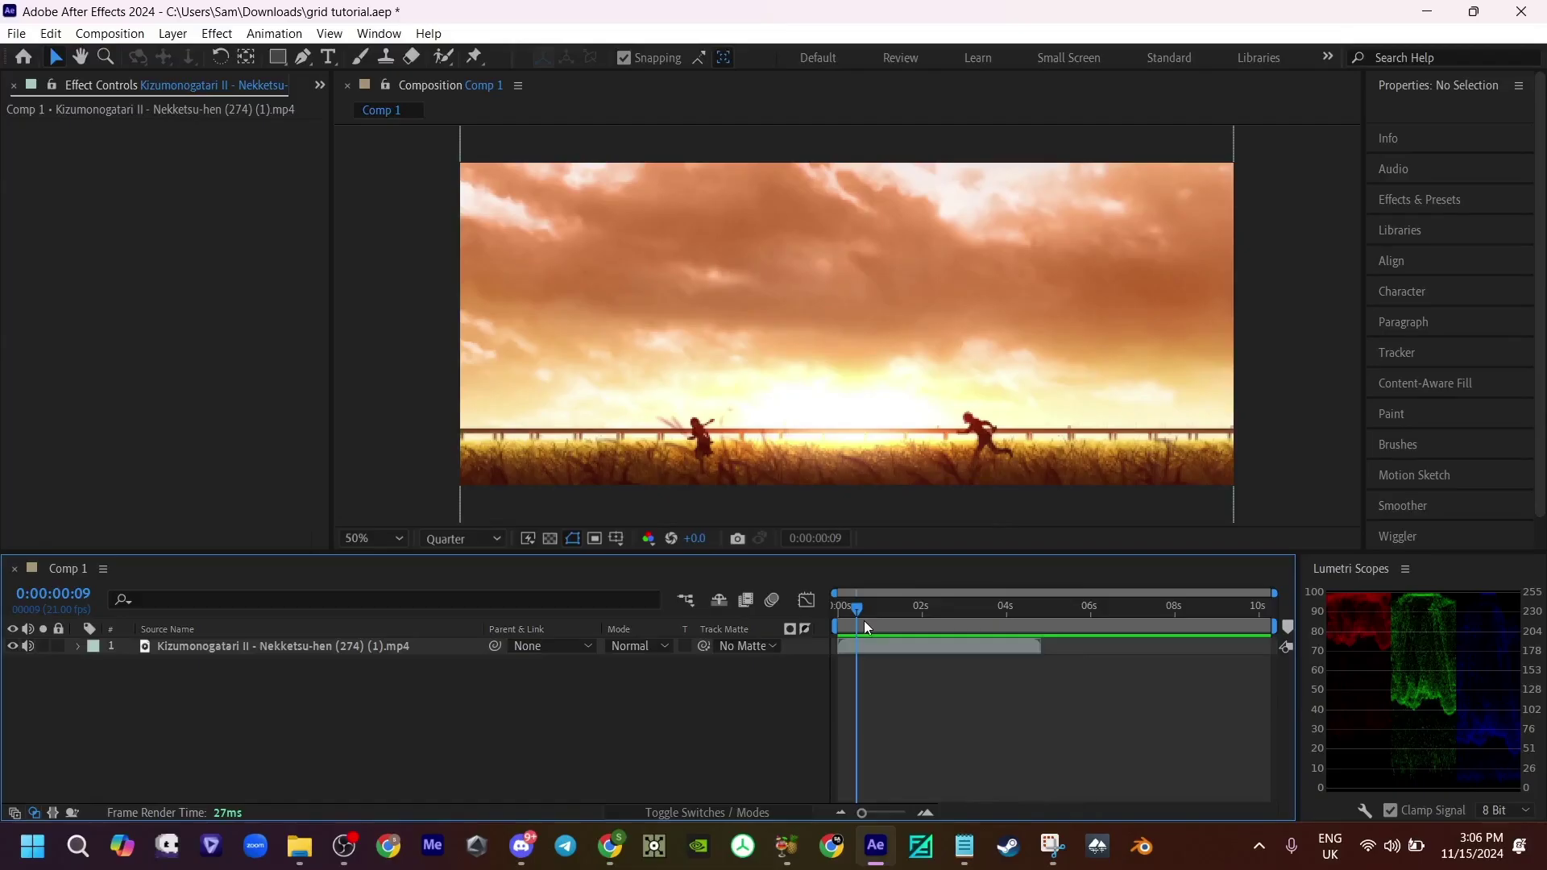
# Step: Pre-compose the Kizumonogatari II clip four times in a row, moving all attributes into each new composition
pyautogui.moveTo(864, 621); pyautogui.dragTo(819, 627)
pyautogui.press('=')
pyautogui.press('=')
pyautogui.press('=')
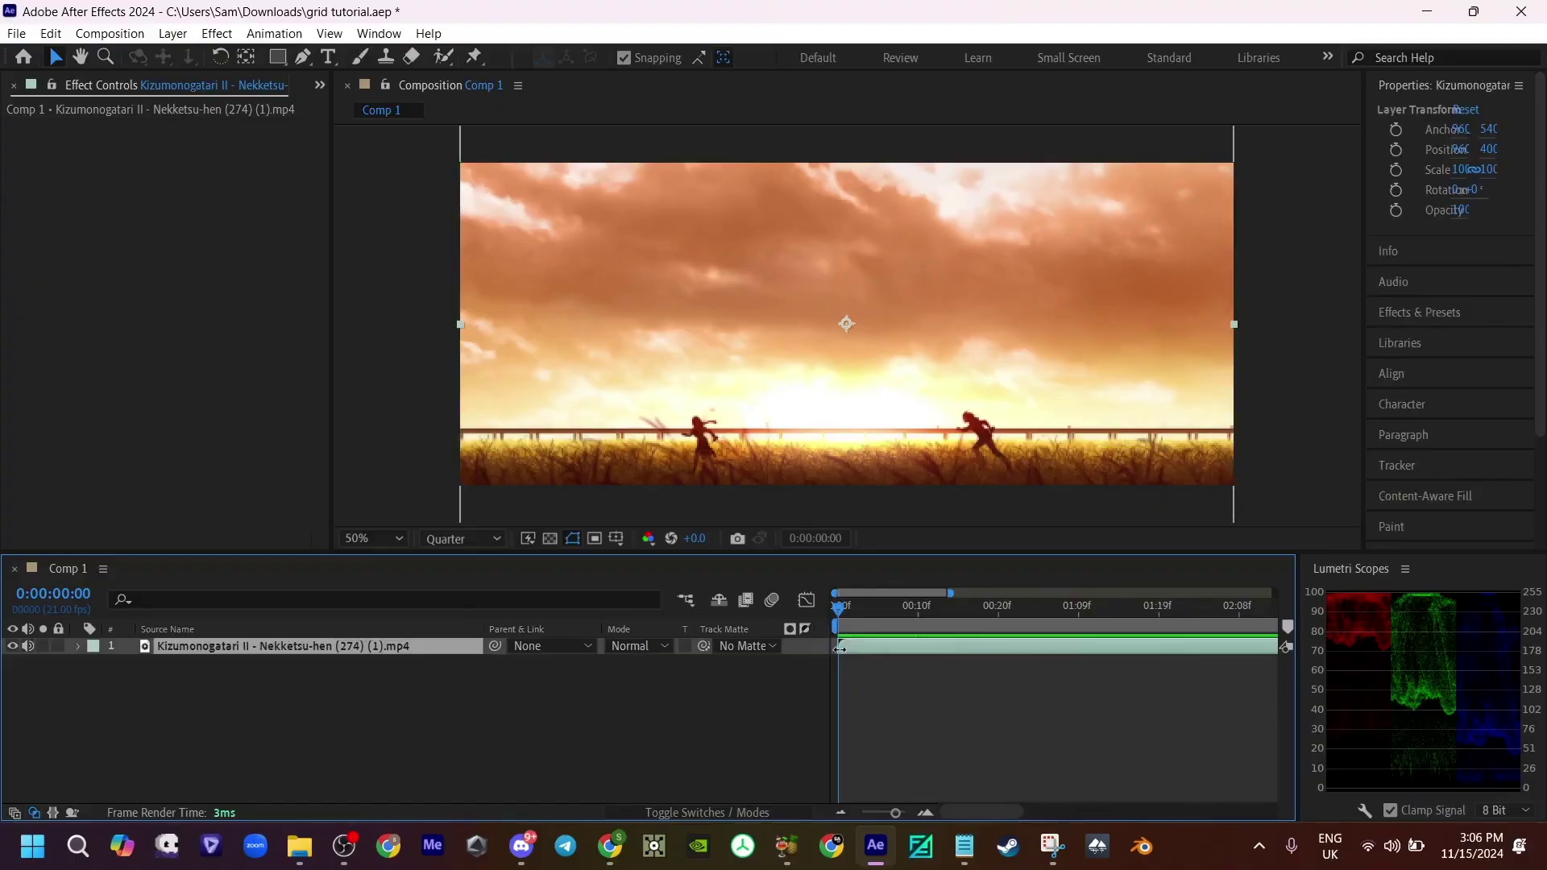
pyautogui.hotkey('ctrl', 'shift', 'c')
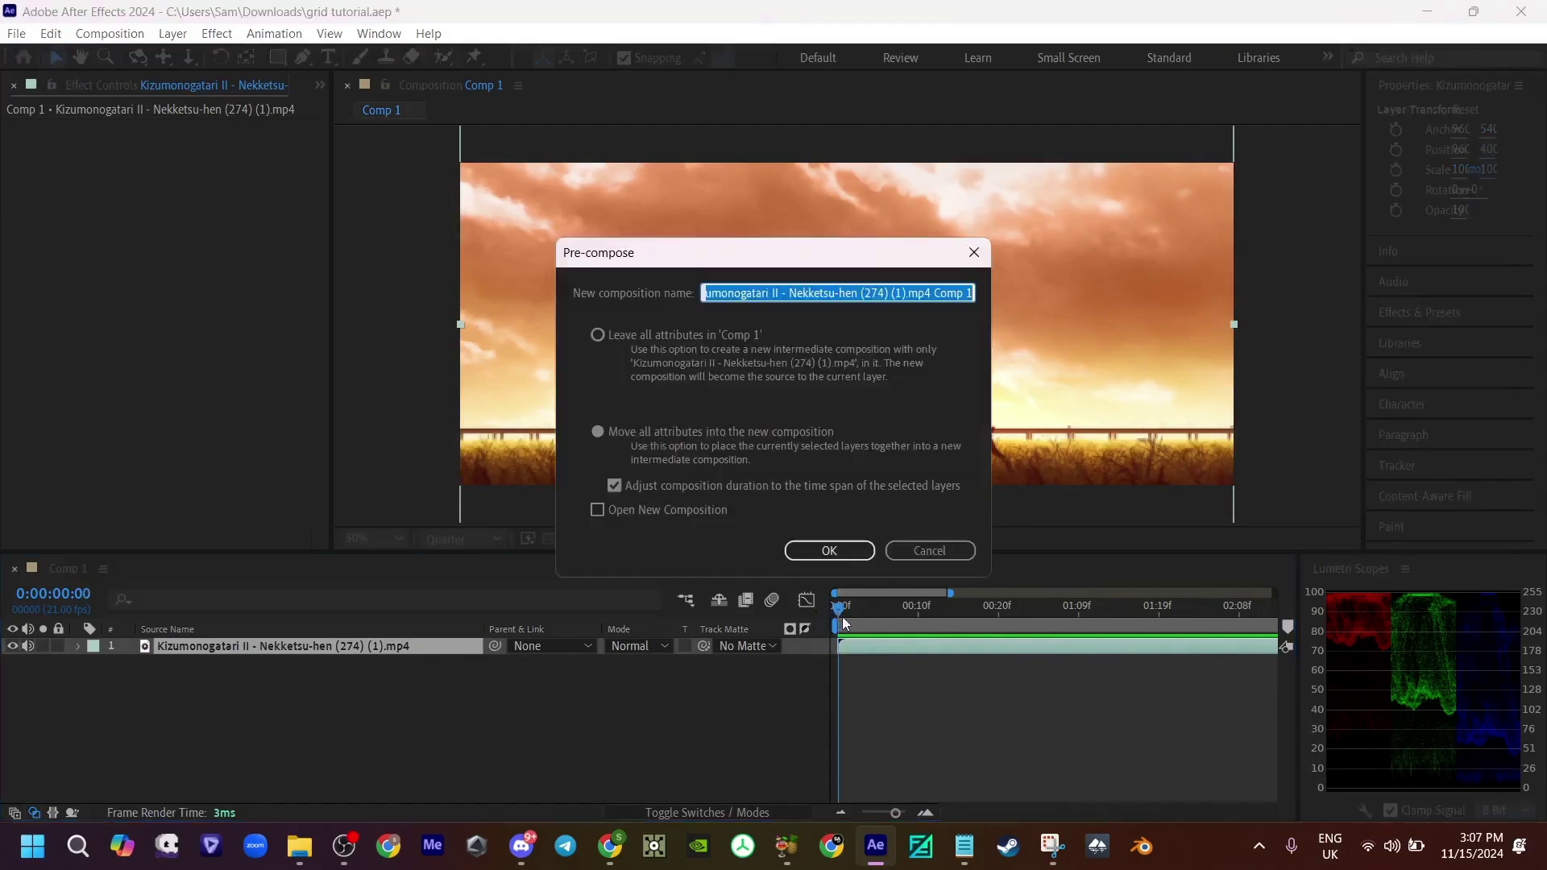
pyautogui.click(829, 551)
pyautogui.hotkey('ctrl', 'shift', 'c')
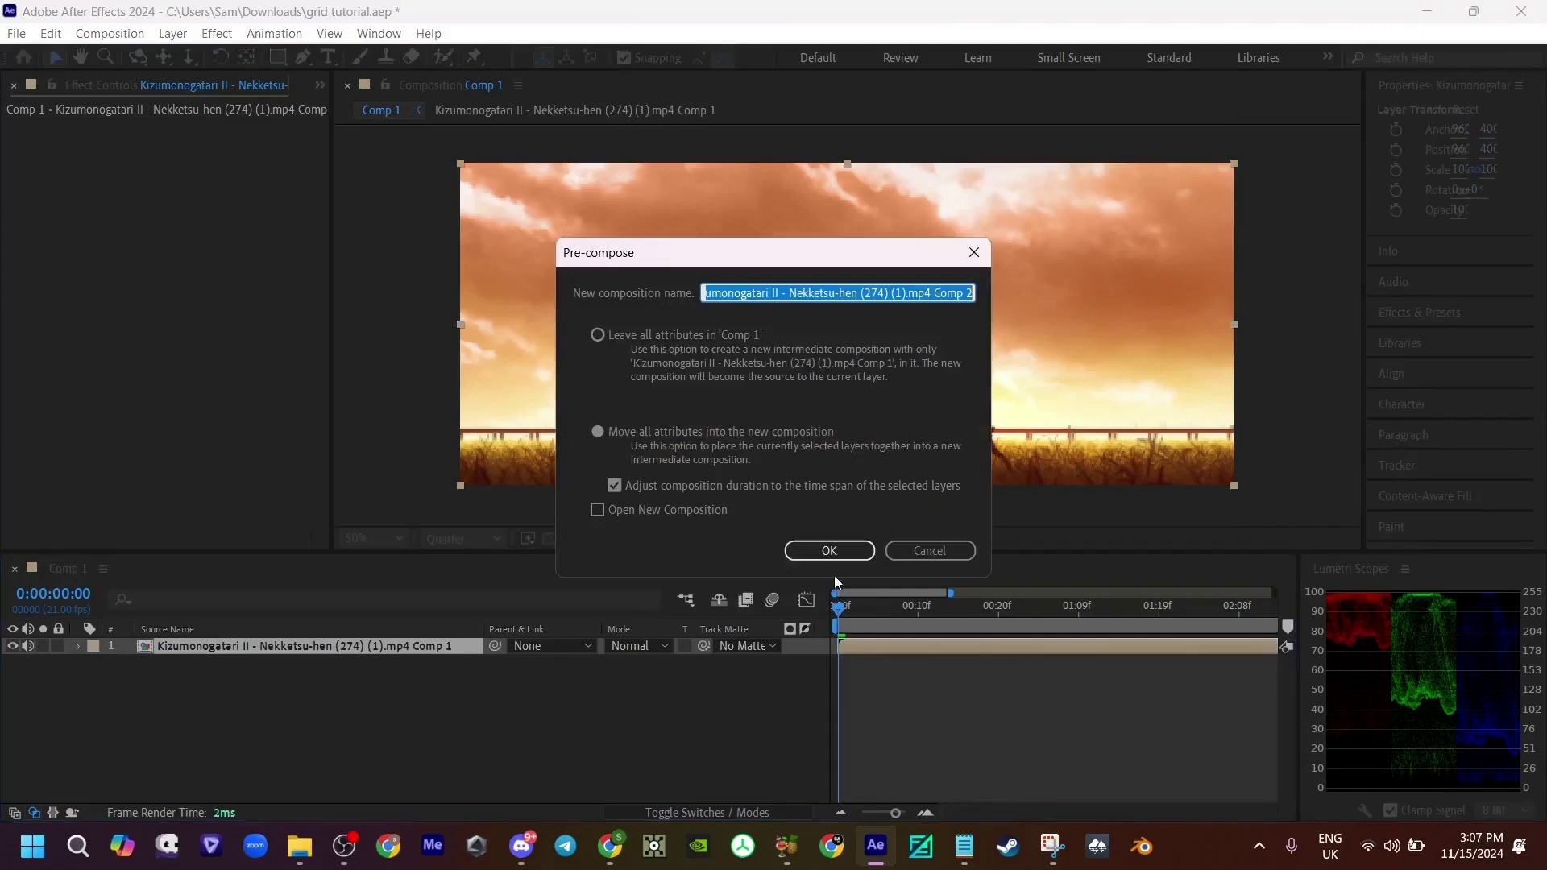
pyautogui.click(829, 550)
pyautogui.hotkey('ctrl', 'shift', 'c')
pyautogui.click(828, 548)
pyautogui.hotkey('ctrl', 'shift', 'c')
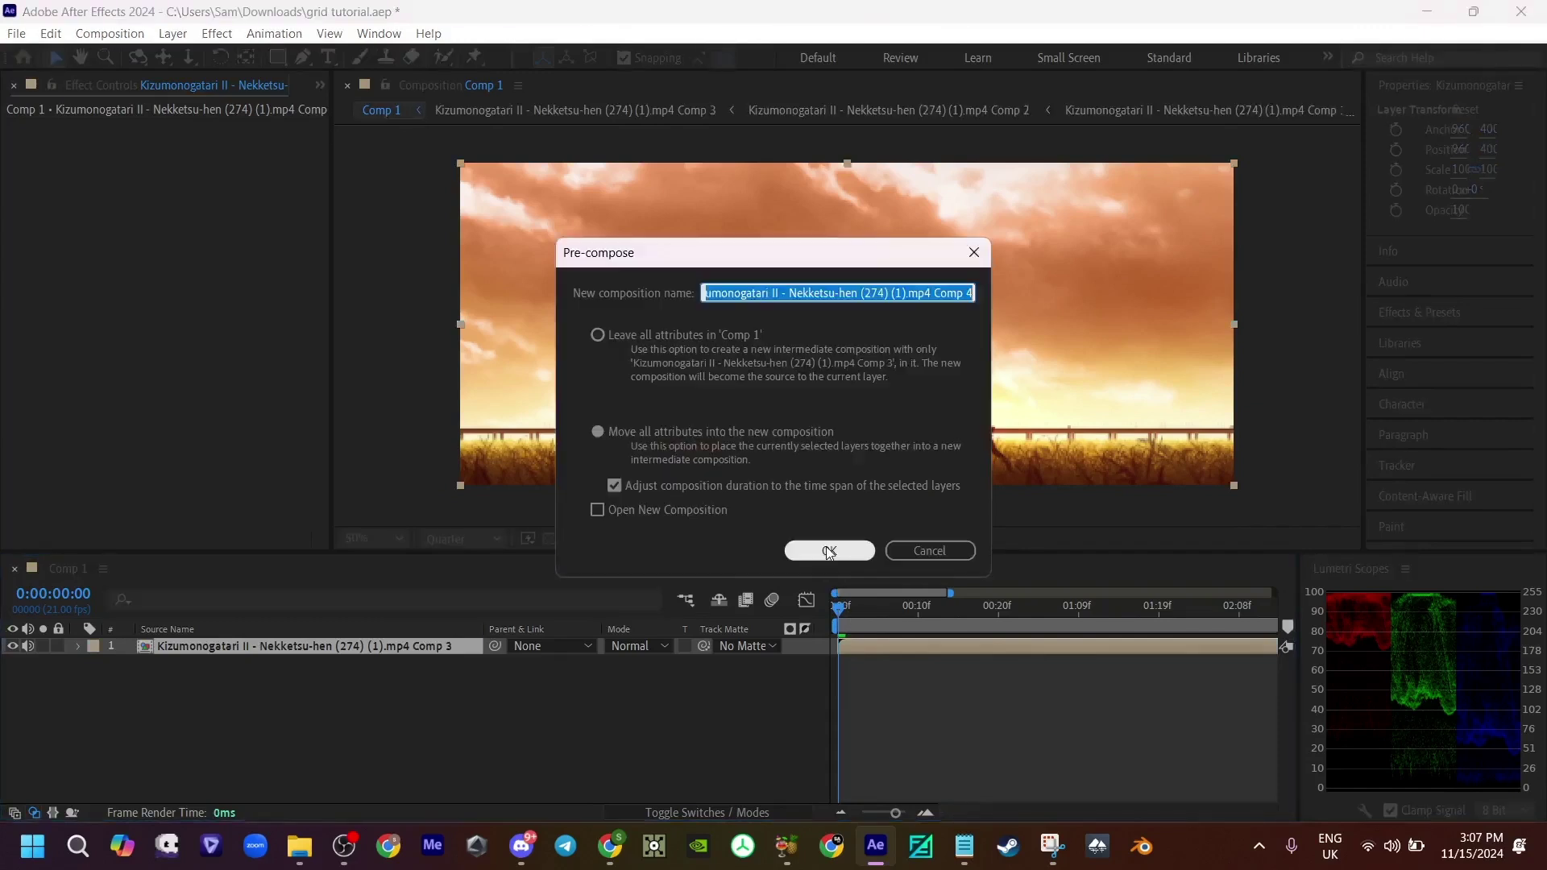
pyautogui.click(829, 550)
# Step: Review the nested compositions listed in the project
pyautogui.scroll(3, 51, 89)
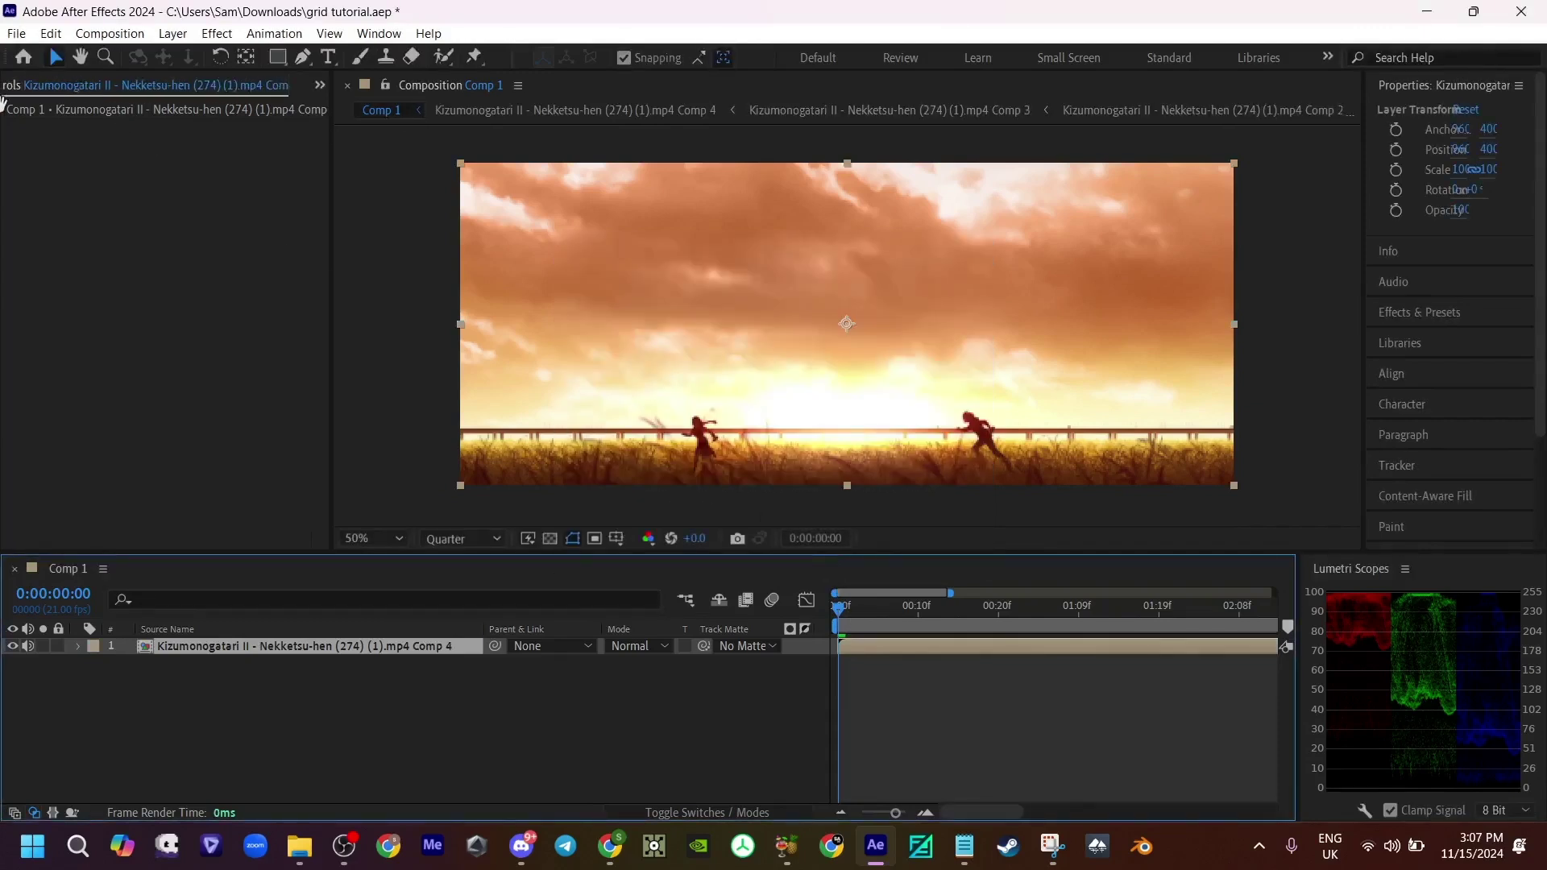
pyautogui.click(37, 86)
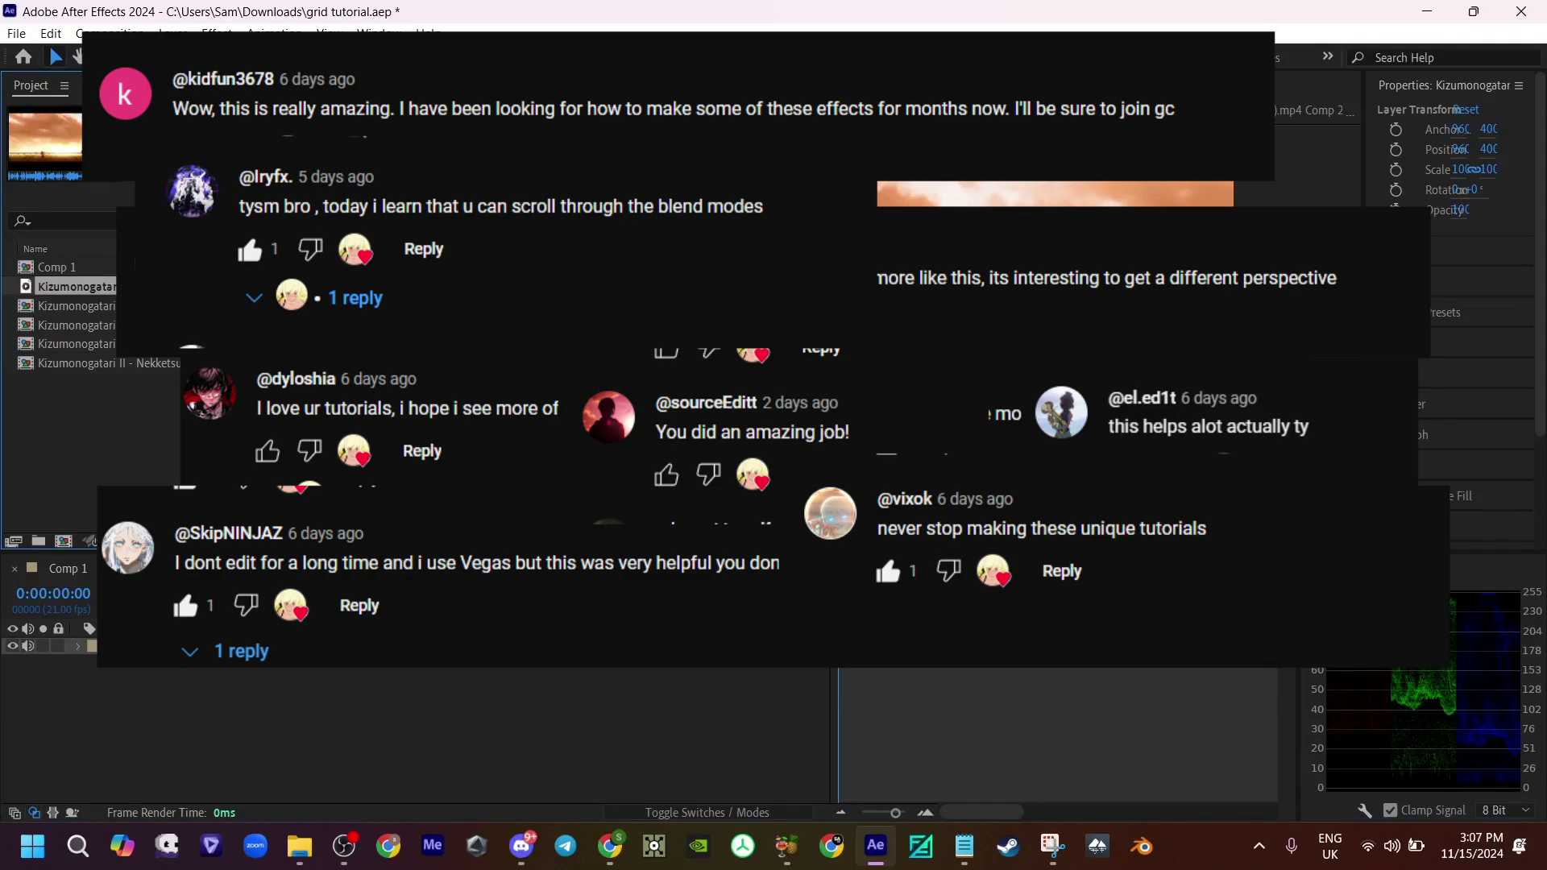
pyautogui.press('space')
# Step: Add an adjustment layer above the nested clip and apply the Camera Lens Blur effect to it
pyautogui.click(843, 646)
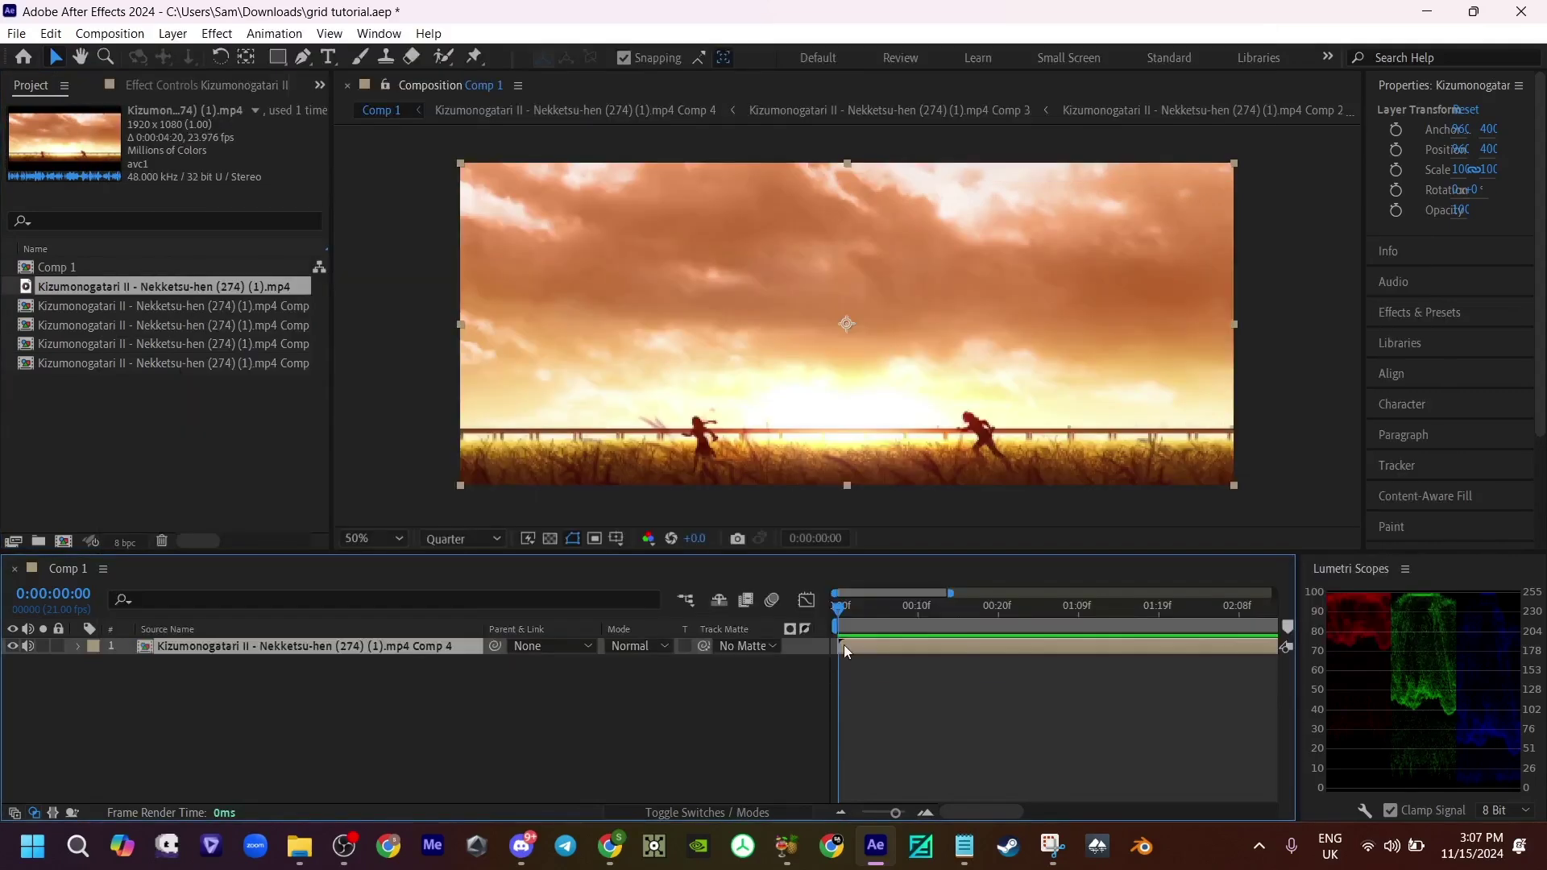
pyautogui.hotkey('ctrl', 'alt', 'y')
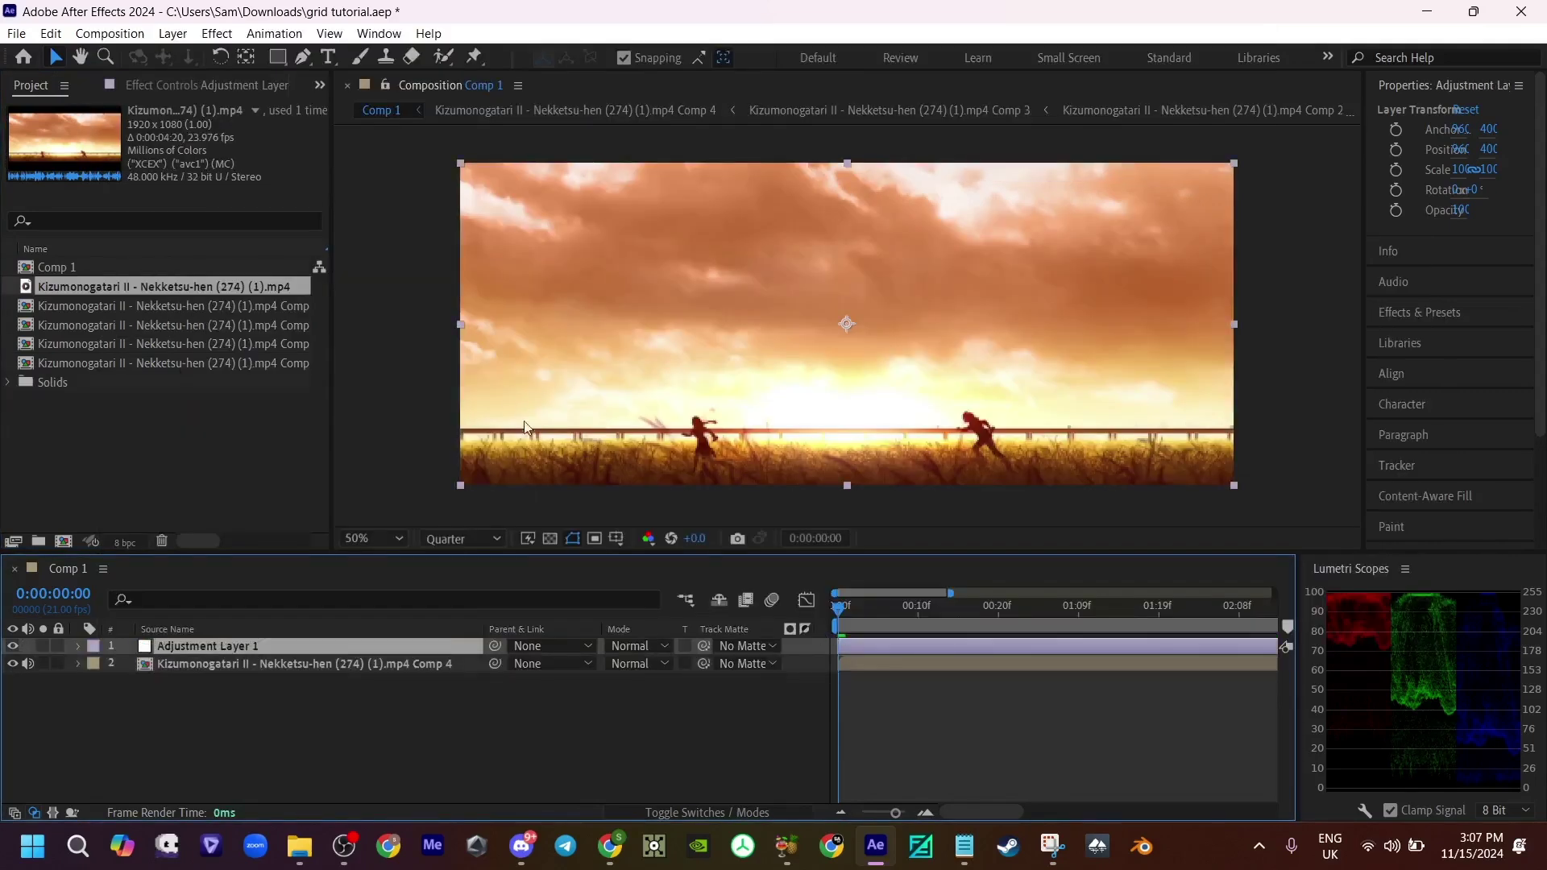
pyautogui.click(122, 87)
pyautogui.hotkey('ctrl', 'space')
pyautogui.write('camera')
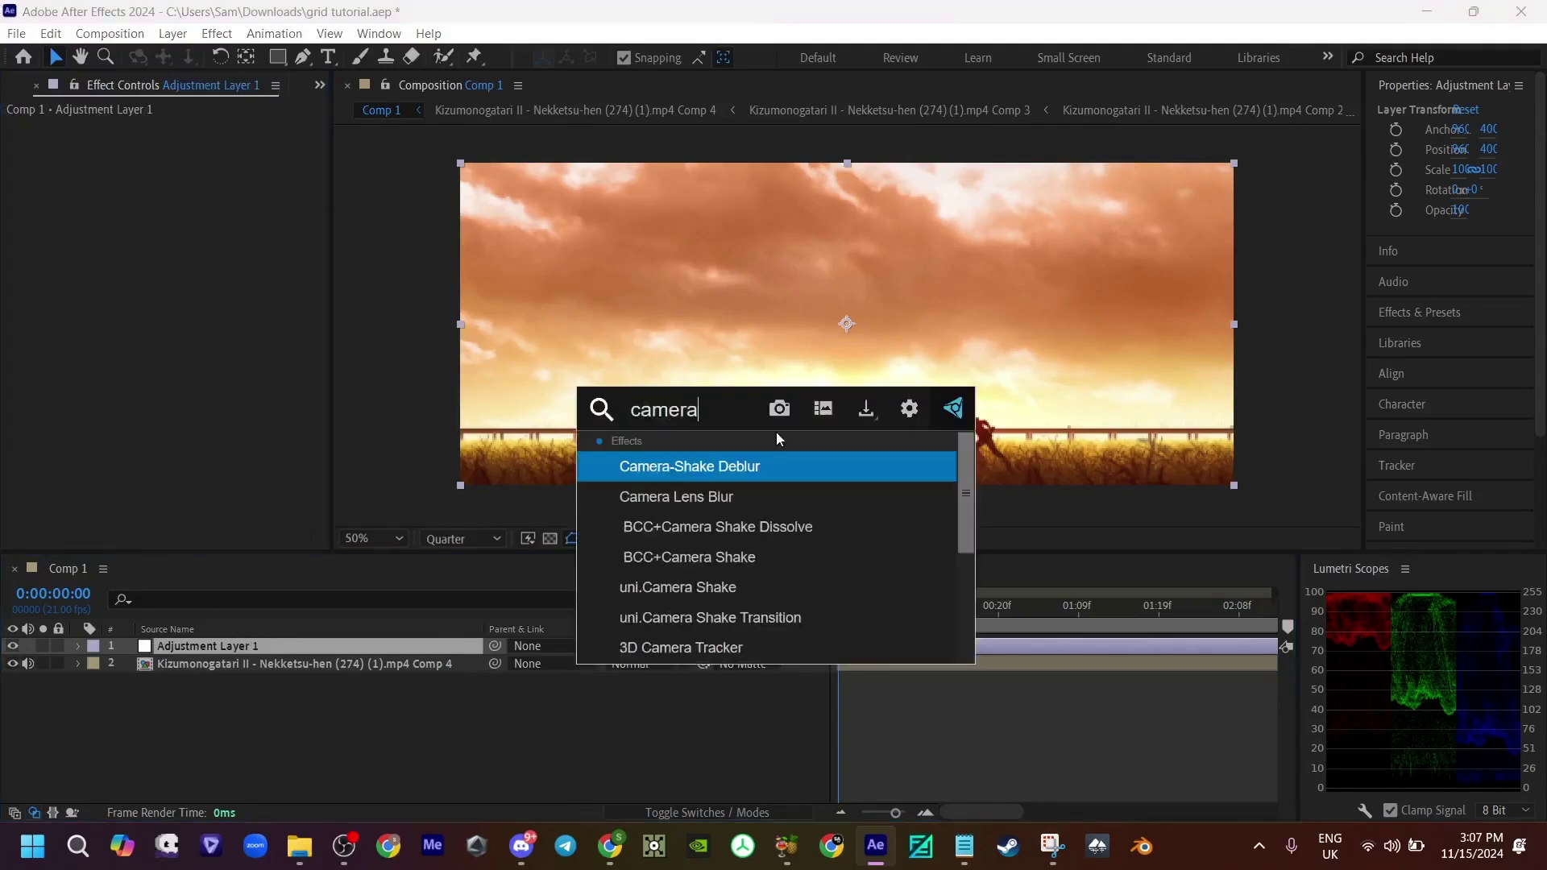
pyautogui.click(644, 496)
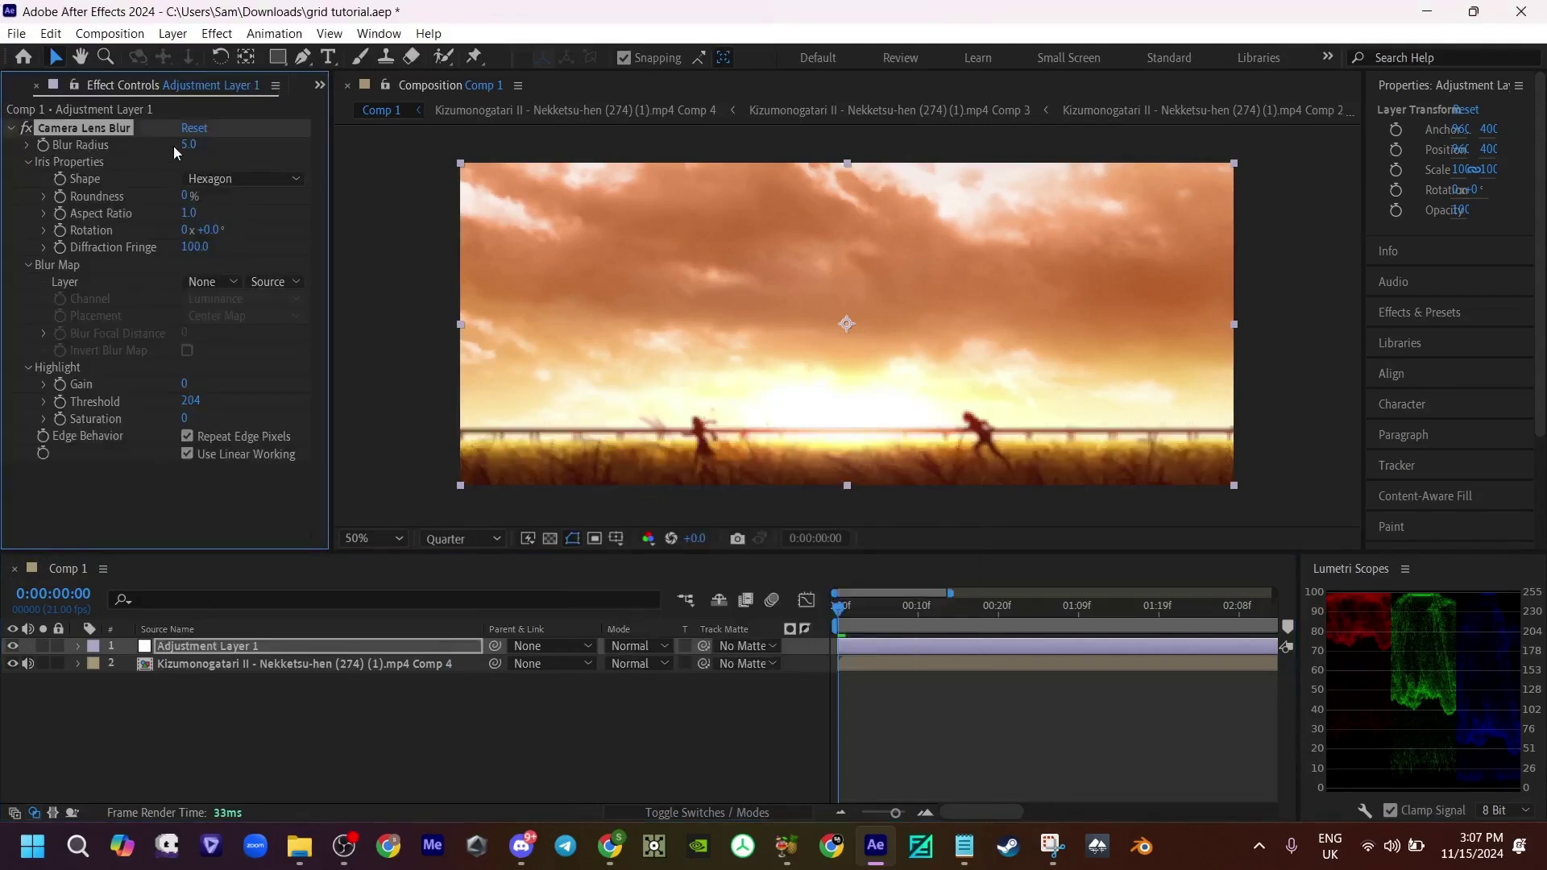
# Step: Keyframe the lens blur's Blur Radius at 8 and place the keyframe at about 0:00:00:08
pyautogui.moveTo(188, 153); pyautogui.dragTo(220, 145)
pyautogui.click(43, 145)
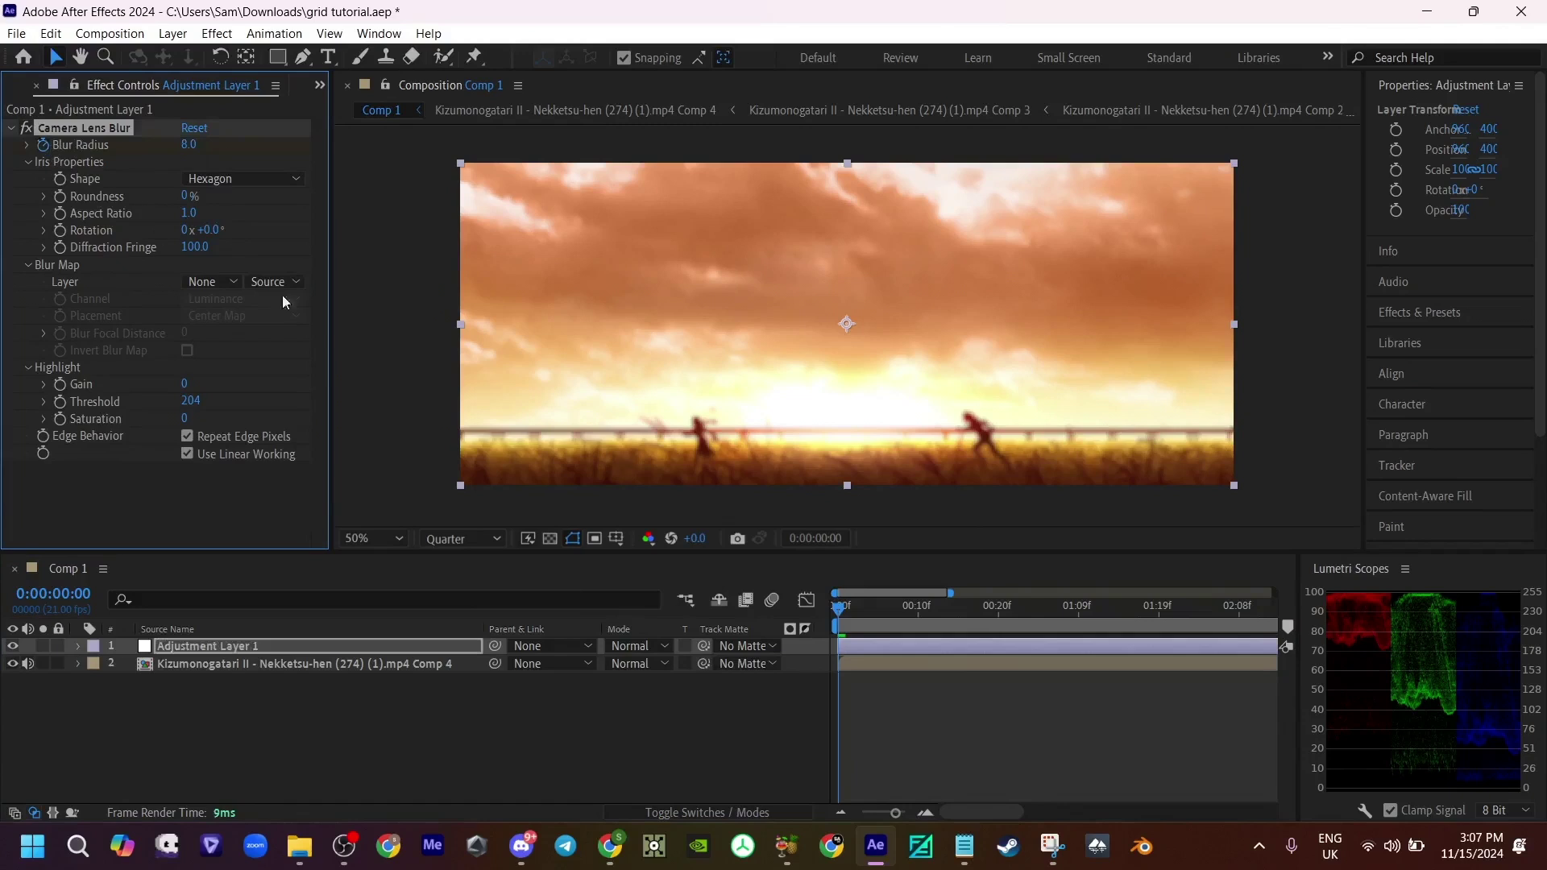
pyautogui.press('u')
pyautogui.moveTo(838, 682); pyautogui.dragTo(903, 679)
# Step: Add a Blur Radius keyframe of 0 at 0:00:01:10
pyautogui.moveTo(891, 612); pyautogui.dragTo(1087, 635)
pyautogui.click(188, 147)
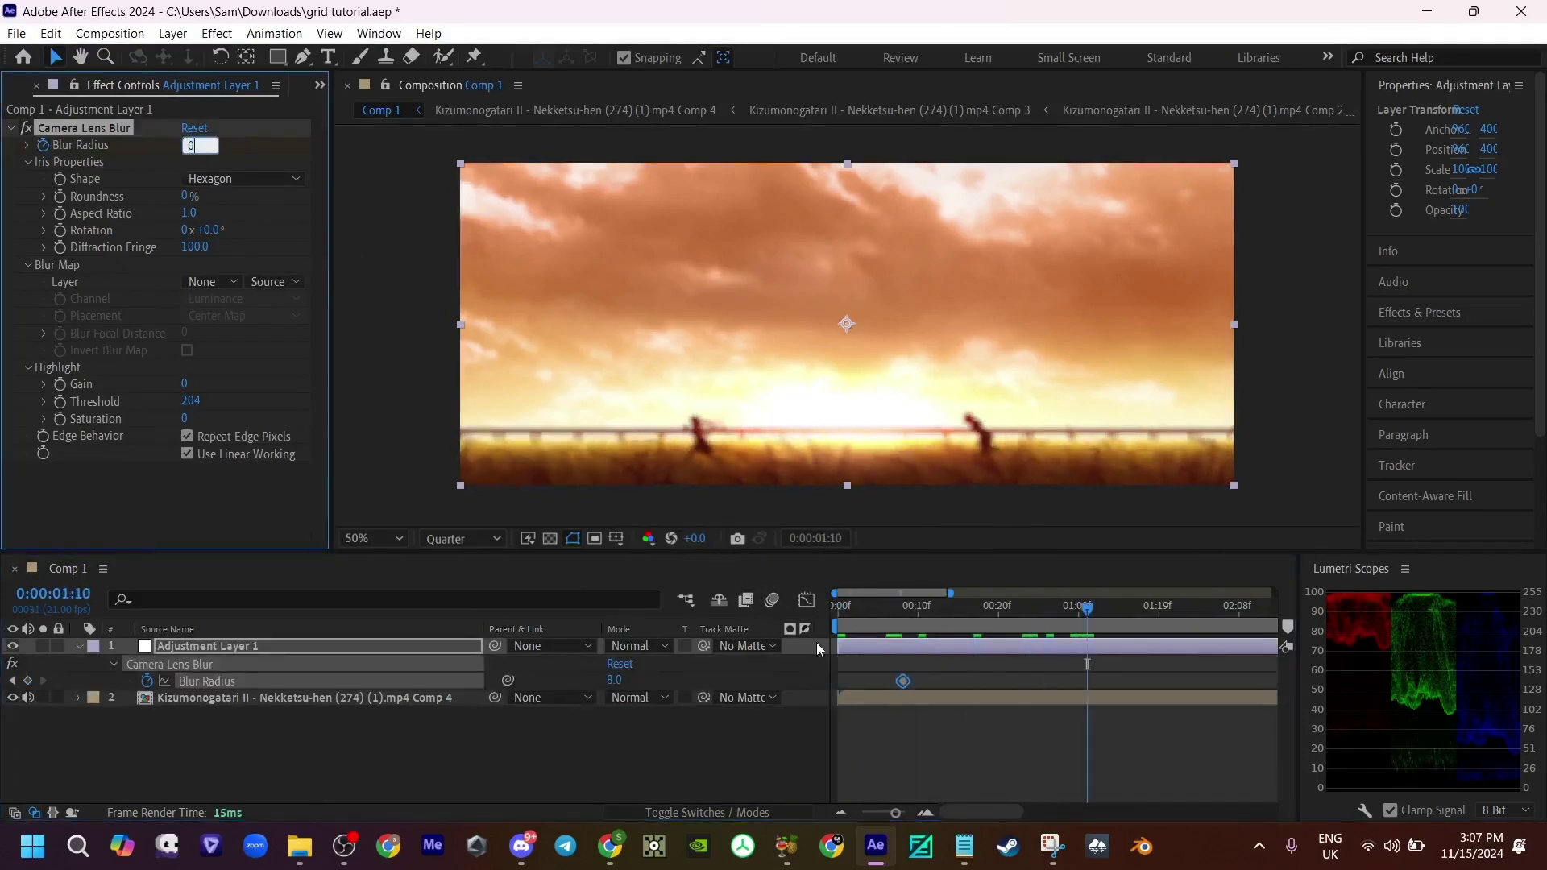
pyautogui.write('0')
pyautogui.press('Return')
# Step: Split the adjustment layer at 0:00:01:10 and delete the part after the split
pyautogui.click(1094, 645)
pyautogui.hotkey('ctrl', 'shift', 'd')
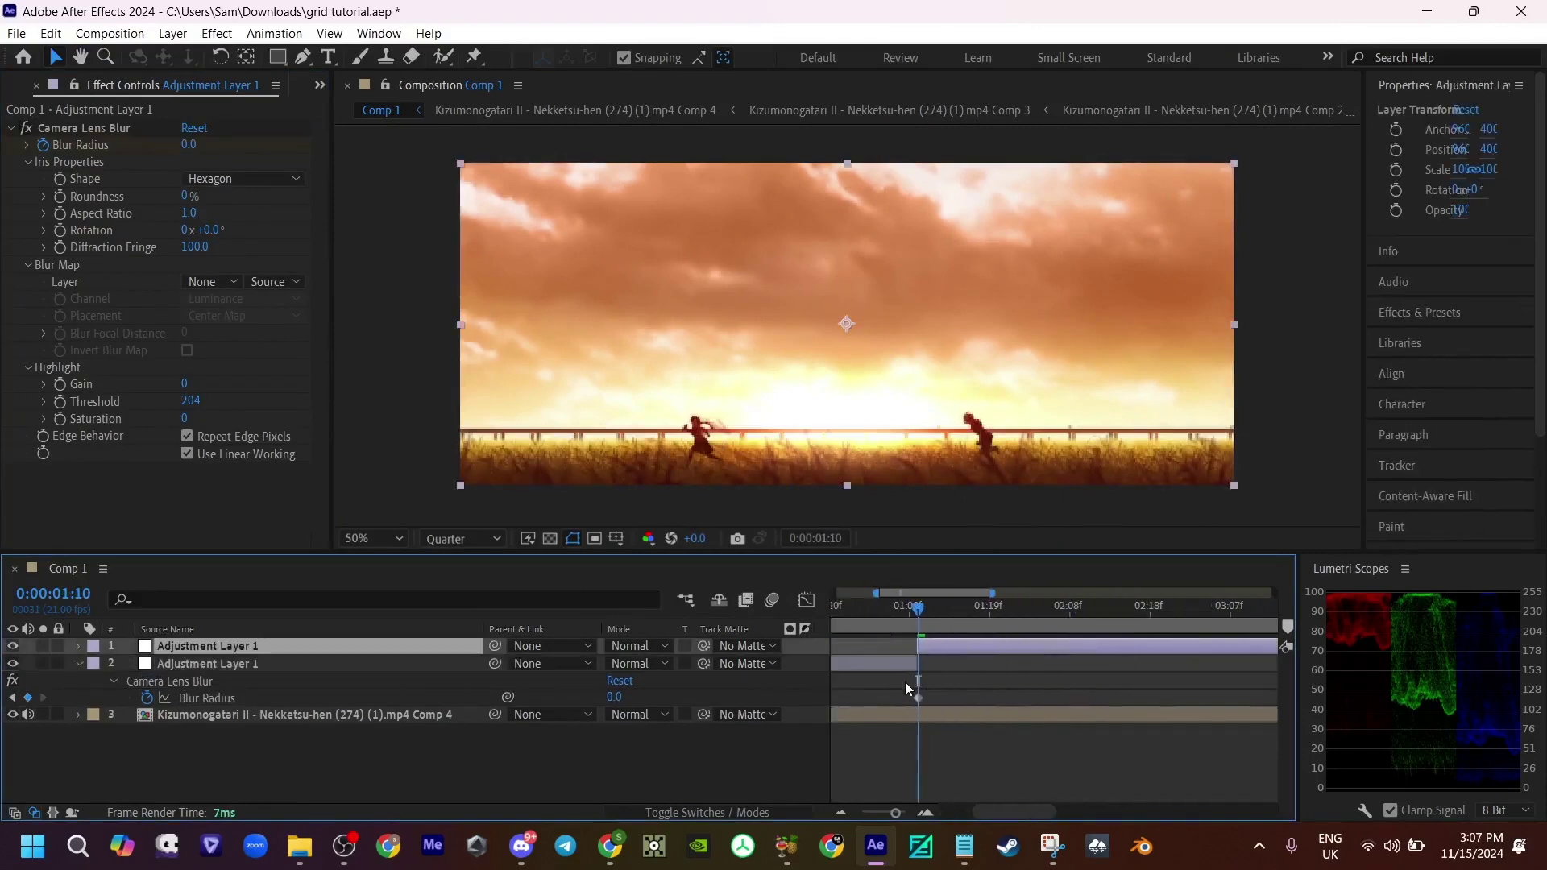
pyautogui.press('=')
pyautogui.press('Delete')
pyautogui.press('-')
pyautogui.press('-')
pyautogui.press('-')
pyautogui.press('-')
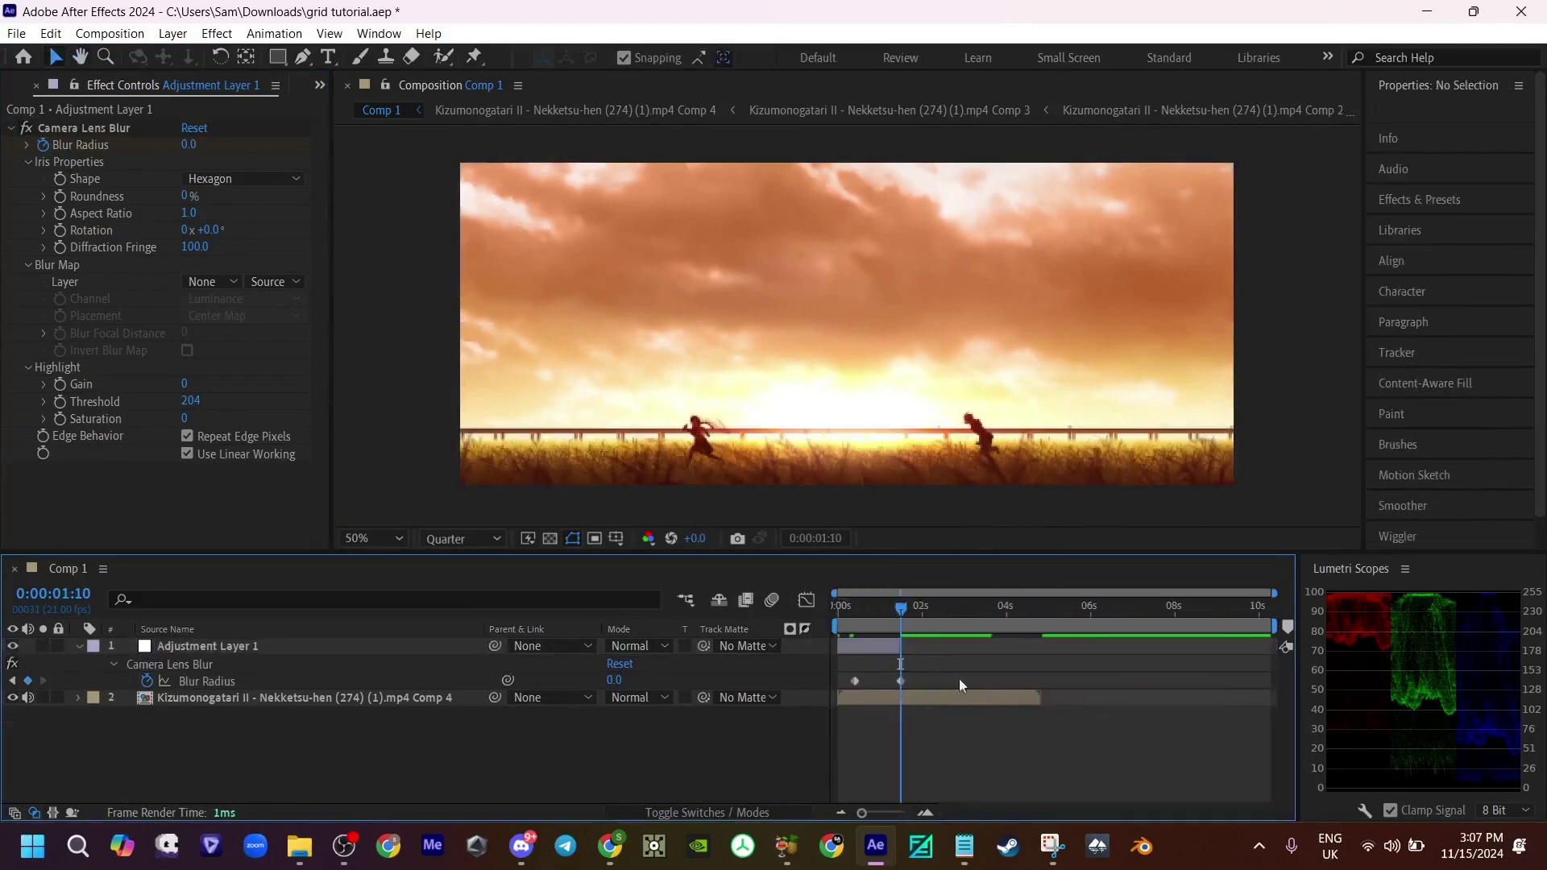
# Step: Shorten the composition's duration so it ends just past the end of the clip
pyautogui.click(110, 33)
pyautogui.click(121, 84)
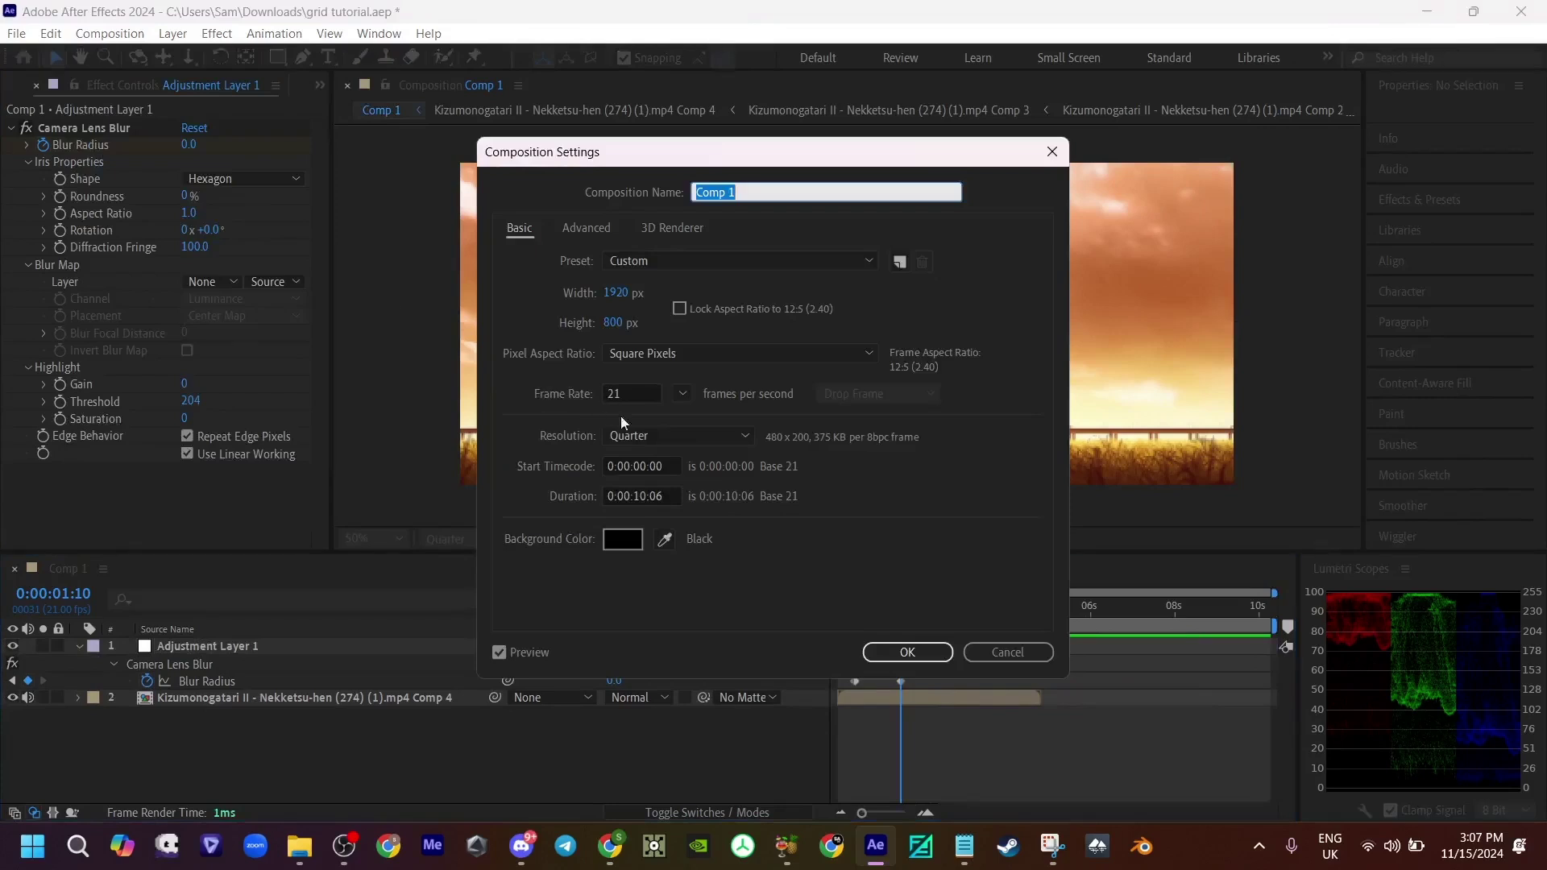
pyautogui.click(642, 497)
pyautogui.click(902, 653)
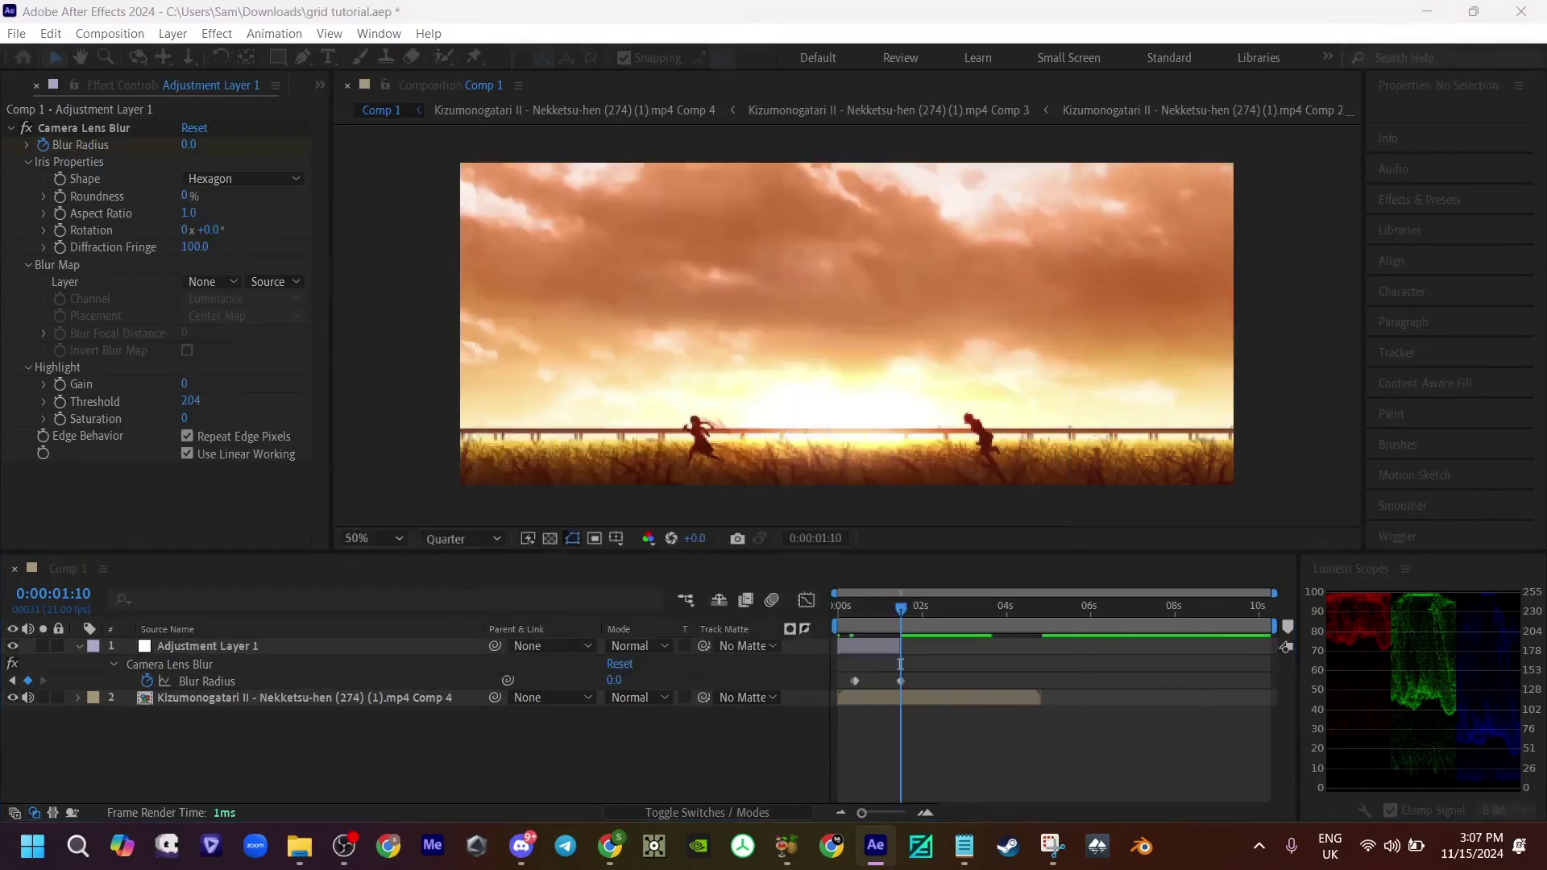
# Step: Extend the adjustment layer to about 0:00:02:19 and spread its Blur Radius keyframes to about 0:00:00:12 and 0:00:02:09
pyautogui.moveTo(958, 613); pyautogui.dragTo(1075, 648)
pyautogui.click(870, 681)
pyautogui.moveTo(869, 681); pyautogui.dragTo(1038, 681)
pyautogui.click(842, 627)
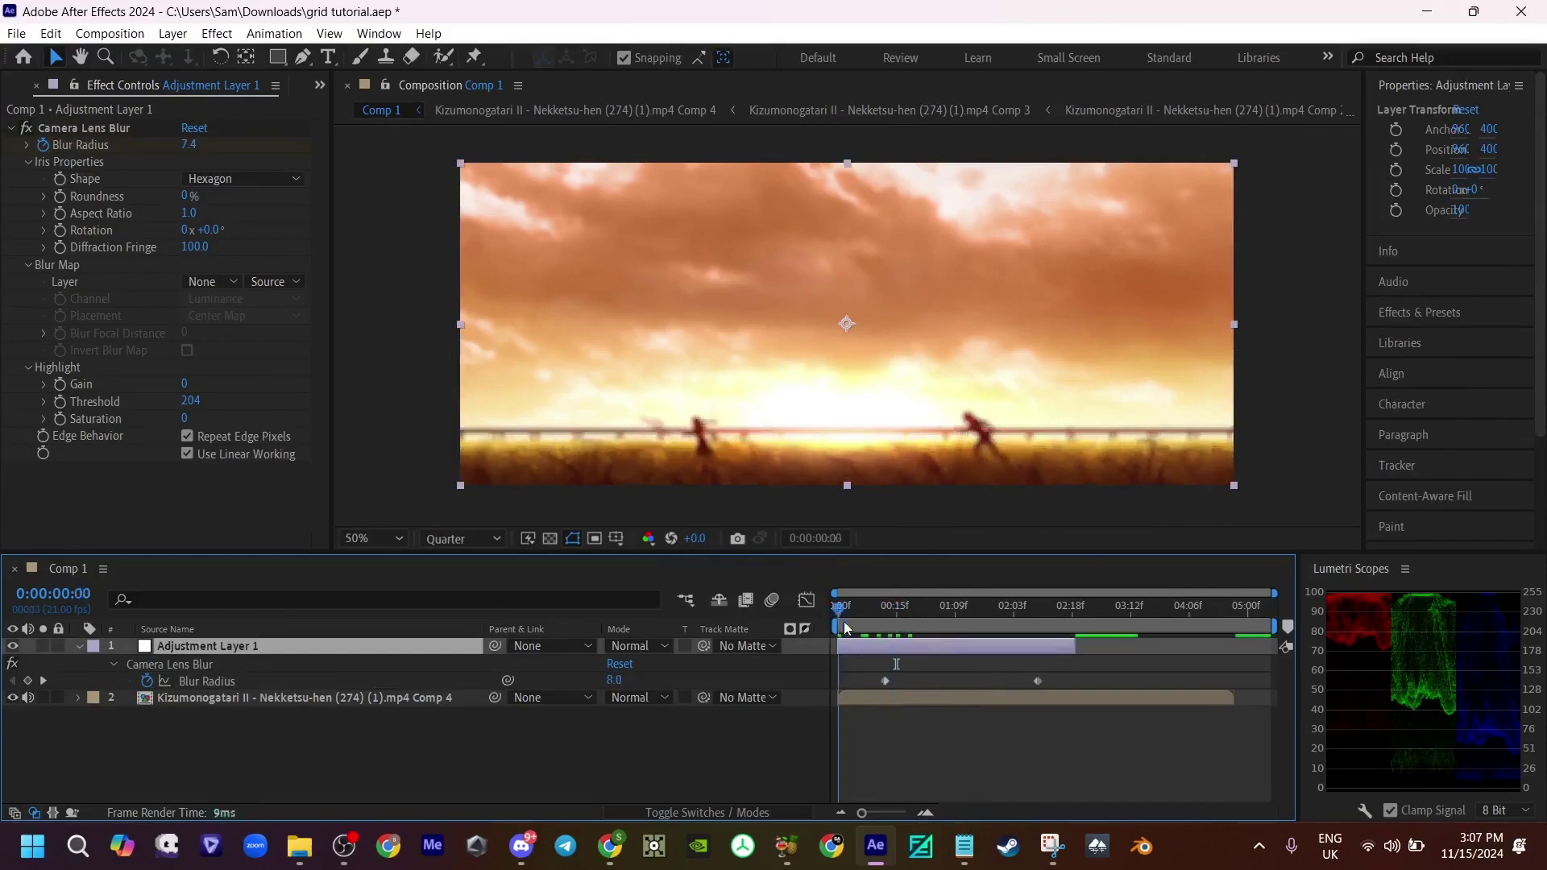
pyautogui.moveTo(845, 623); pyautogui.dragTo(975, 629)
# Step: Hide the adjustment layer and collapse its Camera Lens Blur properties
pyautogui.click(998, 729)
pyautogui.click(10, 128)
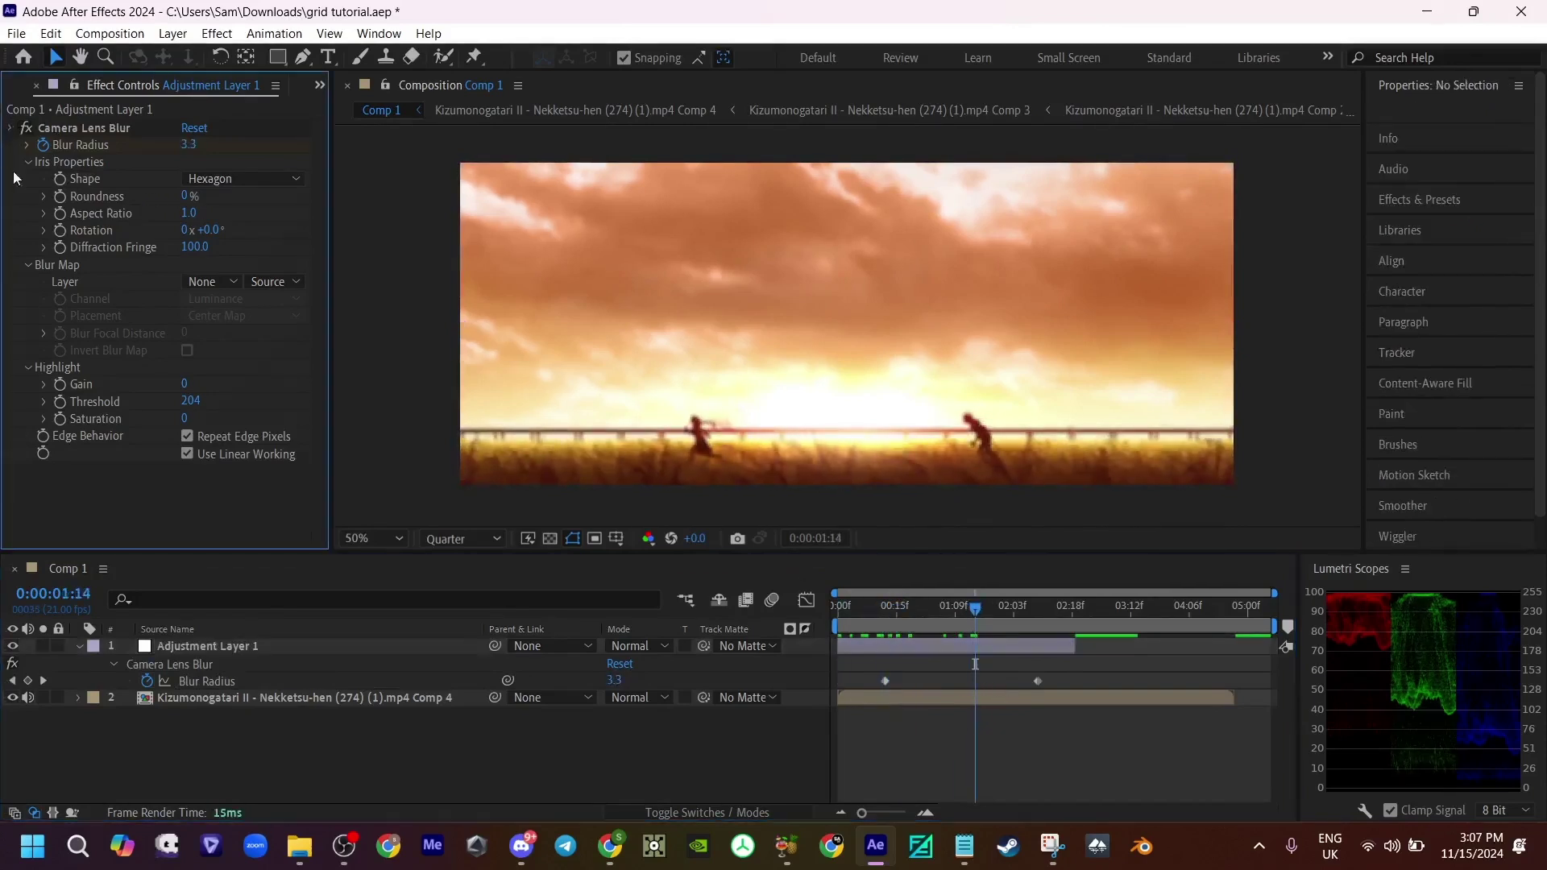
pyautogui.click(10, 127)
pyautogui.click(12, 645)
pyautogui.click(78, 645)
# Step: Apply the uni.Heatwave effect to the nested clip with Flow Speed 7 and Blur Amount 40
pyautogui.click(182, 664)
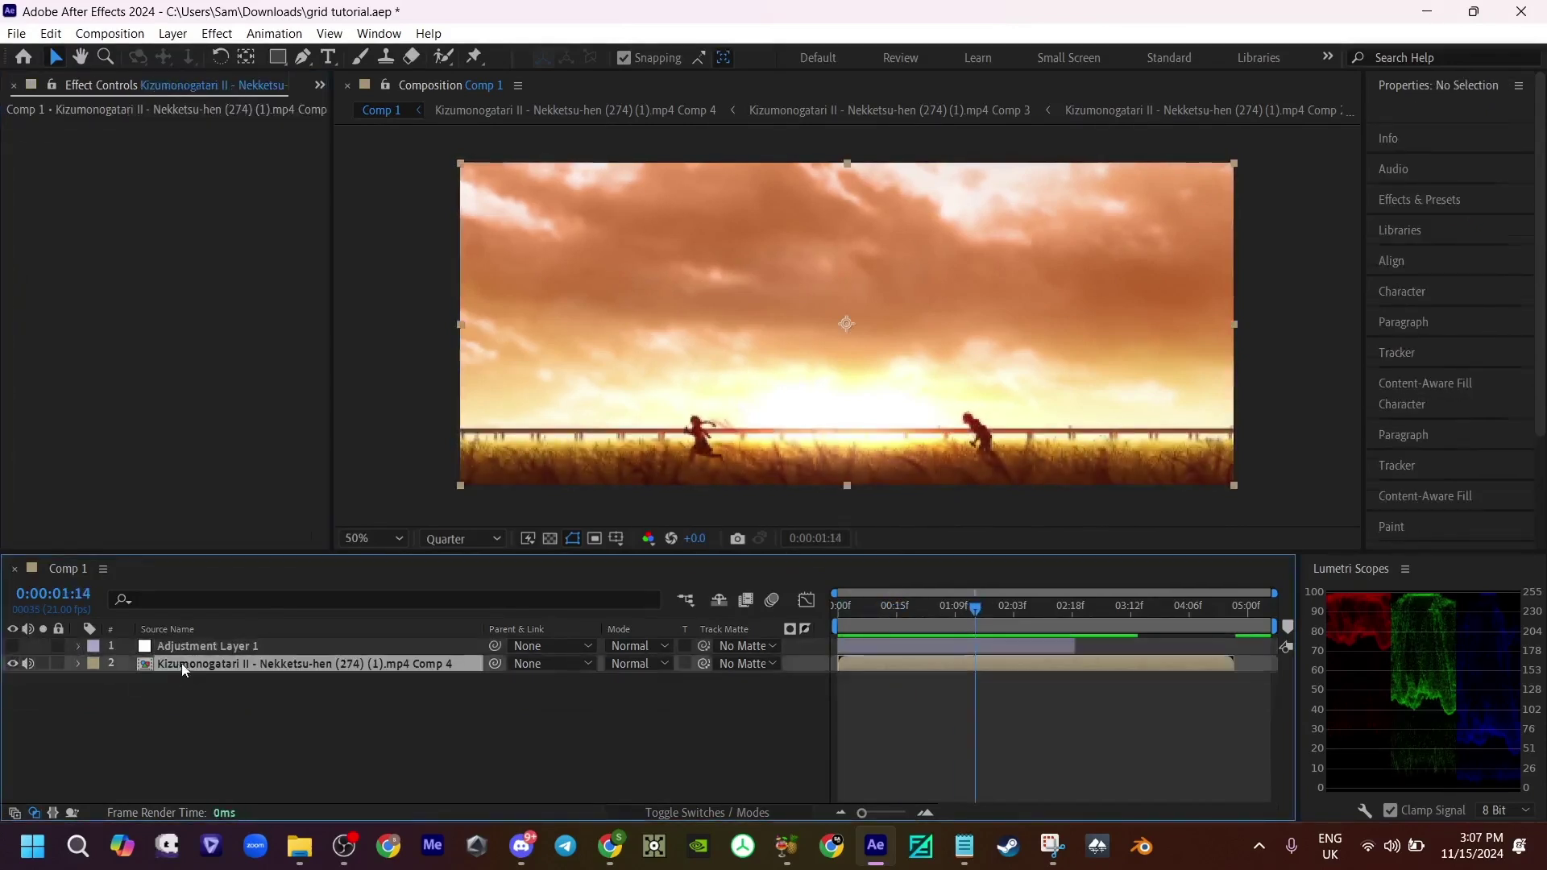
pyautogui.hotkey('ctrl', 'space')
pyautogui.write('uni.h')
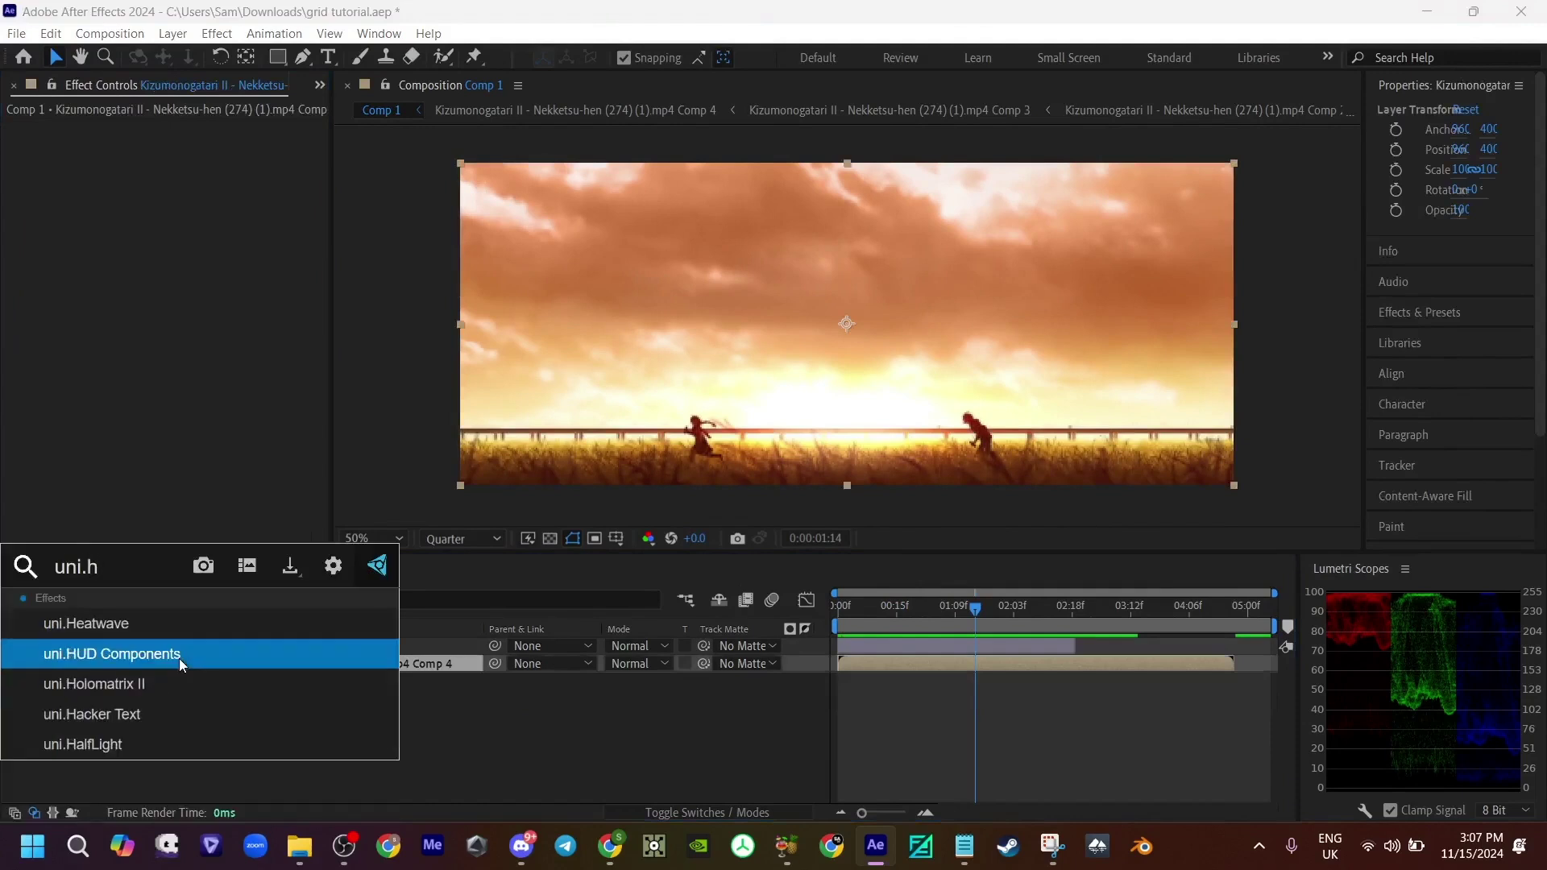
pyautogui.click(160, 628)
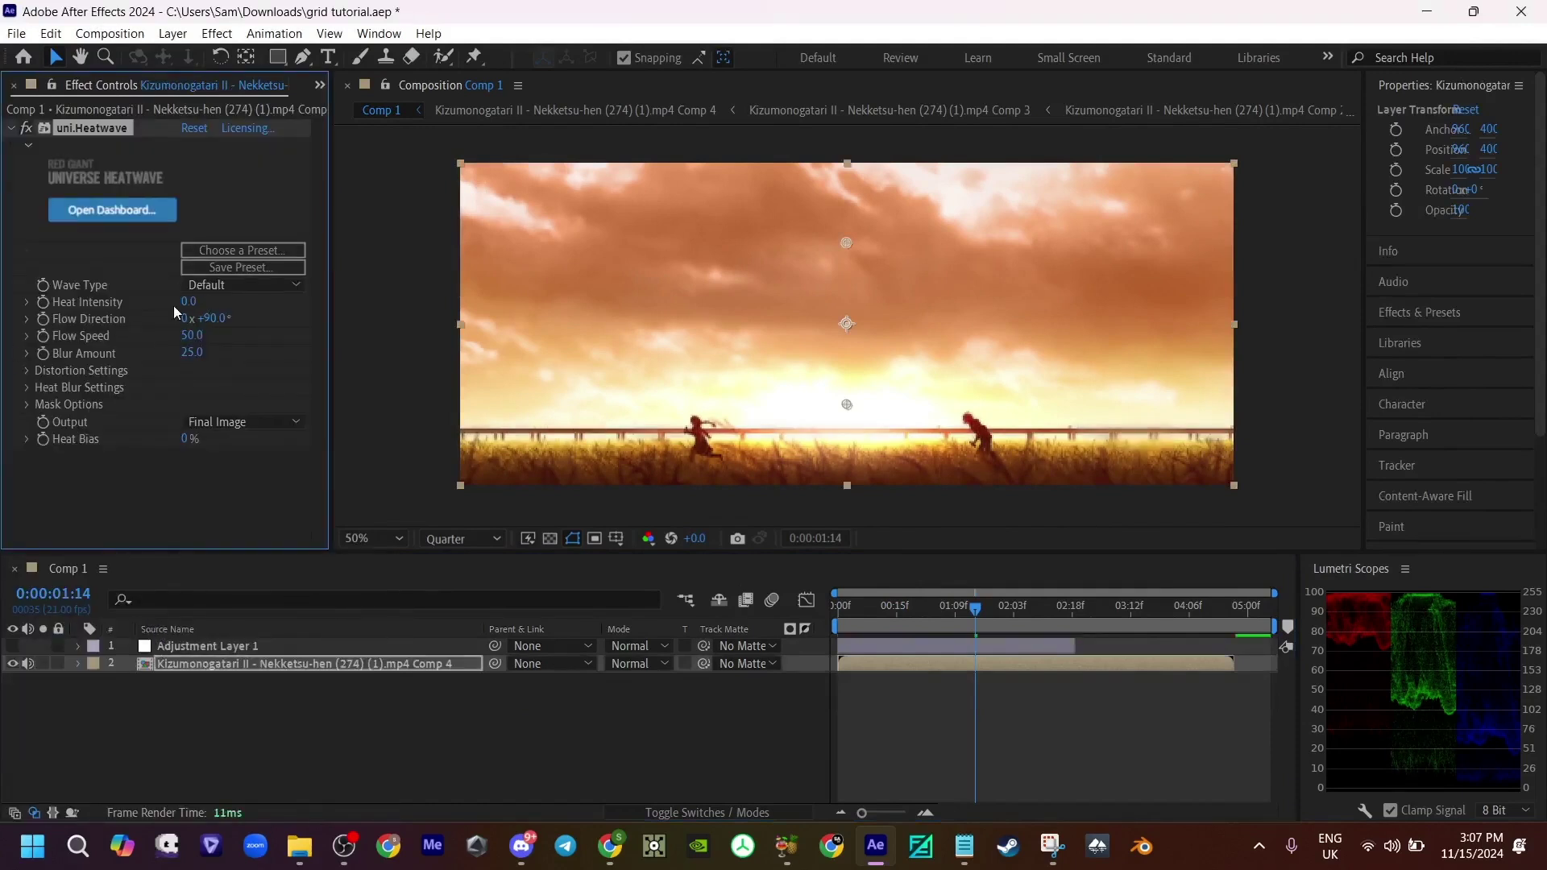
pyautogui.moveTo(194, 342); pyautogui.dragTo(133, 385)
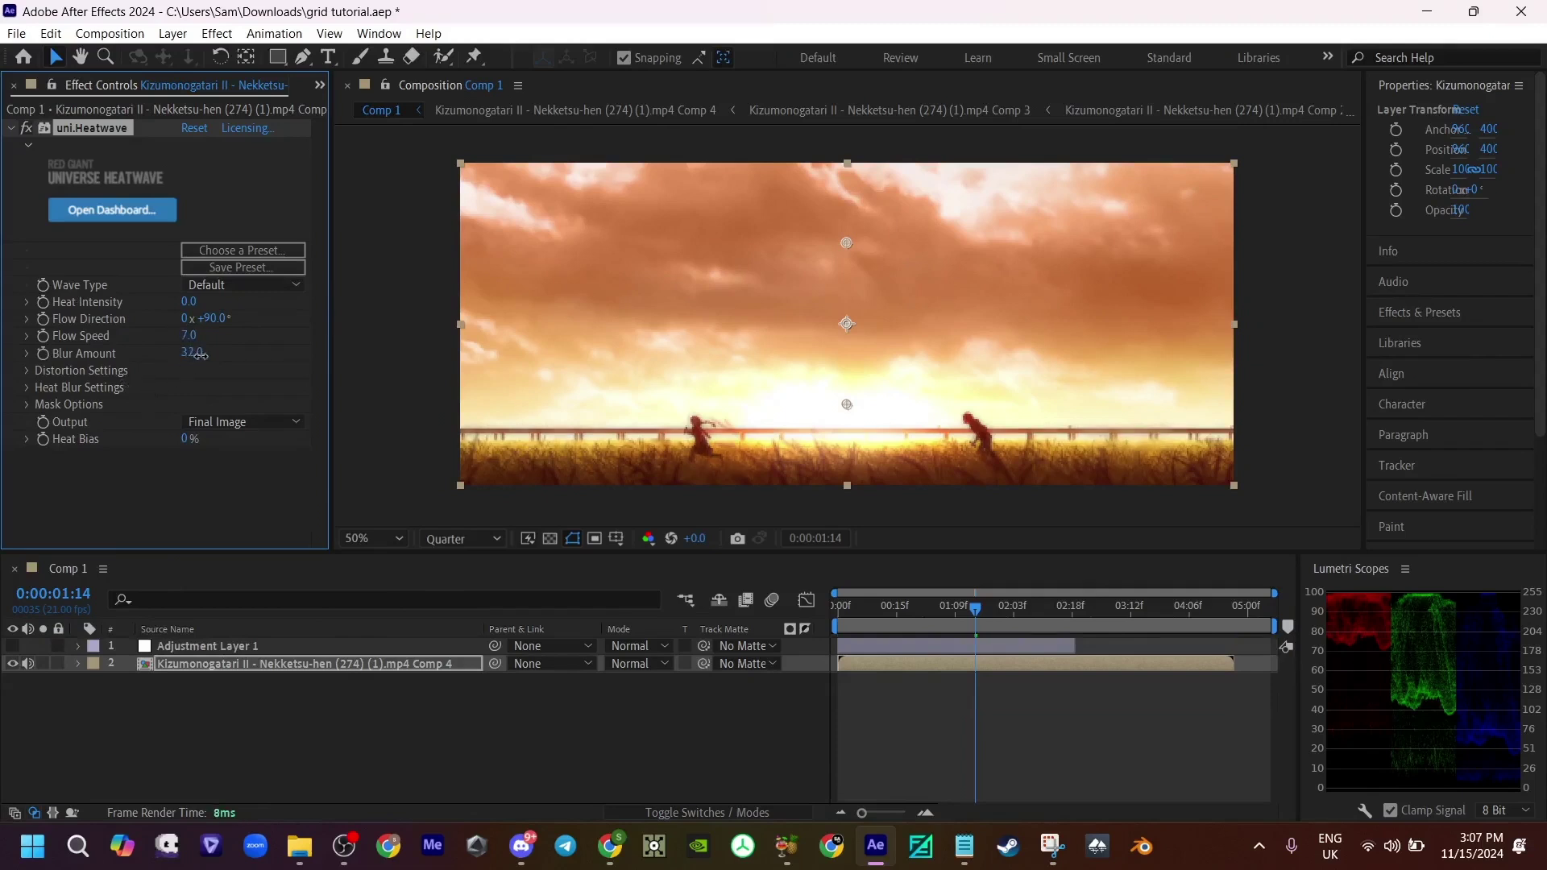
# Step: Apply the Gradient Wipe effect to the nested clip with the current time at 0:00:00:06
pyautogui.moveTo(974, 610); pyautogui.dragTo(862, 641)
pyautogui.click(914, 665)
pyautogui.hotkey('ctrl', 'space')
pyautogui.write('gradi')
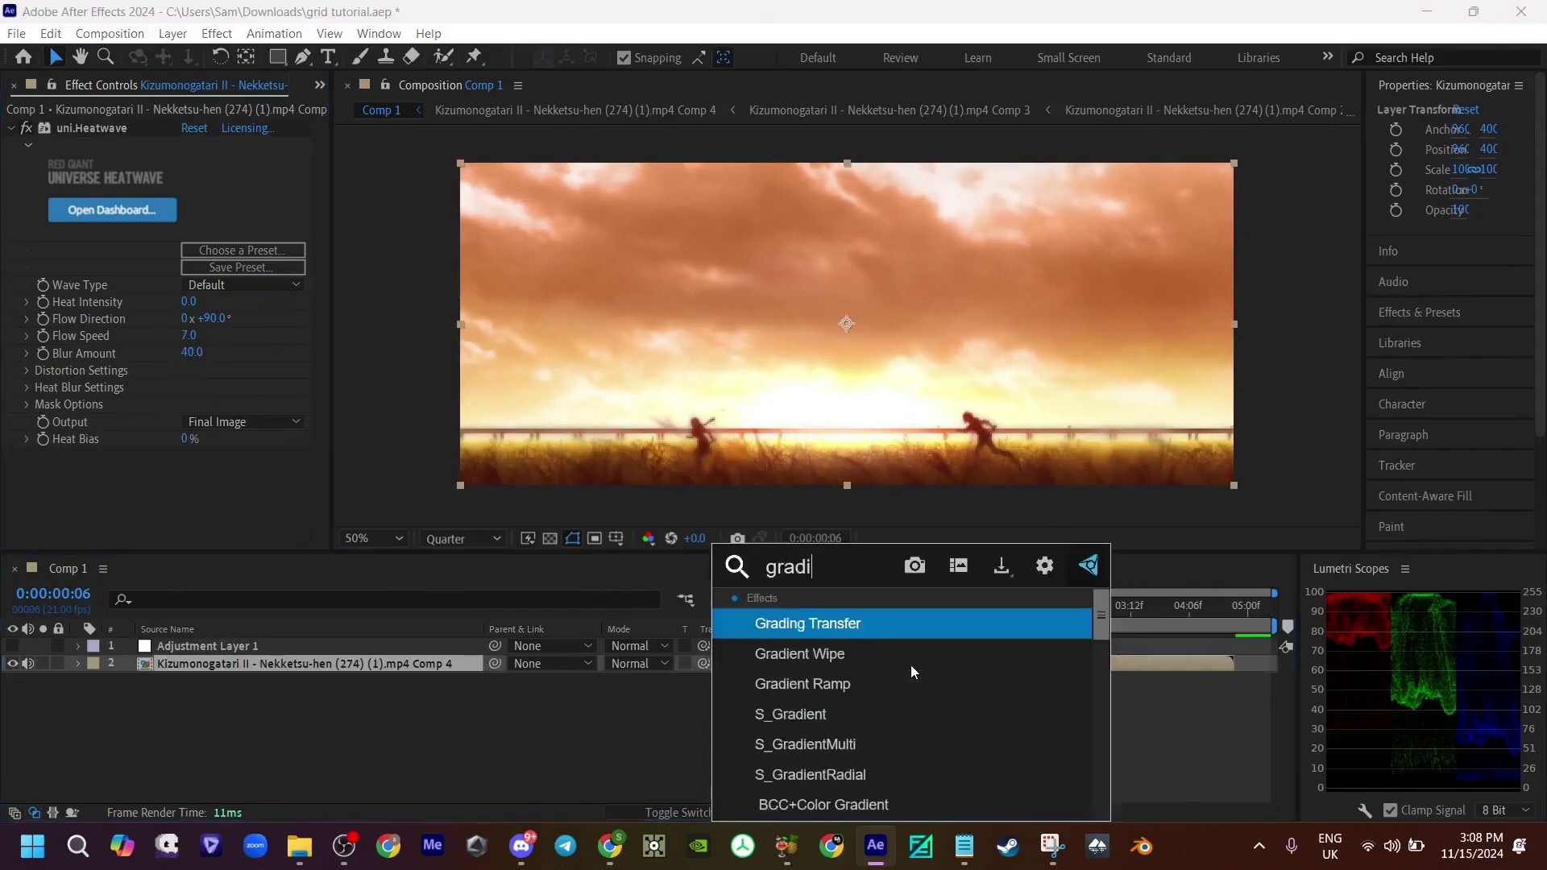
pyautogui.click(911, 665)
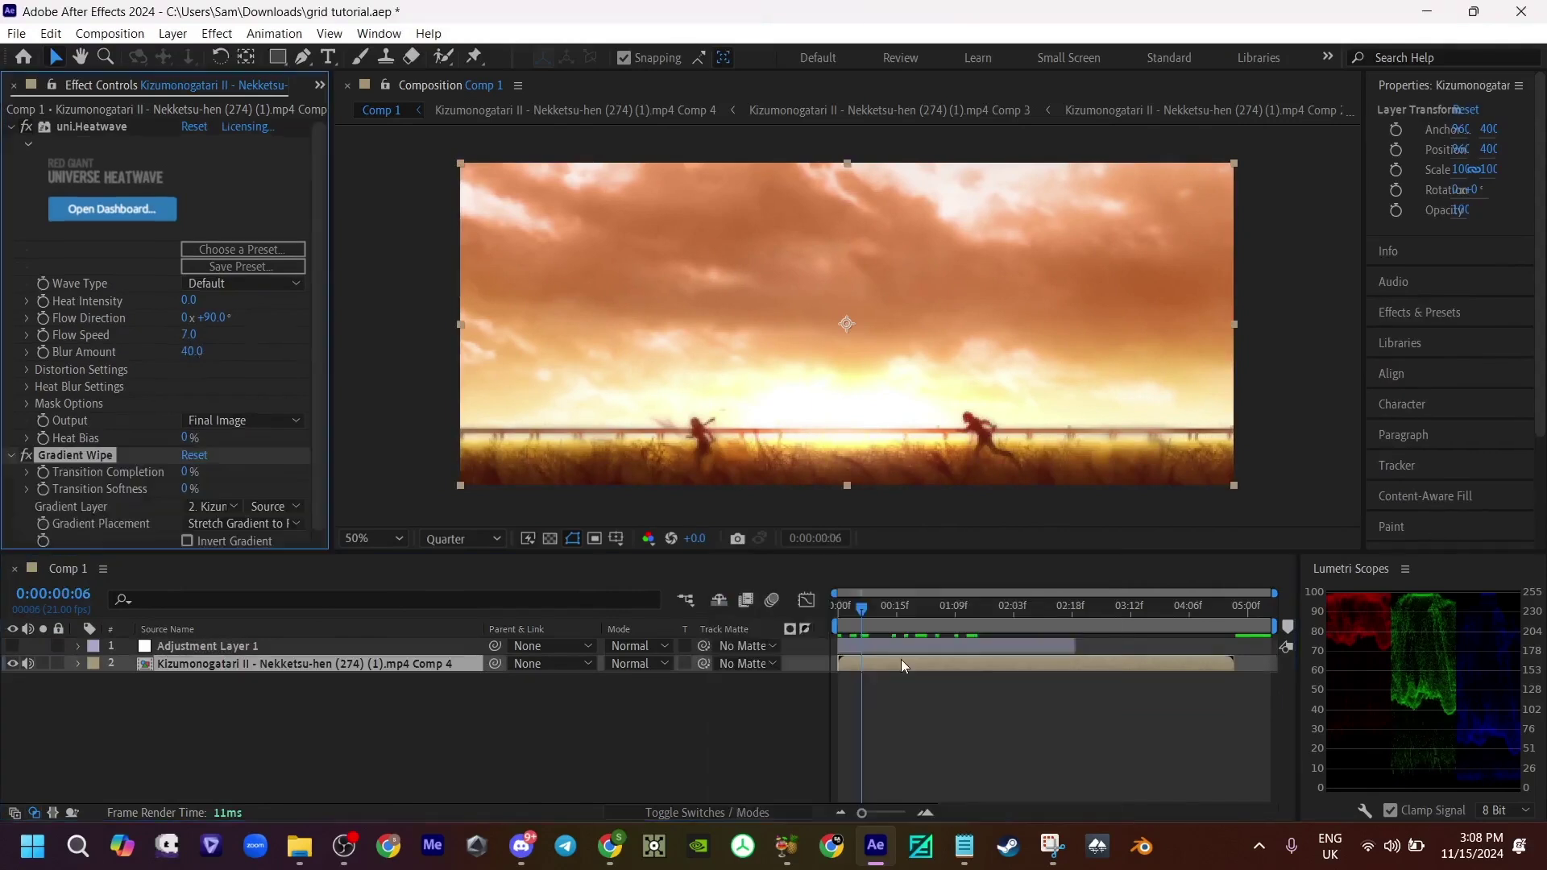
# Step: Create a comp-sized black solid and place it beneath the nested clip
pyautogui.click(869, 648)
pyautogui.hotkey('ctrl', 'y')
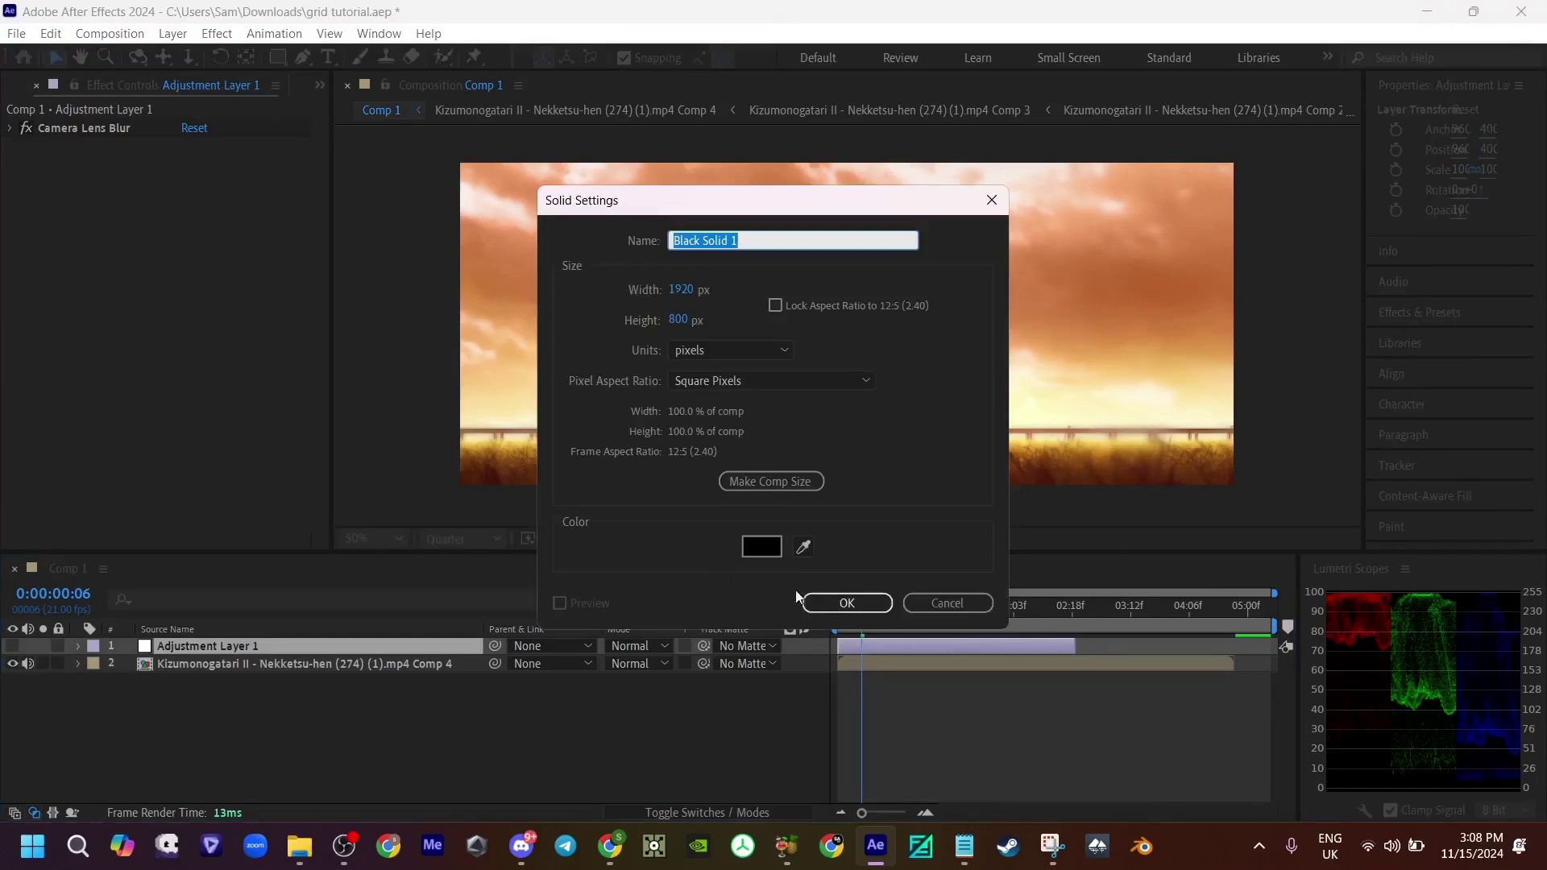
pyautogui.press('Return')
pyautogui.moveTo(322, 653); pyautogui.dragTo(313, 738)
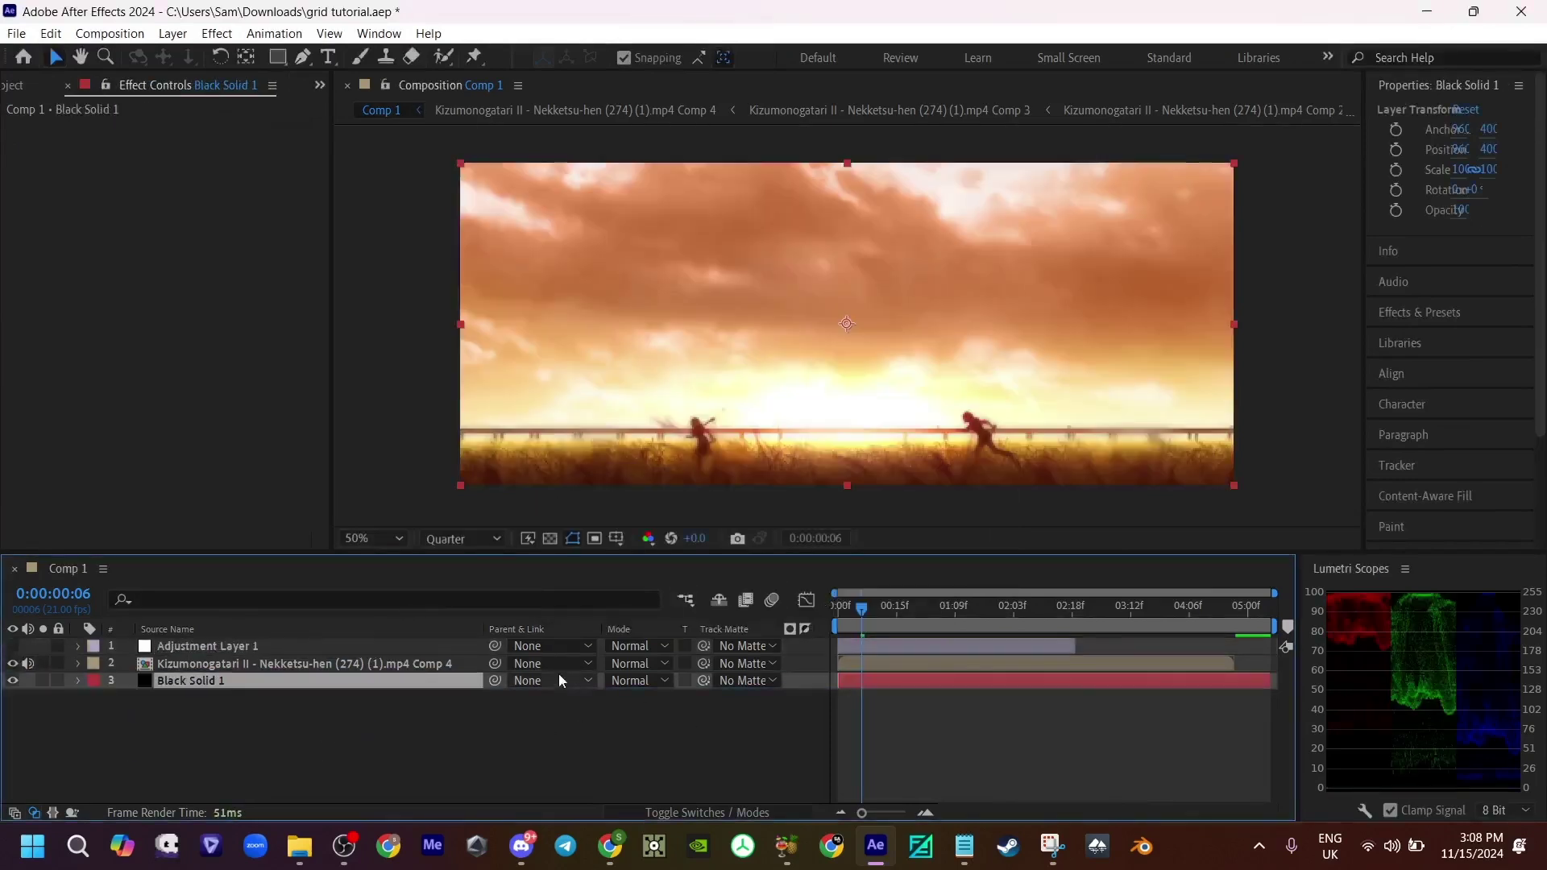
# Step: Import Kizumonogatari I - Tekketsu-hen (17).mp4 from the Downloads search results and place it below the black solid
pyautogui.click(299, 845)
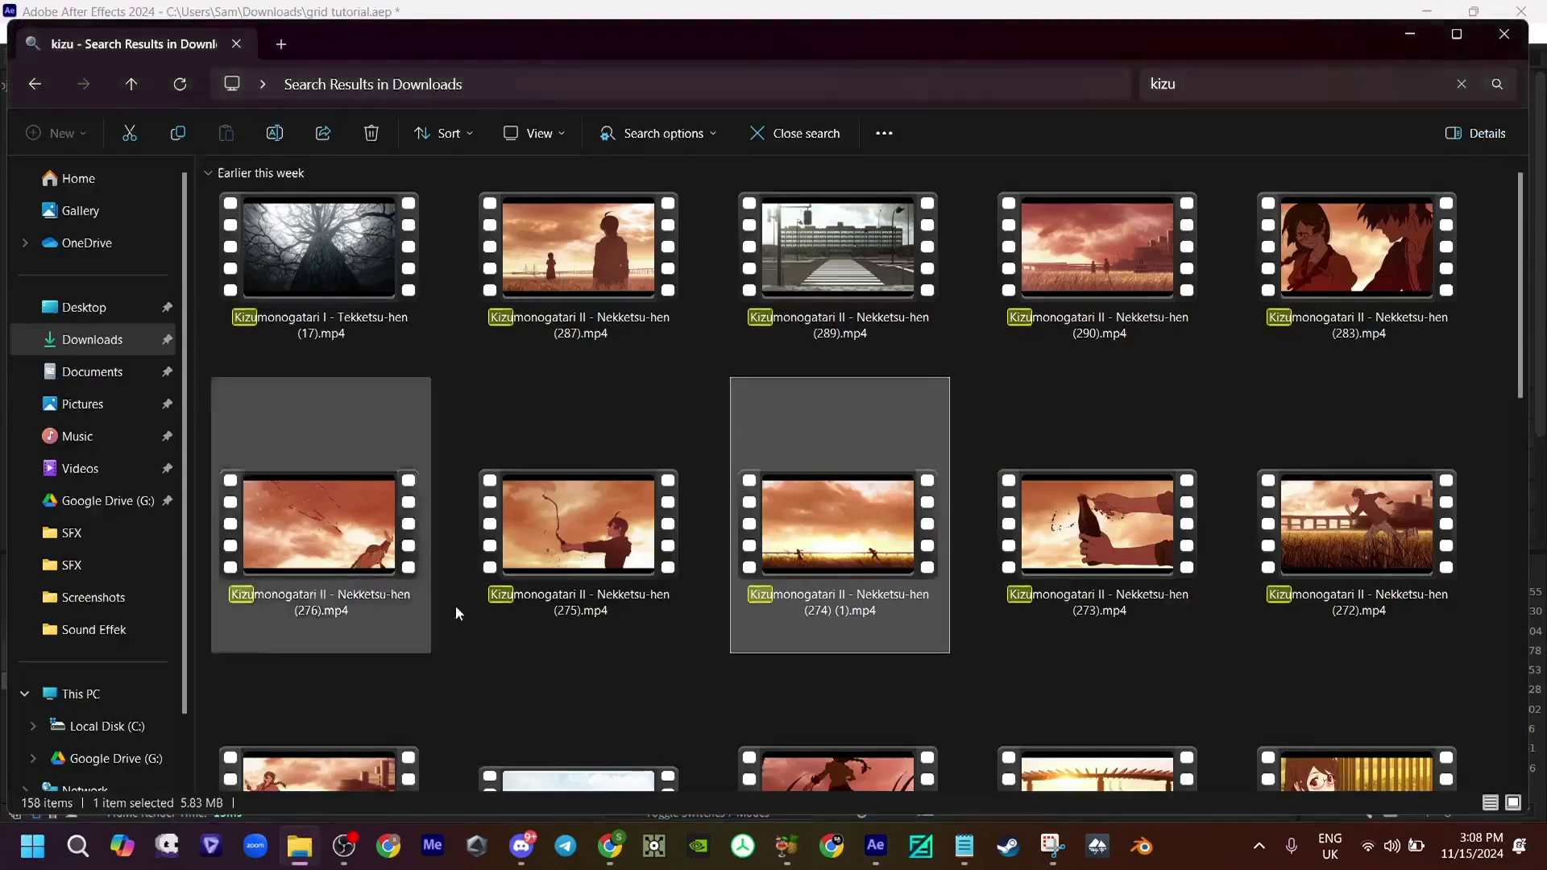
pyautogui.hotkey('alt', 'Tab')
pyautogui.moveTo(379, 299); pyautogui.dragTo(895, 716)
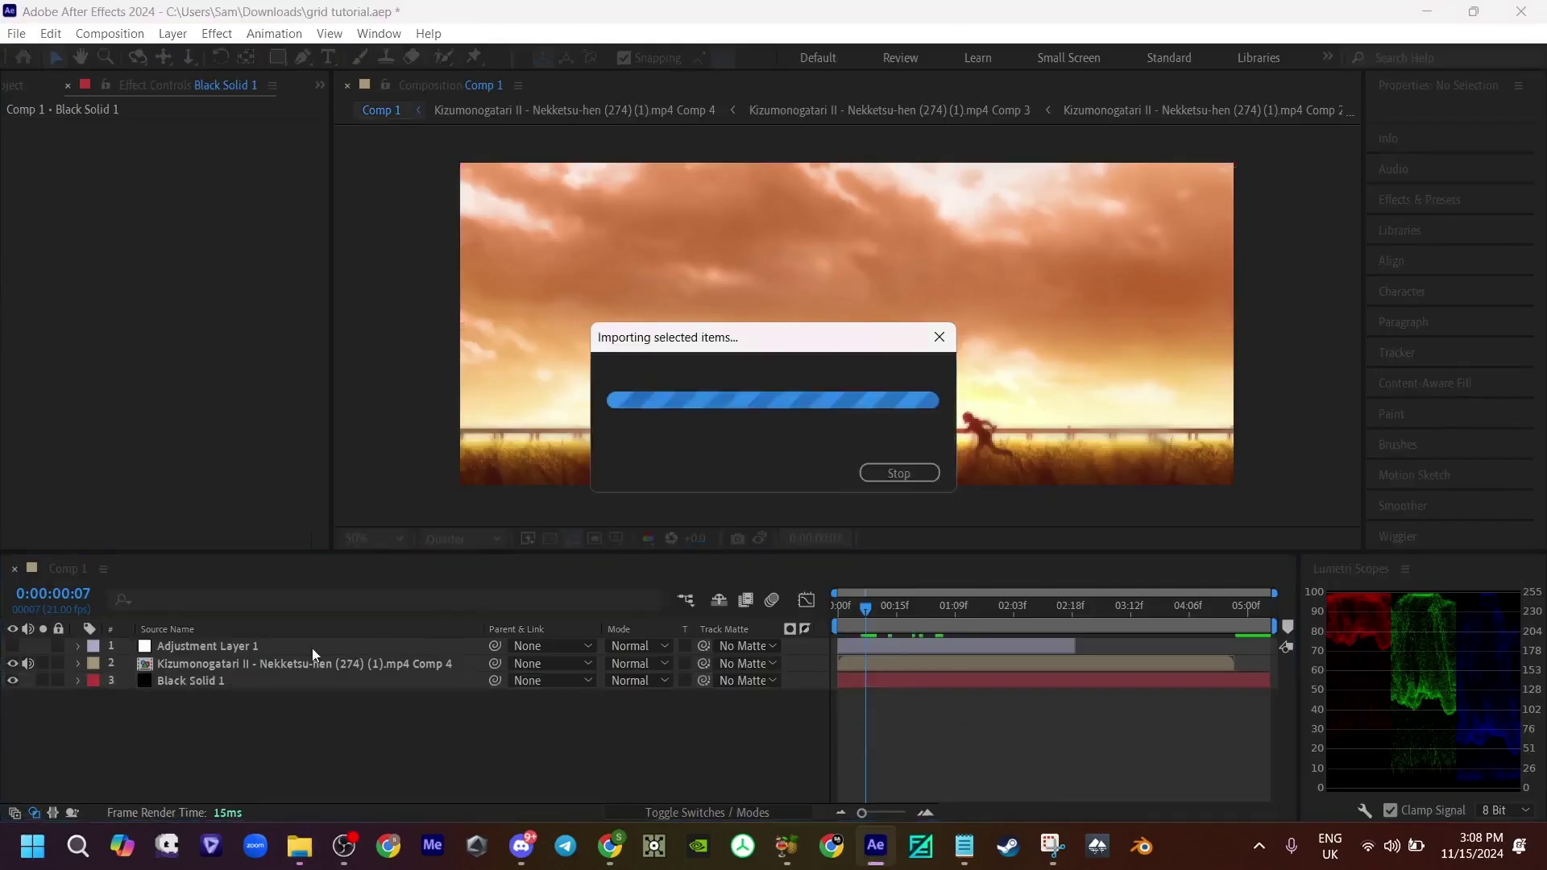
pyautogui.moveTo(308, 650); pyautogui.dragTo(585, 678)
# Step: Delete the black solid and try raising the Gradient Wipe's Transition Completion over the imported clip
pyautogui.click(859, 685)
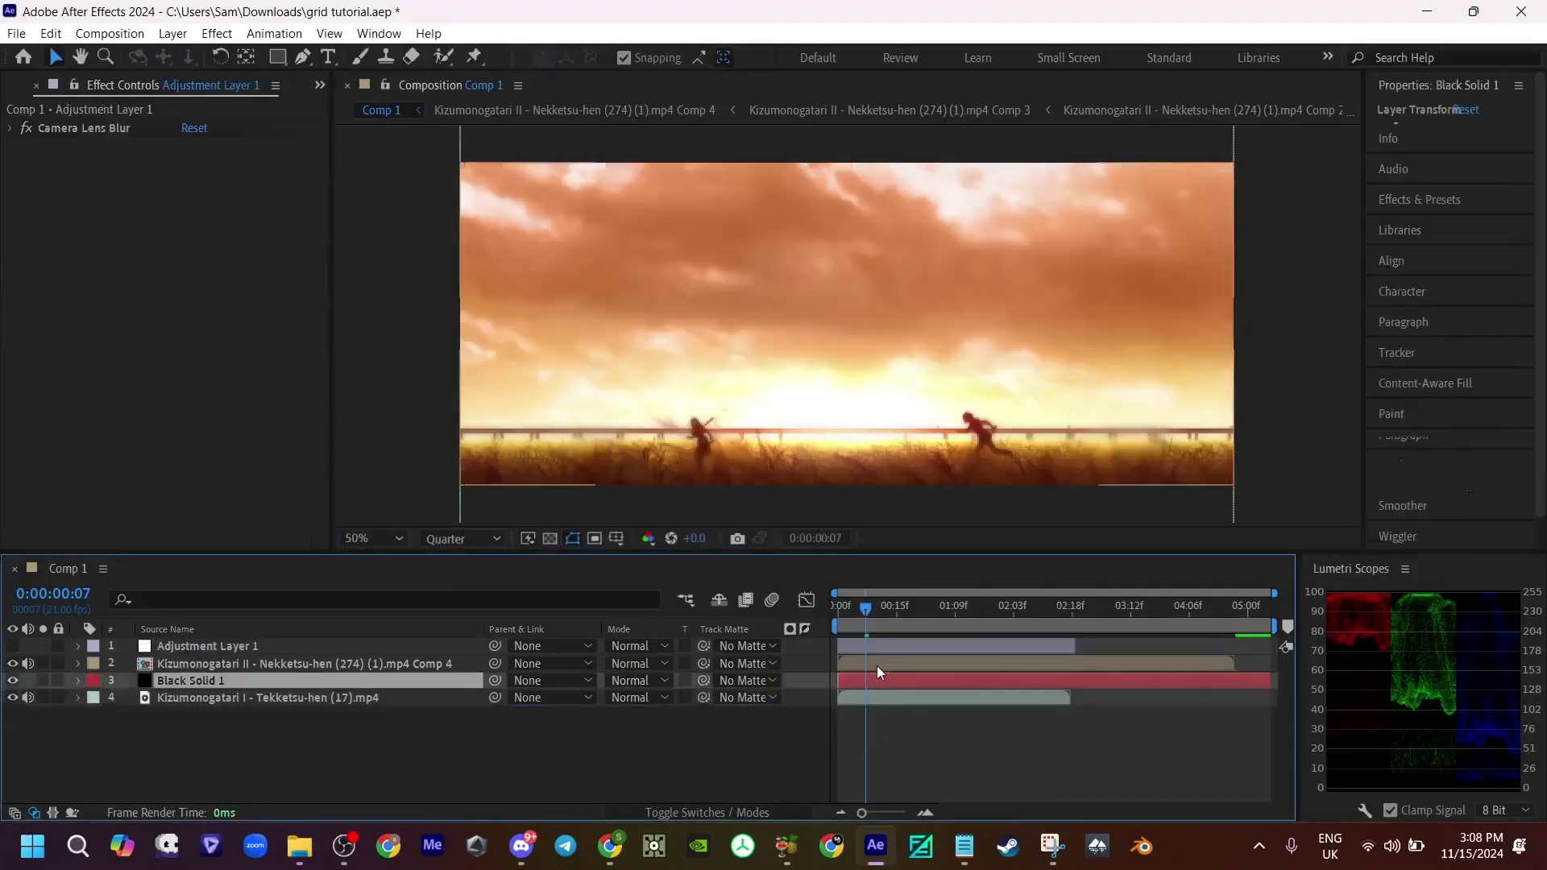
pyautogui.press('Delete')
pyautogui.click(876, 666)
pyautogui.moveTo(186, 473); pyautogui.dragTo(258, 503)
# Step: Undo the wipe change, the black solid's deletion and the import of the second clip
pyautogui.hotkey('ctrl', 'z')
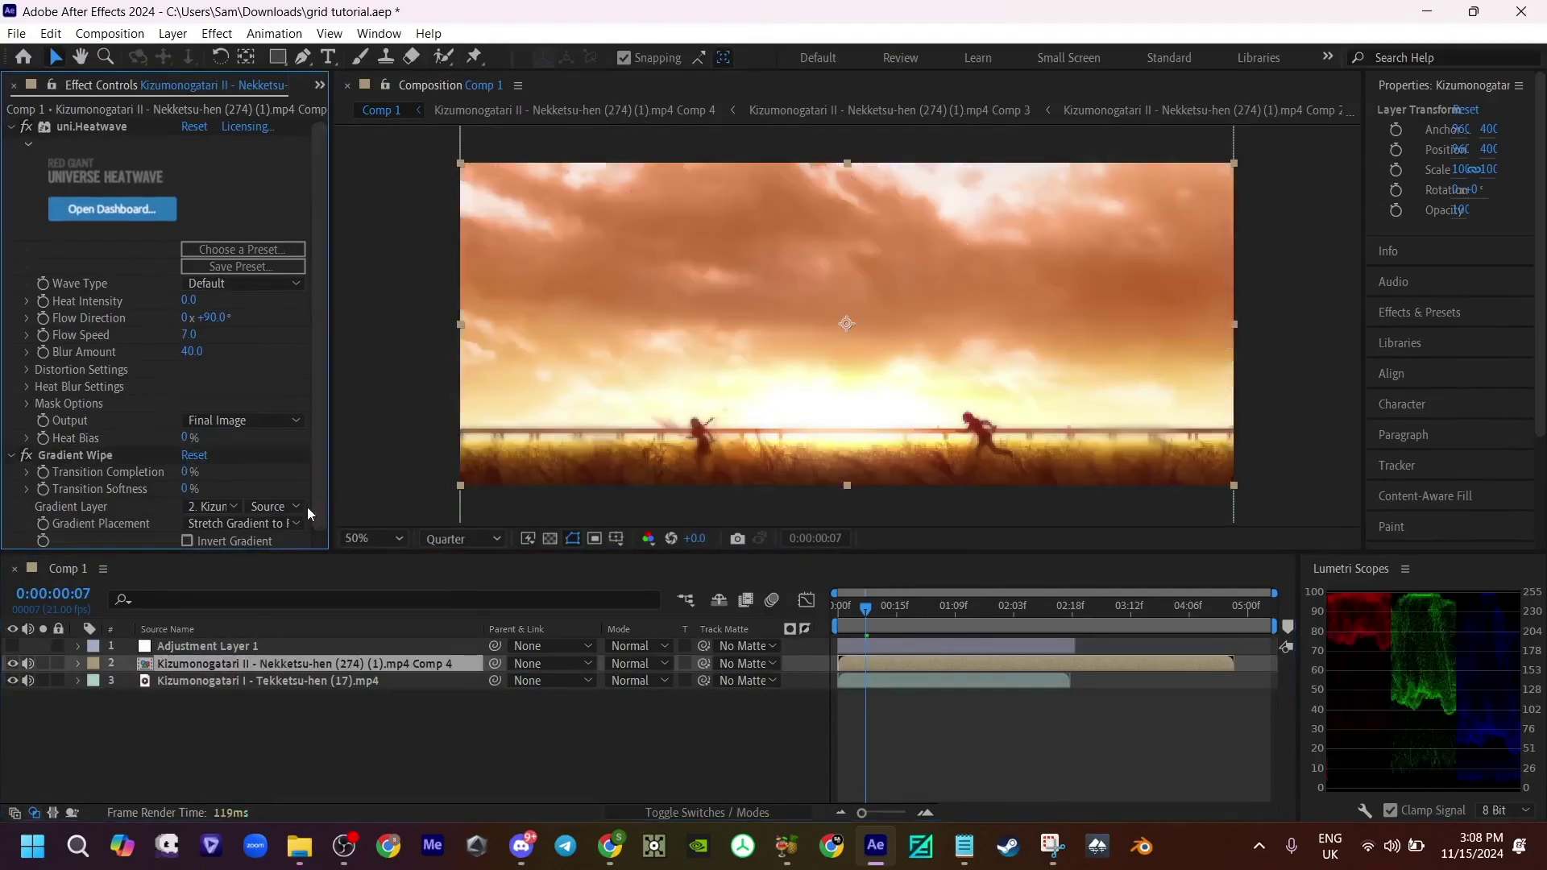
pyautogui.hotkey('ctrl', 'z')
pyautogui.hotkey('ctrl', 'z')
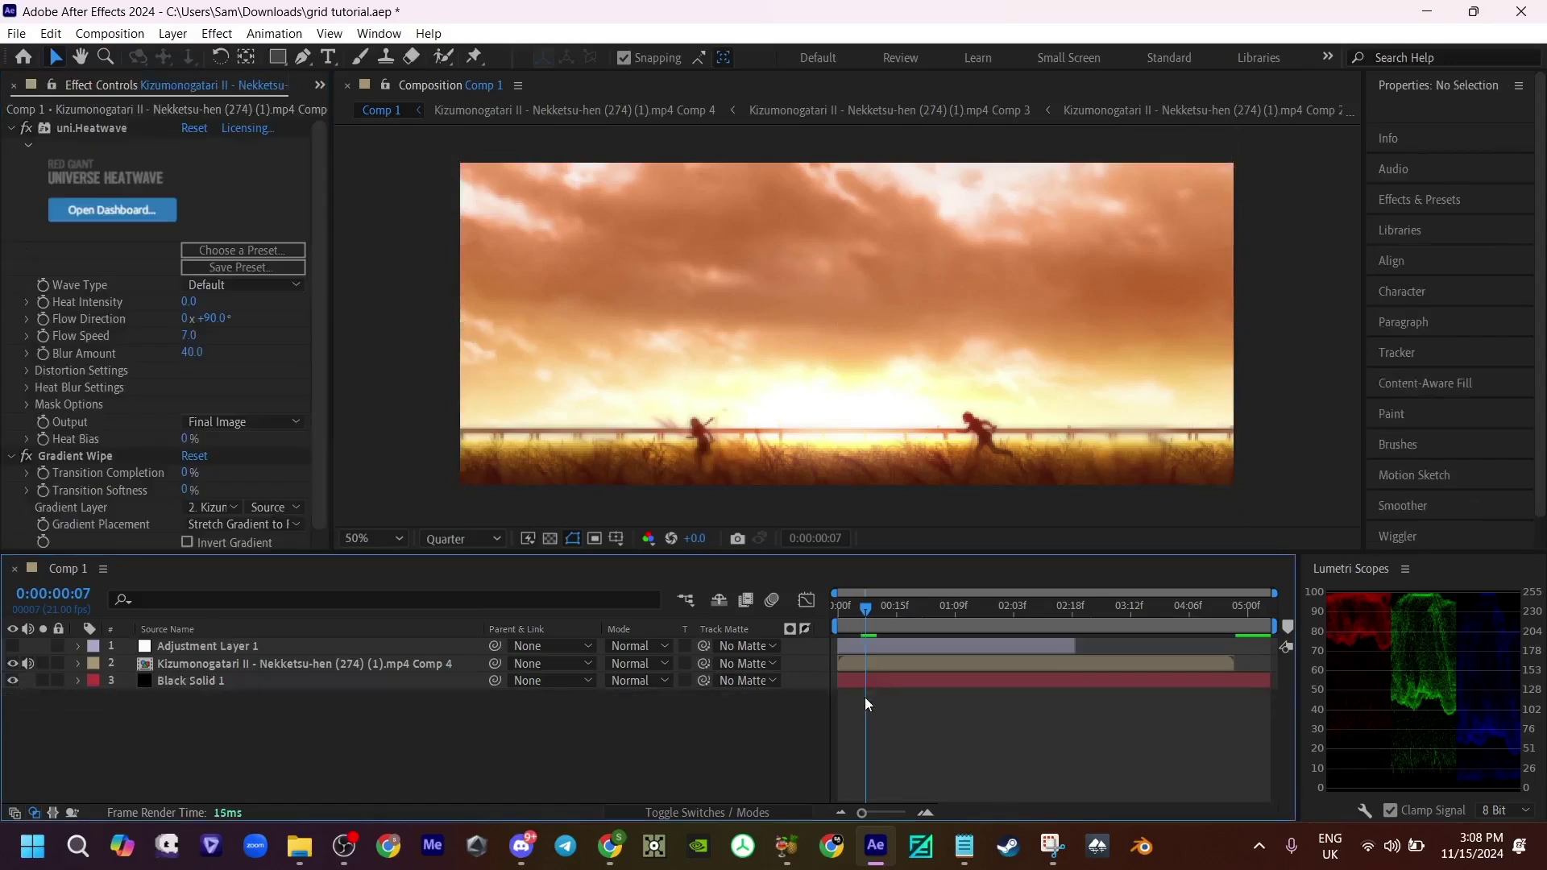
# Step: Set the Gradient Wipe to 46% completion and 70% softness, and keyframe the completion at about 0:00:00:19
pyautogui.moveTo(186, 474)
pyautogui.mouseDown()
pyautogui.moveTo(209, 474)
pyautogui.moveTo(149, 480)
pyautogui.moveTo(254, 488)
pyautogui.moveTo(188, 472)
pyautogui.mouseUp()
pyautogui.click(191, 489)
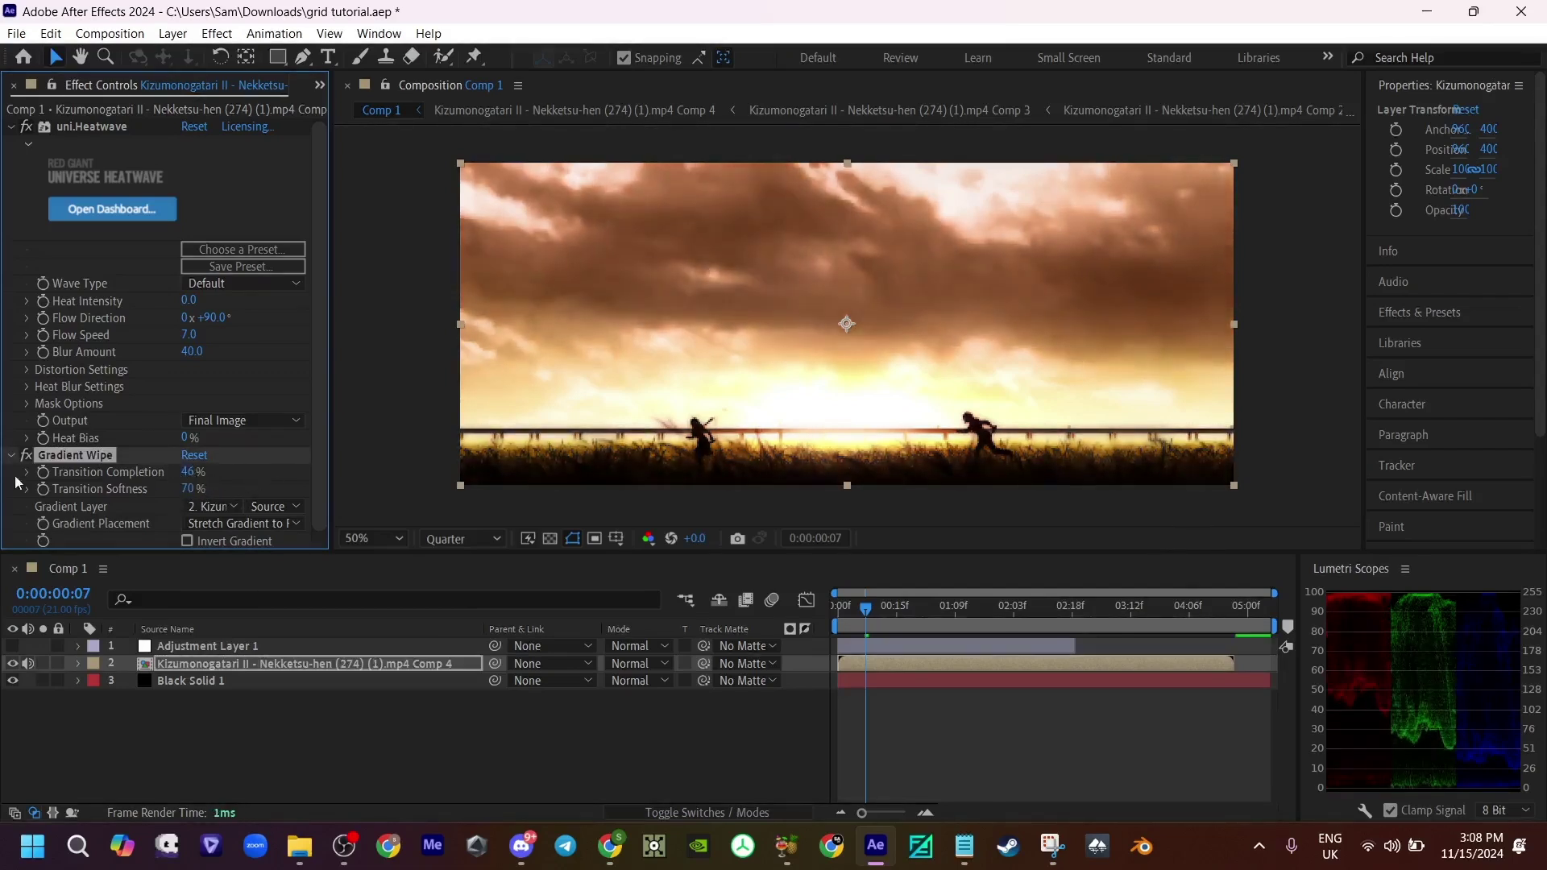
pyautogui.press('u')
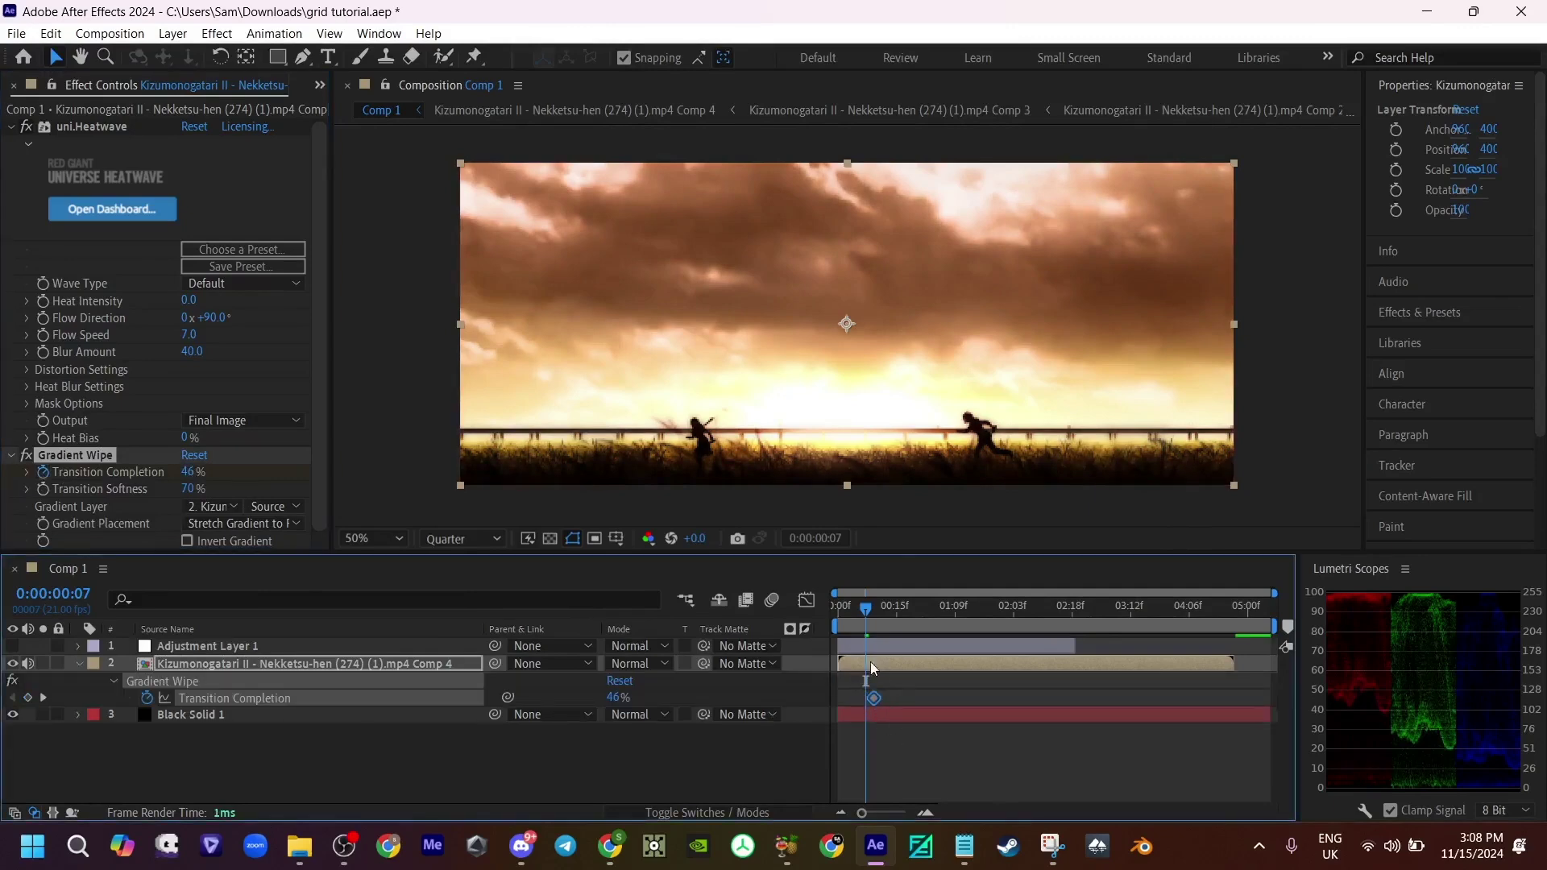
pyautogui.press('Home')
pyautogui.press('space')
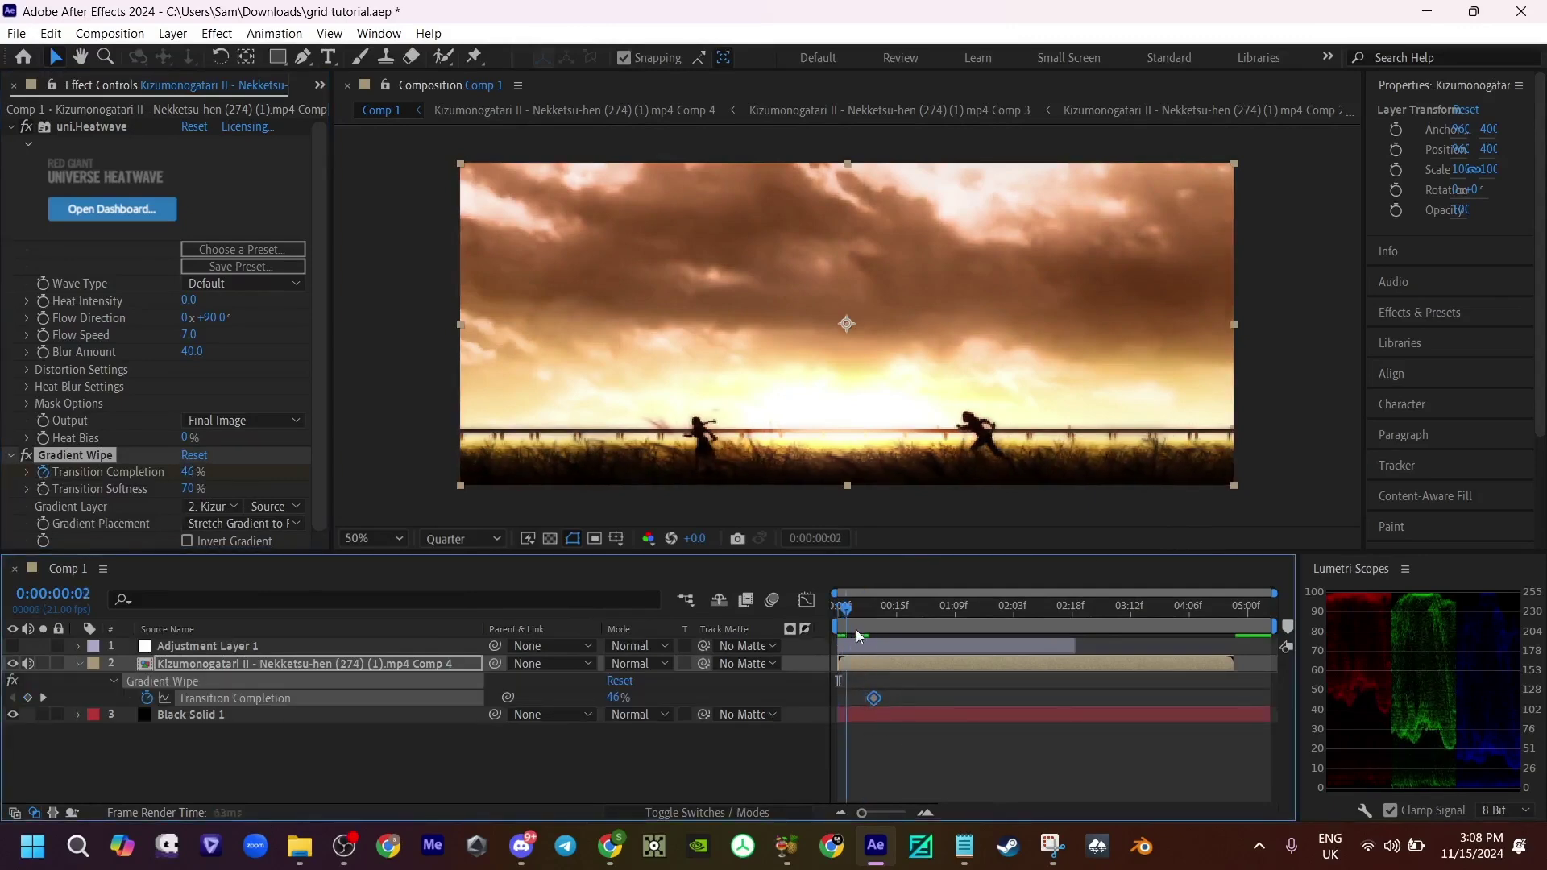
pyautogui.moveTo(874, 698); pyautogui.dragTo(913, 696)
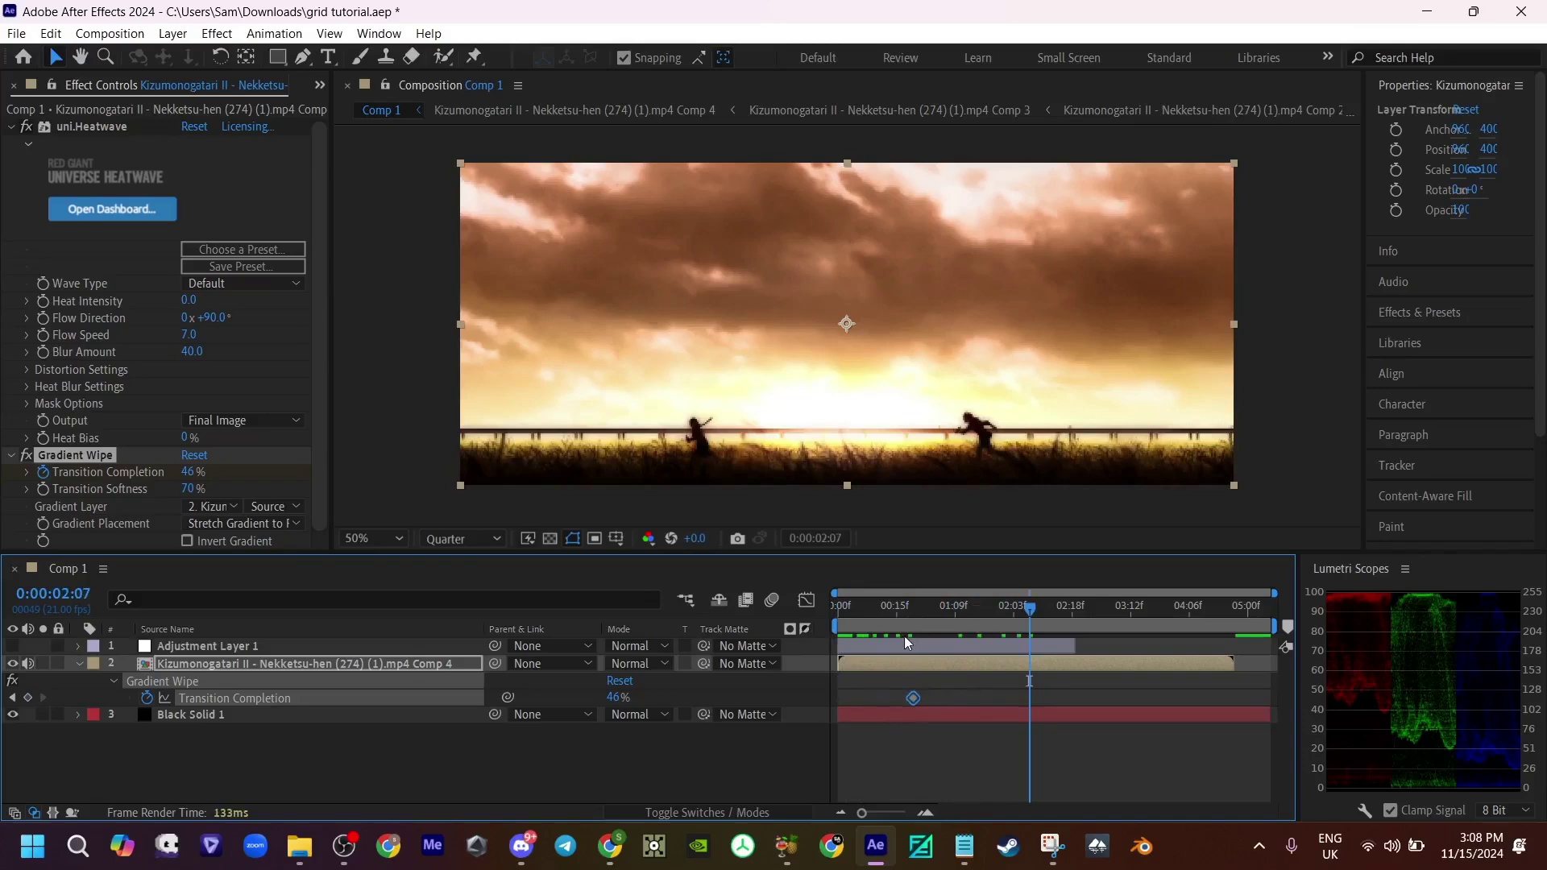
# Step: Preview the gradient wipe and keyframe its Transition Completion to 33% at 0:00:02:09
pyautogui.press('space')
pyautogui.press('space')
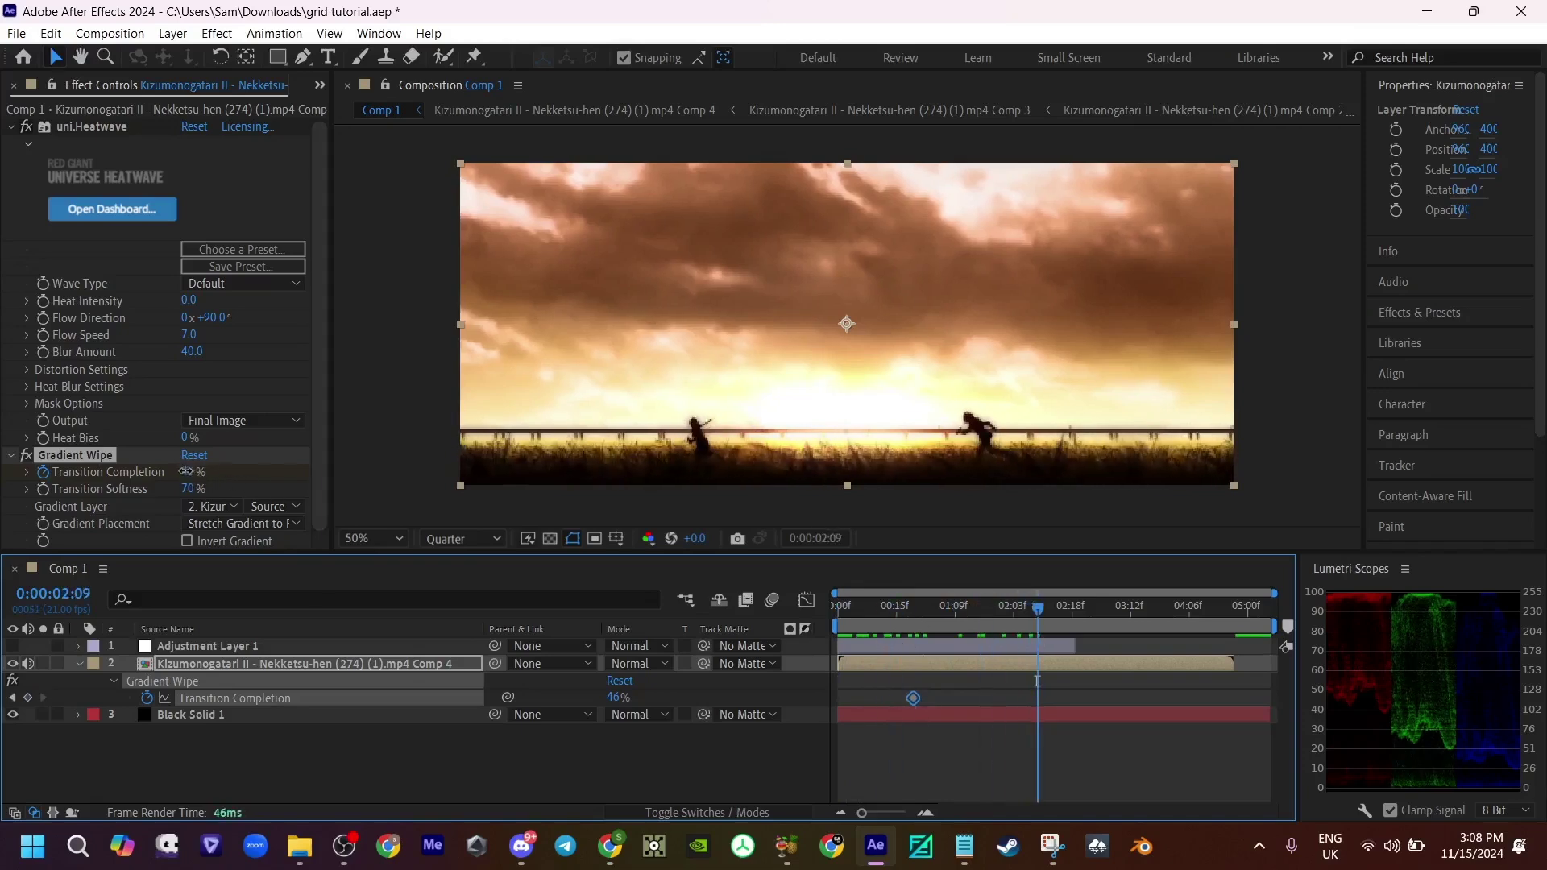
pyautogui.moveTo(186, 471); pyautogui.dragTo(177, 471)
pyautogui.click(931, 730)
# Step: Keyframe the Gradient Wipe's Transition Completion to 44% at 0:00:04:10
pyautogui.moveTo(1038, 612); pyautogui.dragTo(1086, 621)
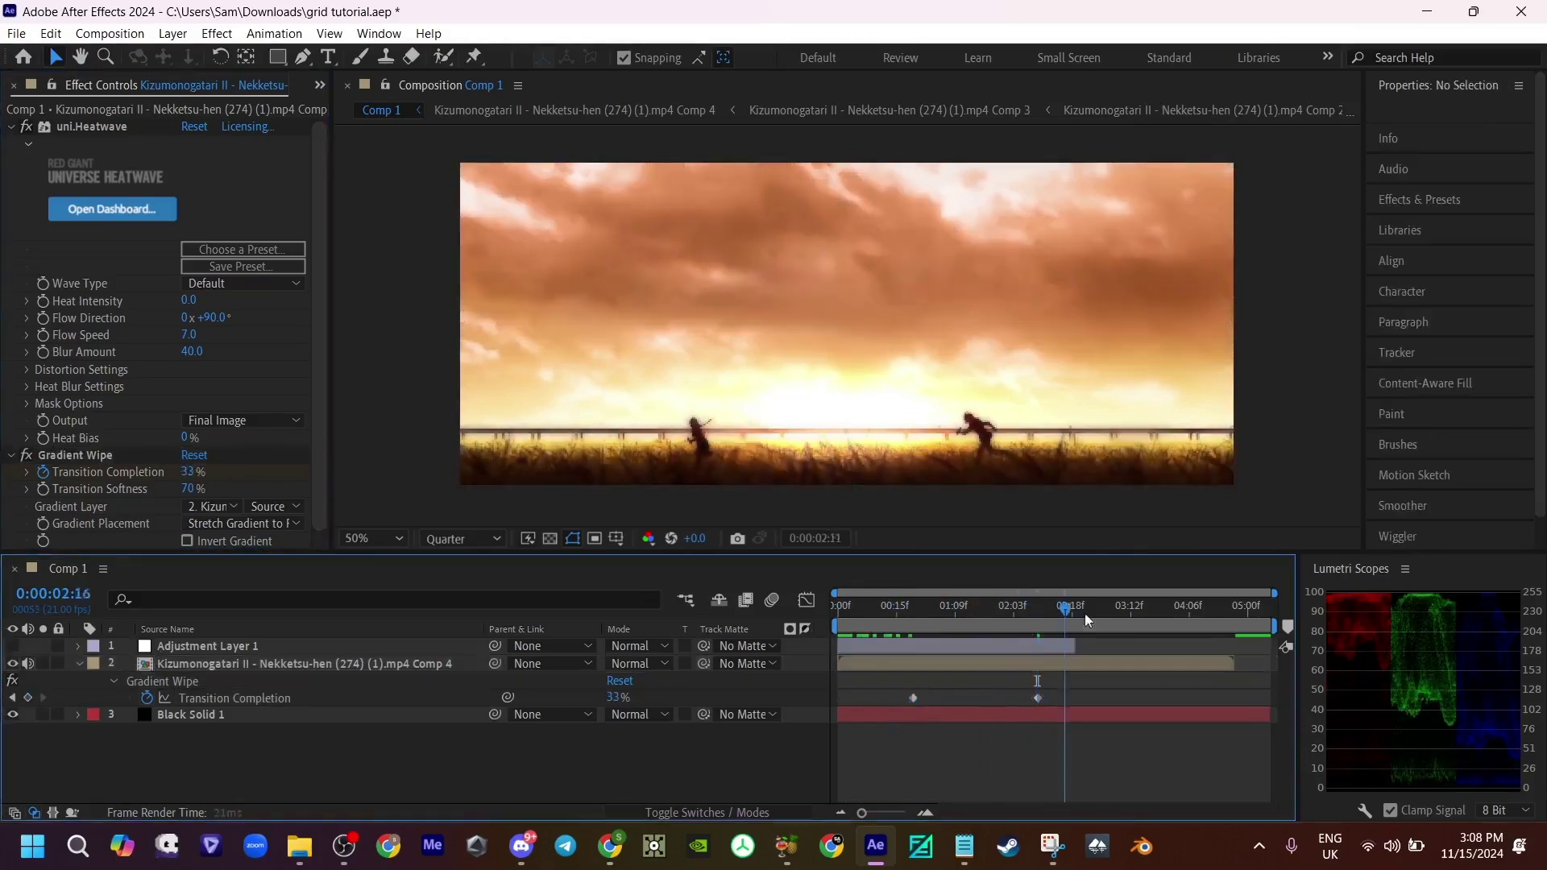
pyautogui.press('space')
pyautogui.moveTo(190, 474); pyautogui.dragTo(199, 474)
pyautogui.click(1041, 699)
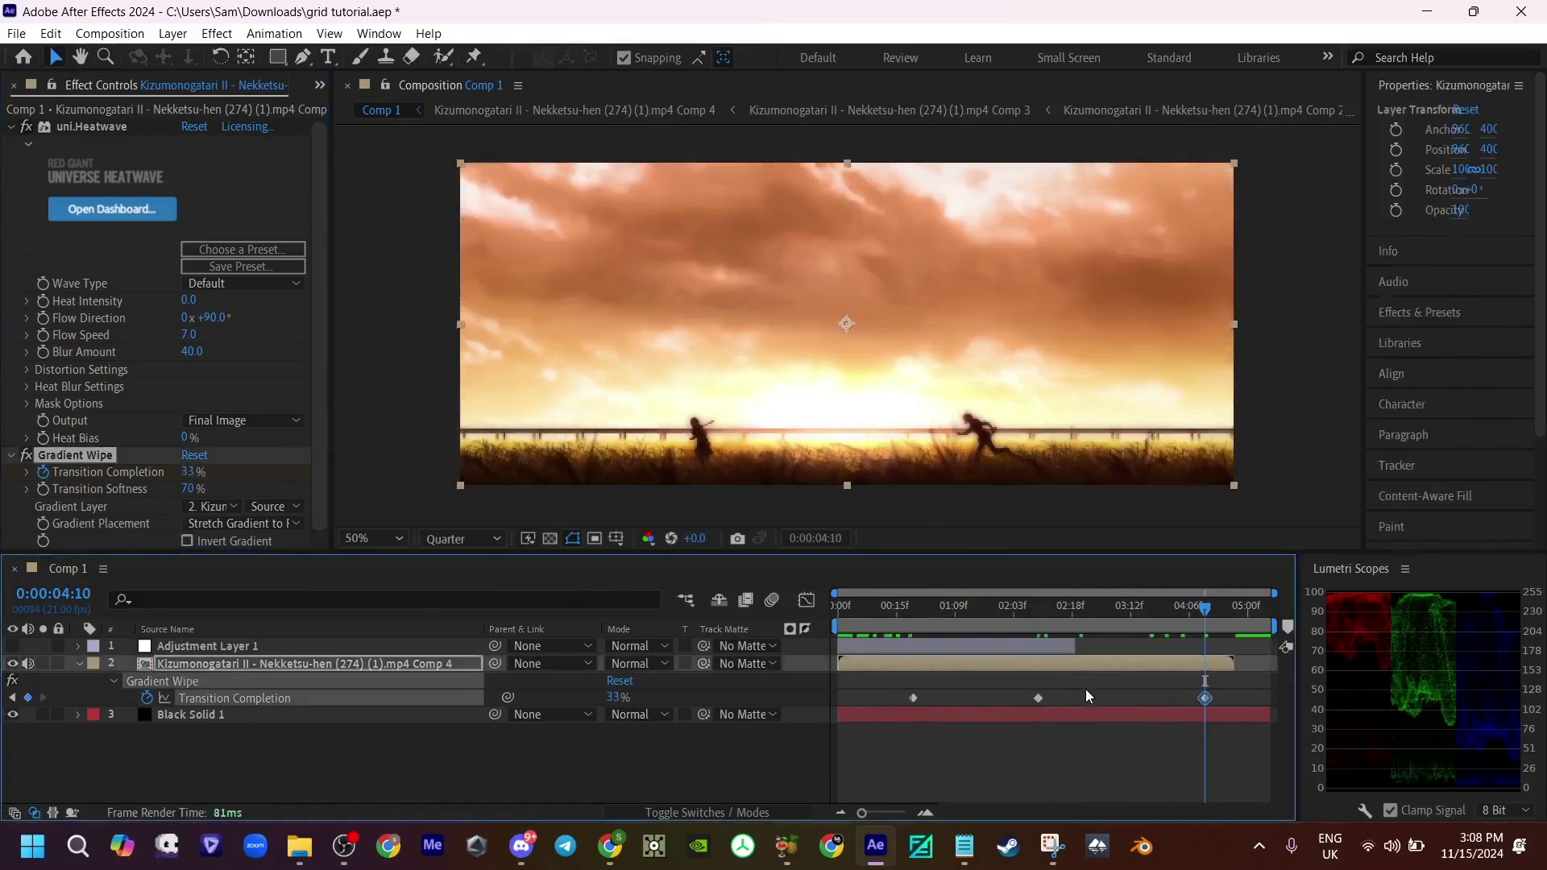
# Step: Duplicate the 33% Transition Completion keyframe to about 0:00:03:05 and move the first two keyframes earlier for even spacing
pyautogui.click(1020, 612)
pyautogui.moveTo(1022, 616); pyautogui.dragTo(1041, 626)
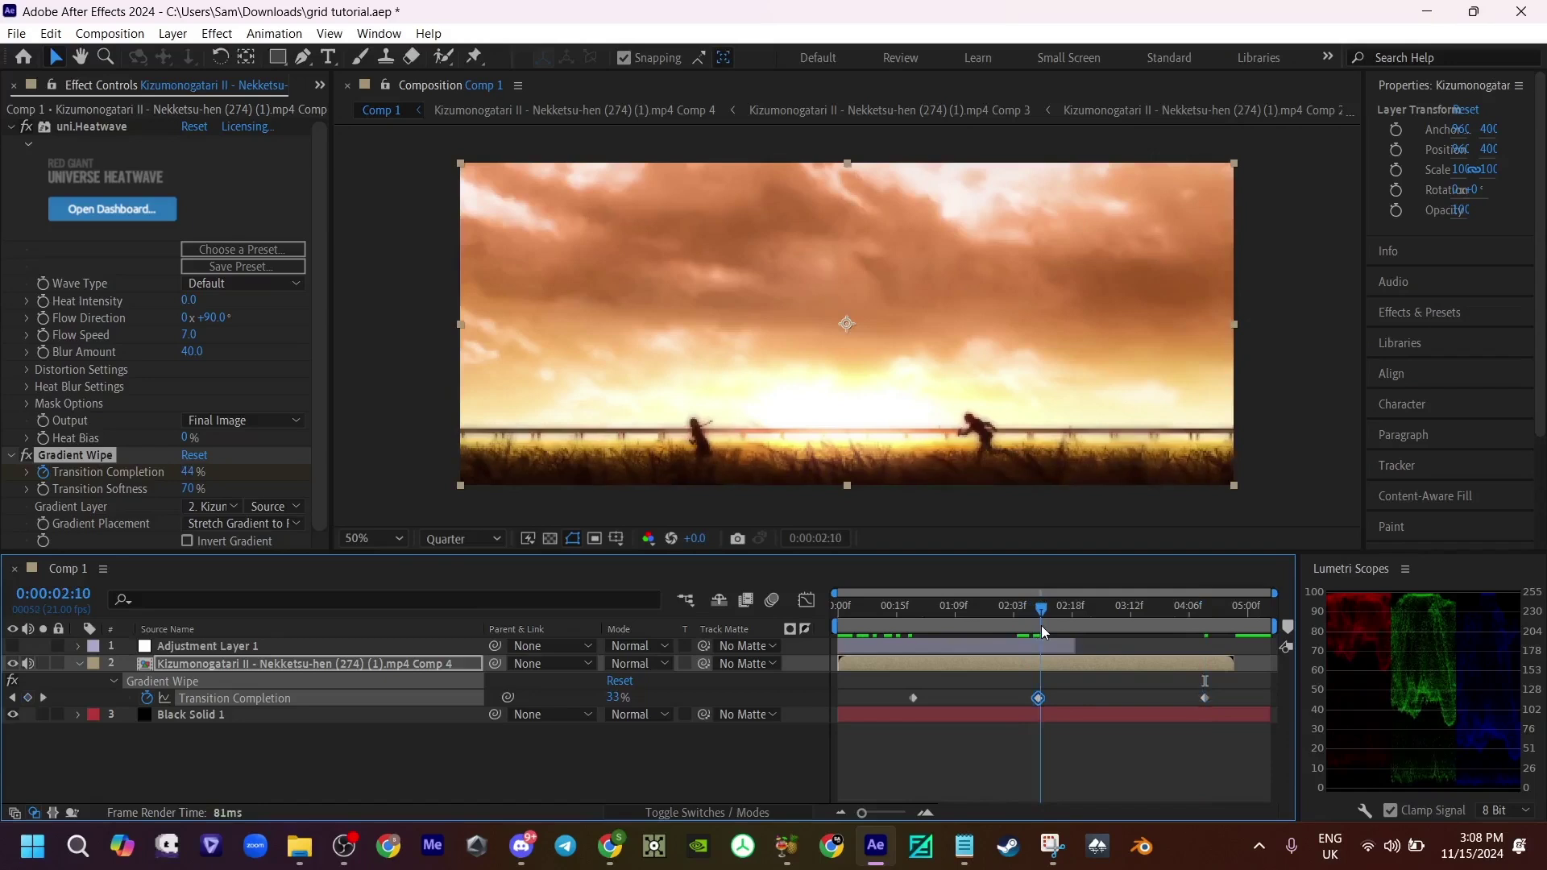
pyautogui.moveTo(1084, 698)
pyautogui.mouseDown()
pyautogui.moveTo(1124, 704)
pyautogui.moveTo(1104, 699)
pyautogui.mouseUp()
pyautogui.moveTo(997, 708); pyautogui.dragTo(1003, 708)
pyautogui.click(1043, 734)
# Step: Set Transition Completion to 18% at 0:00:03:05 and move the last keyframe to about 0:00:05:00
pyautogui.moveTo(1041, 615); pyautogui.dragTo(1103, 631)
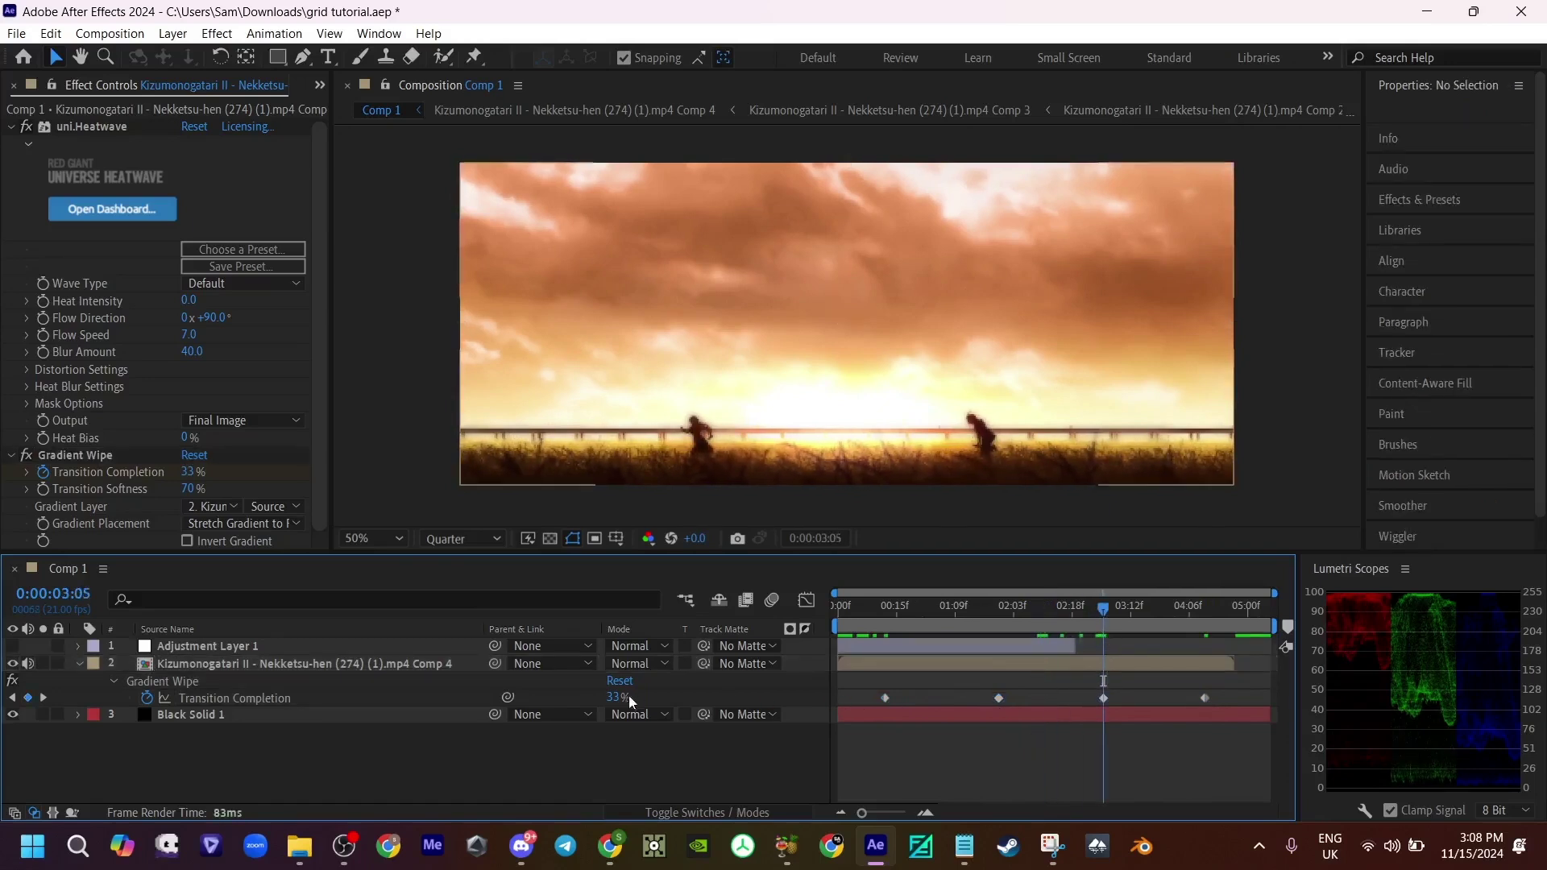
pyautogui.moveTo(628, 698); pyautogui.dragTo(598, 706)
pyautogui.click(916, 684)
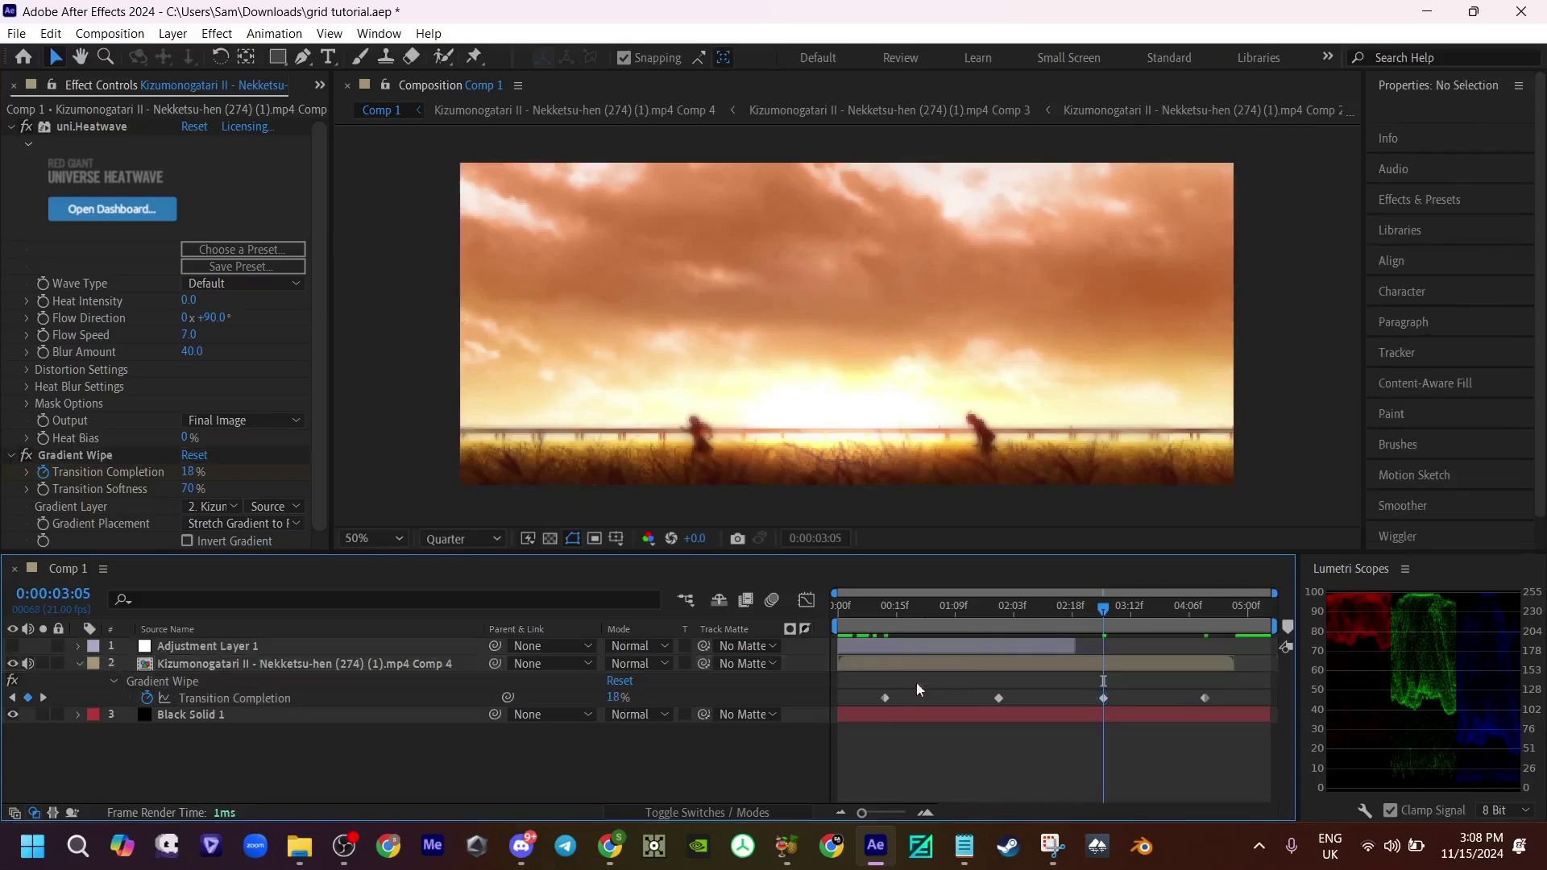
pyautogui.moveTo(959, 614); pyautogui.dragTo(1182, 638)
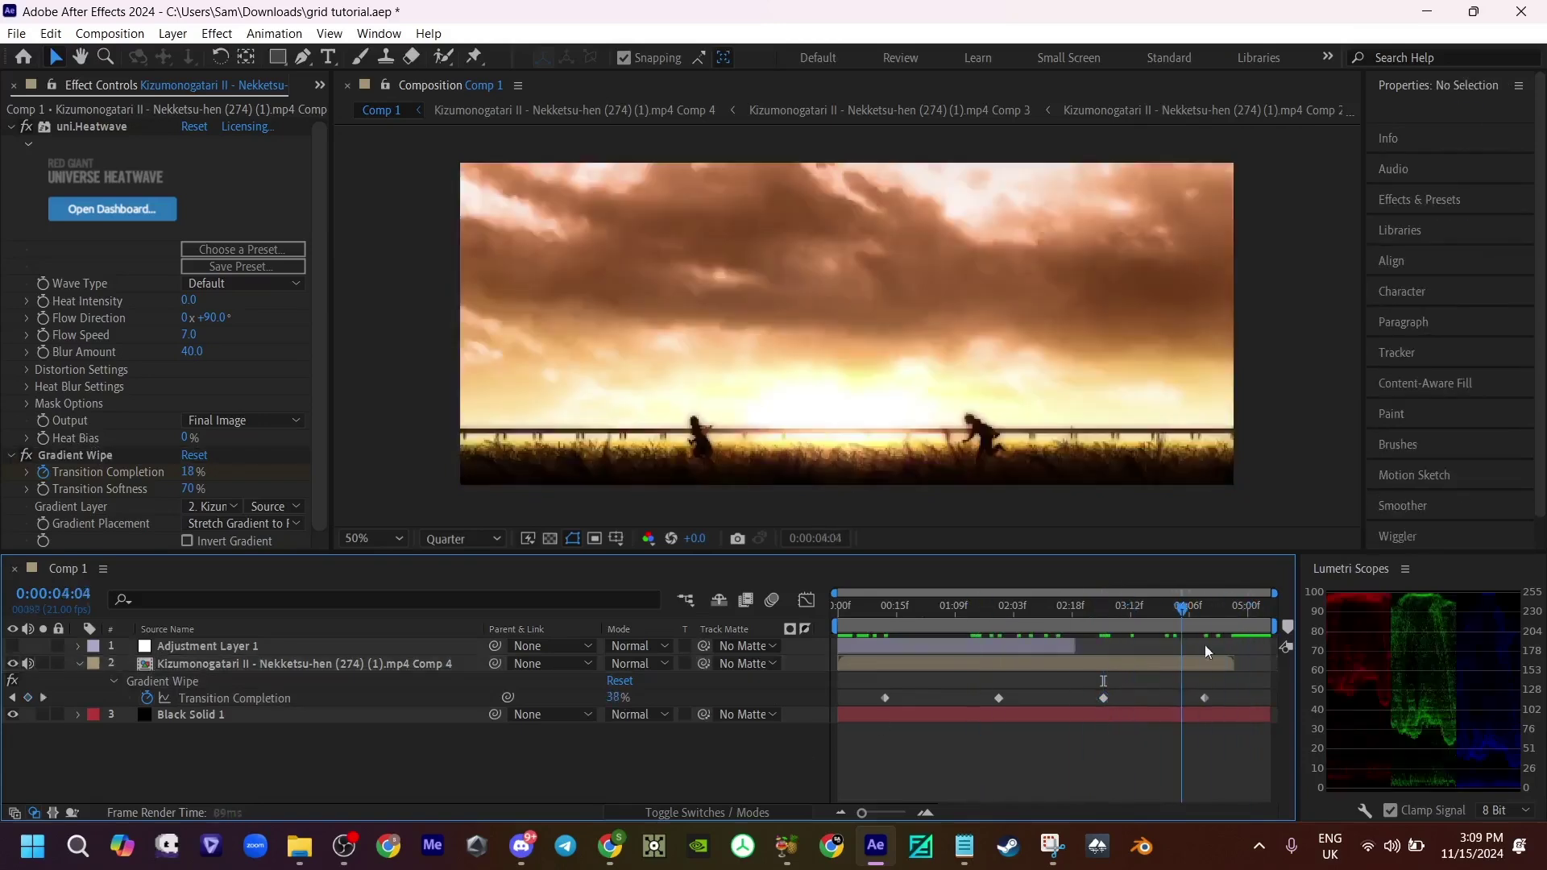
pyautogui.moveTo(1206, 697); pyautogui.dragTo(1245, 703)
pyautogui.click(964, 679)
# Step: Apply S_Hotspots to the pre-composed clip with a Threshold of 0.18 and check the darkened shot
pyautogui.moveTo(840, 616); pyautogui.dragTo(909, 632)
pyautogui.click(881, 666)
pyautogui.hotkey('ctrl', 'space')
pyautogui.write('s_')
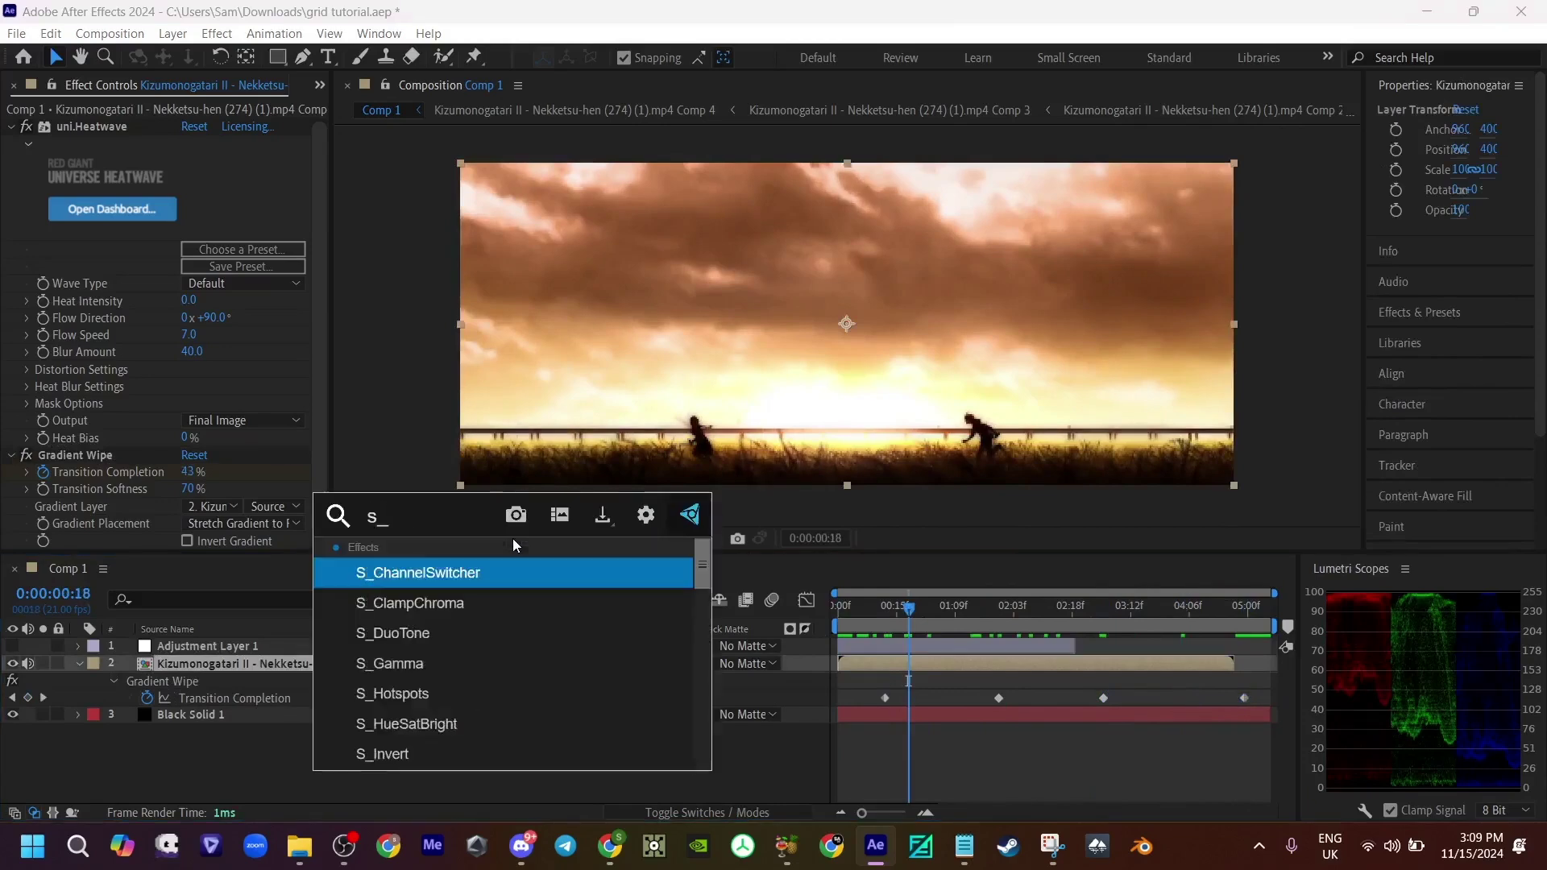
pyautogui.press('Return')
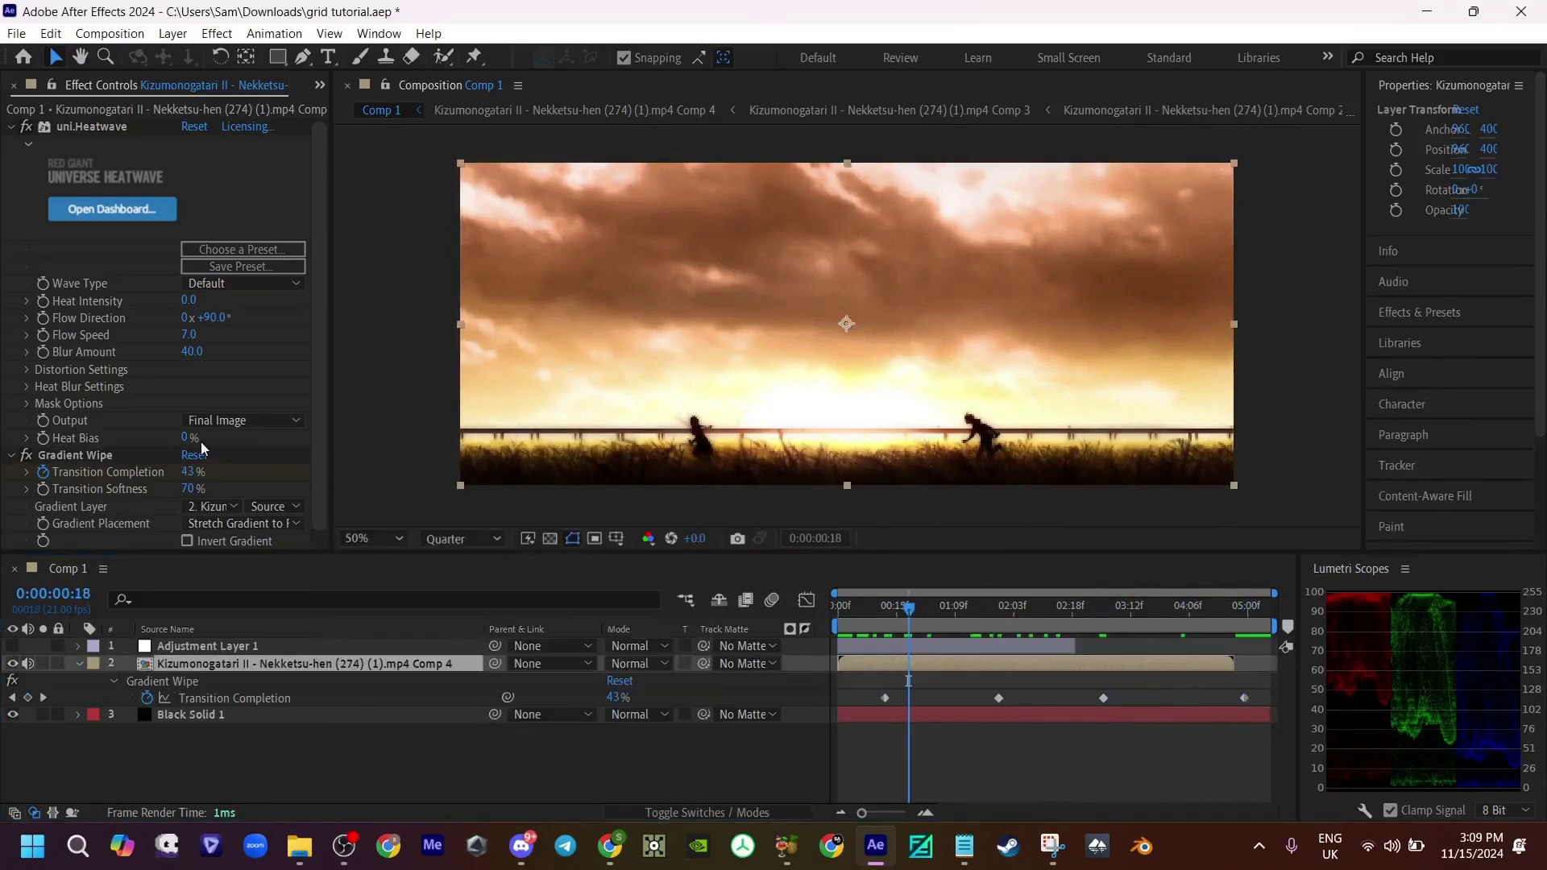
pyautogui.moveTo(192, 413); pyautogui.dragTo(50, 453)
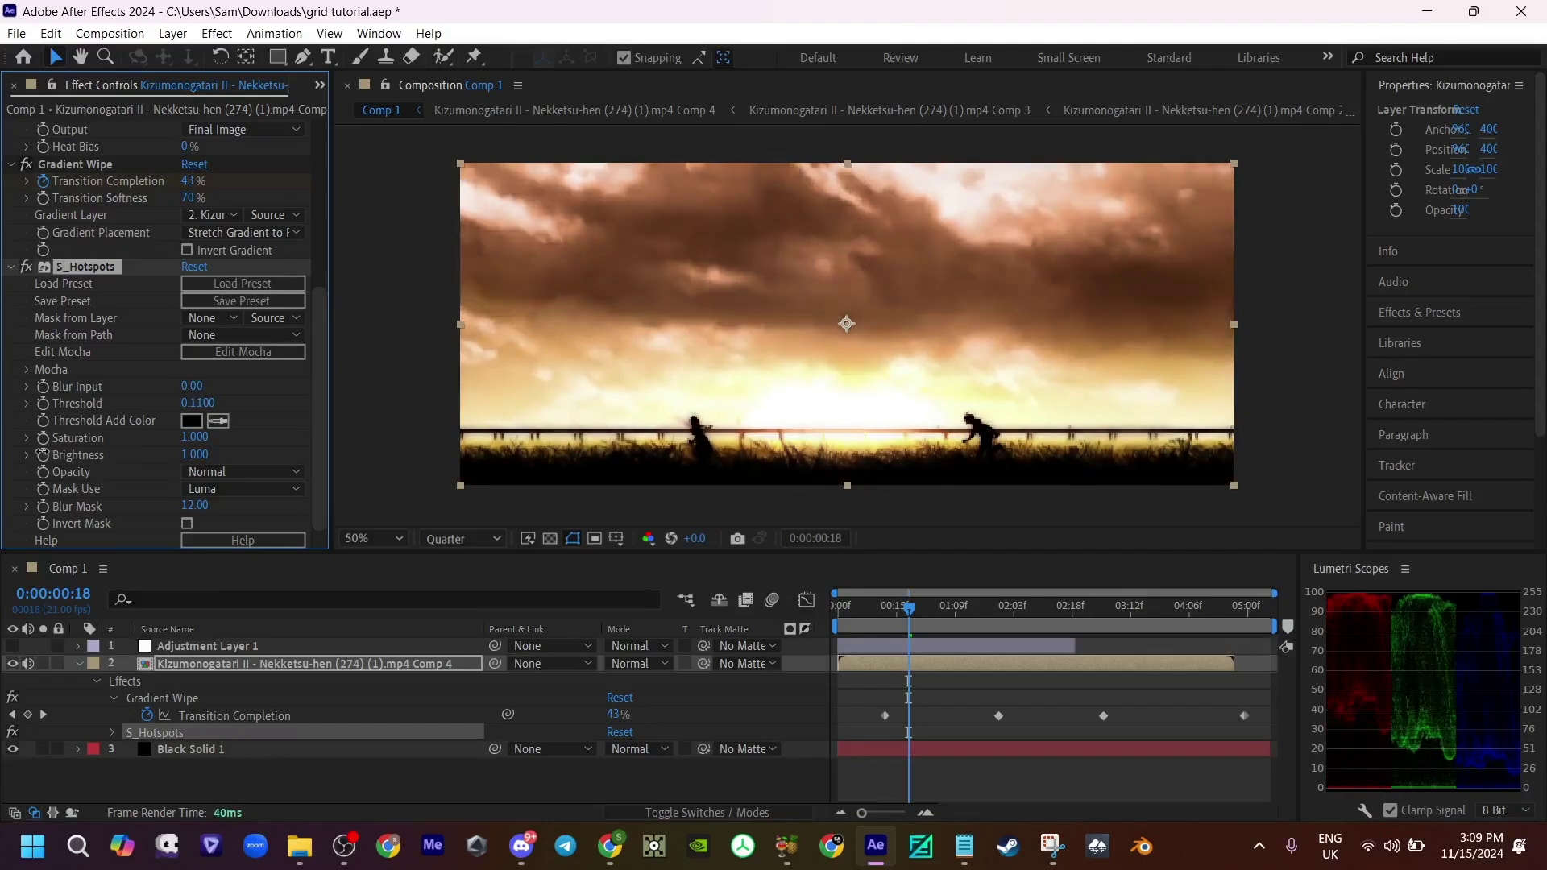
pyautogui.moveTo(46, 453); pyautogui.dragTo(50, 453)
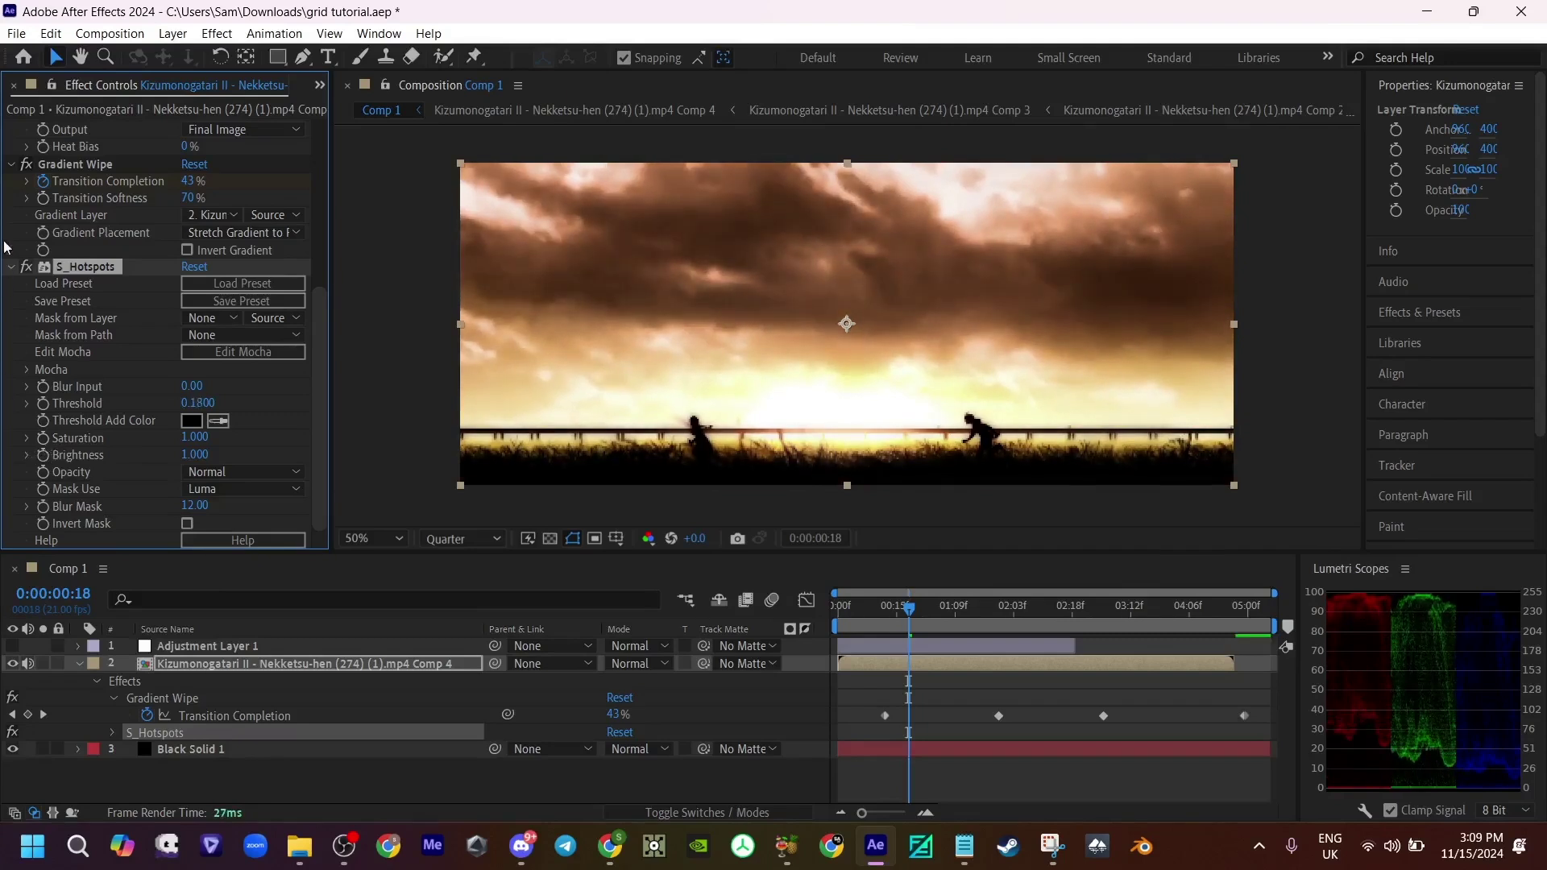
pyautogui.click(10, 267)
pyautogui.moveTo(912, 614); pyautogui.dragTo(978, 640)
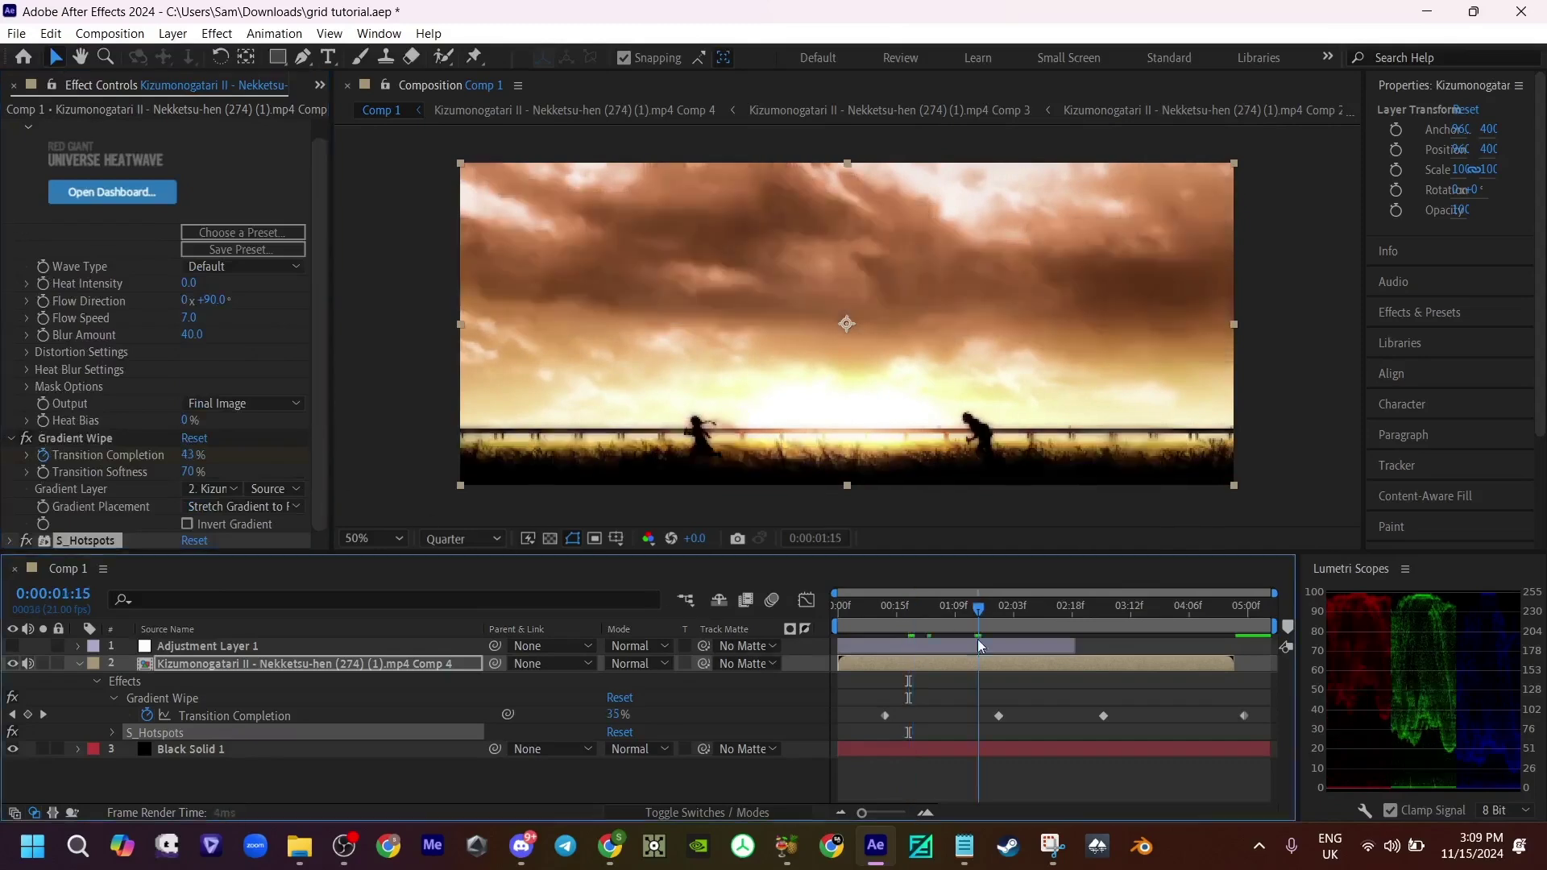
pyautogui.press('F2')
# Step: Open the clip's nested Comp 4 and add six adjustment layers above the footage
pyautogui.click(969, 667)
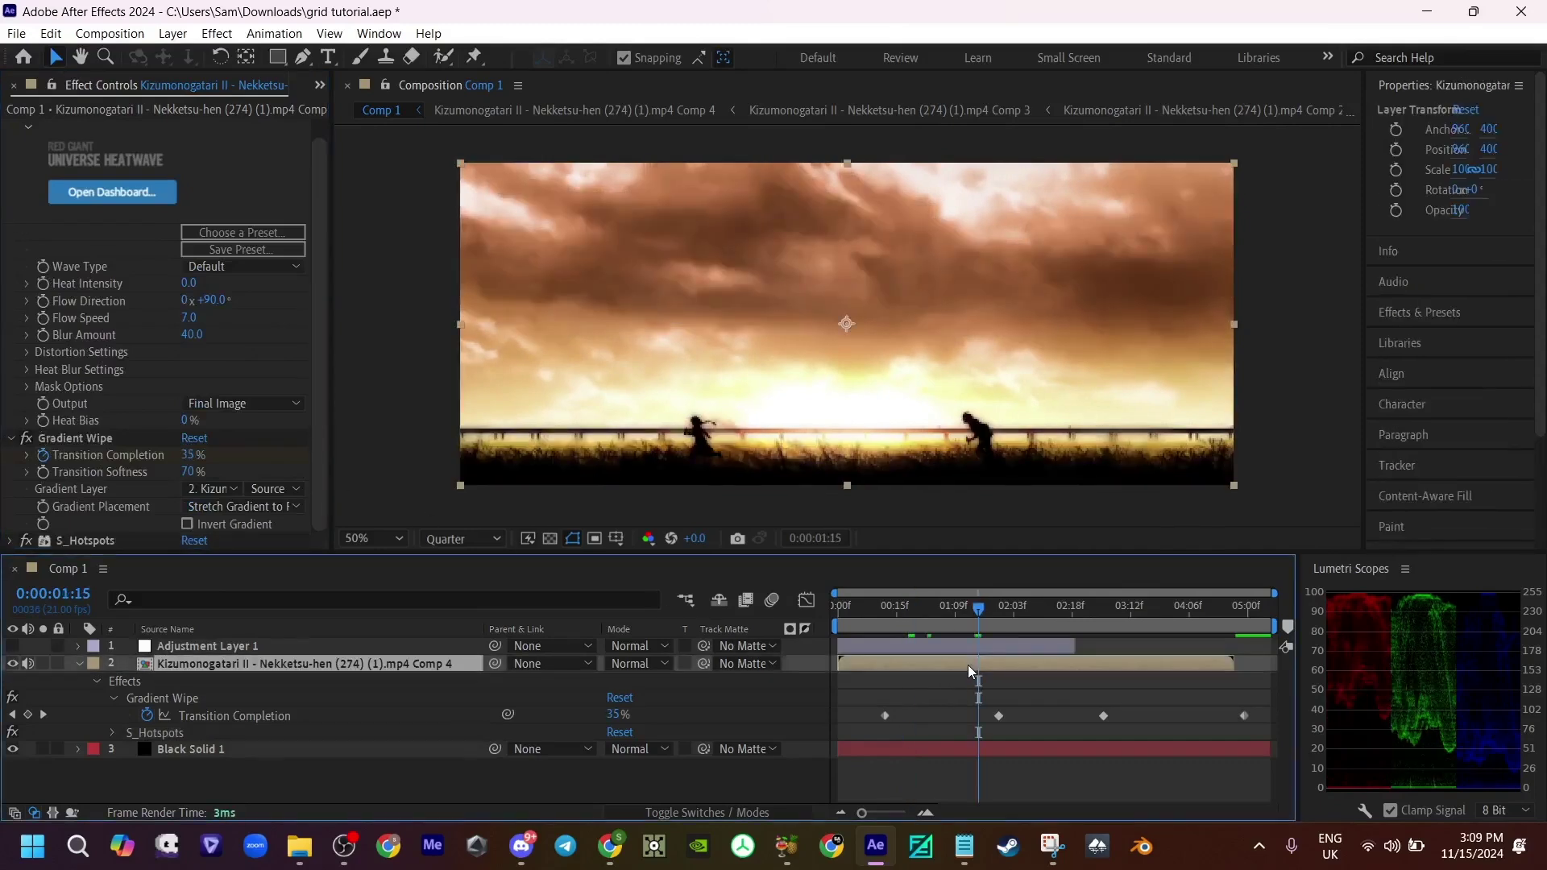
pyautogui.doubleClick(969, 664)
pyautogui.moveTo(891, 609); pyautogui.dragTo(902, 611)
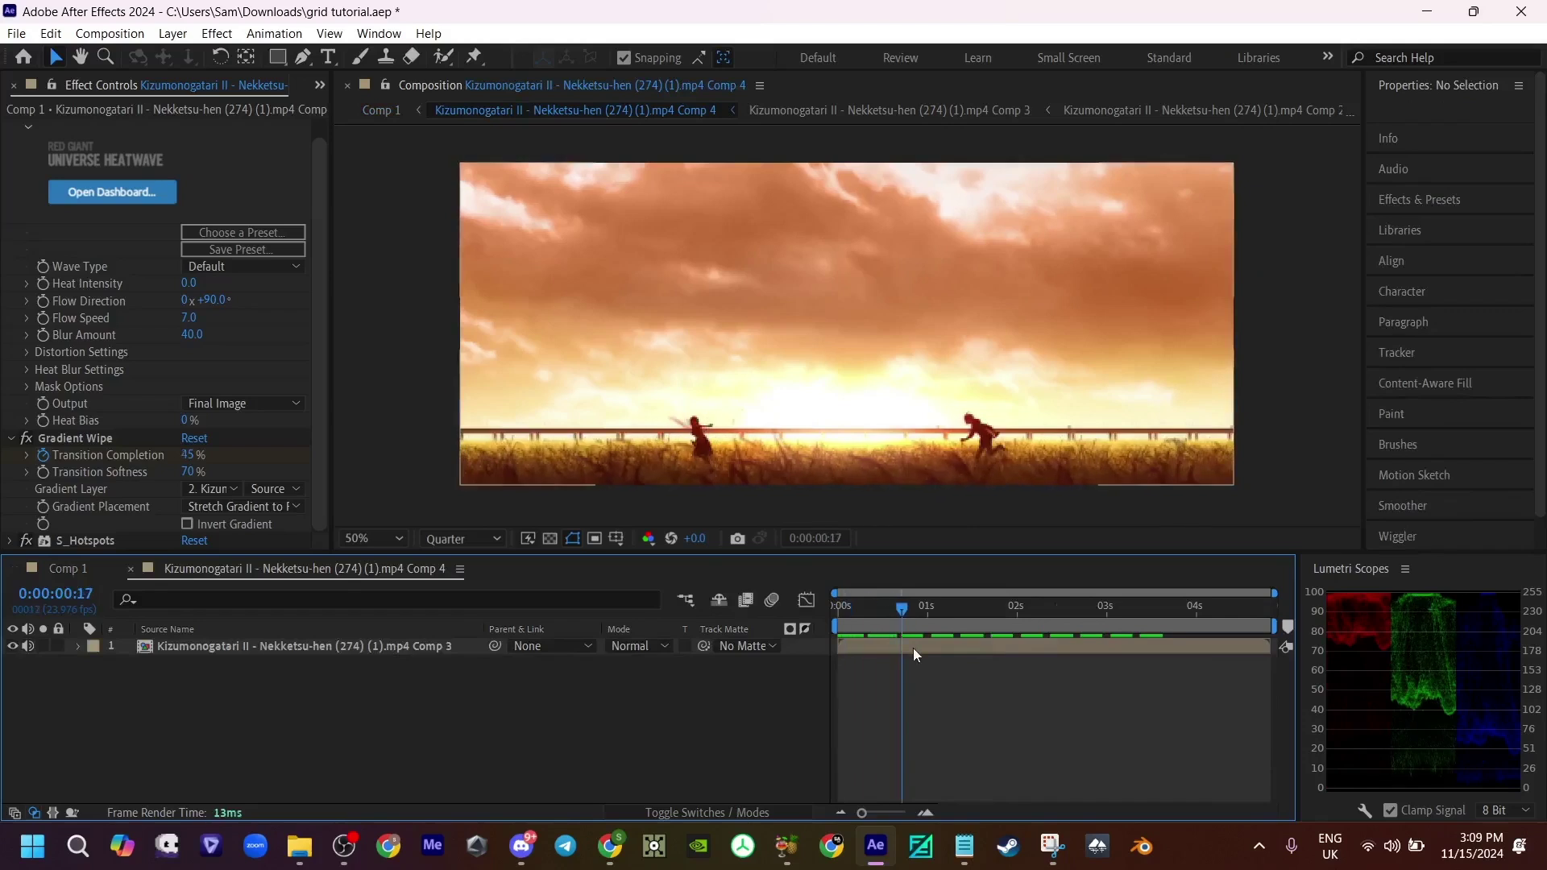
pyautogui.hotkey('ctrl', 'alt', 'y')
pyautogui.hotkey('ctrl', 'alt', 'y')
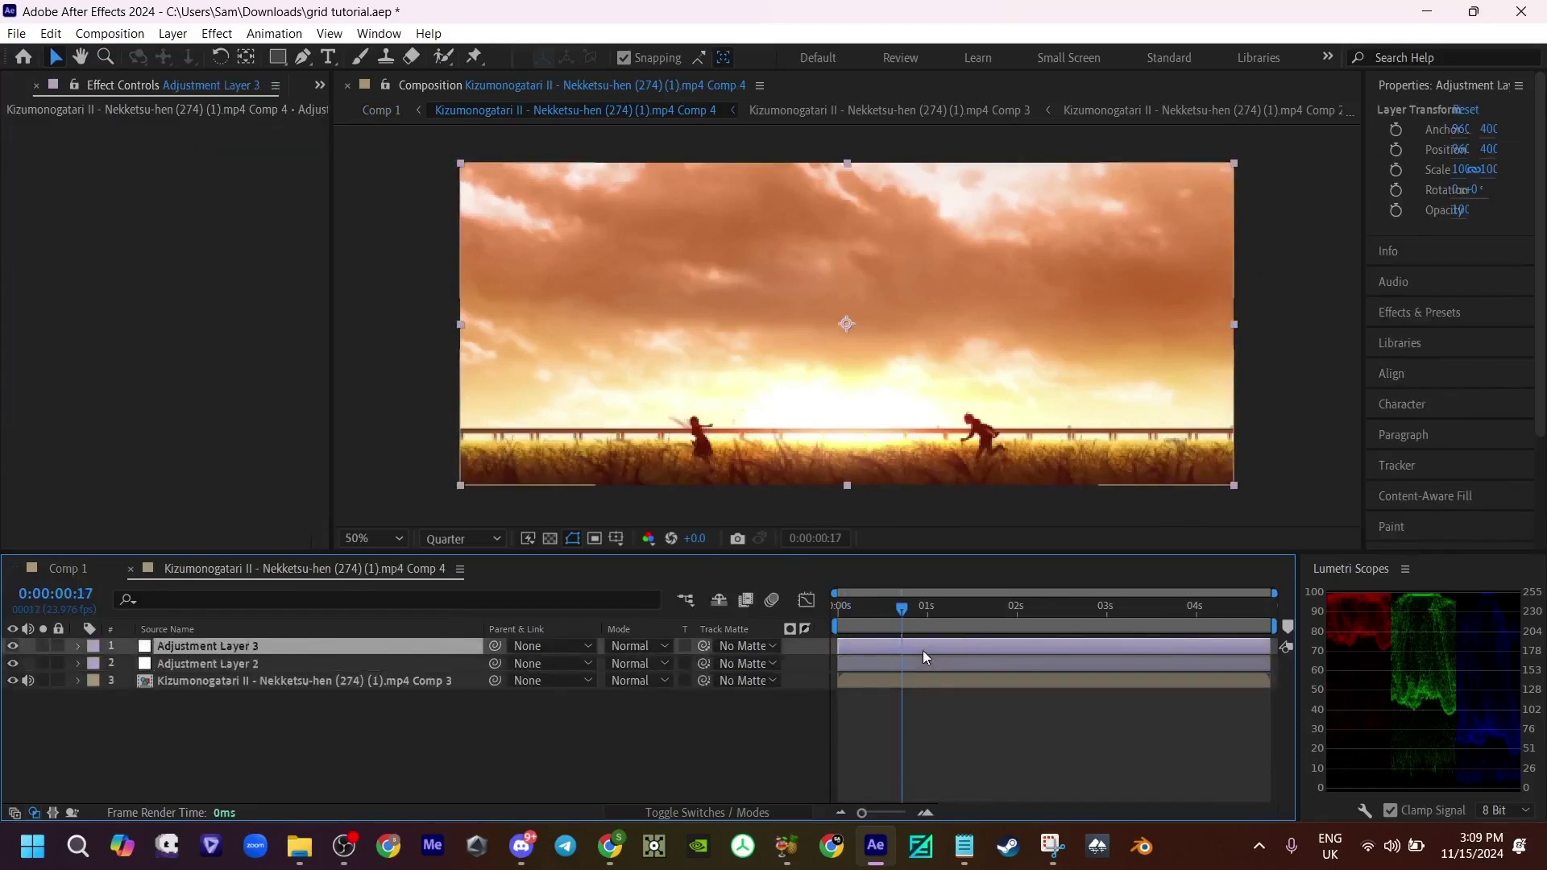
pyautogui.hotkey('ctrl', 'alt', 'y')
pyautogui.hotkey('ctrl', 'alt', 'y')
pyautogui.hotkey('ctrl', 'alt', 'y')
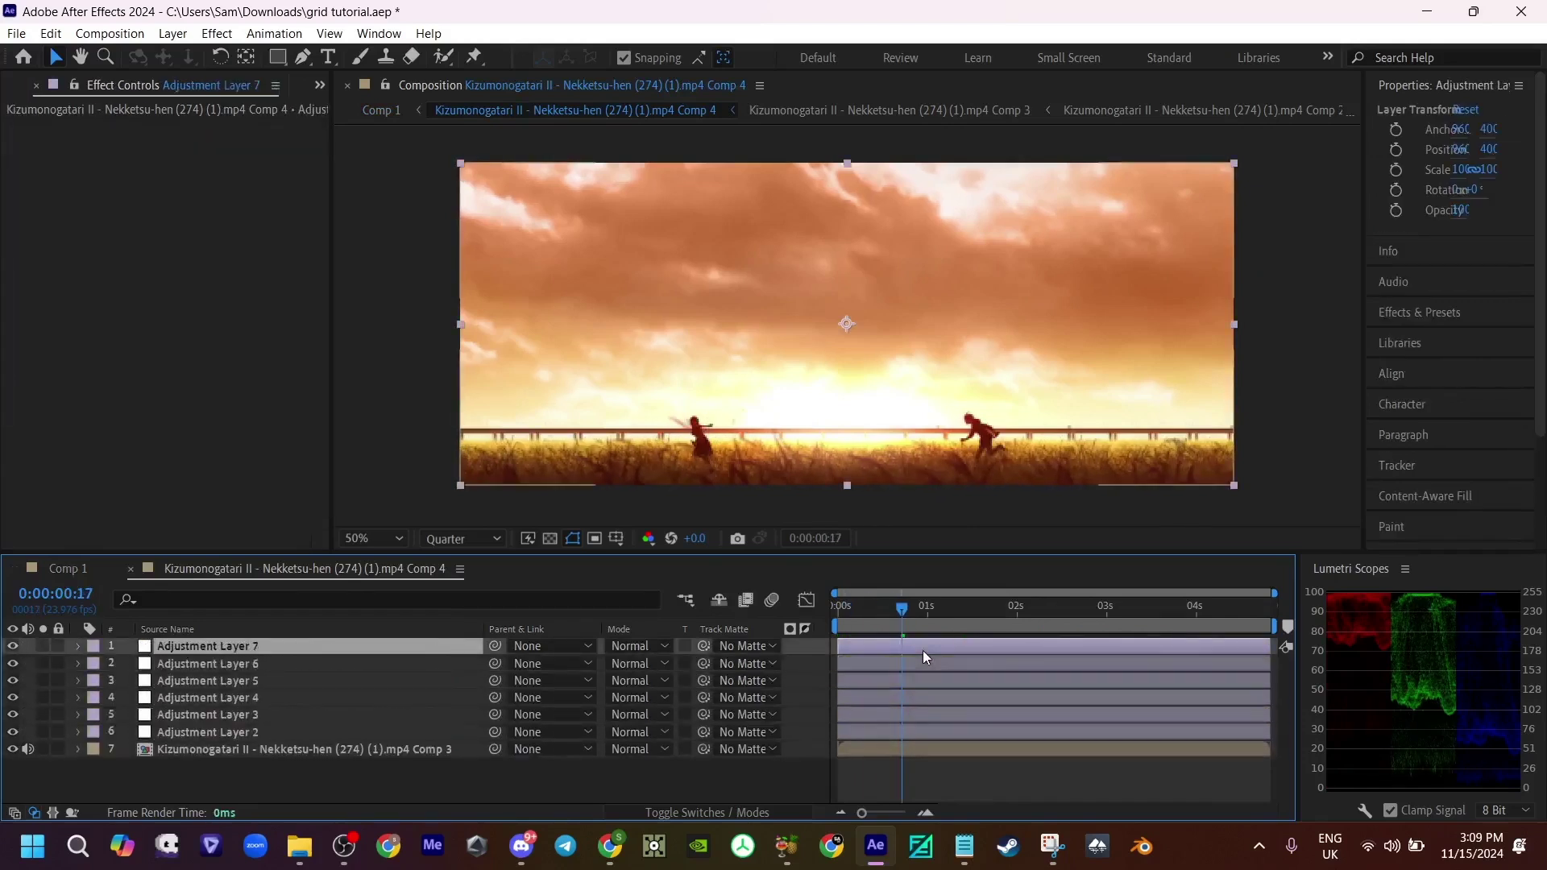
pyautogui.hotkey('ctrl', 'alt', 'y')
# Step: Apply the Film Grain effect to Adjustment Layer 7
pyautogui.hotkey('ctrl', 'space')
pyautogui.write('film')
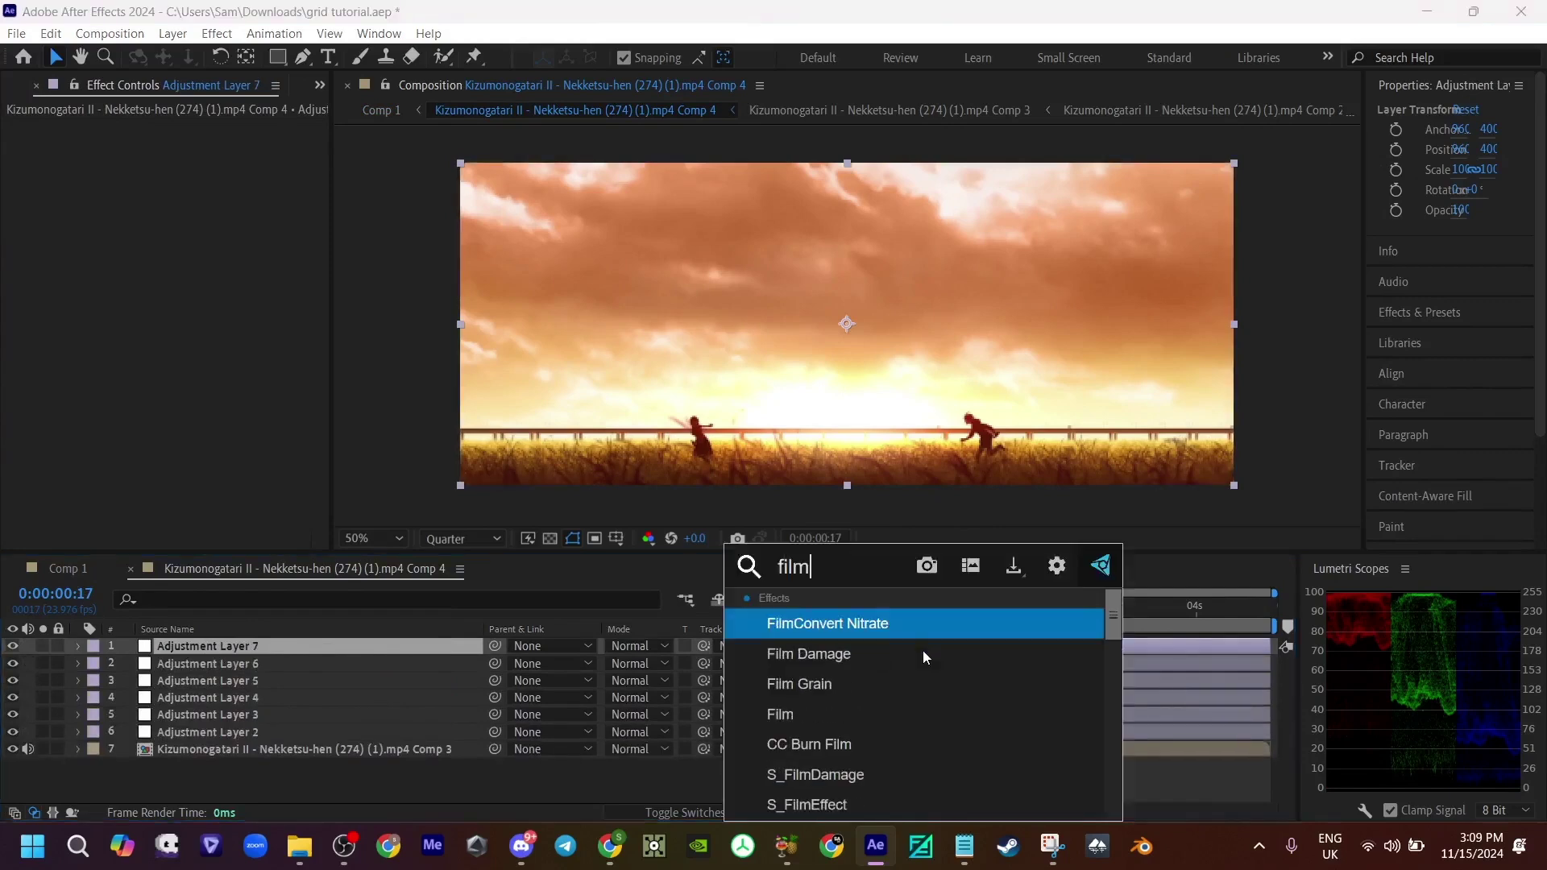
pyautogui.click(834, 682)
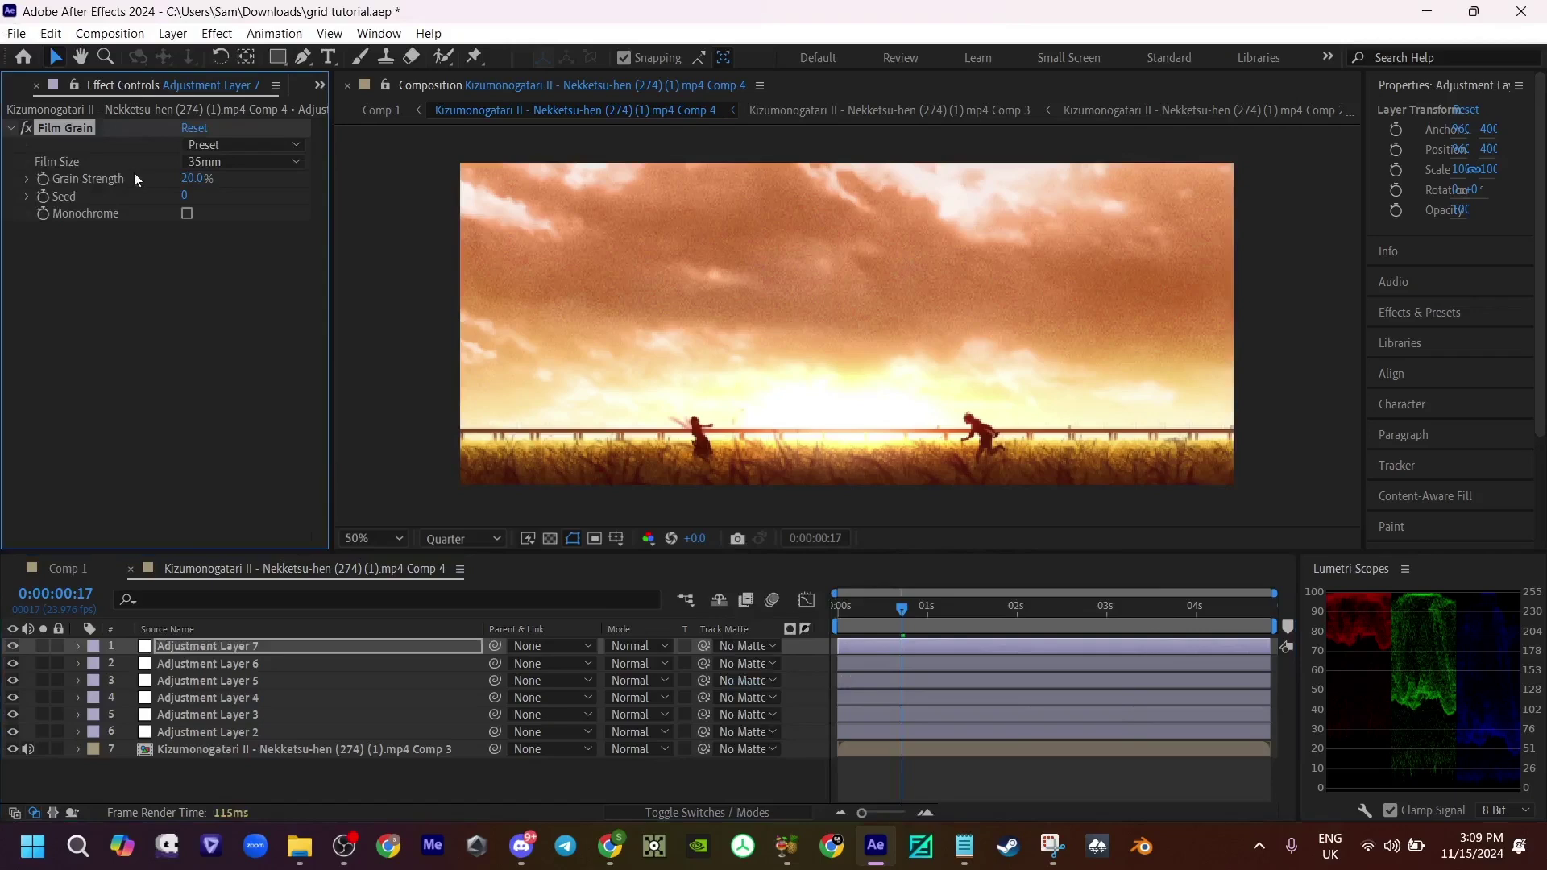
# Step: Apply Magic Bullet Looks to Adjustment Layer 6 using the Fountain of Youth look from Enhancements
pyautogui.click(872, 664)
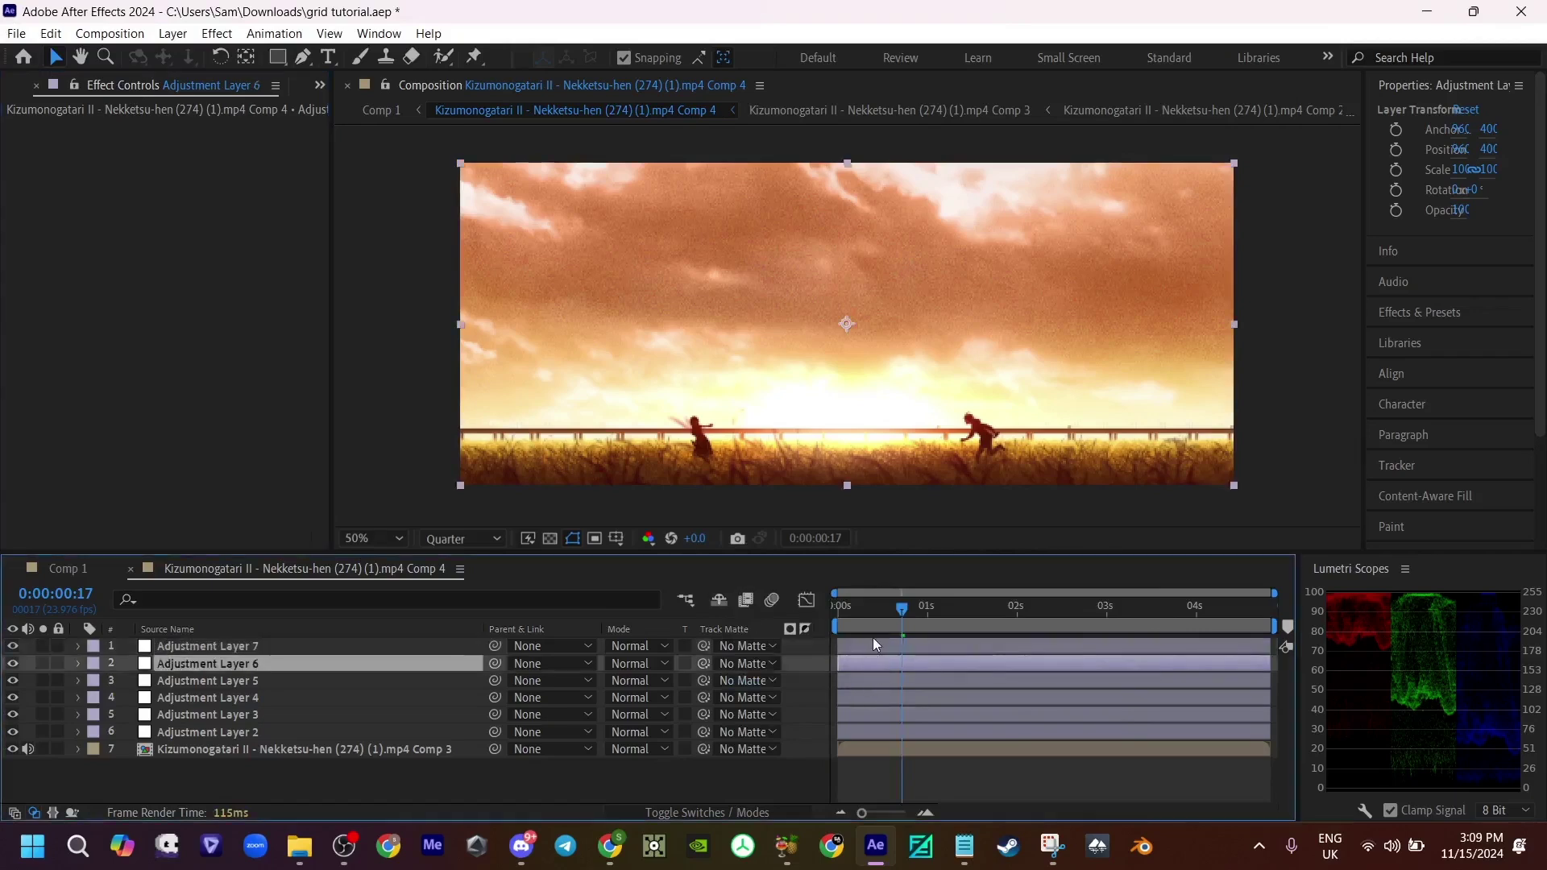
pyautogui.hotkey('ctrl', 'space')
pyautogui.write('loo')
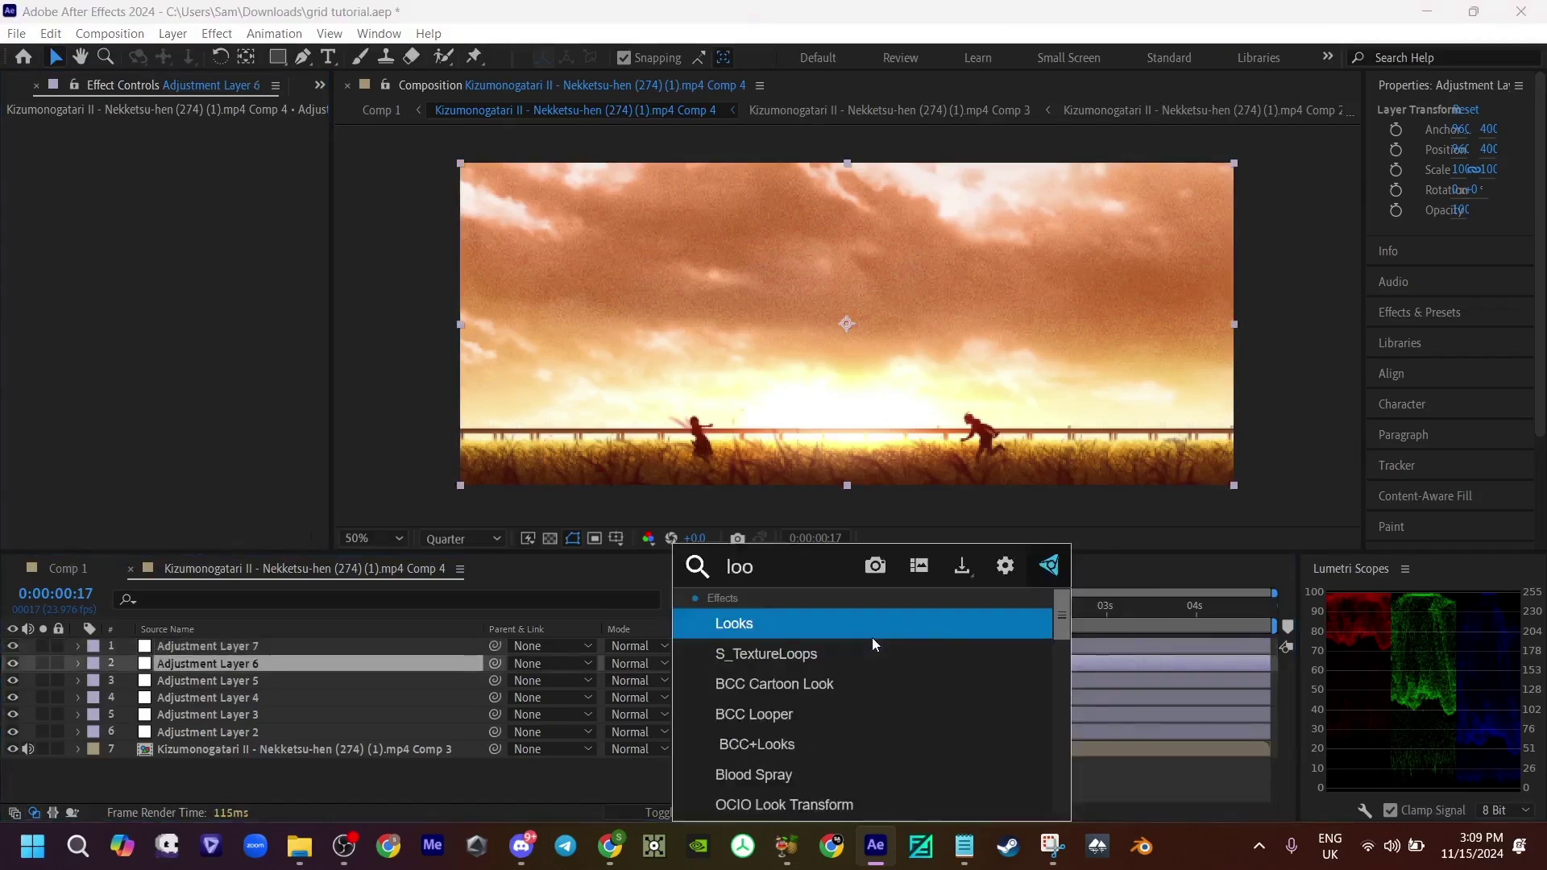
pyautogui.press('Return')
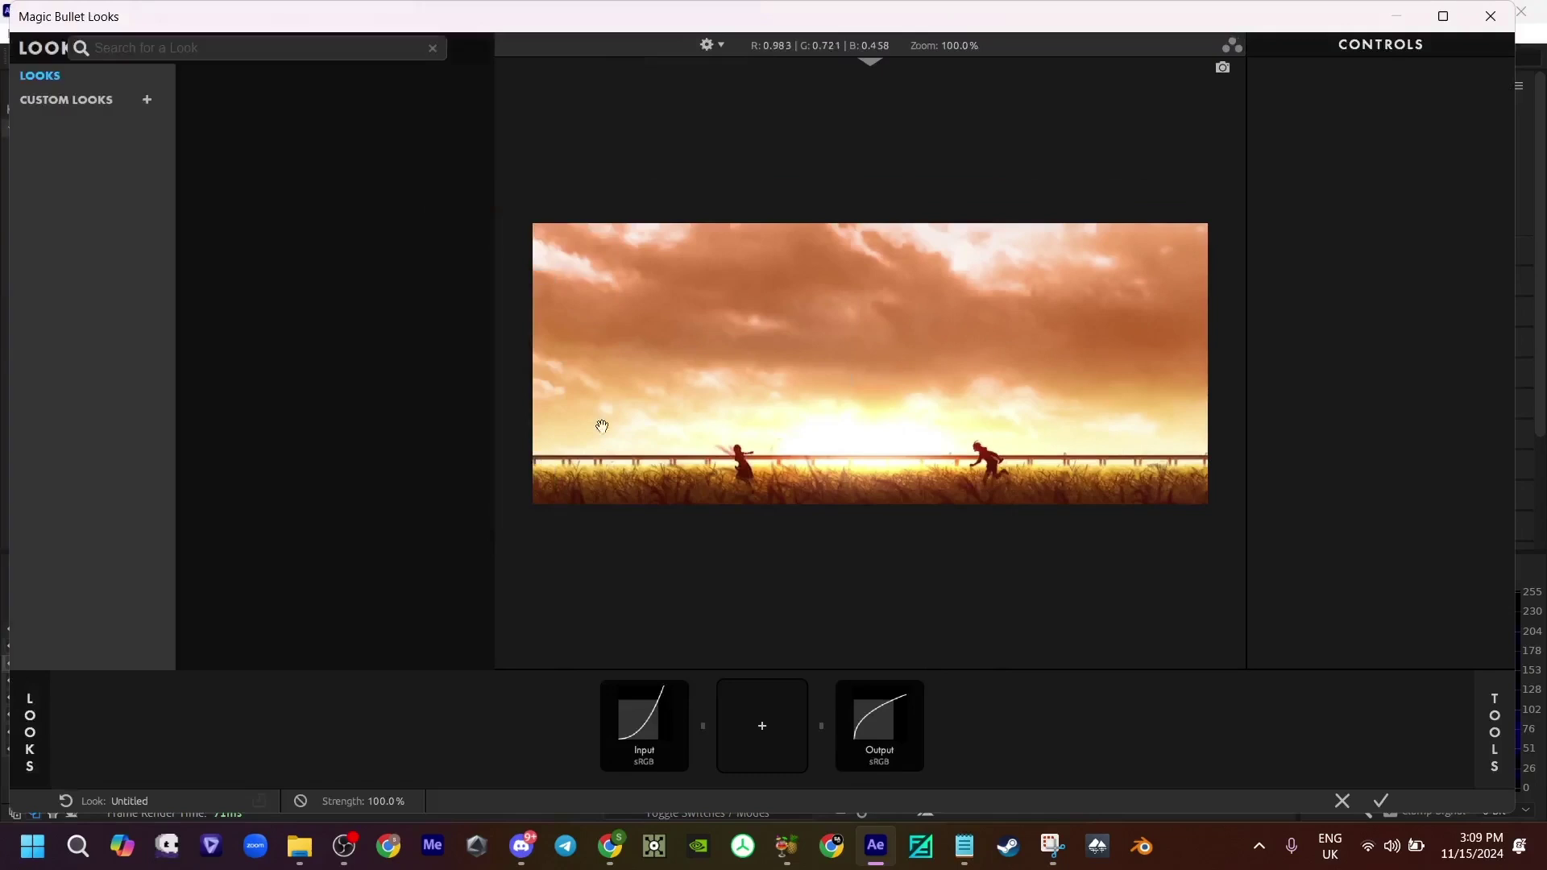
pyautogui.click(85, 99)
pyautogui.click(403, 193)
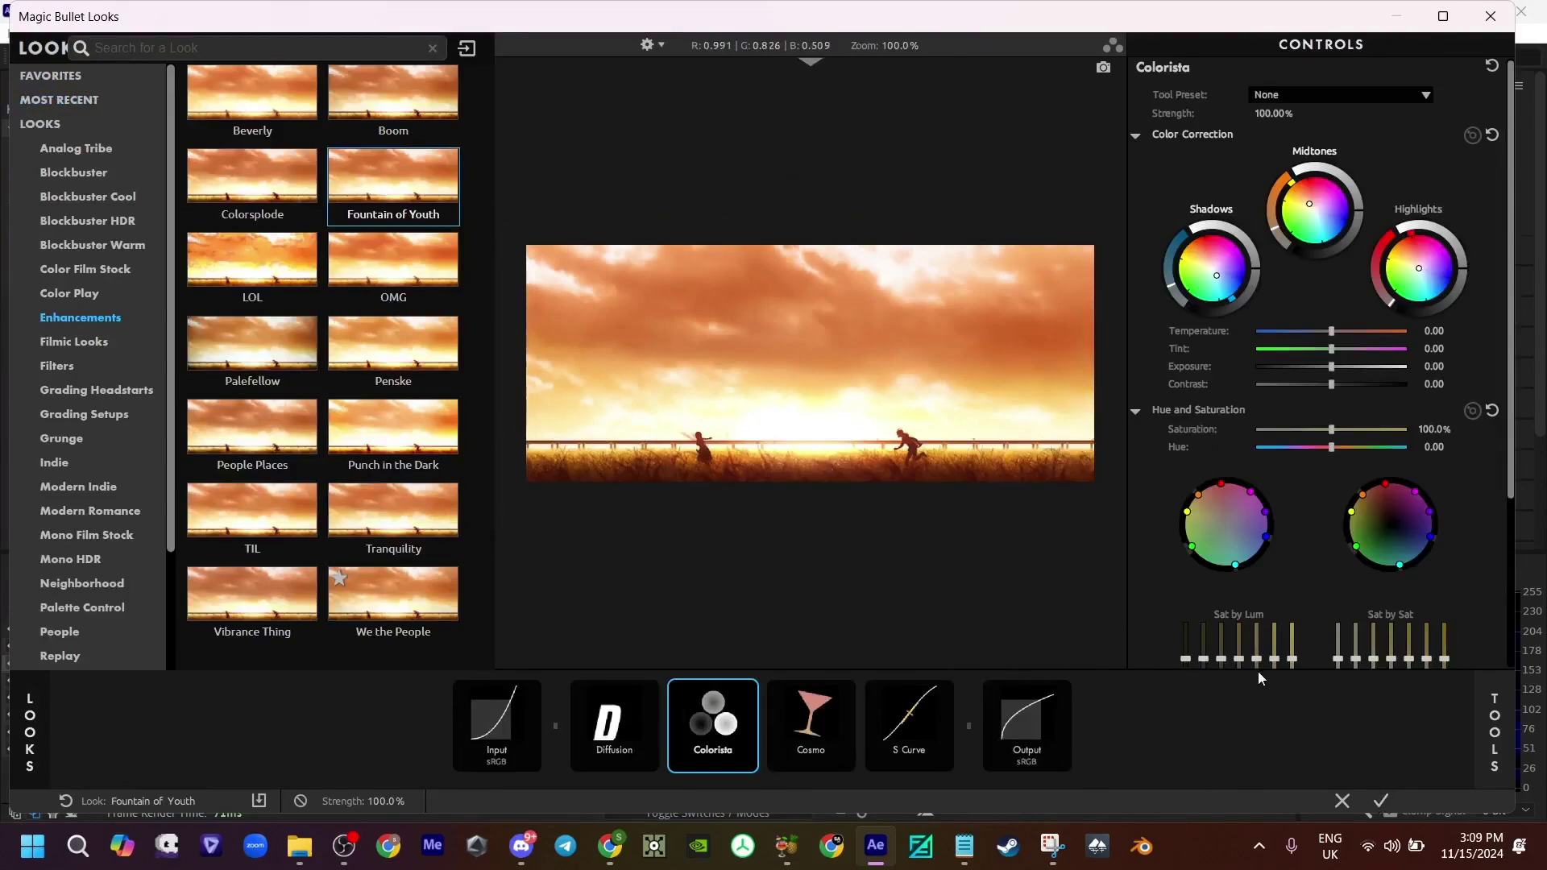
pyautogui.click(1380, 802)
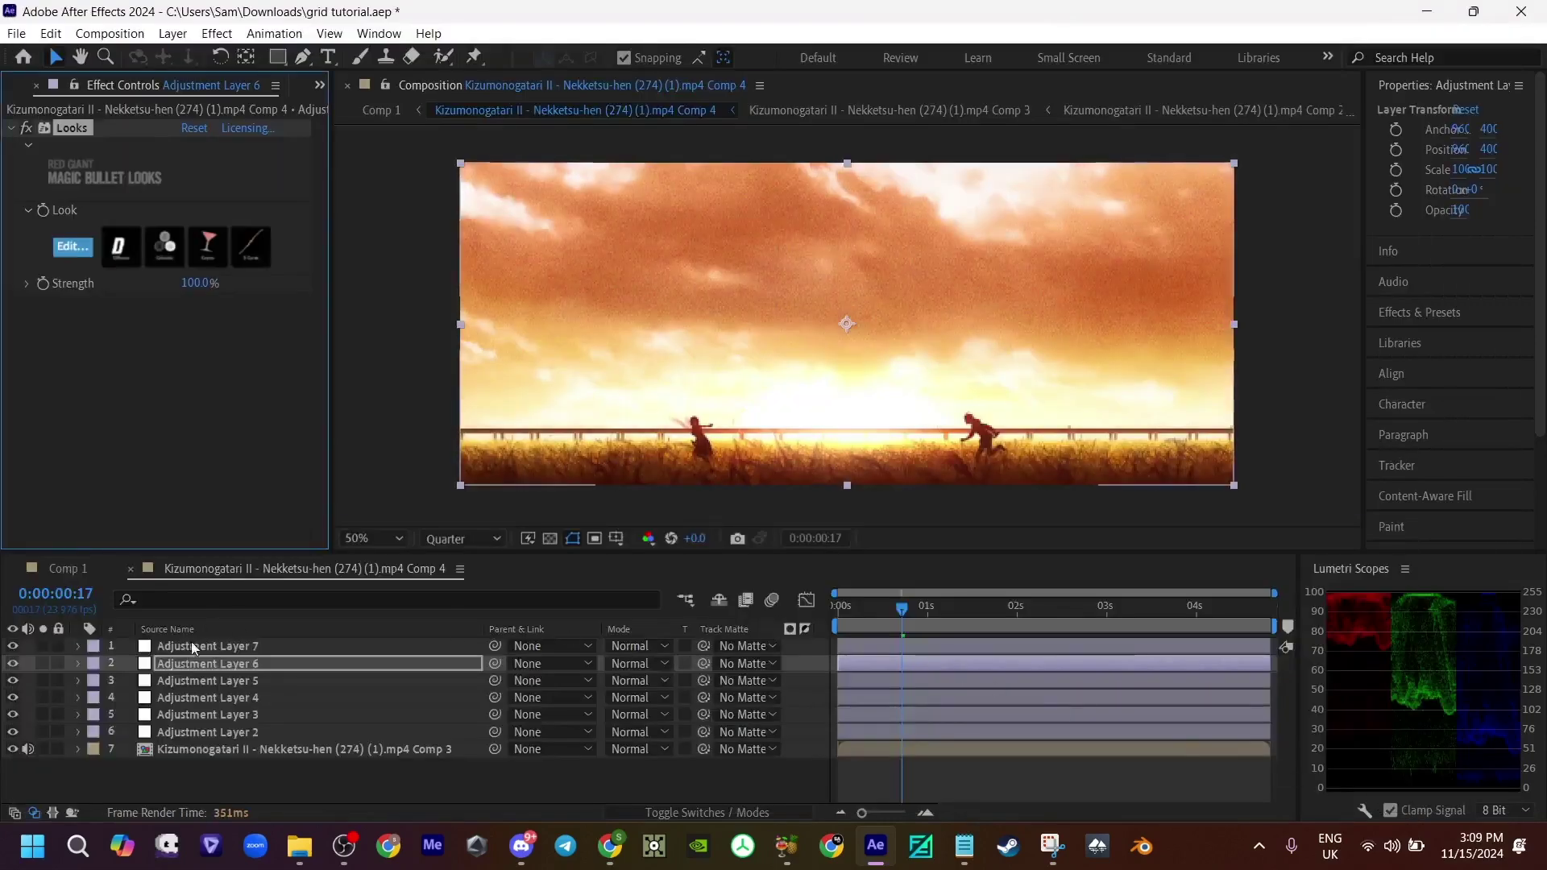
# Step: Apply the "s1a fractal backround" preset to Adjustment Layer 5
pyautogui.click(224, 679)
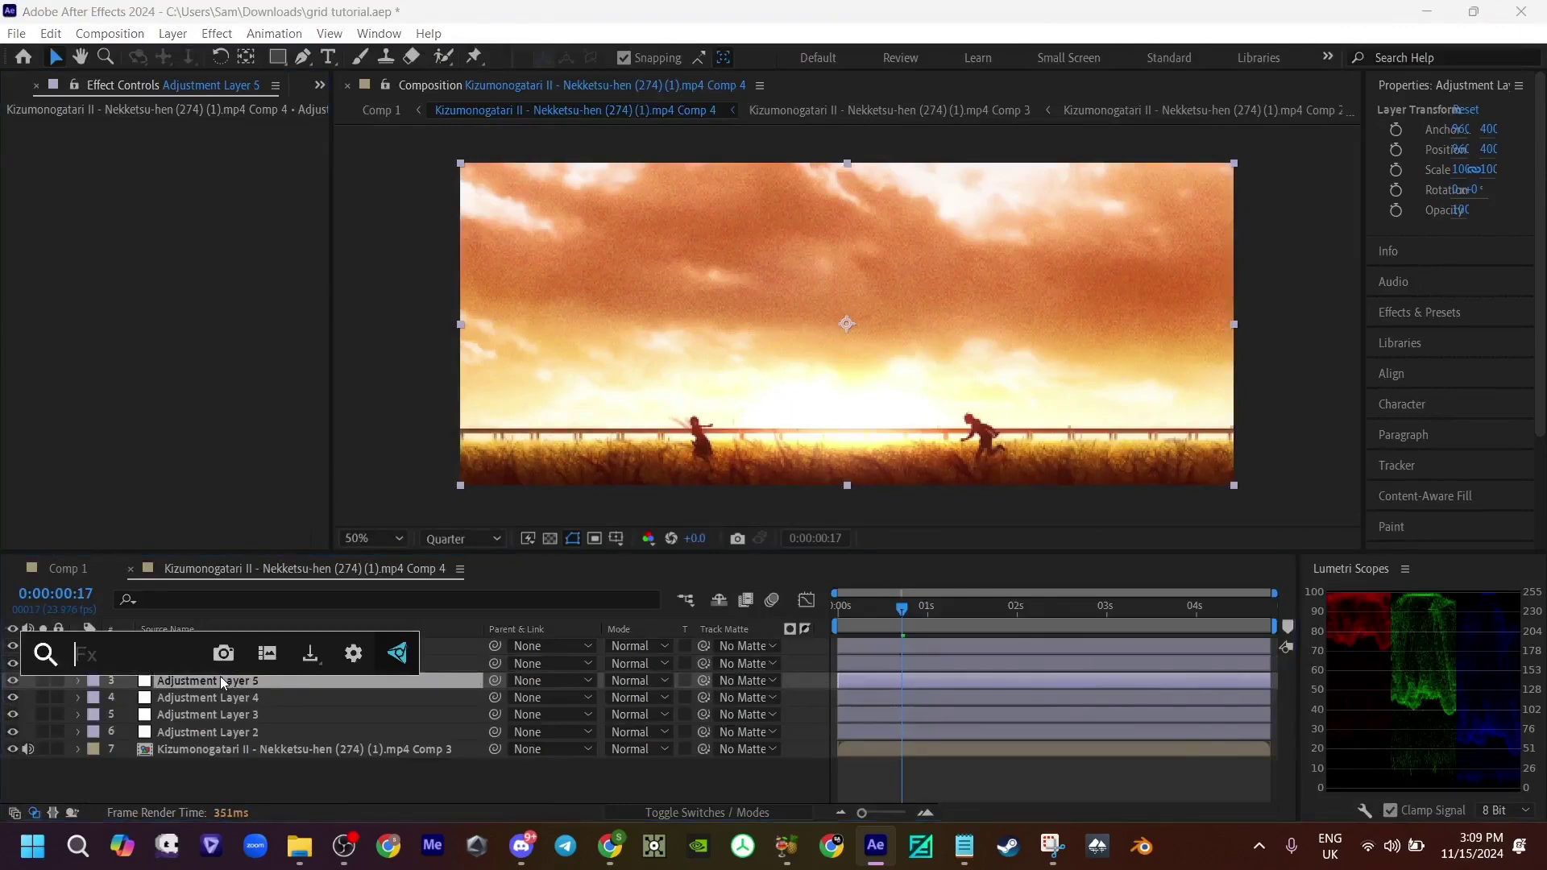
pyautogui.write('s1a')
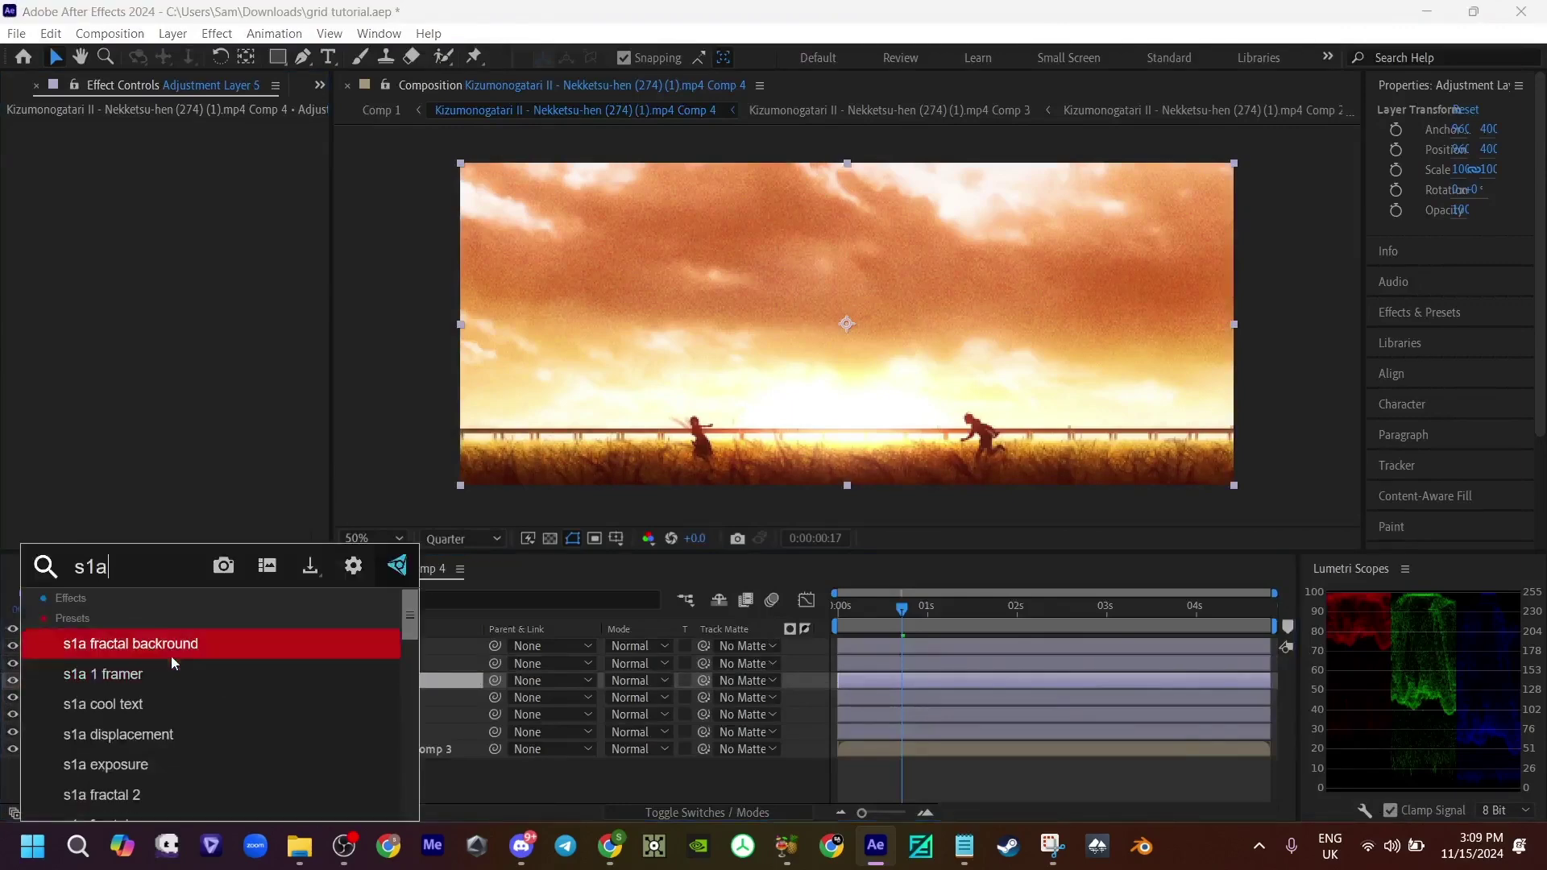
pyautogui.press('Return')
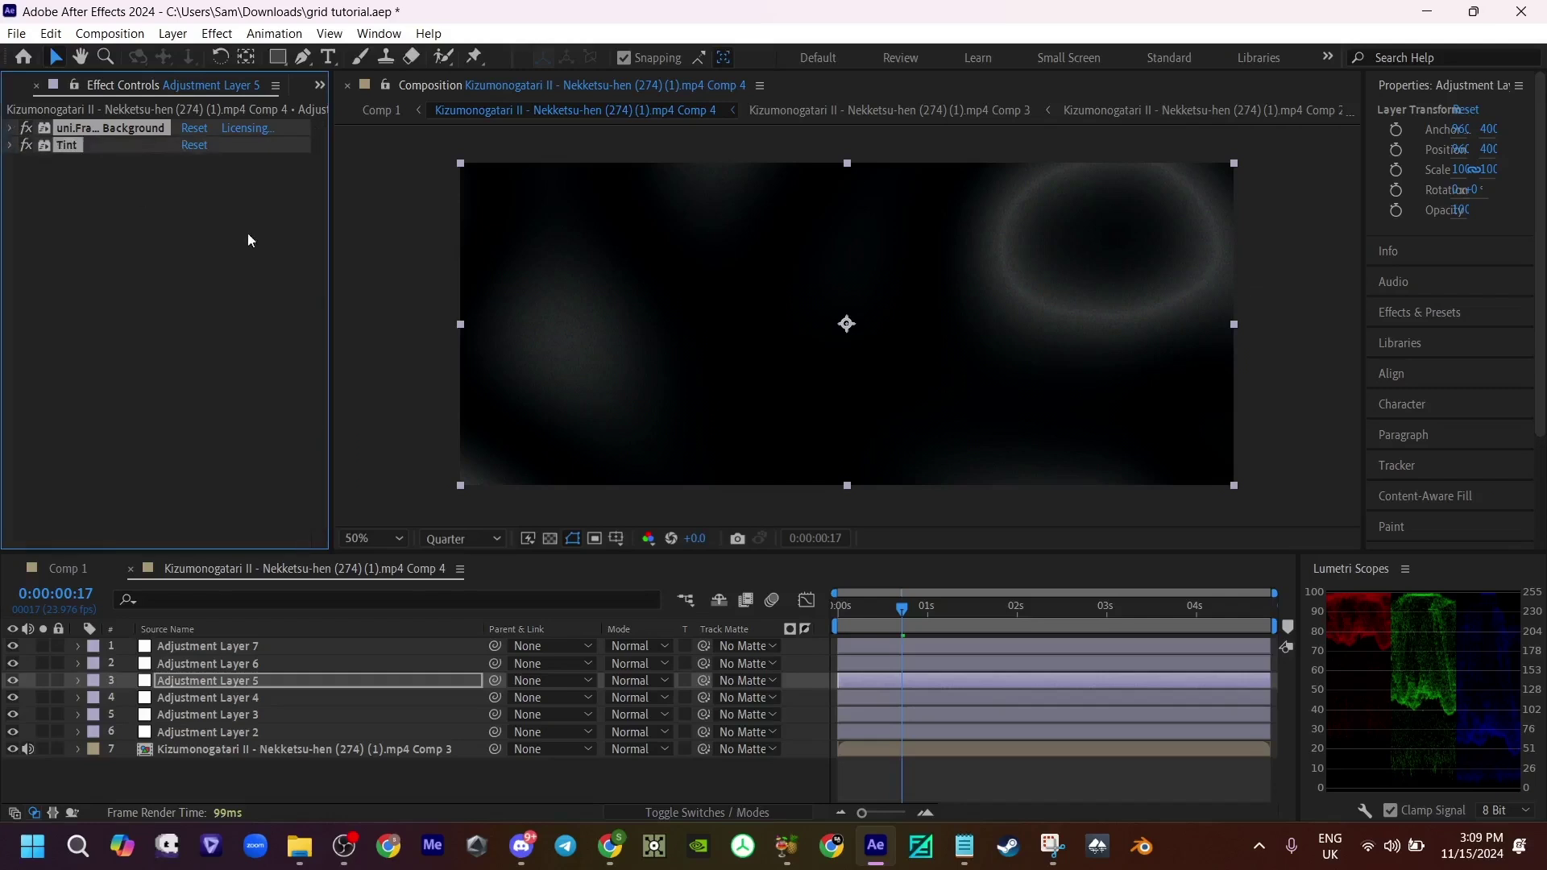
# Step: Expand the Fractal Background and Tint settings and set the Fractal Type to Billowed
pyautogui.moveTo(335, 291); pyautogui.dragTo(401, 317)
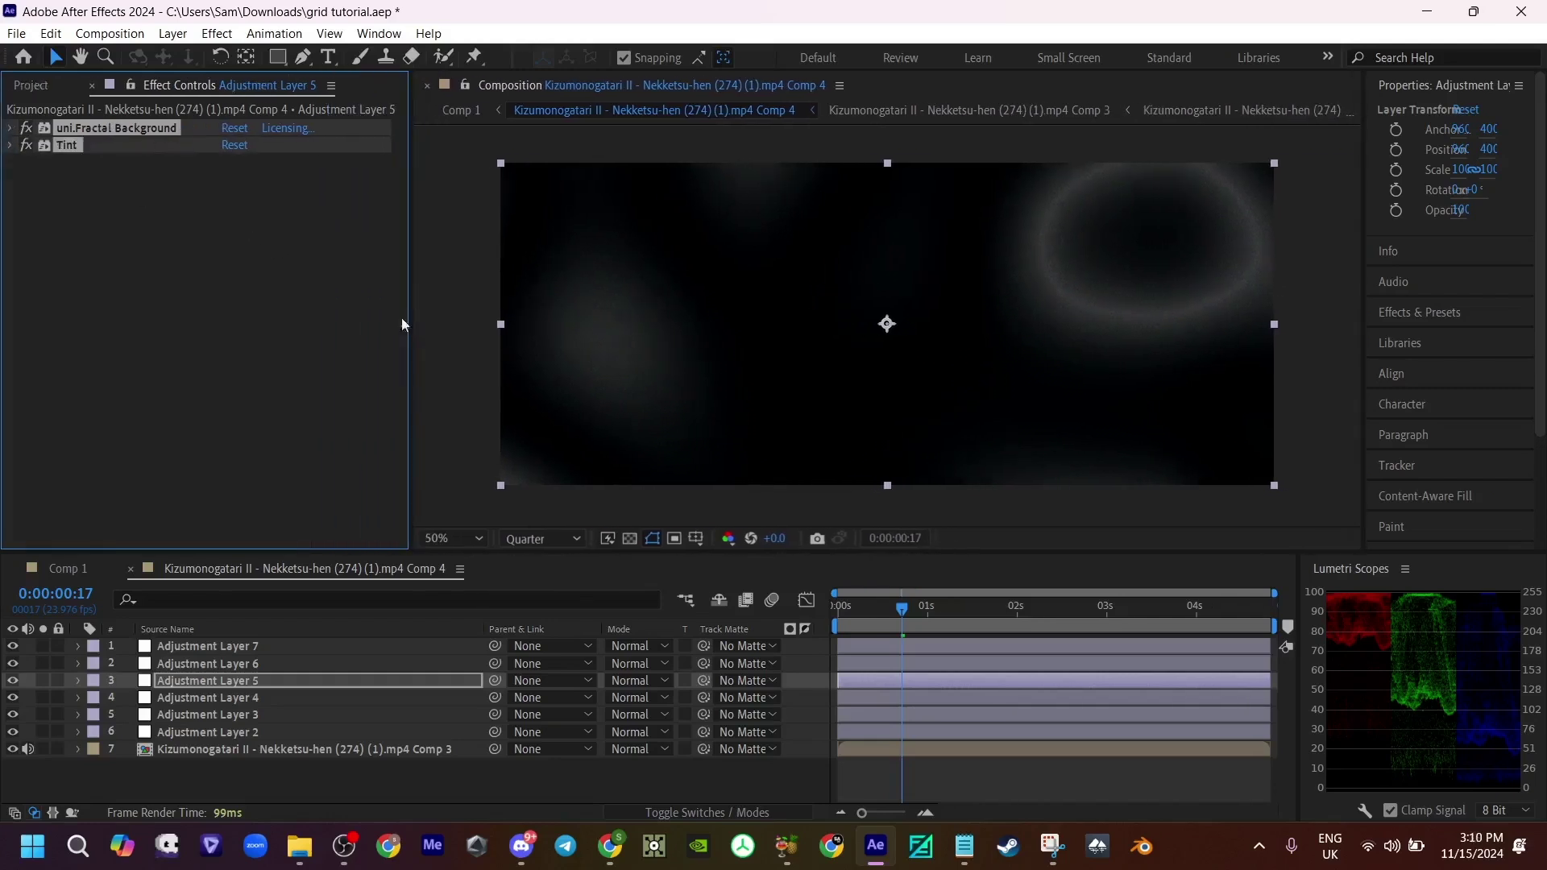
pyautogui.click(10, 129)
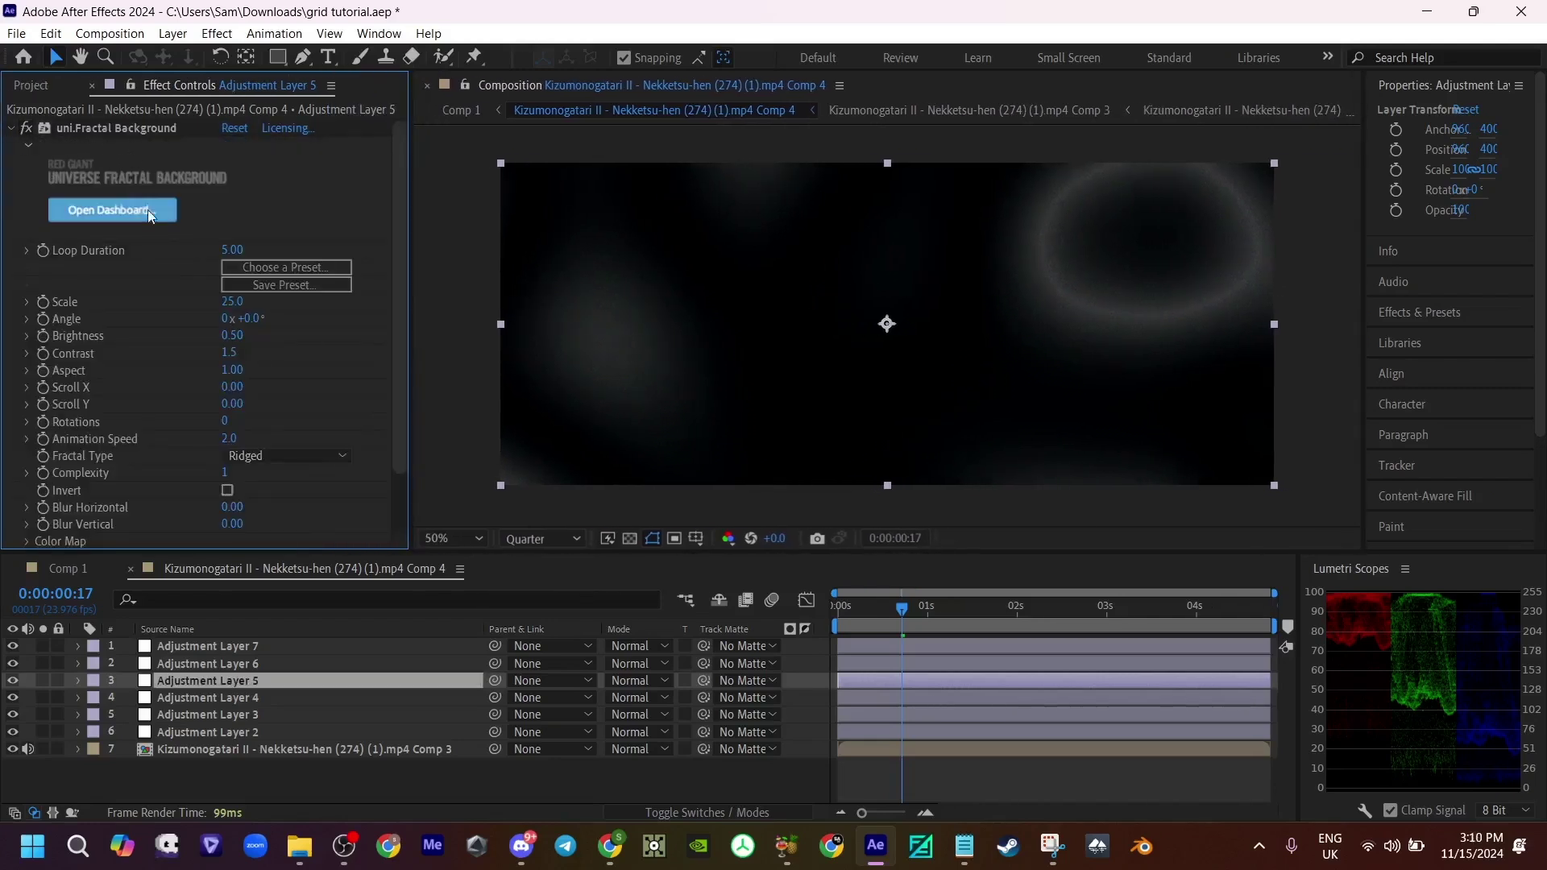
pyautogui.scroll(-2, 99, 419)
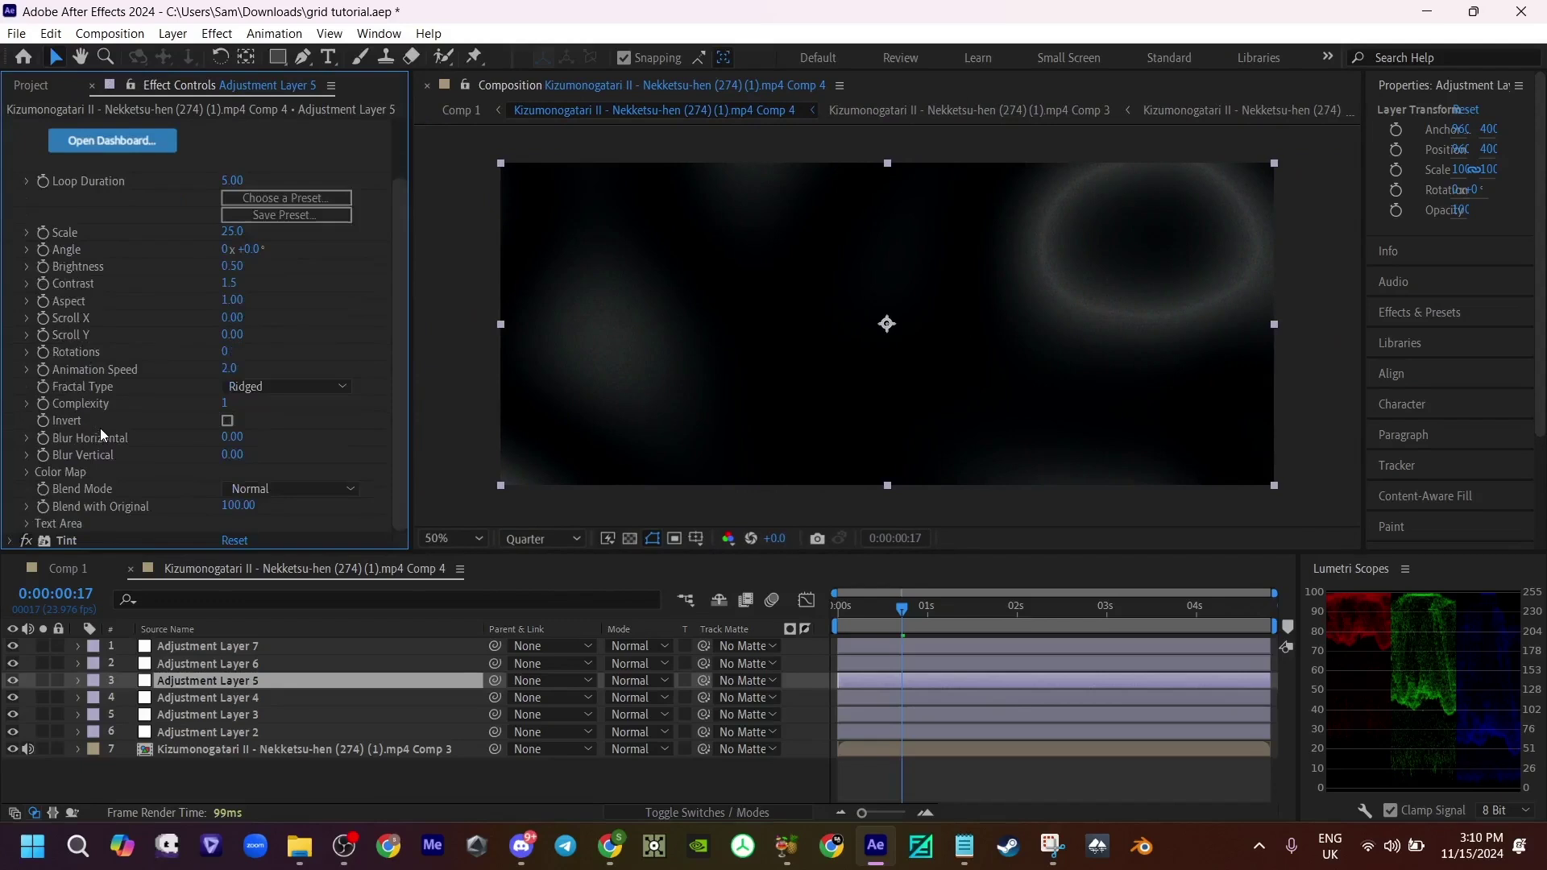
pyautogui.click(11, 540)
pyautogui.scroll(-2, 74, 493)
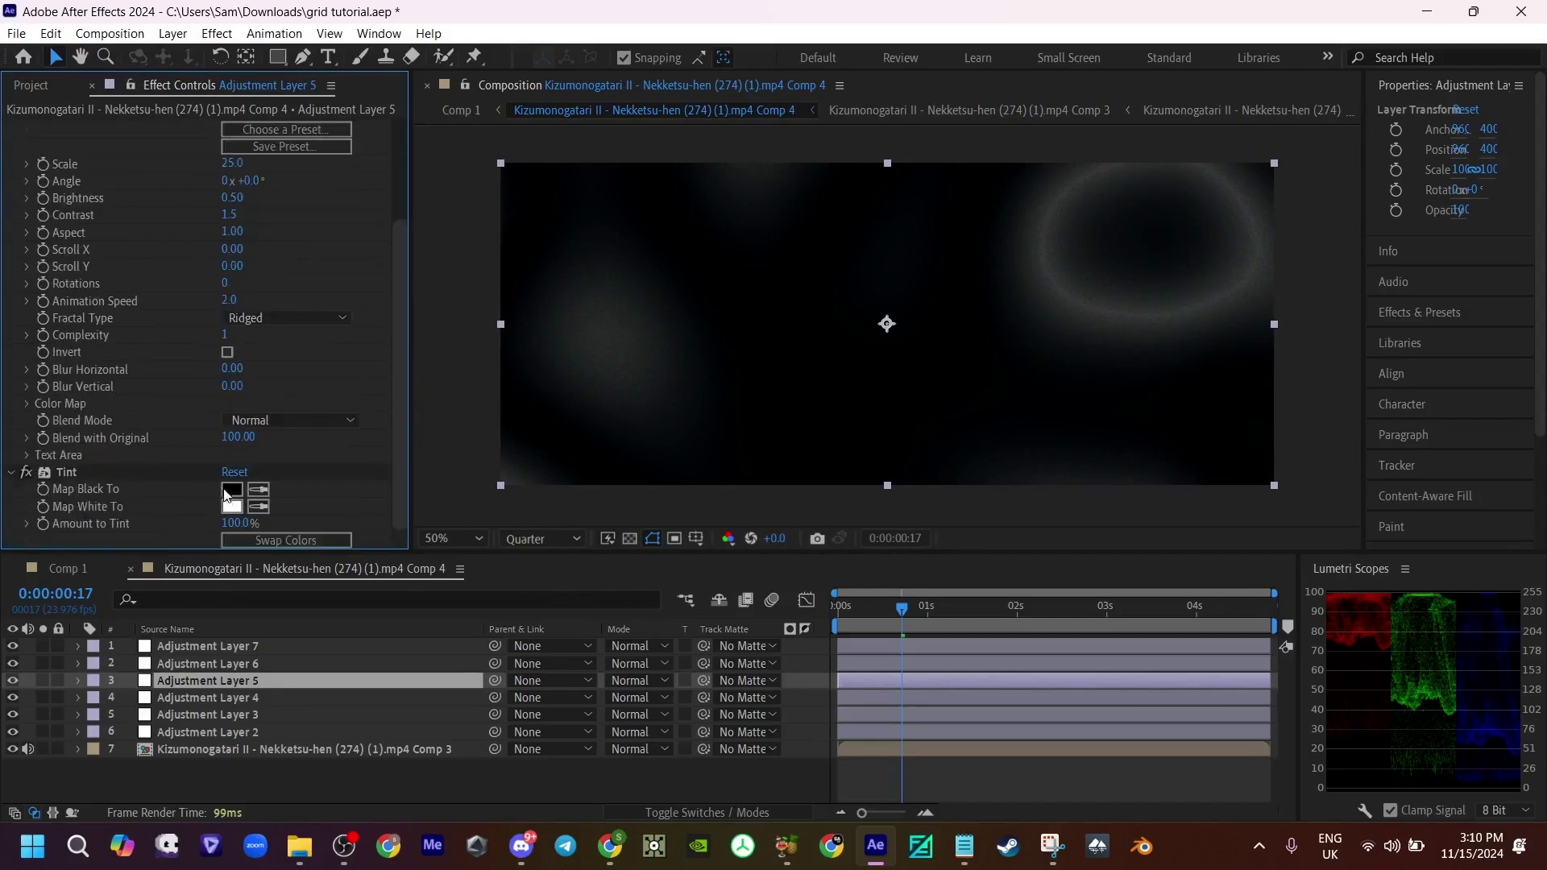
pyautogui.scroll(4, 97, 420)
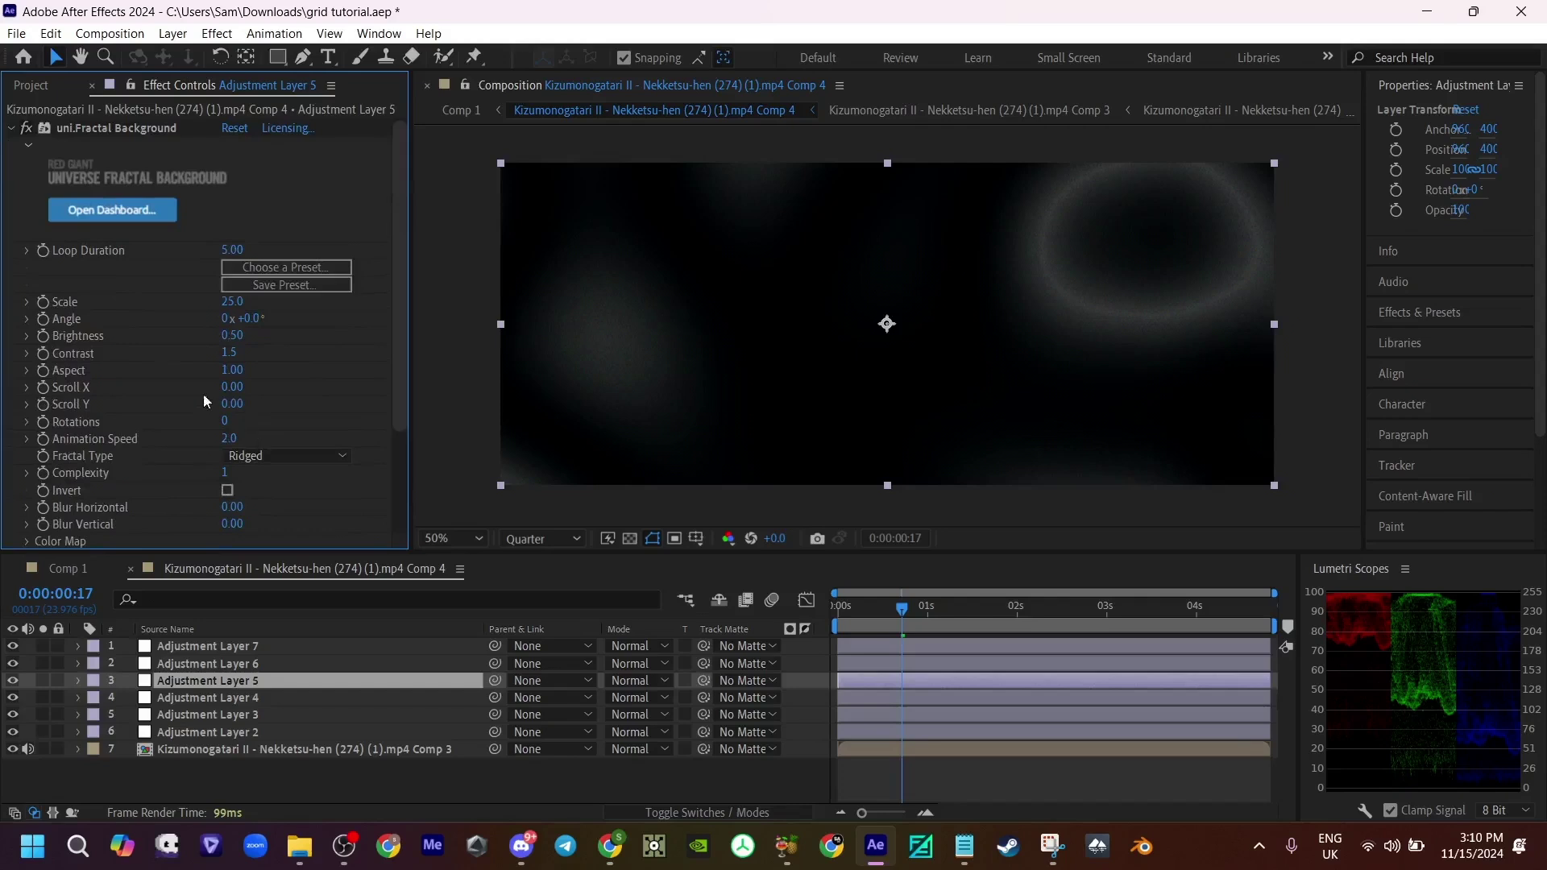
pyautogui.click(264, 458)
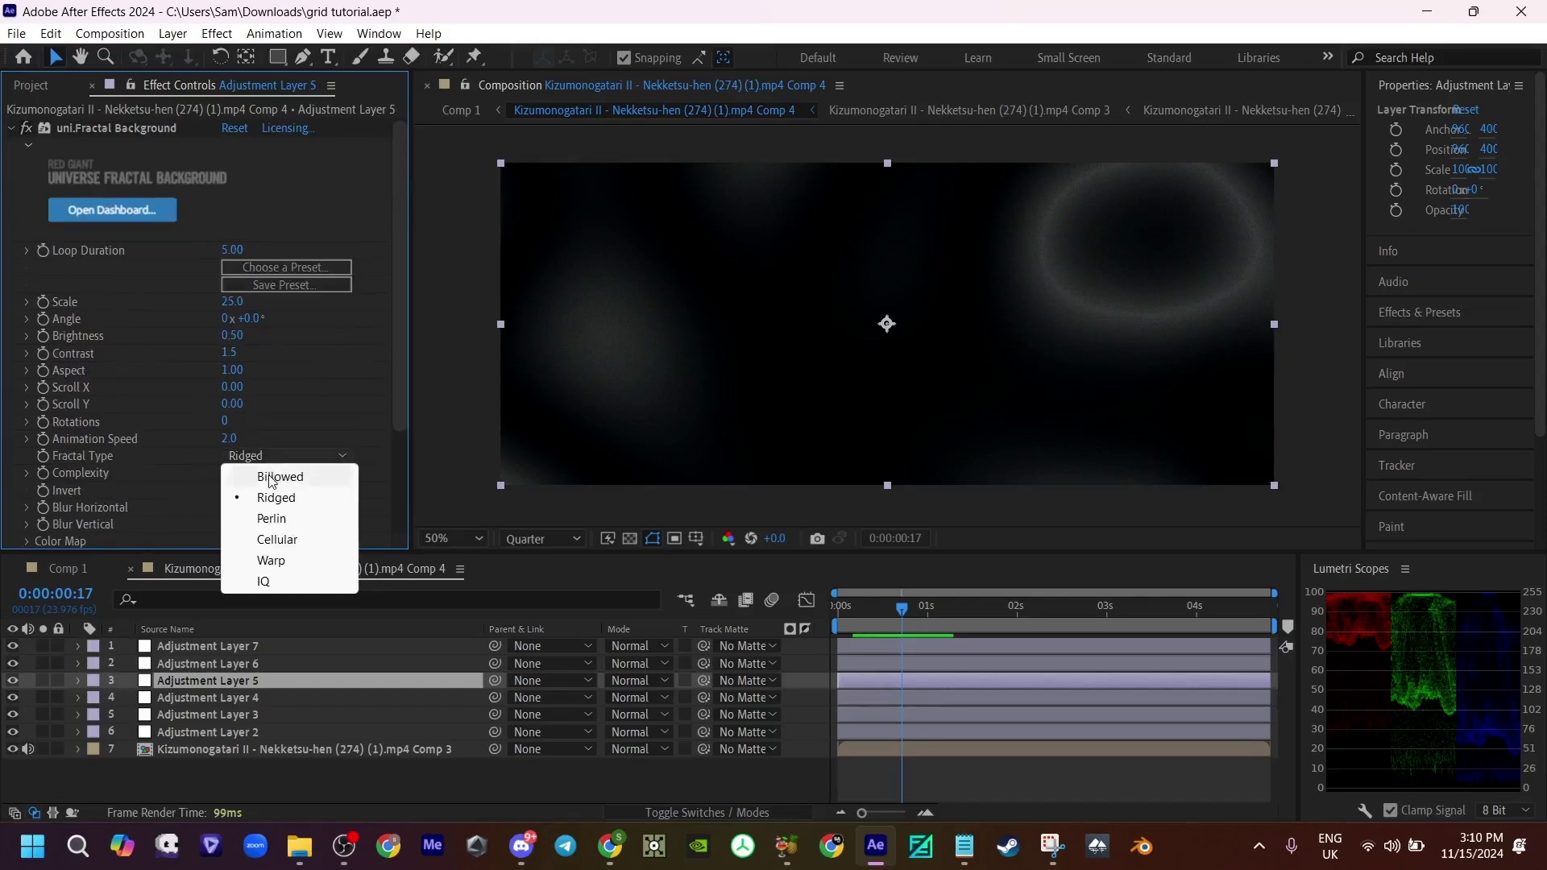
pyautogui.click(272, 479)
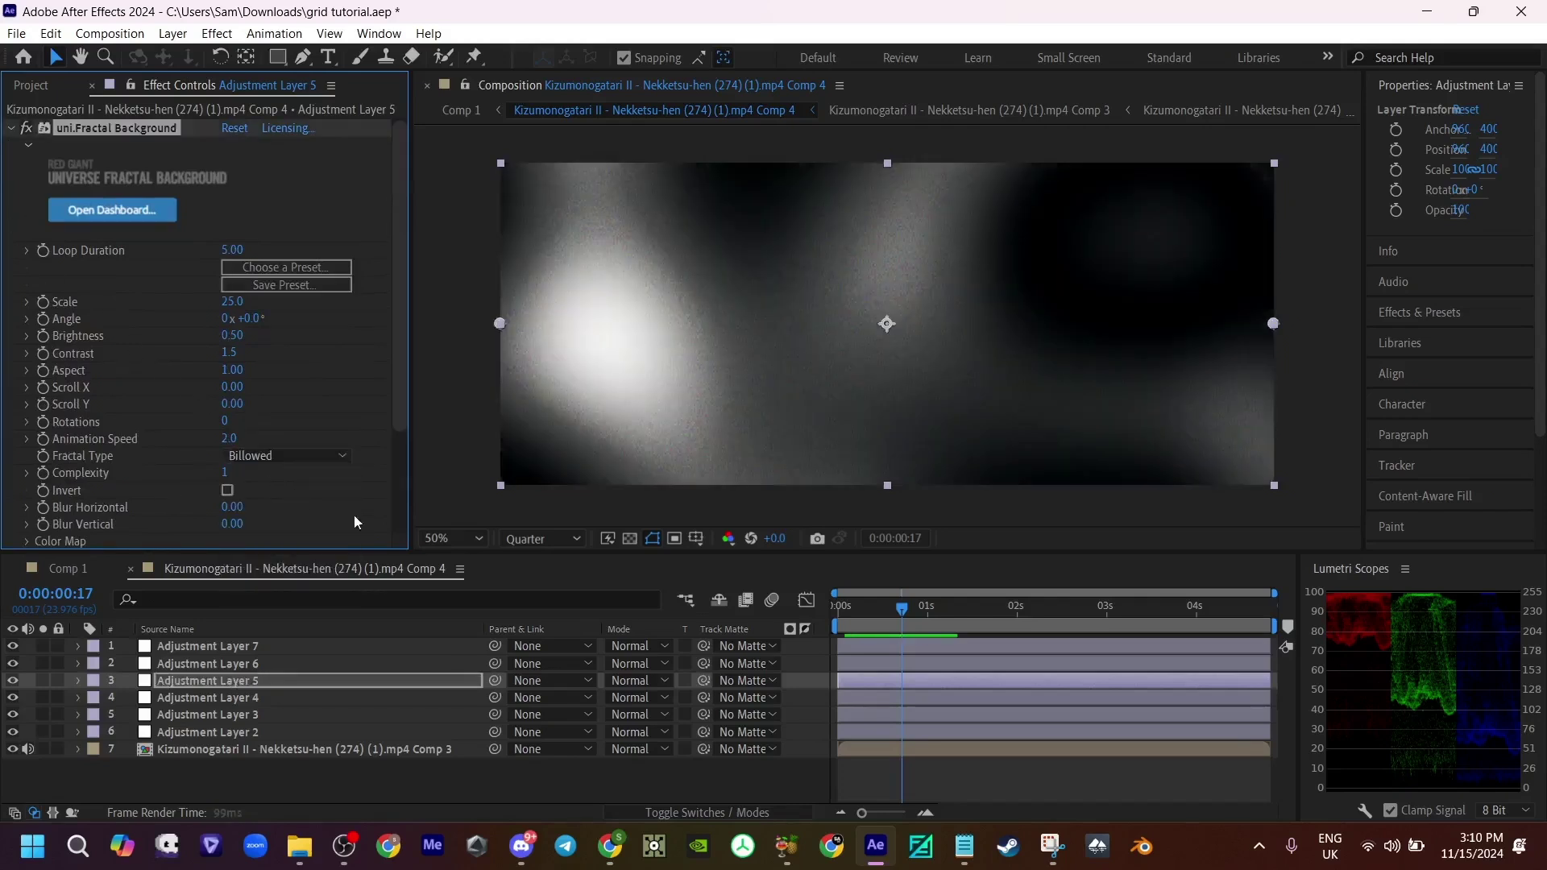
# Step: Set Adjustment Layer 5's blending mode to Subtract
pyautogui.rightClick(872, 684)
pyautogui.moveTo(999, 340)
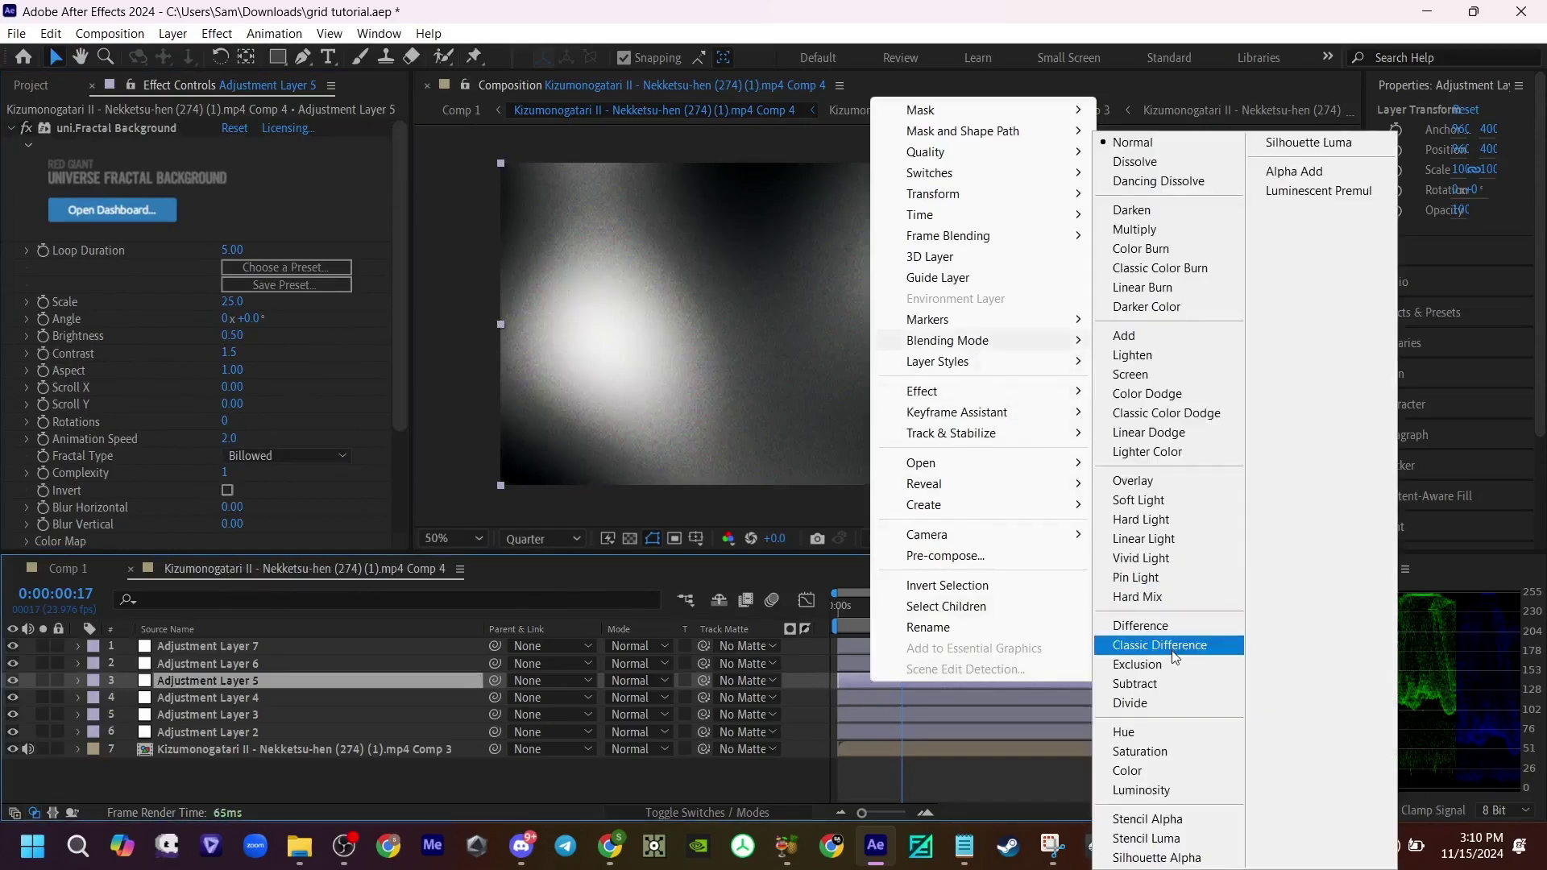
pyautogui.click(1163, 683)
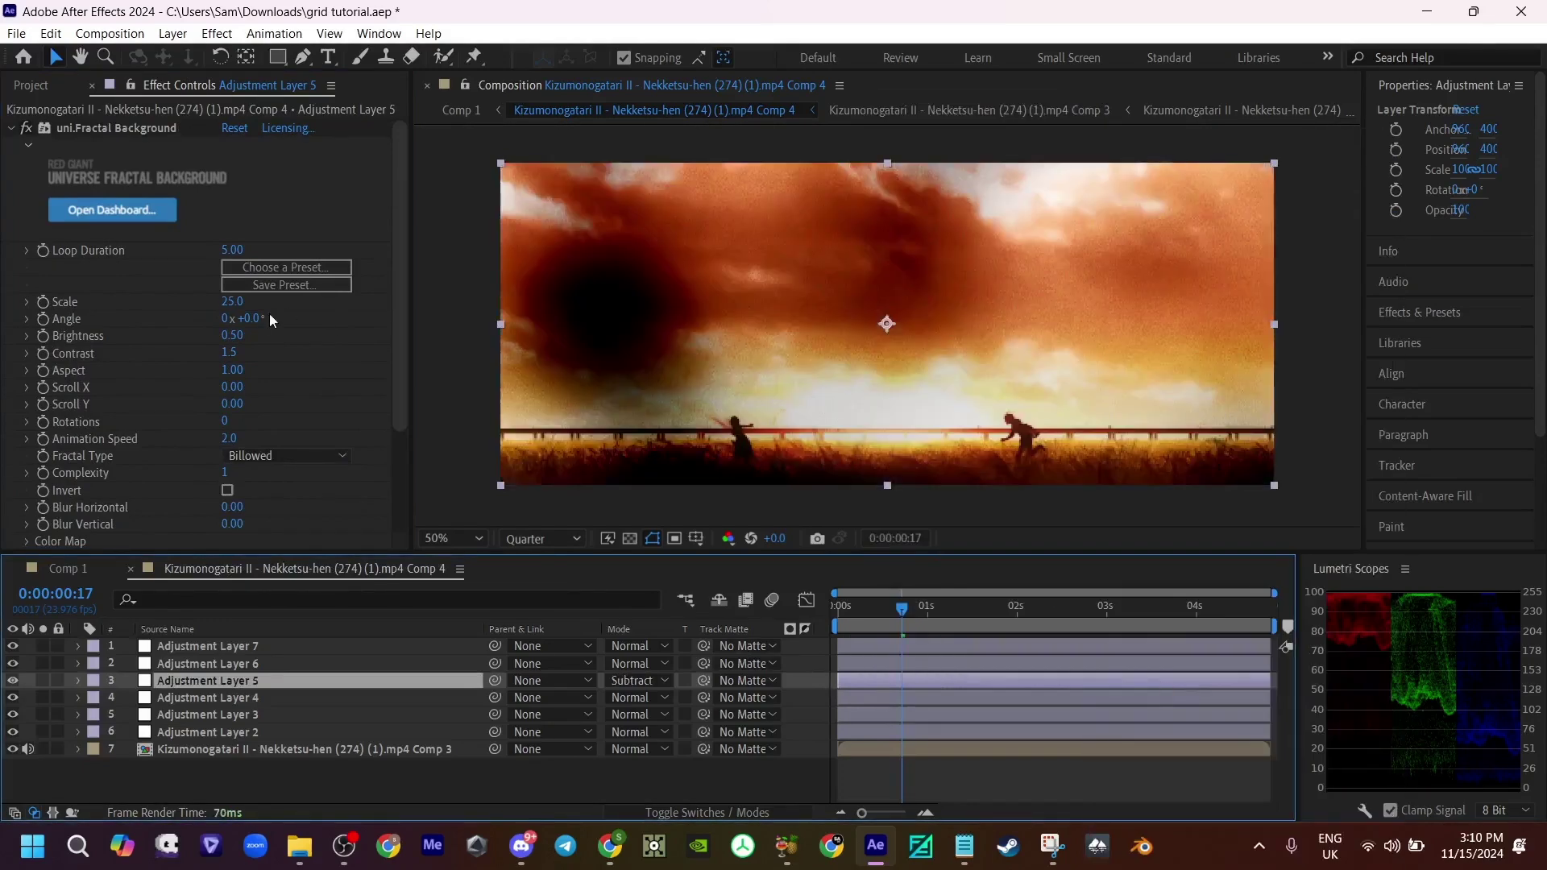
# Step: Lower Adjustment Layer 5's opacity to 19% and scrub through the composition to check the fractal shadows
pyautogui.click(11, 129)
pyautogui.click(11, 145)
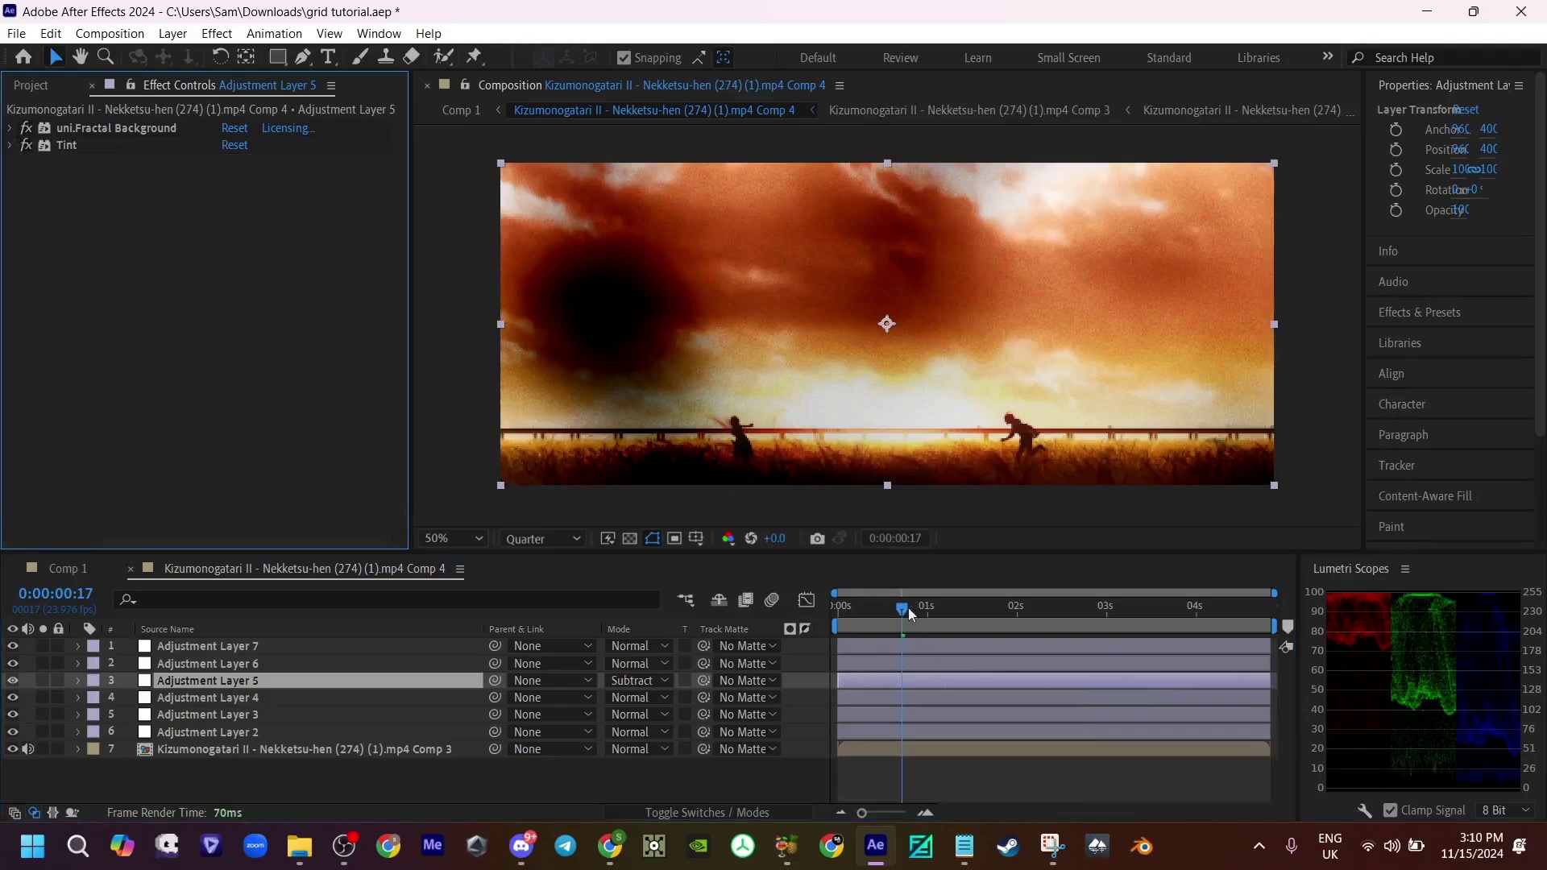
pyautogui.moveTo(911, 614); pyautogui.dragTo(981, 622)
pyautogui.press('t')
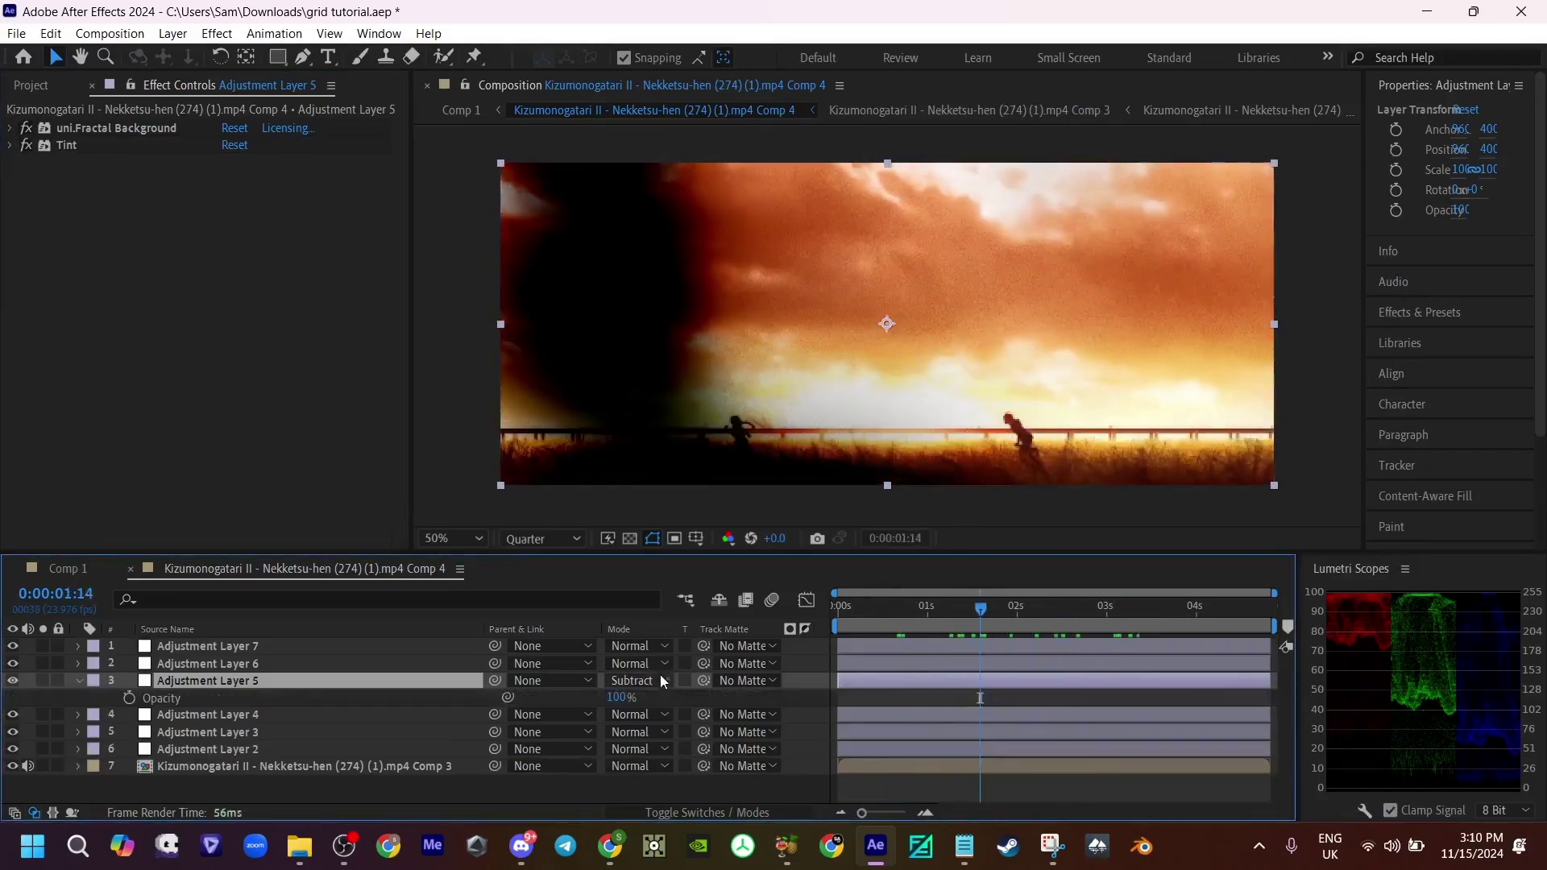
pyautogui.moveTo(621, 700); pyautogui.dragTo(420, 738)
pyautogui.moveTo(985, 611); pyautogui.dragTo(1063, 628)
pyautogui.moveTo(832, 613); pyautogui.dragTo(1007, 688)
# Step: Apply Posterize Time to Adjustment Layer 4 with a frame rate of 7
pyautogui.click(979, 715)
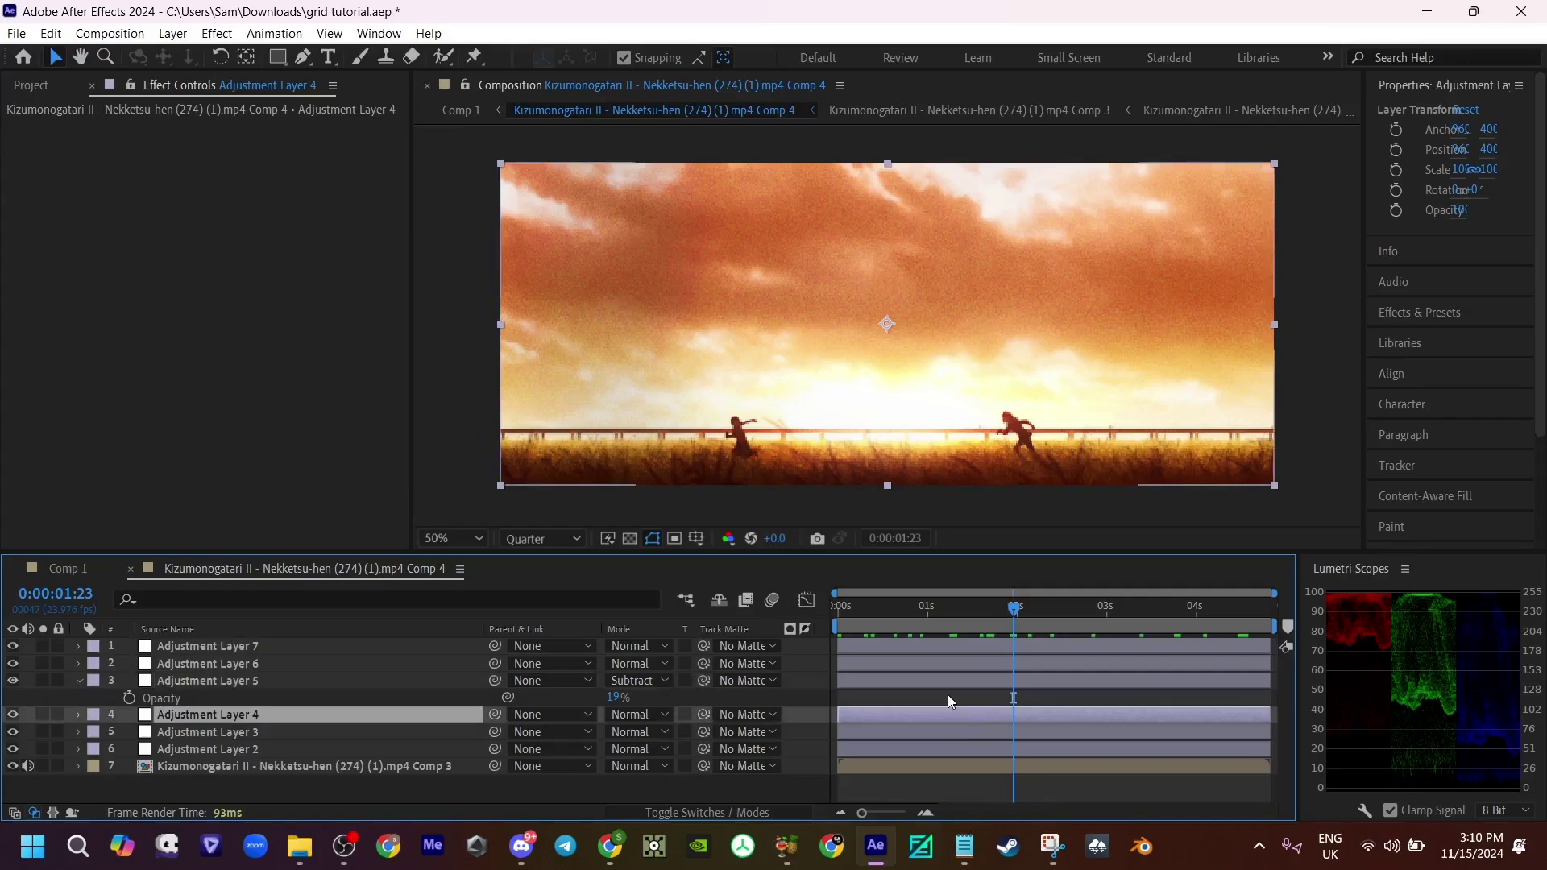
pyautogui.hotkey('ctrl', 'space')
pyautogui.write('po')
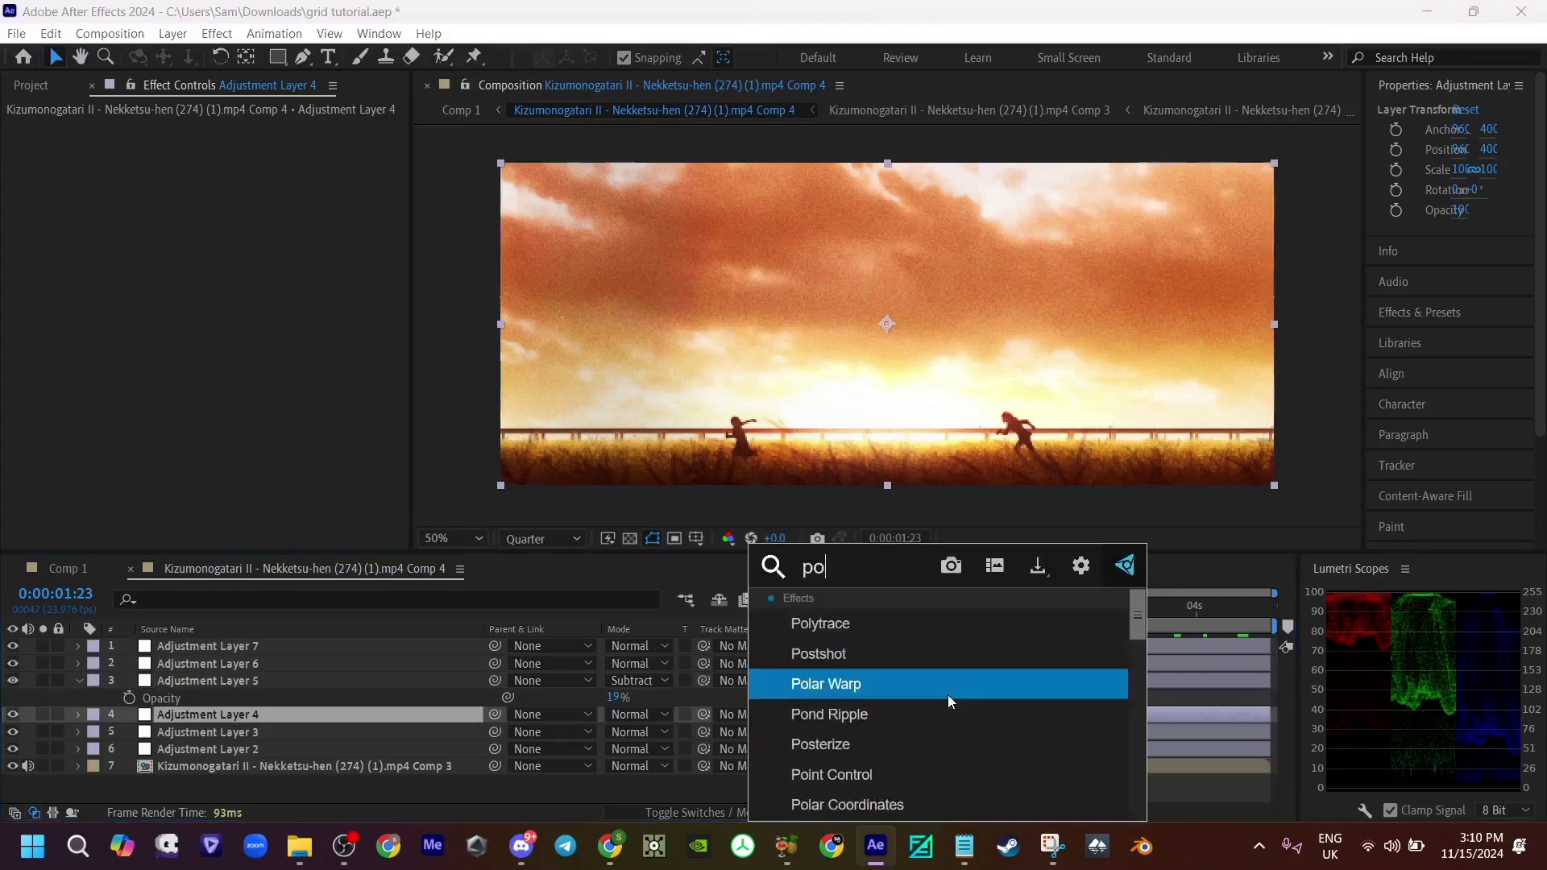
pyautogui.write('st')
pyautogui.click(907, 686)
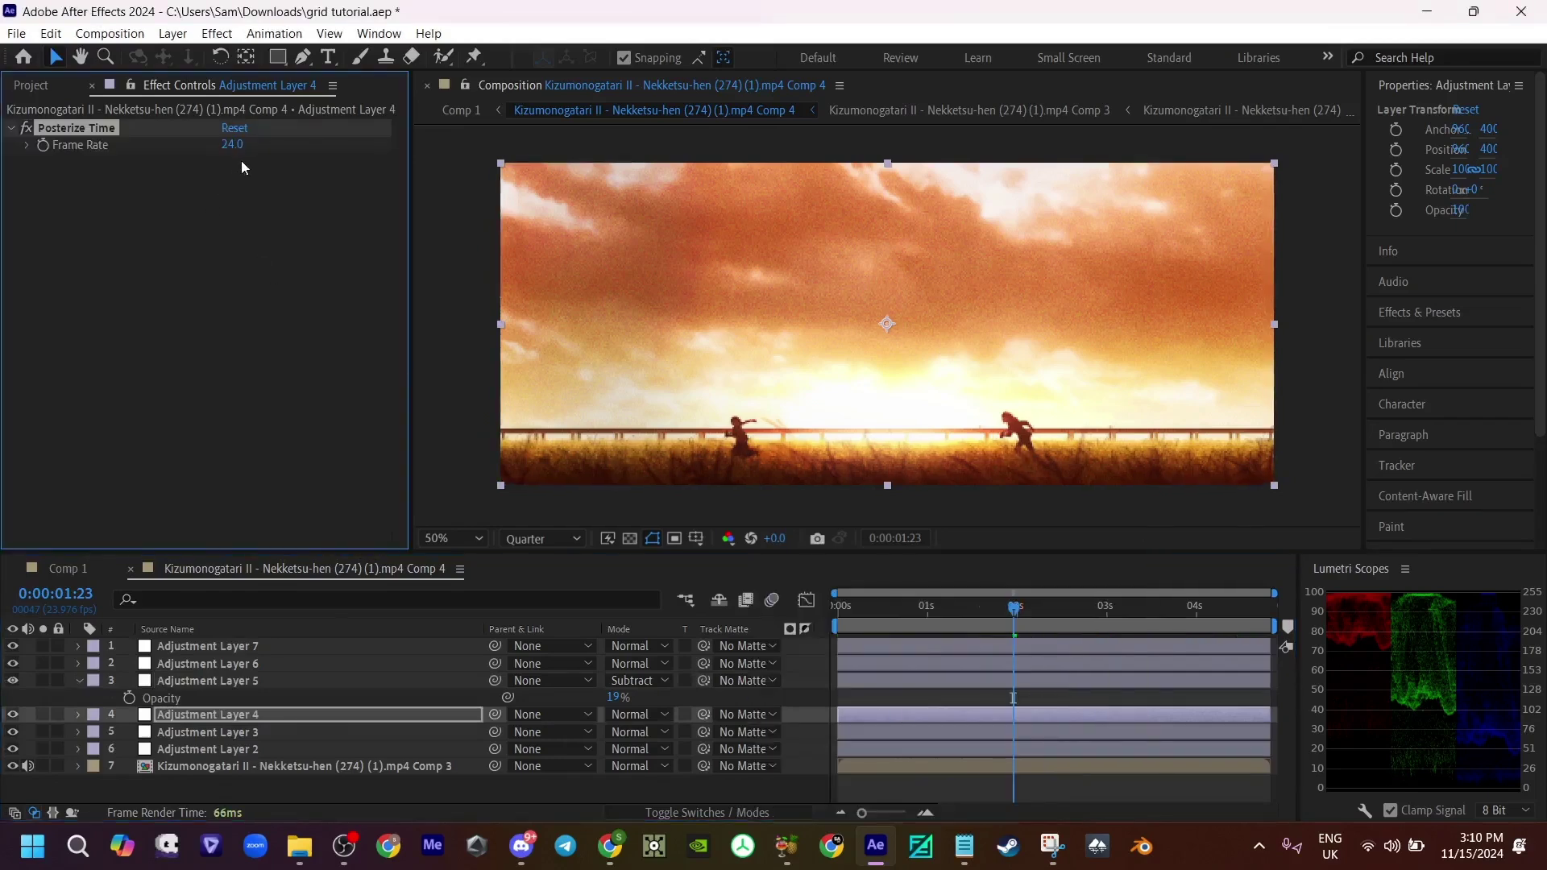
pyautogui.write('7')
pyautogui.click(224, 277)
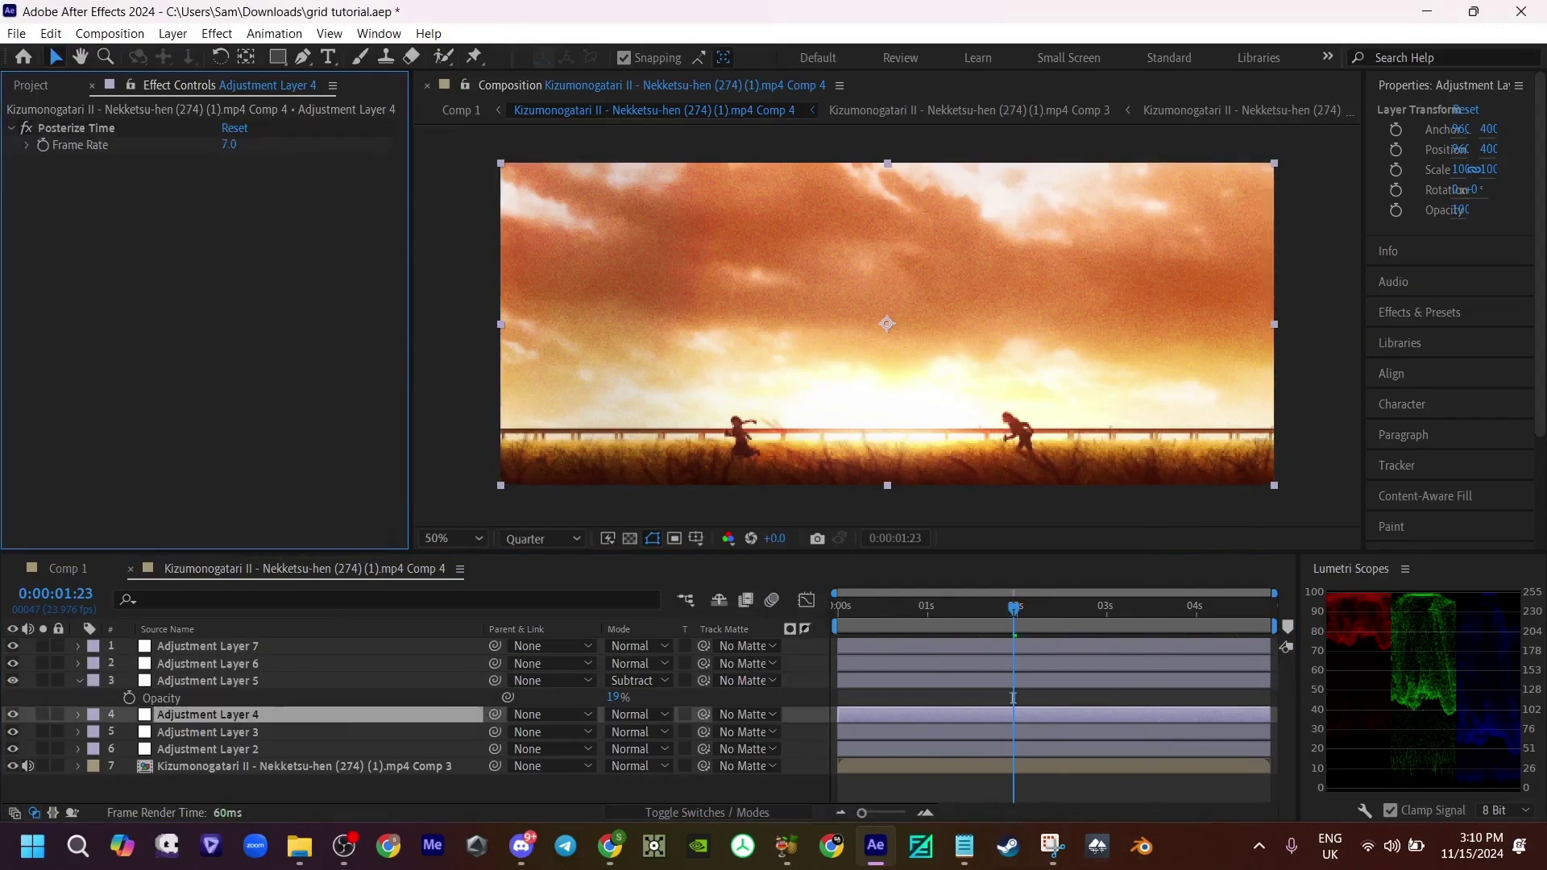
# Step: Apply uni.Camera Shake to Adjustment Layer 3 with Scale Footage at 100 and Shake Amount at 2%
pyautogui.click(960, 737)
pyautogui.hotkey('ctrl', 'space')
pyautogui.write('uni.ca')
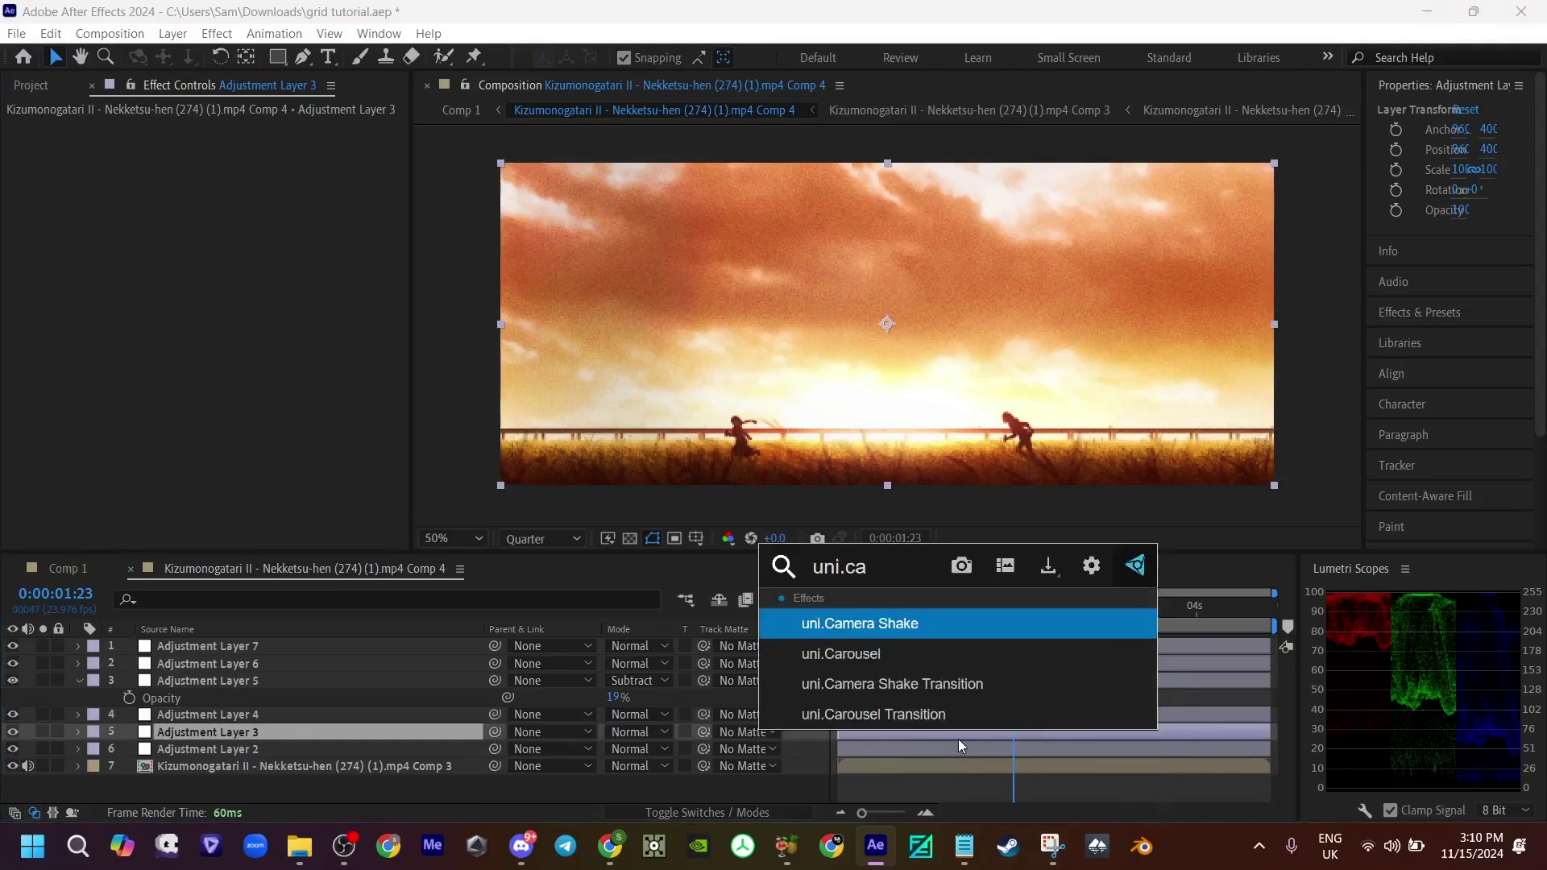
pyautogui.press('Return')
pyautogui.click(231, 319)
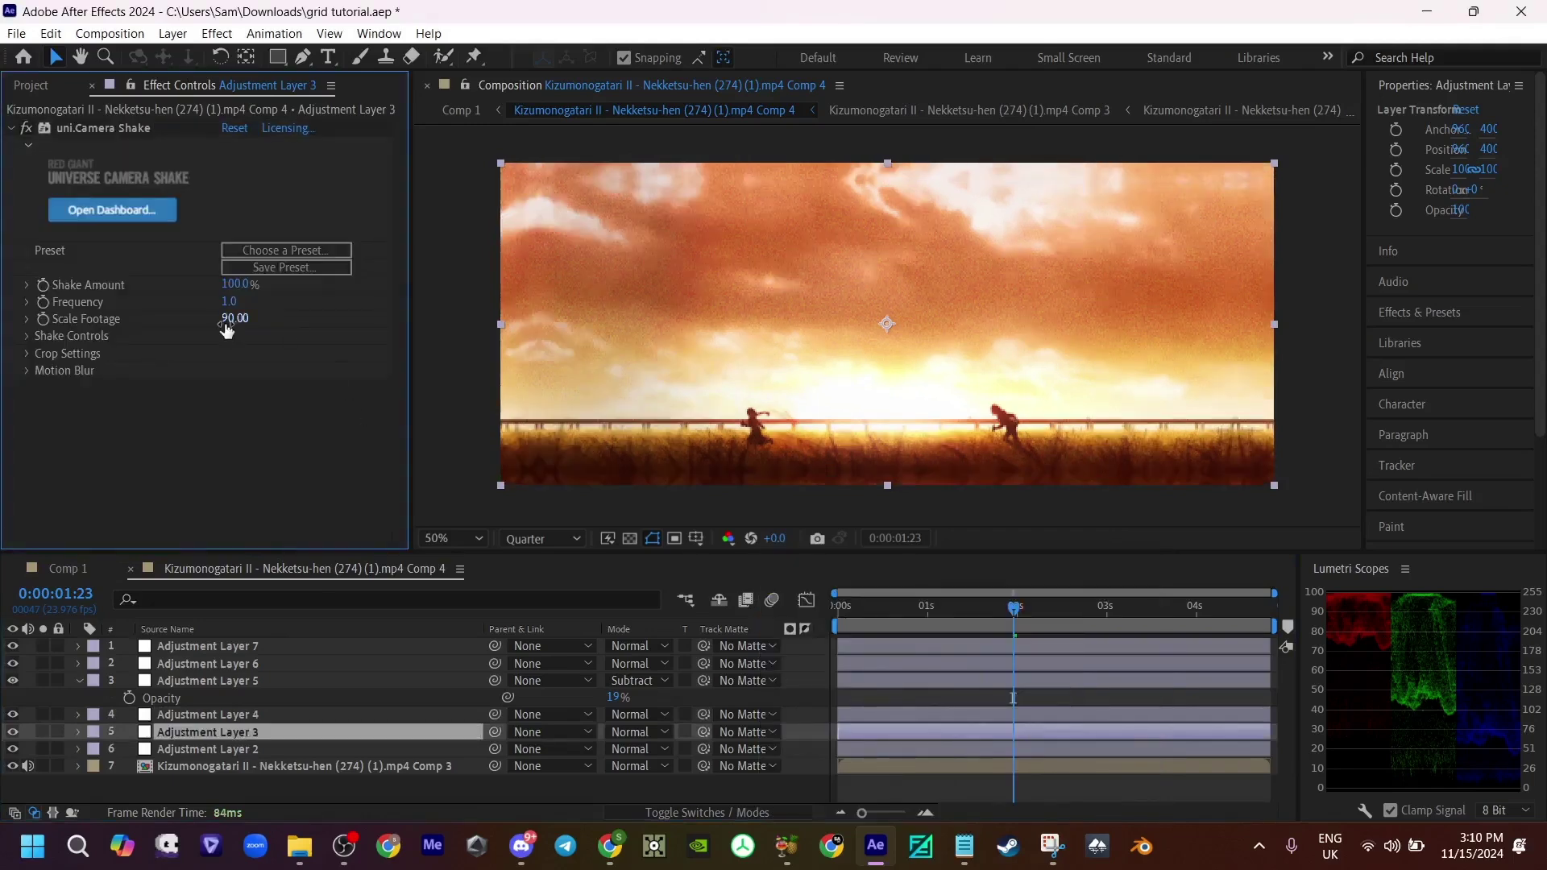
pyautogui.write('100')
pyautogui.press('Return')
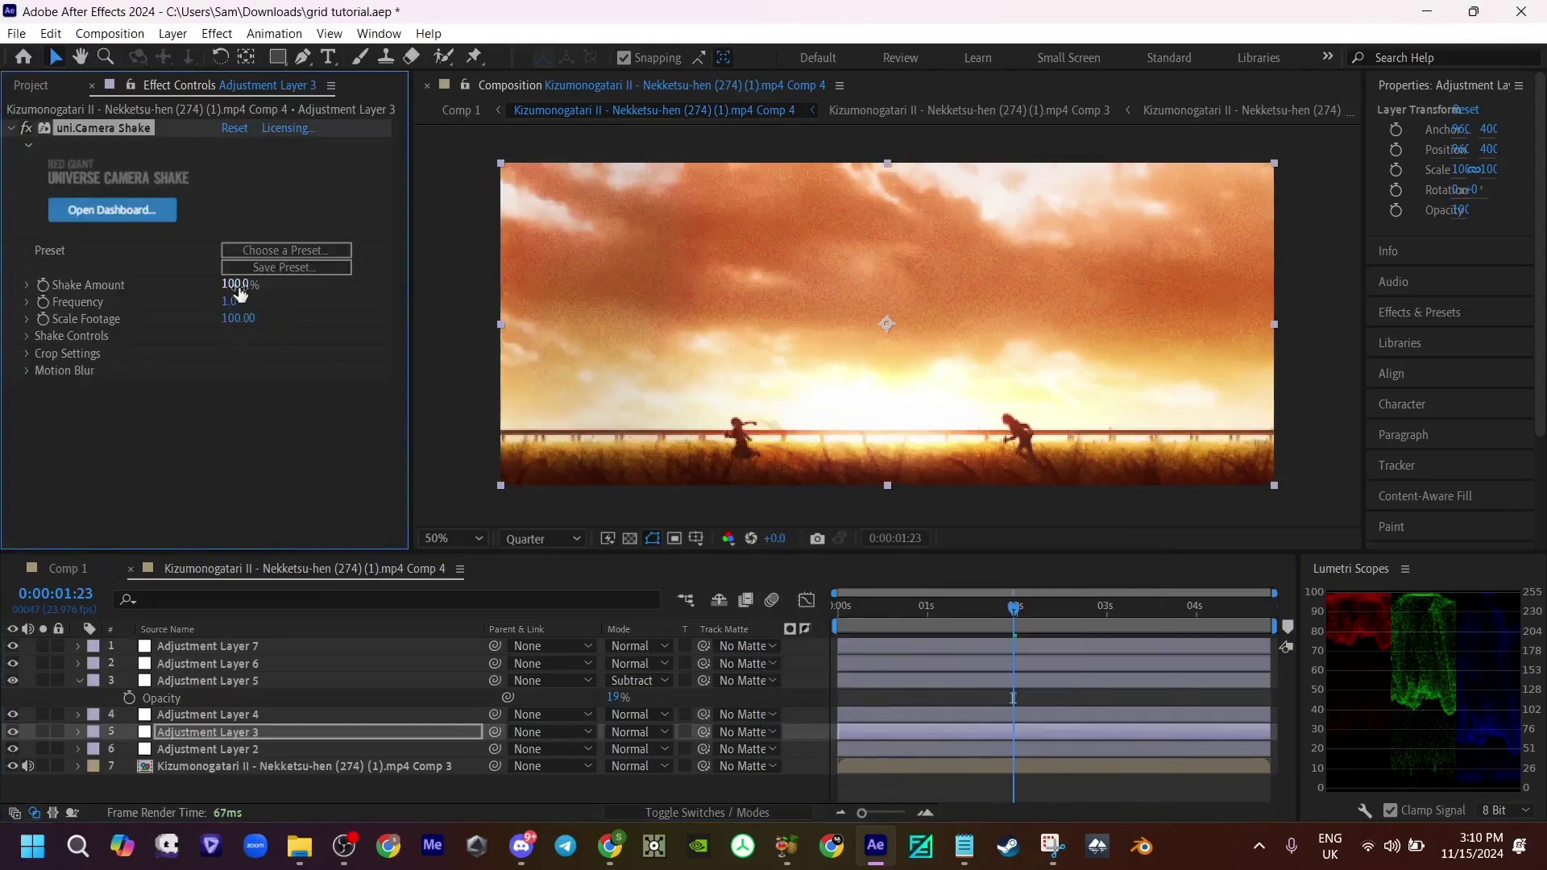
pyautogui.click(234, 284)
pyautogui.write('2')
pyautogui.press('Return')
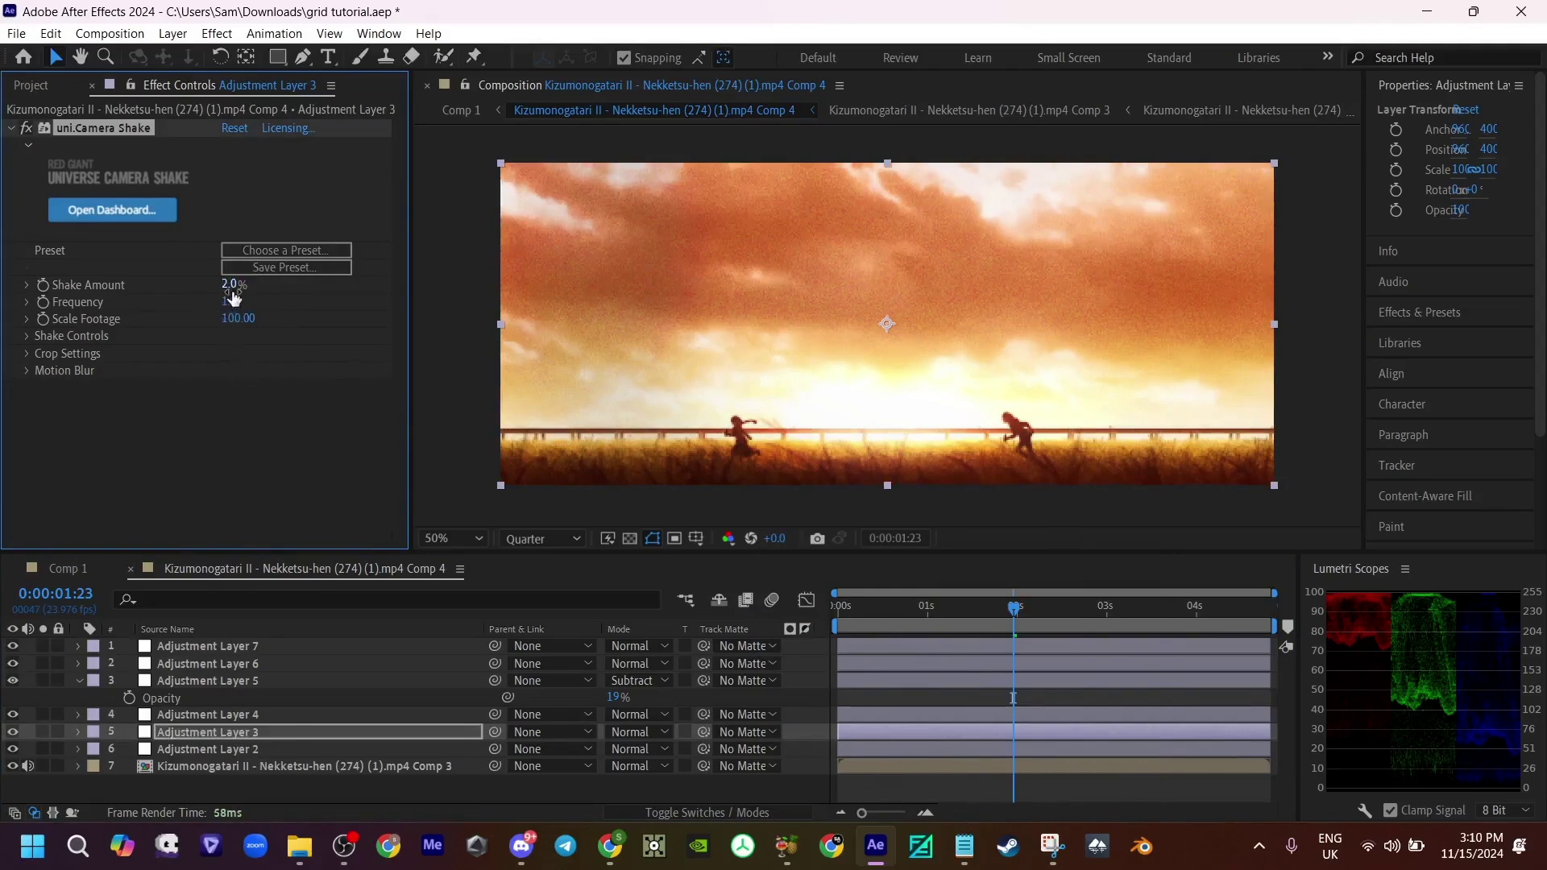
# Step: Apply the Mood Lighting - amorphous preset to Adjustment Layer 2
pyautogui.click(877, 751)
pyautogui.hotkey('ctrl', 'space')
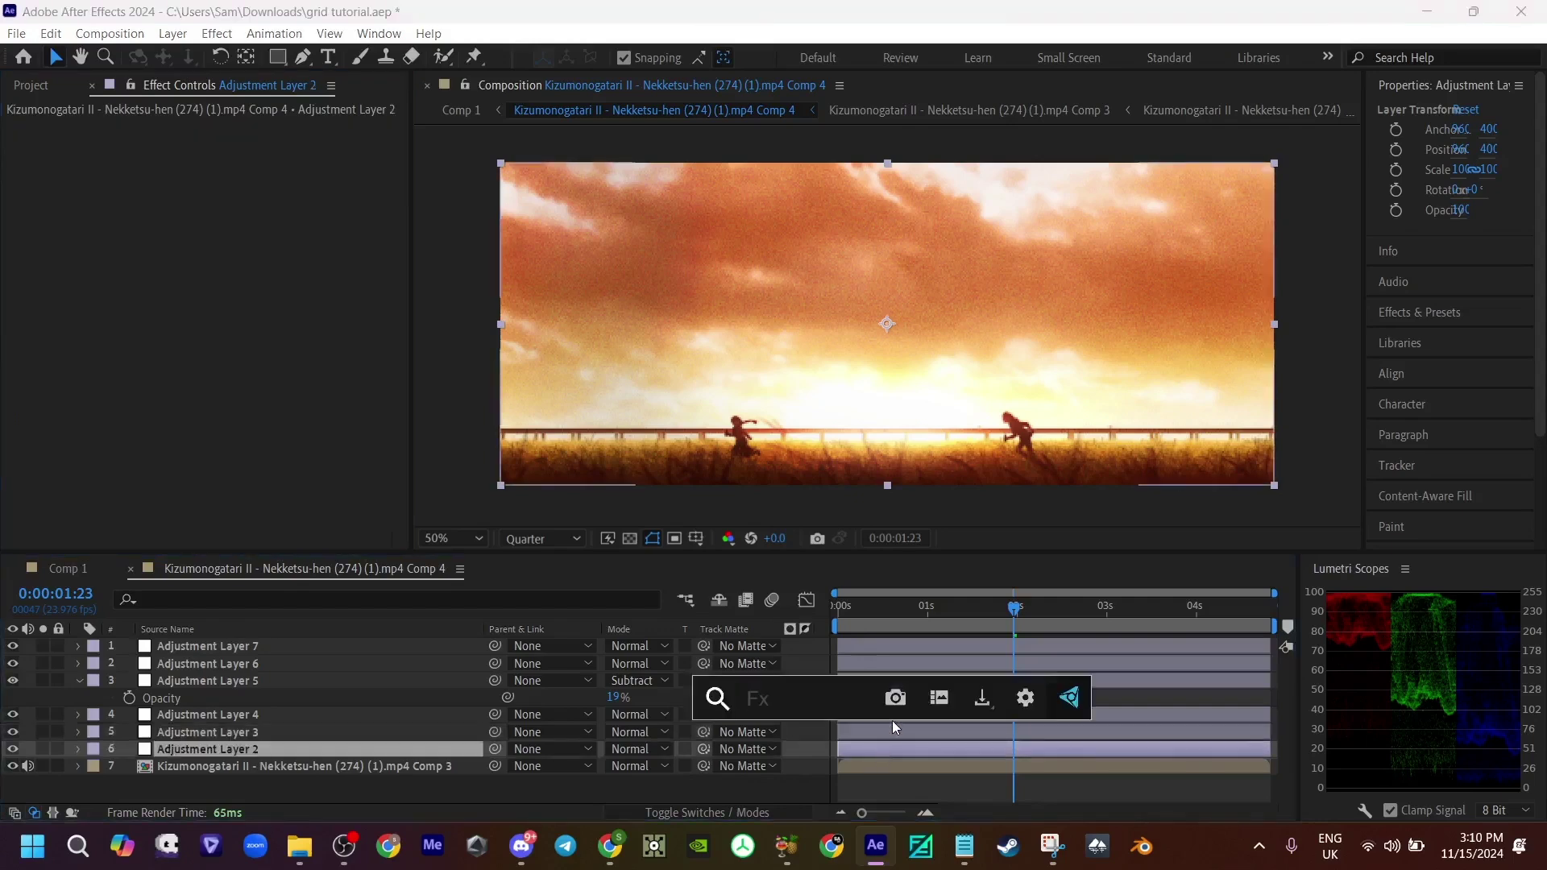
pyautogui.write('mood')
pyautogui.click(839, 653)
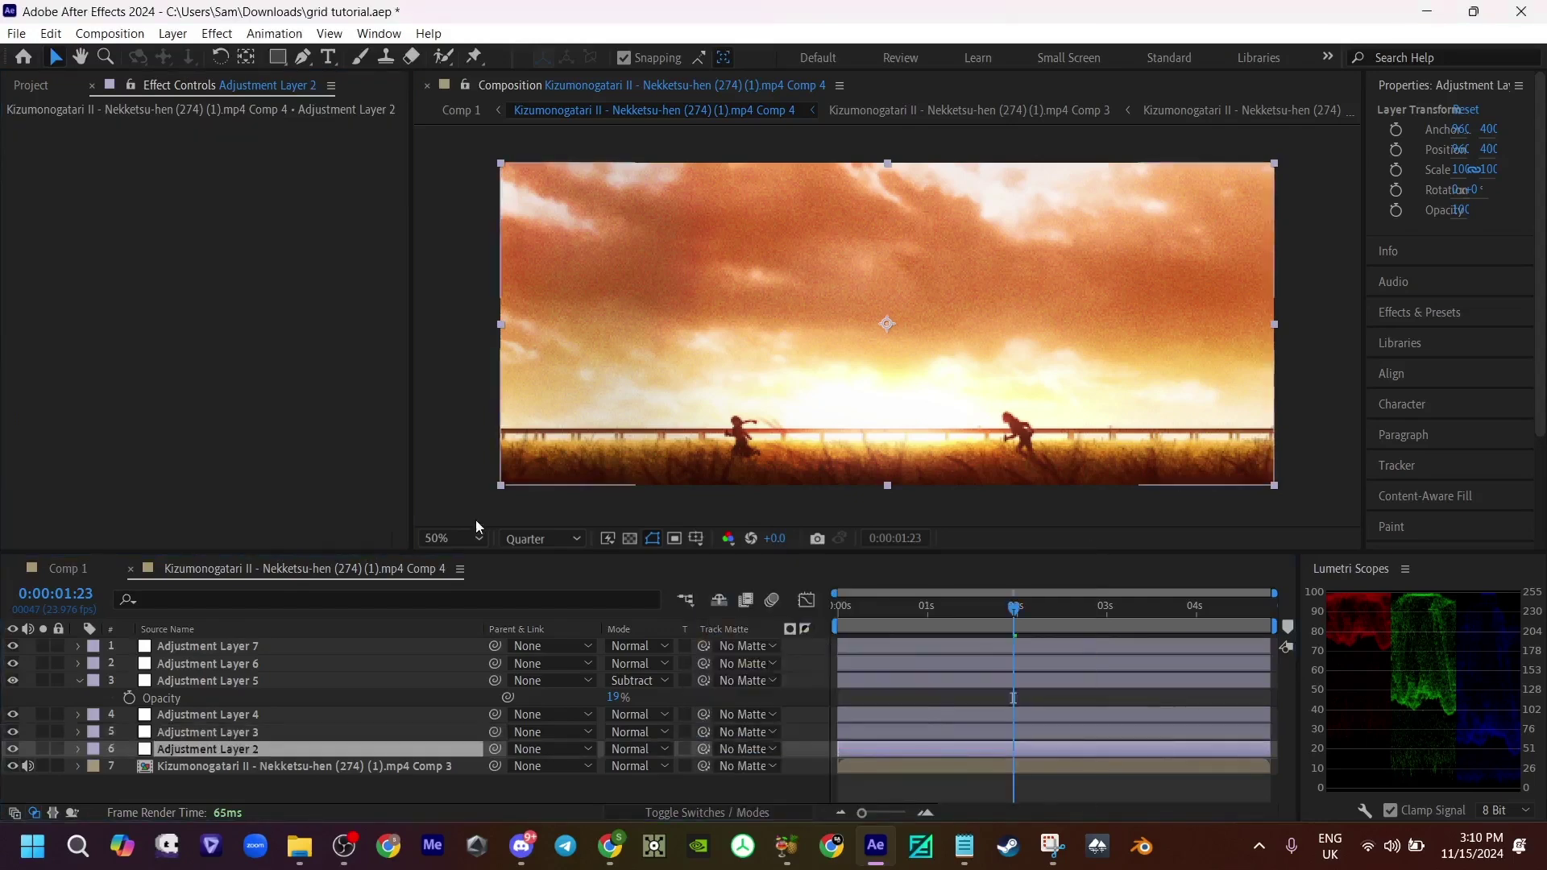
# Step: Set the mood lighting's Evolution Speed to 130 and its Intensity to 34%, scrubbing the composition to check the effect
pyautogui.click(235, 144)
pyautogui.write('200')
pyautogui.press('Return')
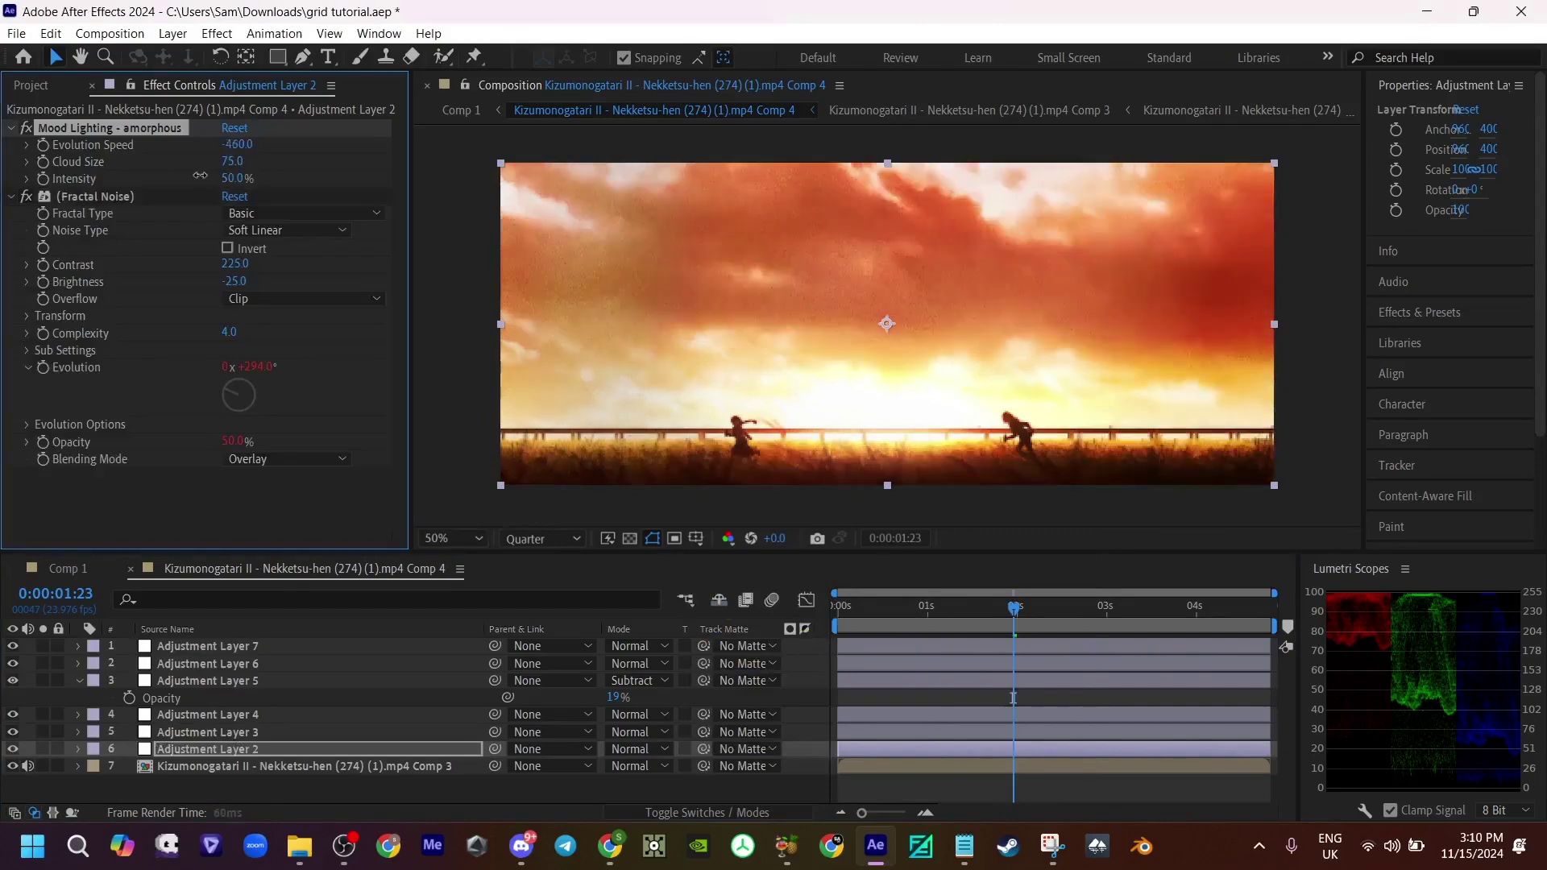
pyautogui.moveTo(258, 167); pyautogui.dragTo(248, 170)
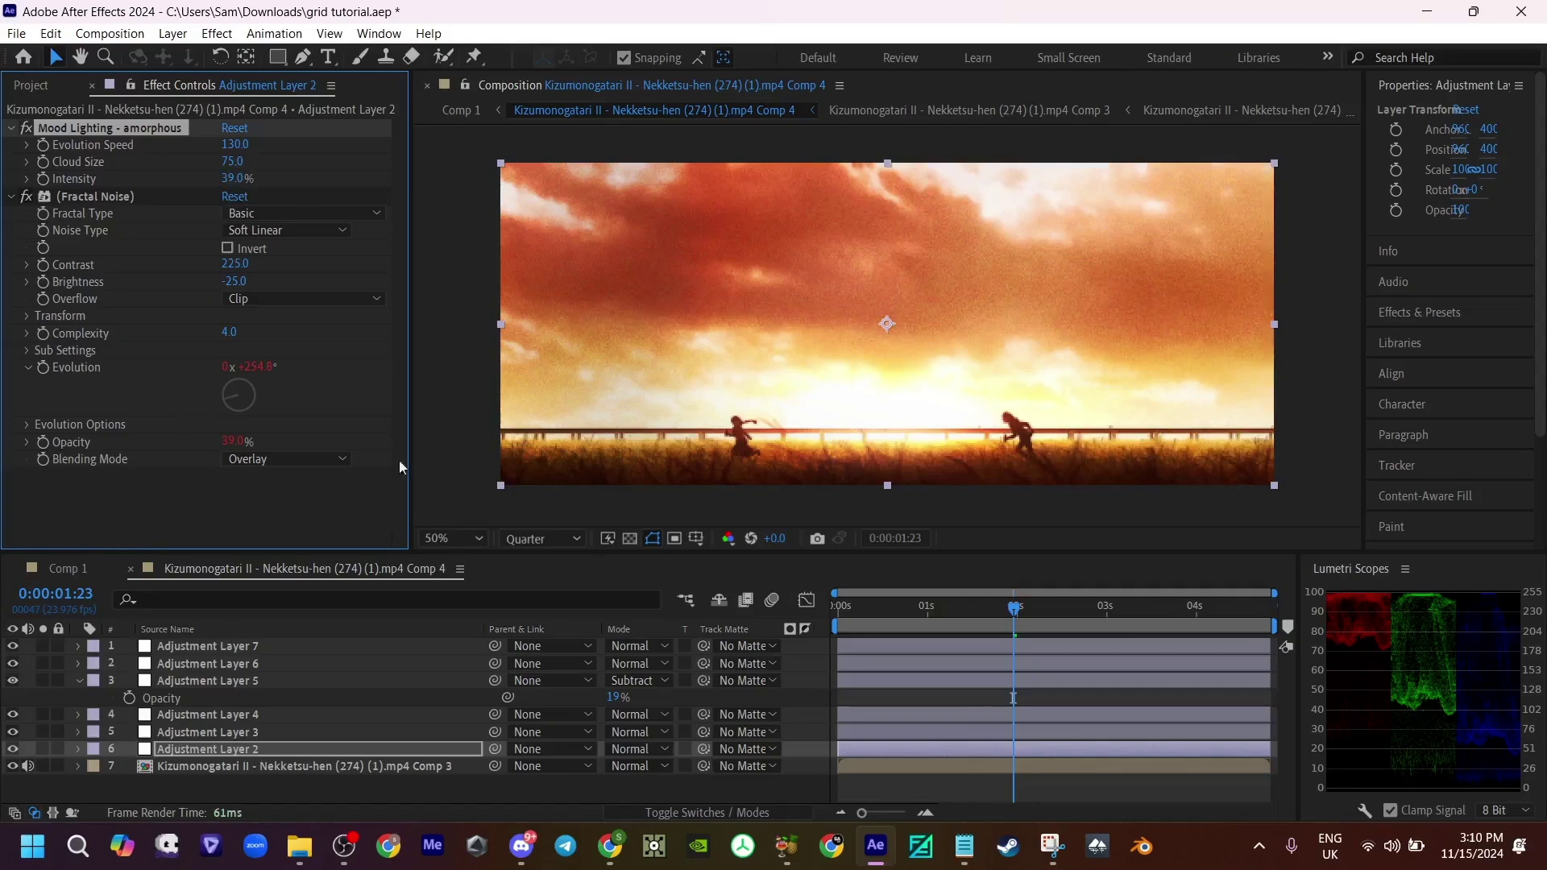
pyautogui.moveTo(854, 621); pyautogui.dragTo(1056, 620)
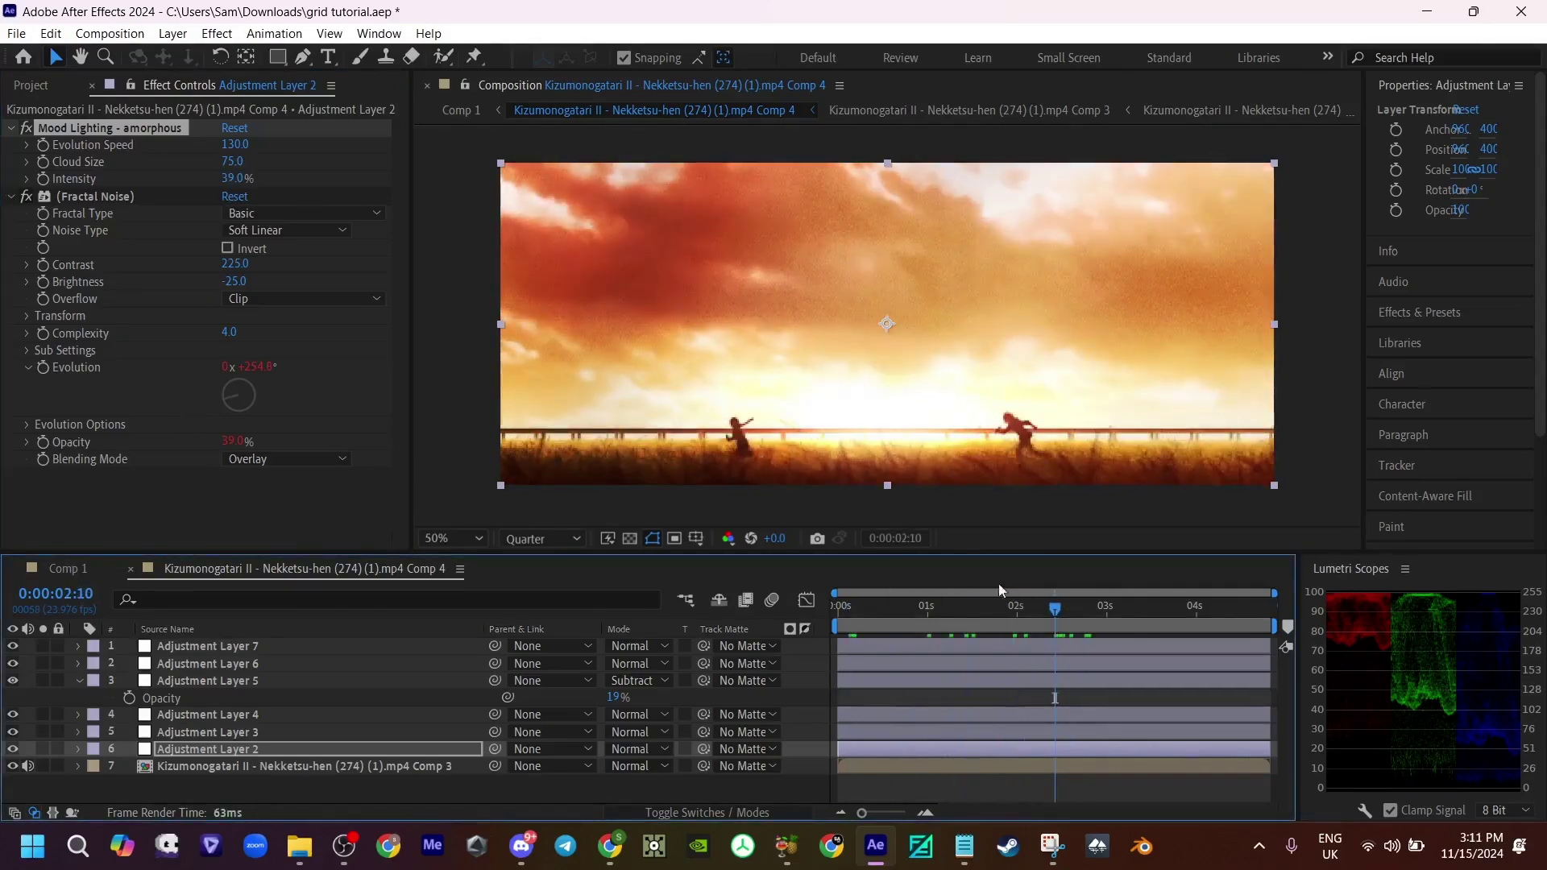
pyautogui.moveTo(225, 182); pyautogui.dragTo(211, 182)
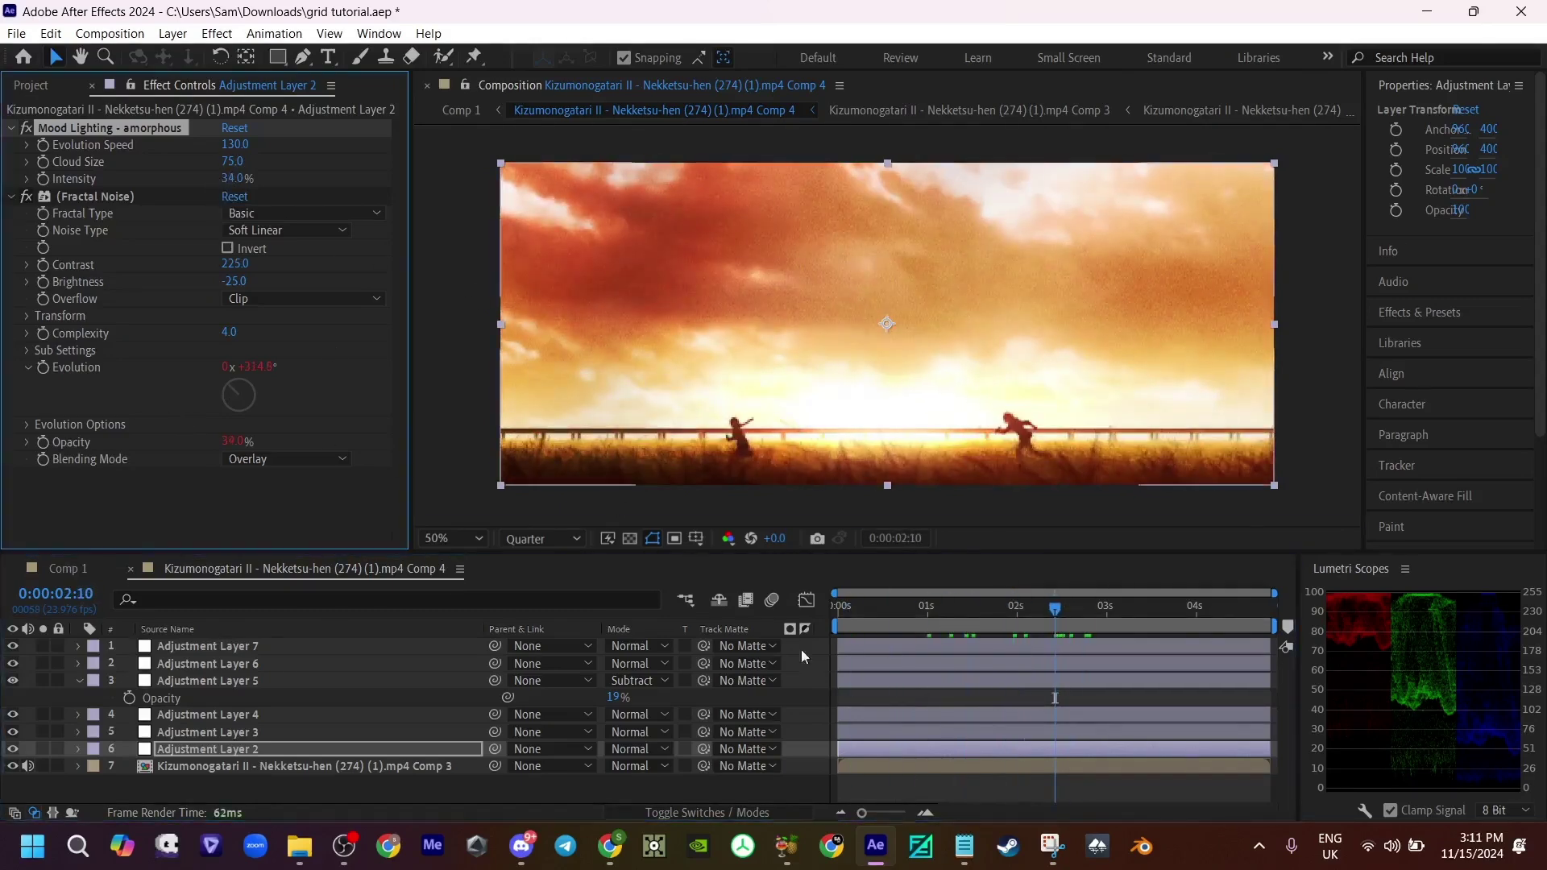
# Step: Add a new adjustment layer directly above the Comp 3 clip and pre-compose it as "Grid"
pyautogui.click(873, 764)
pyautogui.hotkey('ctrl', 'alt', 'y')
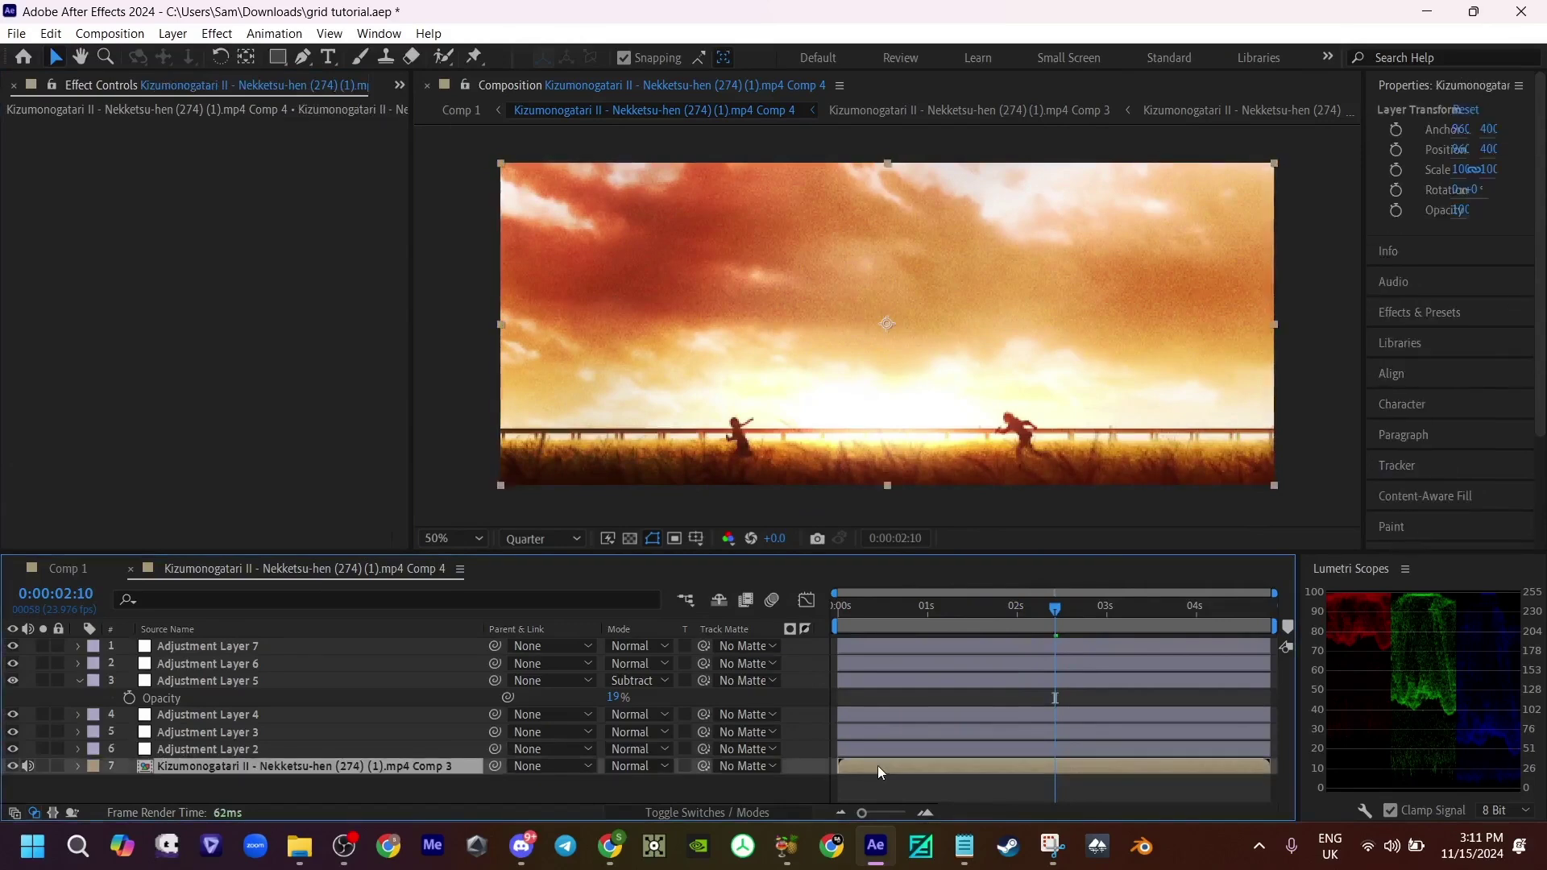
pyautogui.rightClick(880, 766)
pyautogui.click(933, 730)
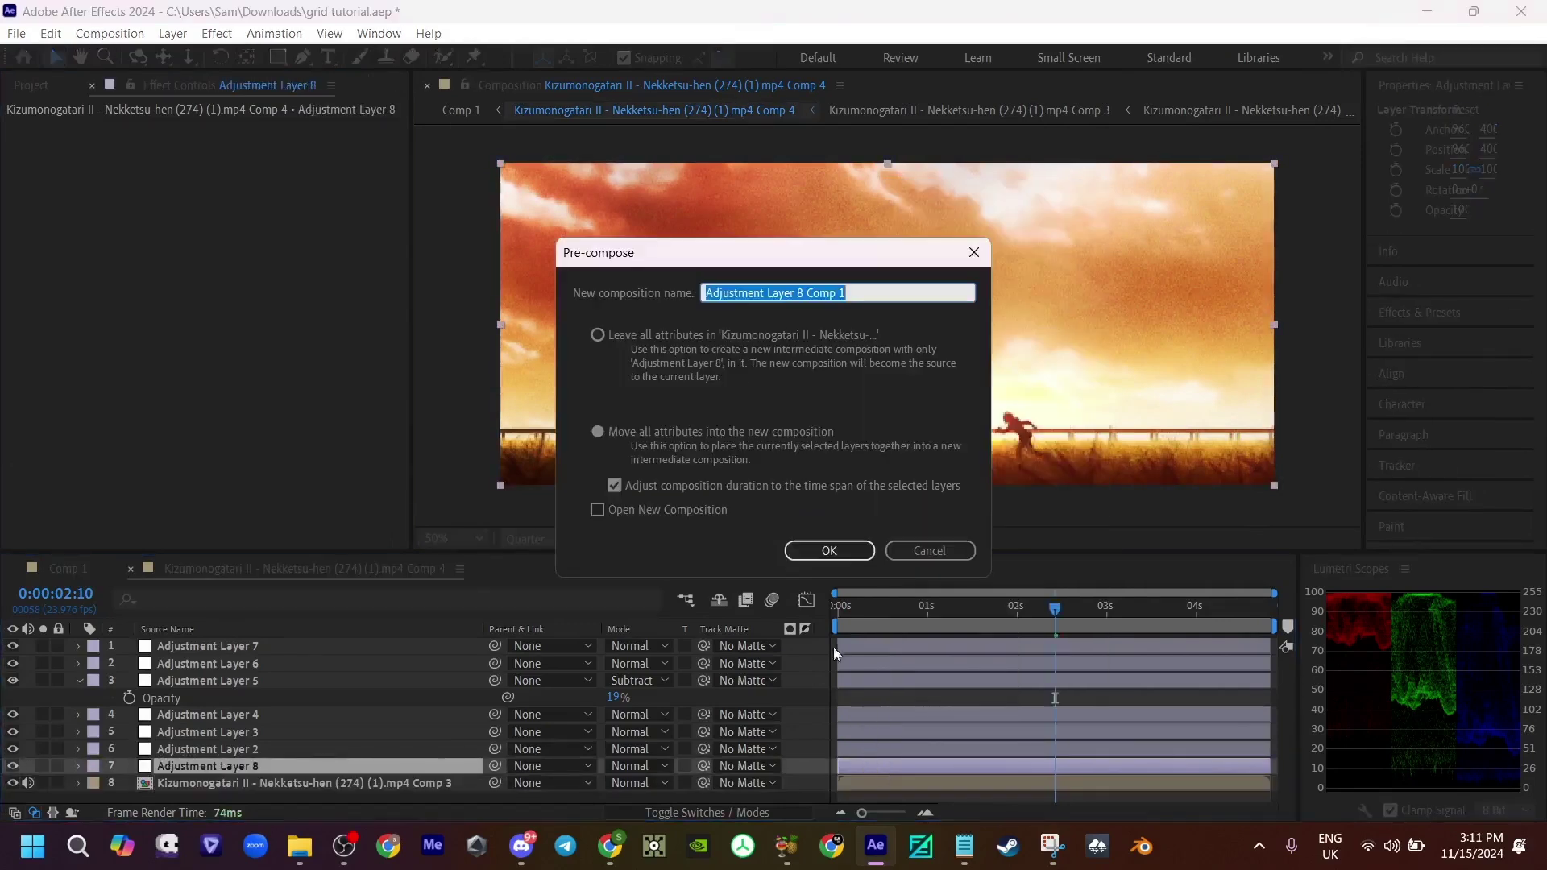
pyautogui.write('Gr')
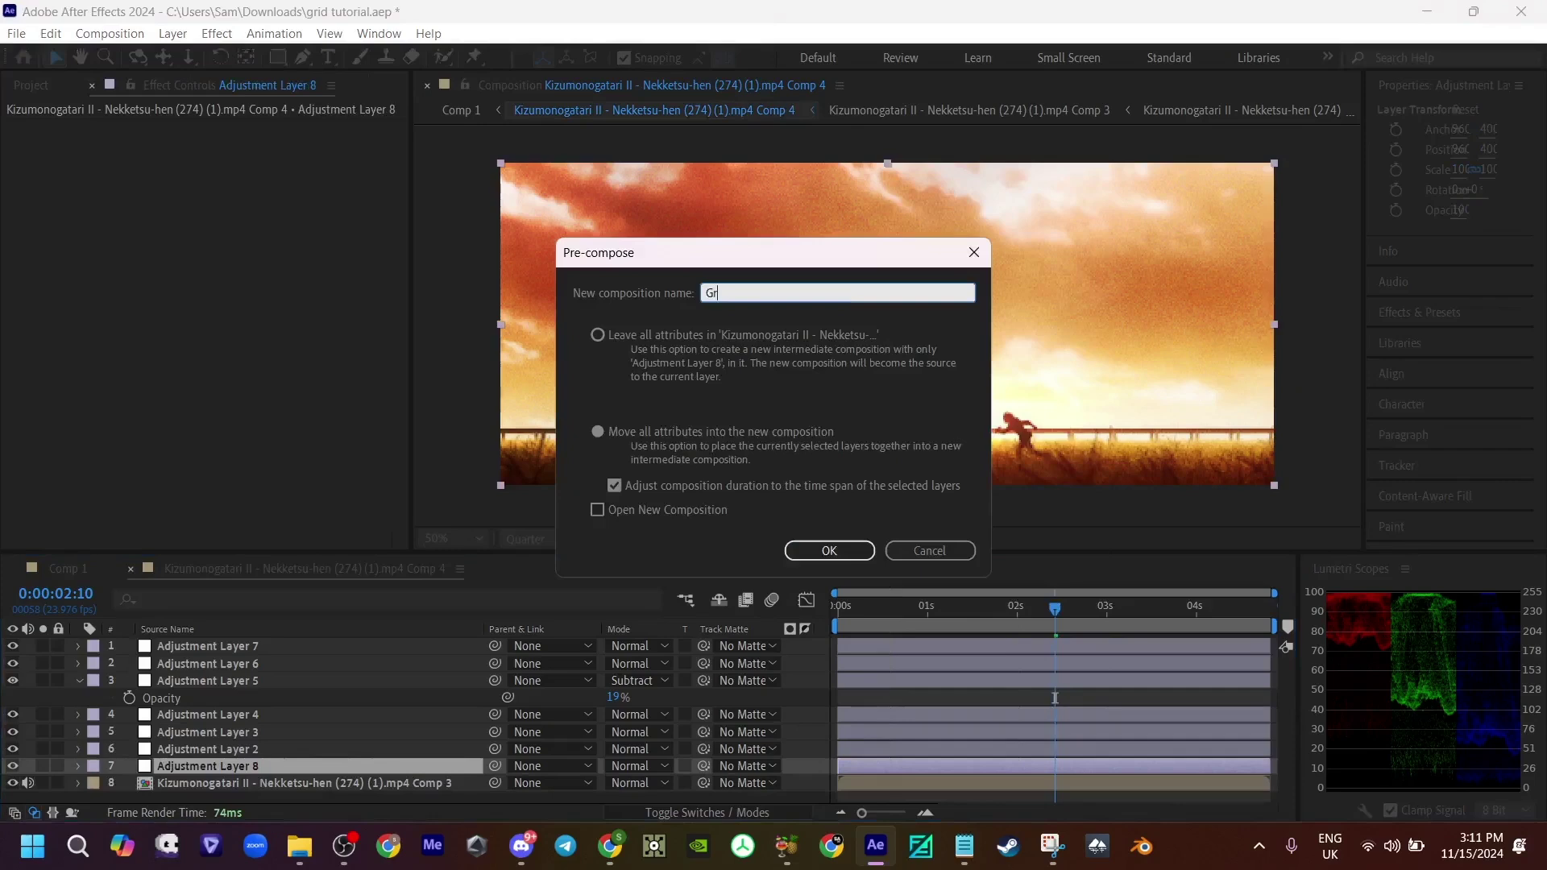
pyautogui.write('id')
pyautogui.press('Return')
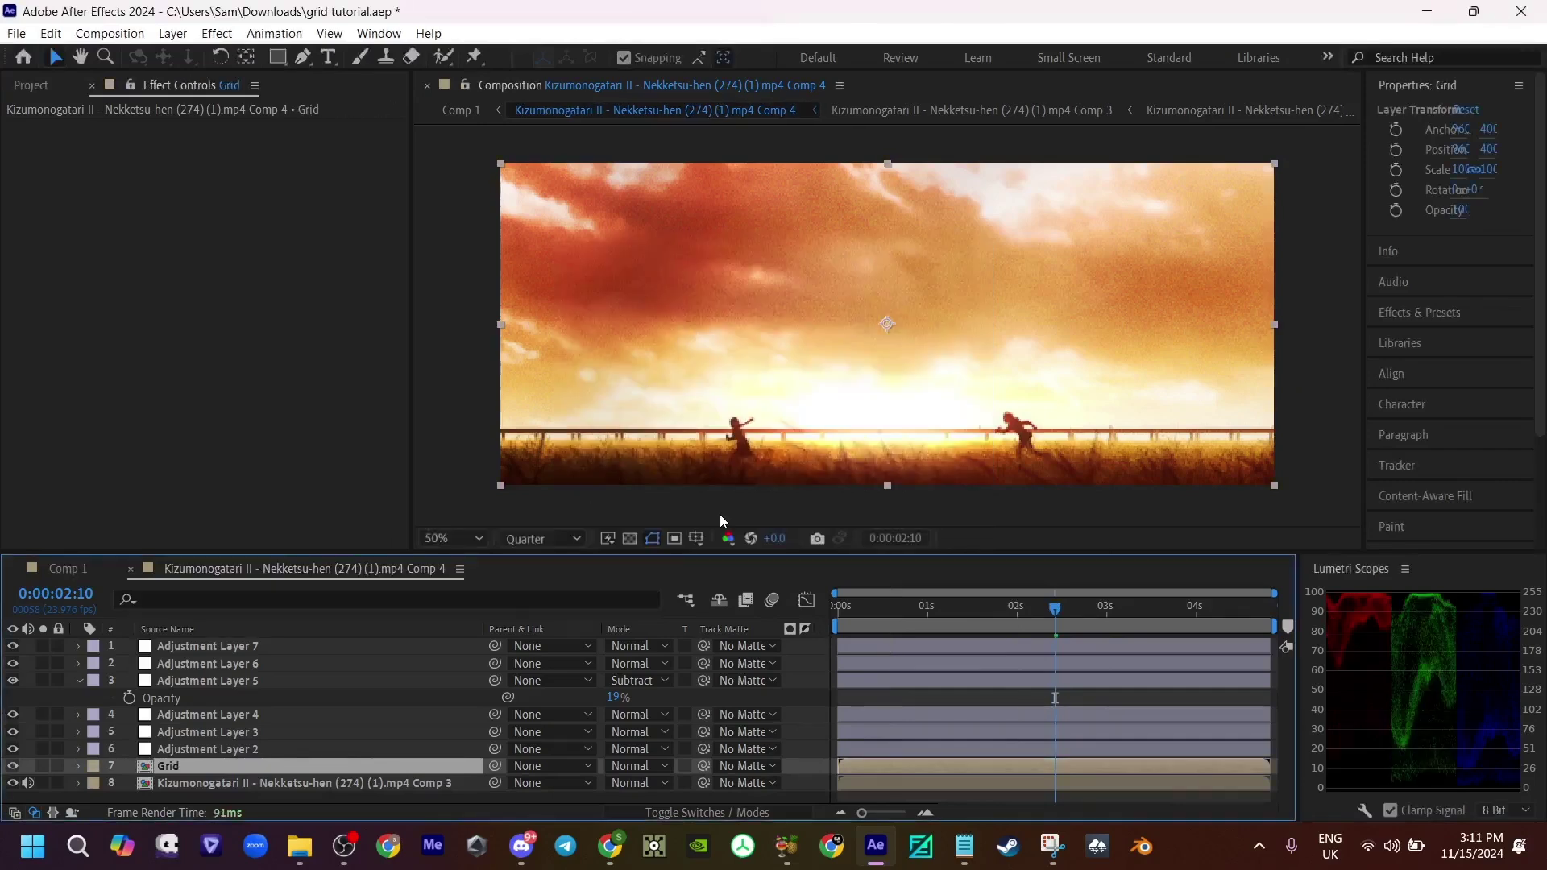
# Step: Pre-compose Adjustment Layer 8 inside the Grid composition under its default name and open the nested composition
pyautogui.doubleClick(879, 766)
pyautogui.click(877, 646)
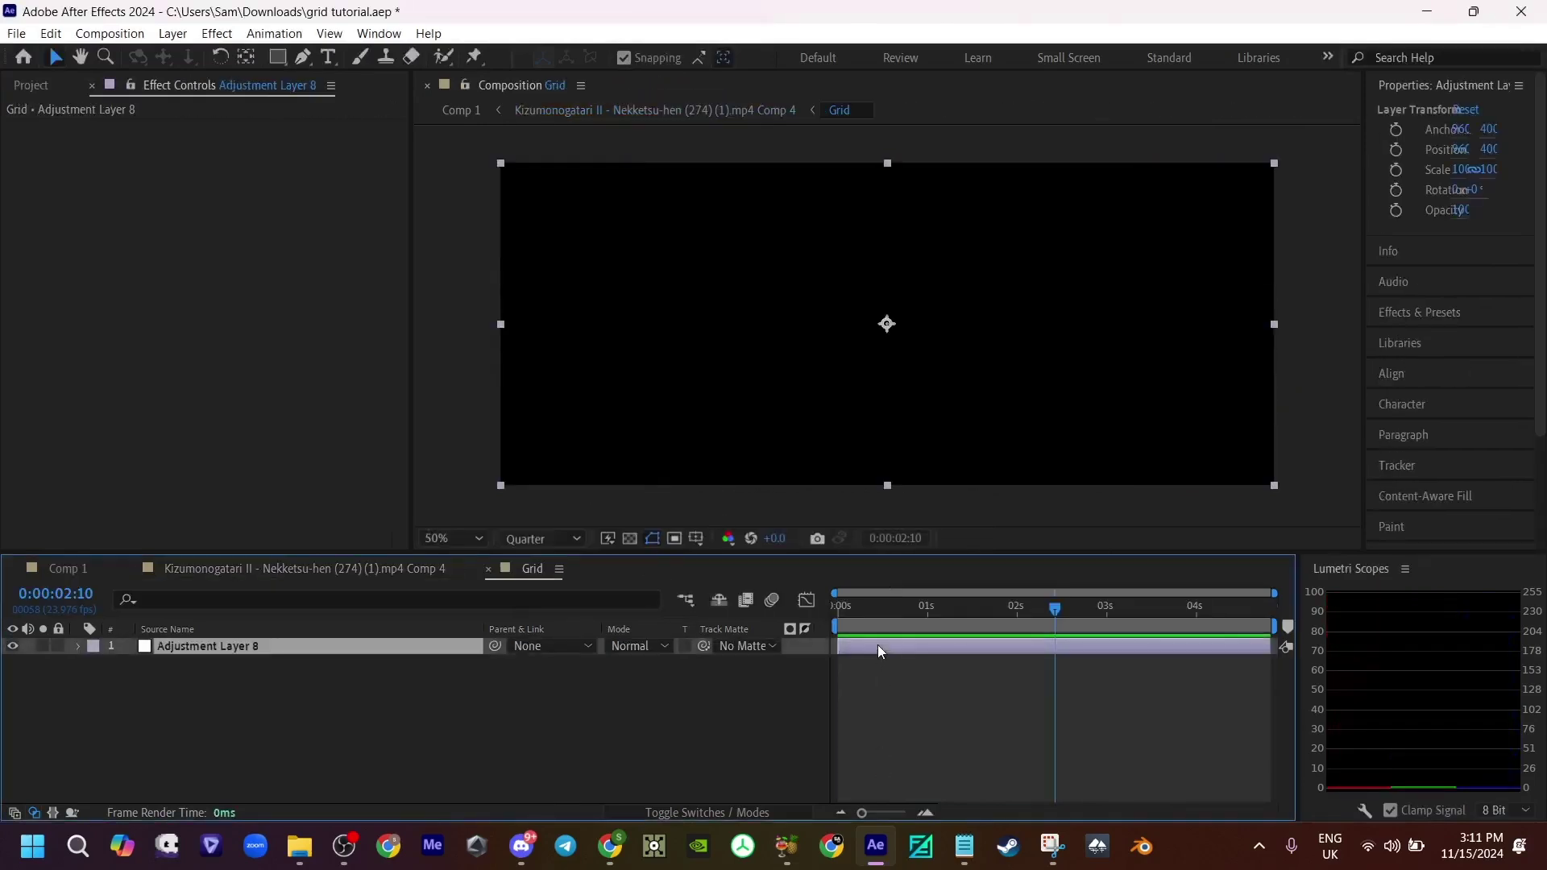
pyautogui.hotkey('ctrl', 'shift', 'c')
pyautogui.click(817, 553)
pyautogui.doubleClick(871, 647)
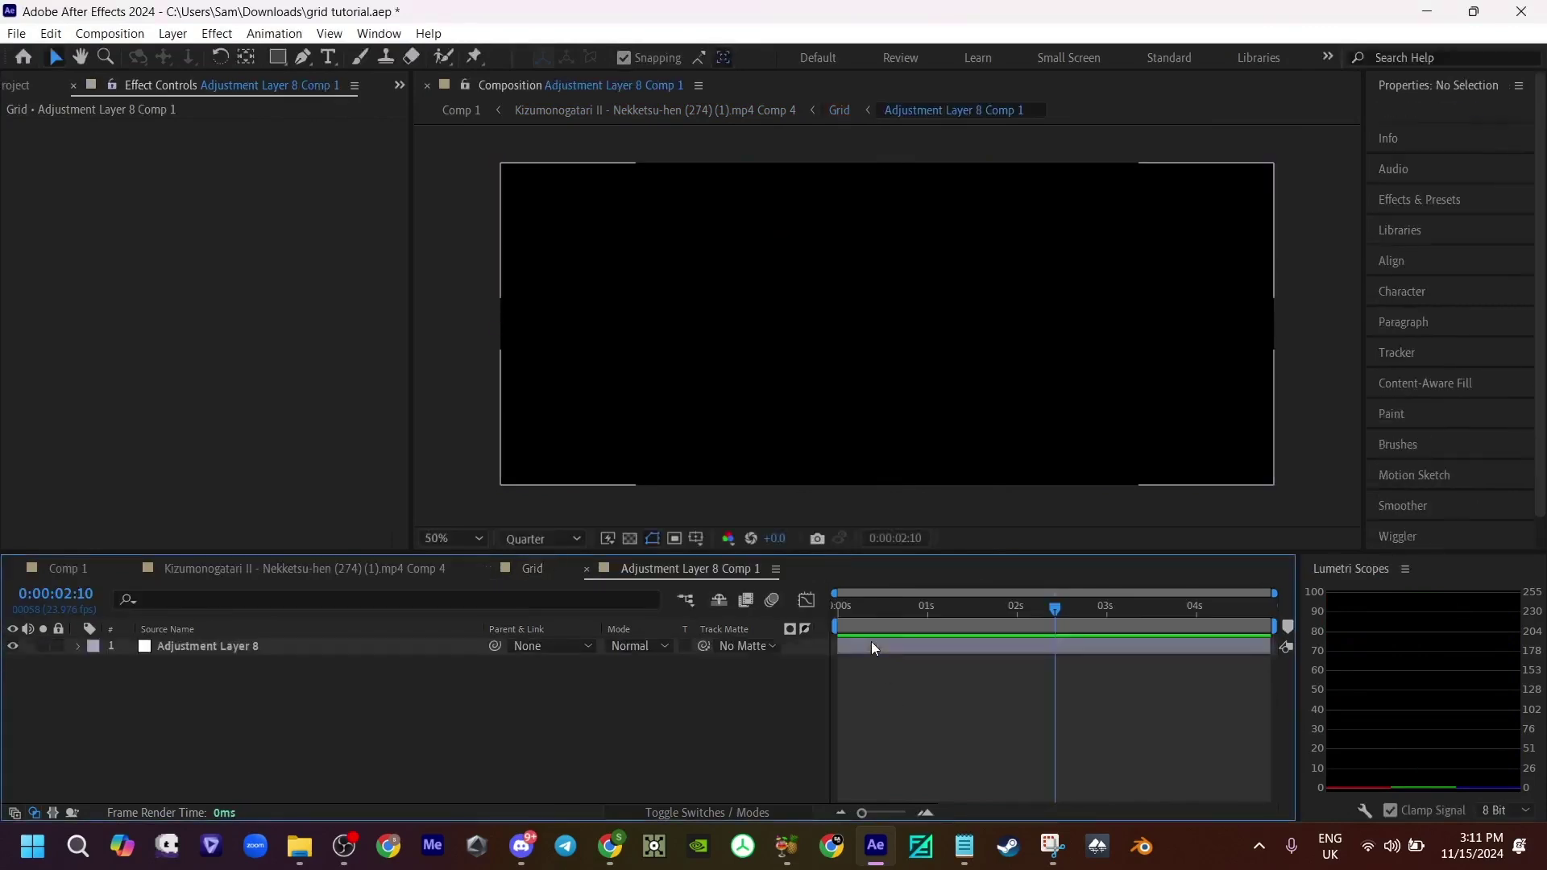
# Step: Apply the Grid effect to Adjustment Layer 8 and enlarge the cells by setting Point 1's position to about 654, 638
pyautogui.click(858, 634)
pyautogui.hotkey('ctrl', 'space')
pyautogui.write('gri')
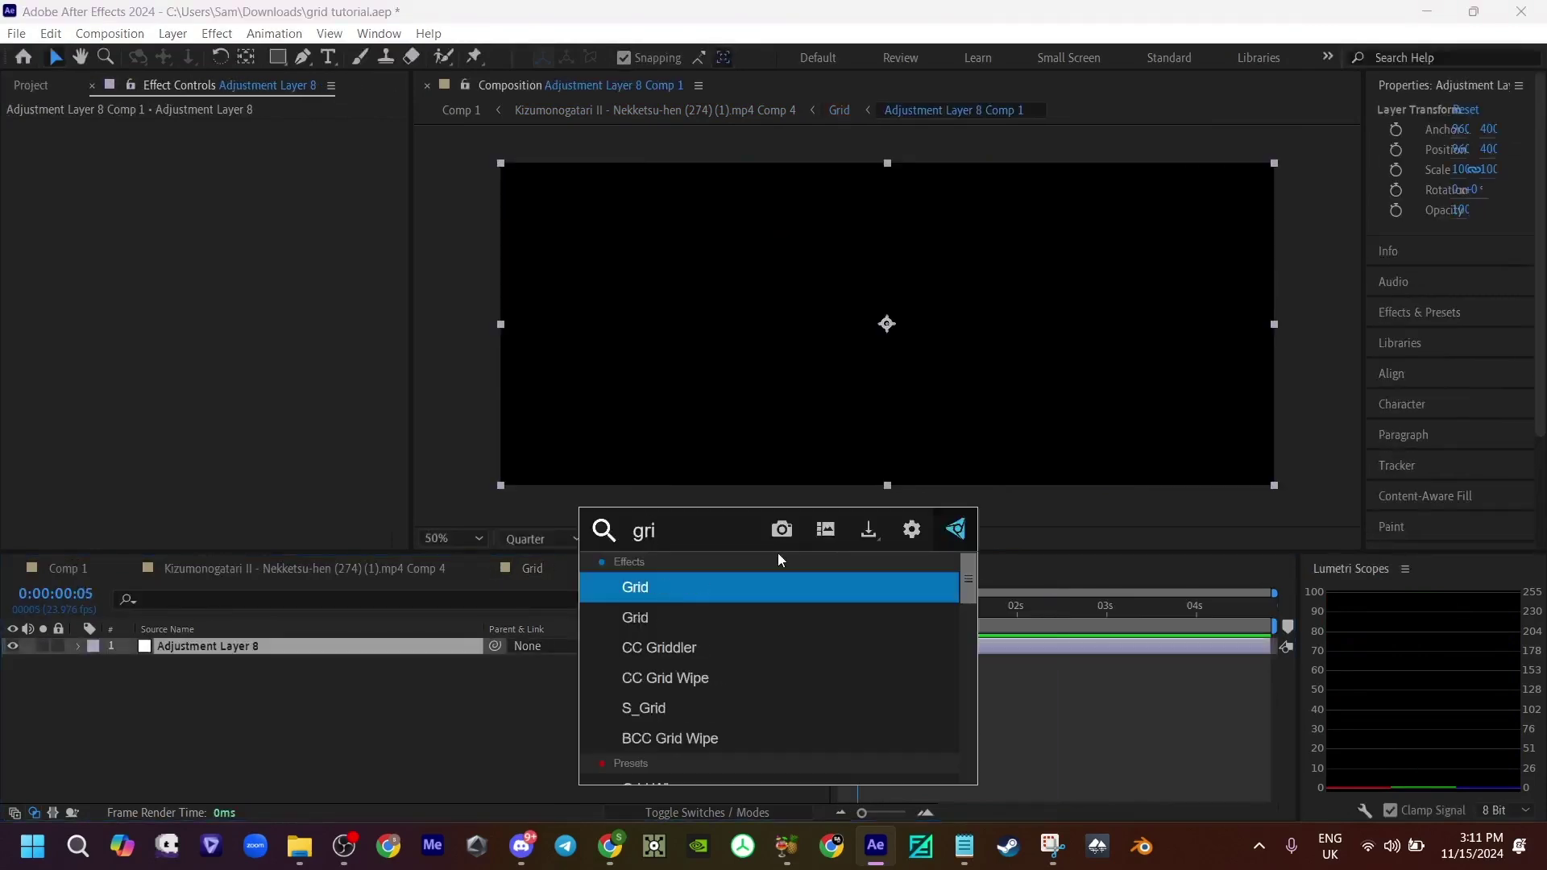
pyautogui.press('Return')
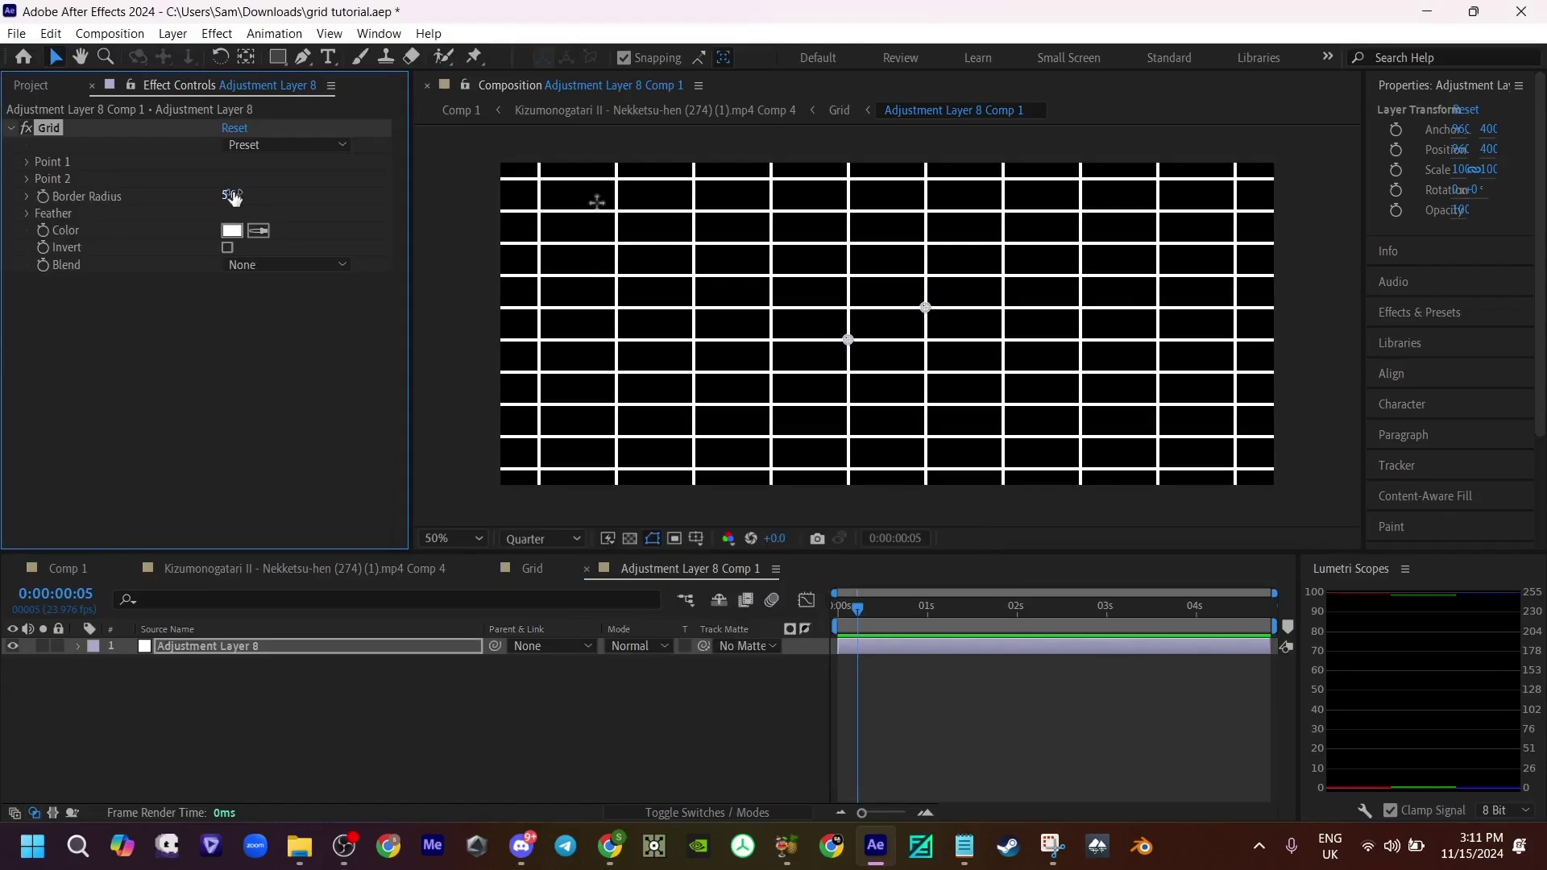
pyautogui.click(28, 162)
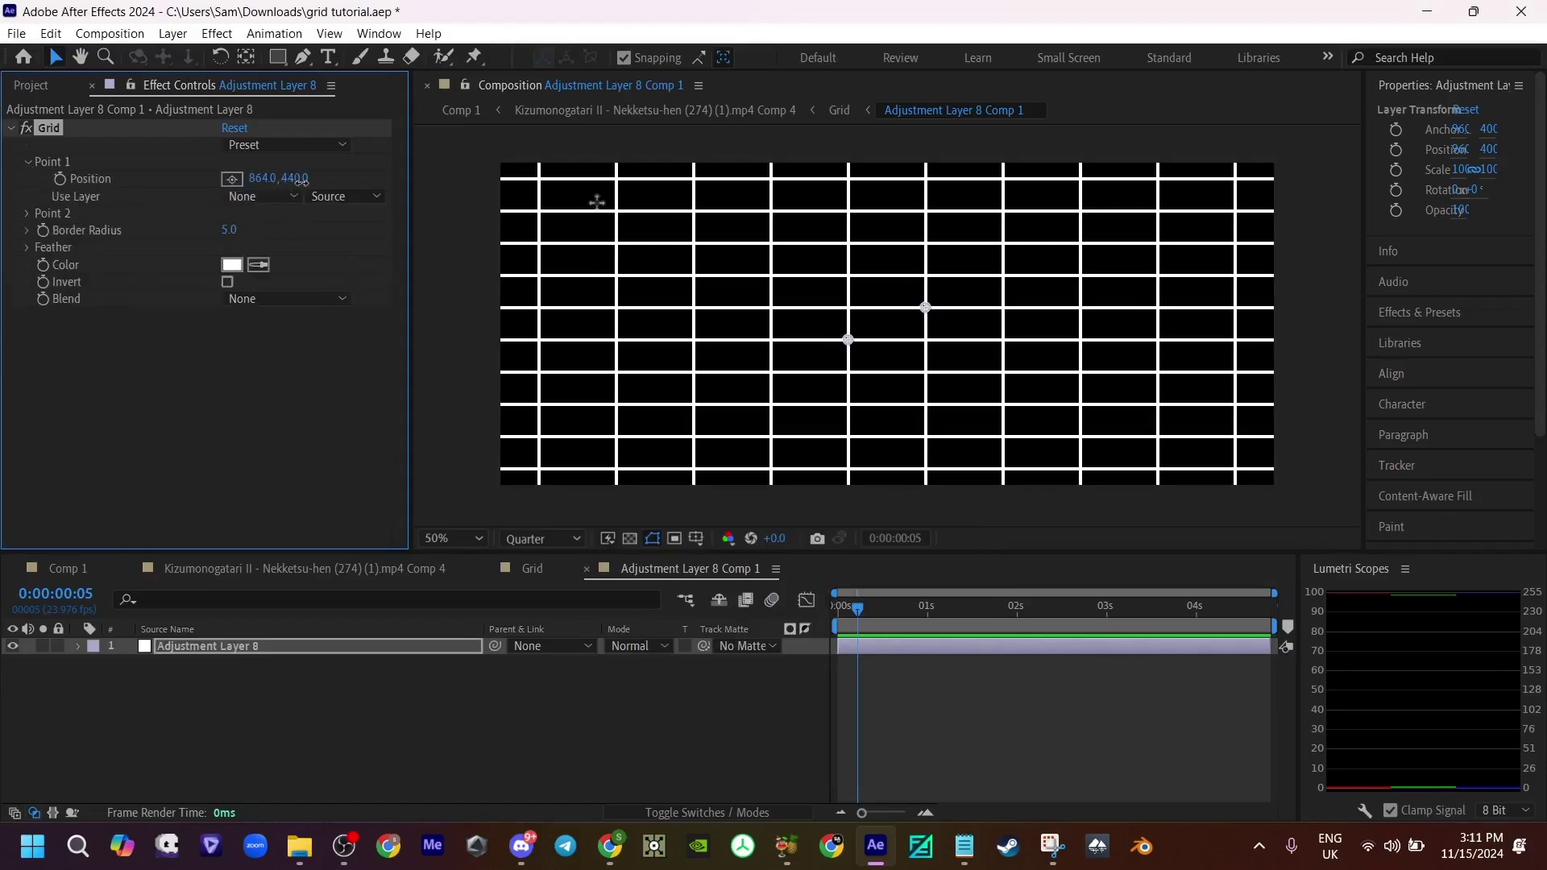
pyautogui.moveTo(301, 181); pyautogui.dragTo(178, 185)
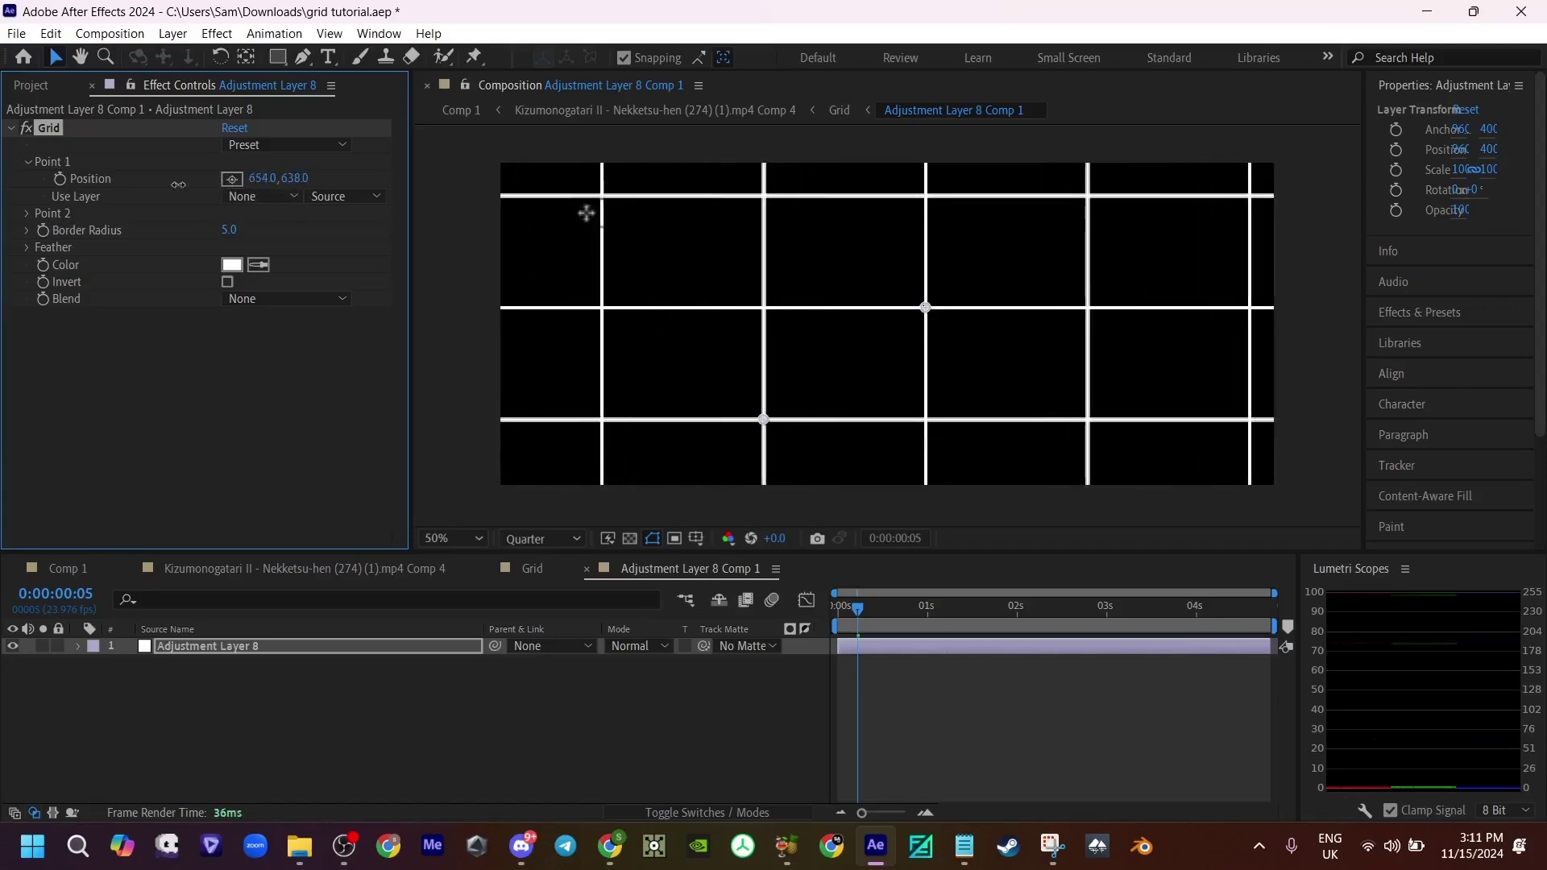
pyautogui.click(854, 674)
pyautogui.click(604, 428)
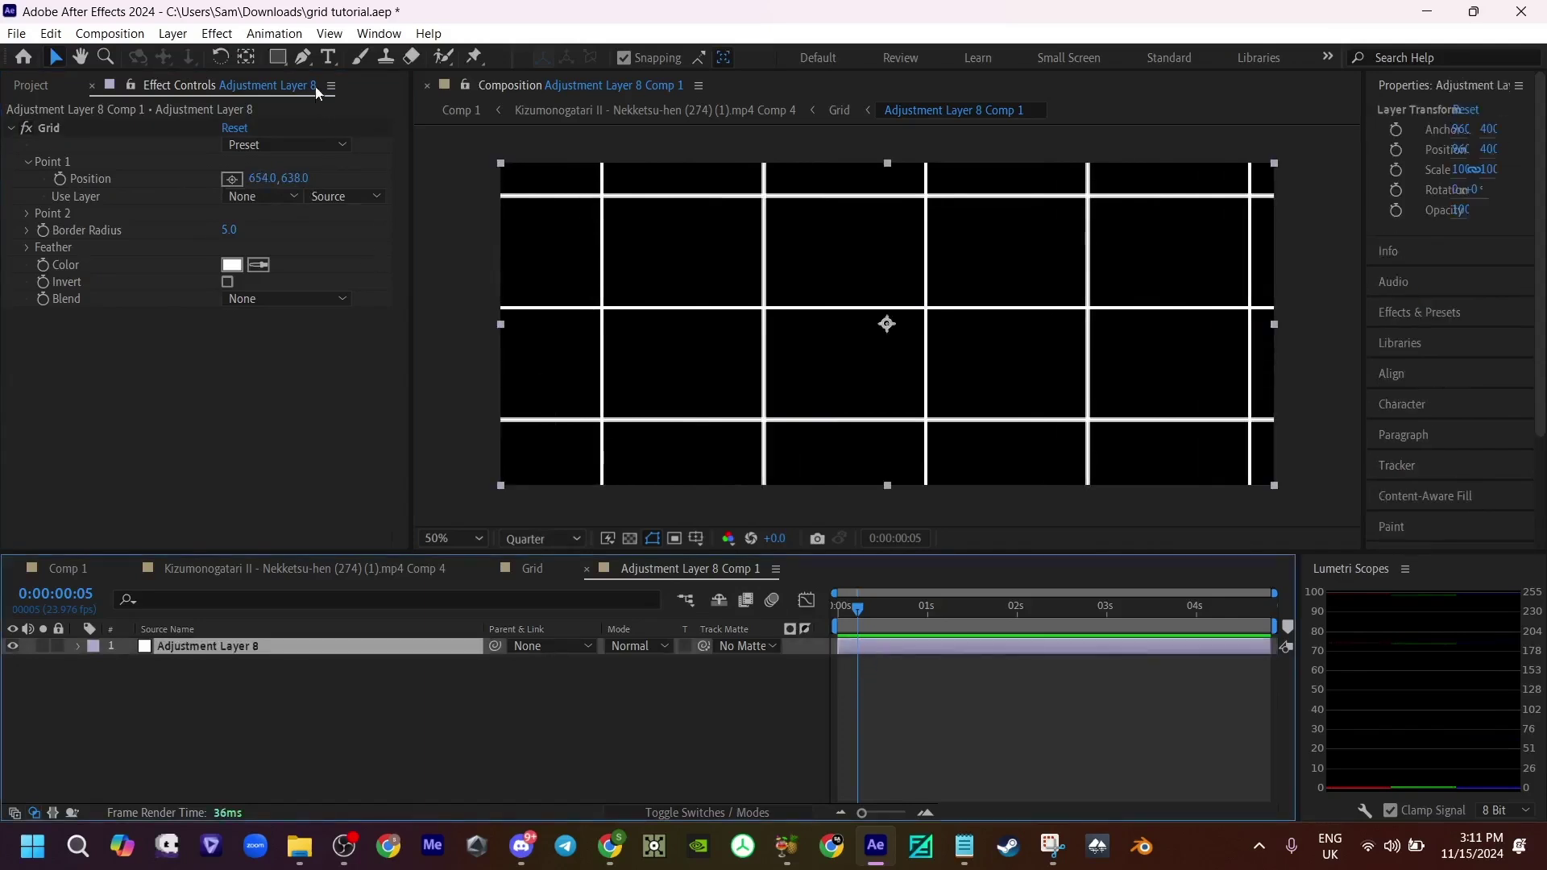
# Step: Add a text layer reading "1" in the second column of the grid
pyautogui.click(326, 57)
pyautogui.click(654, 279)
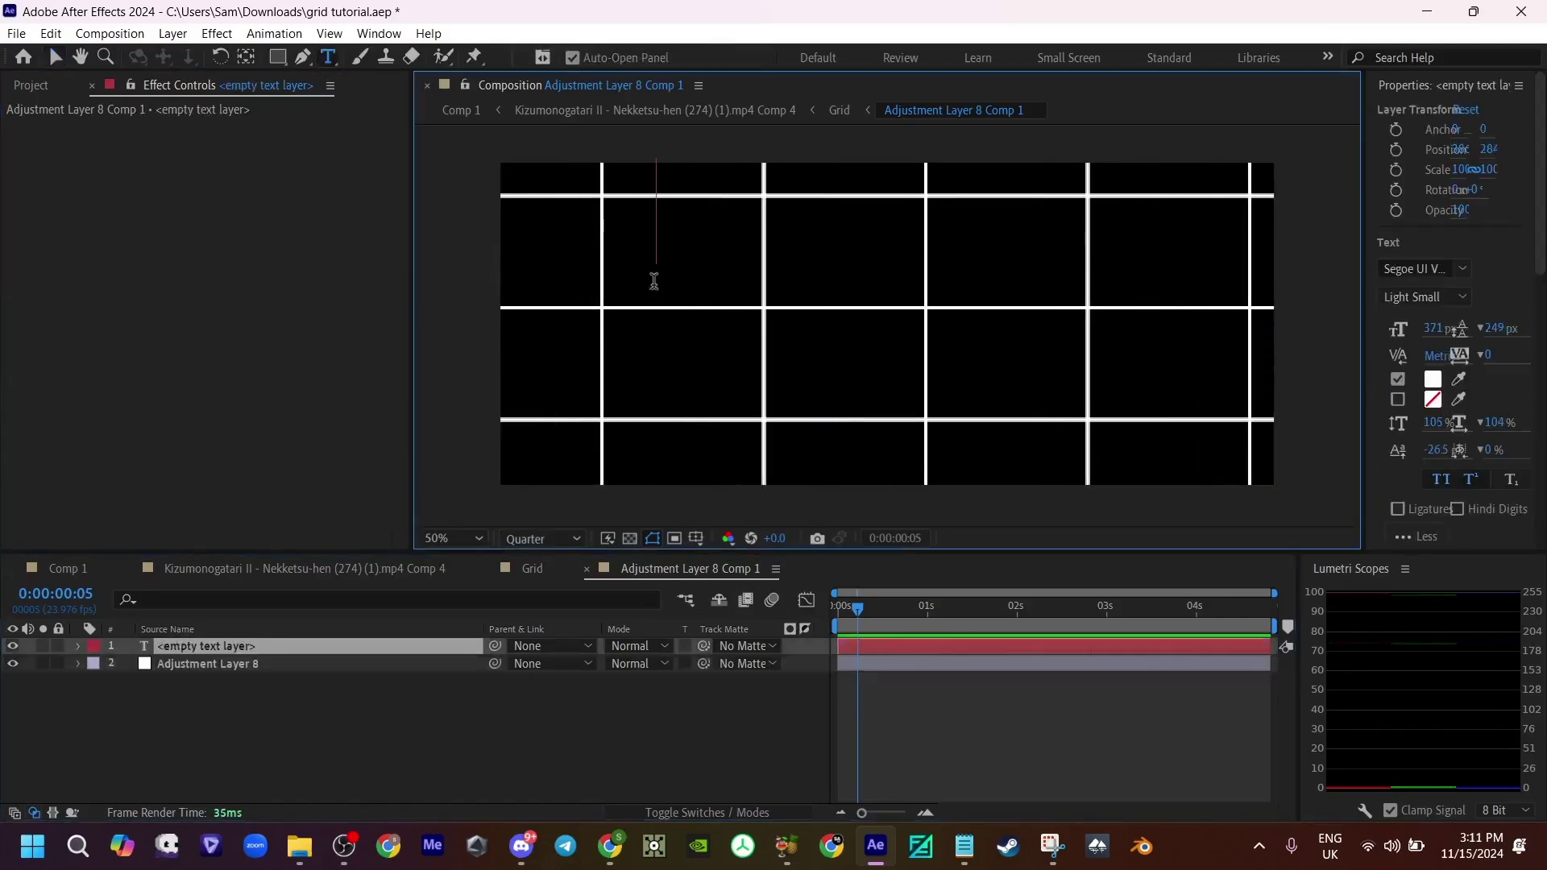
pyautogui.write('1')
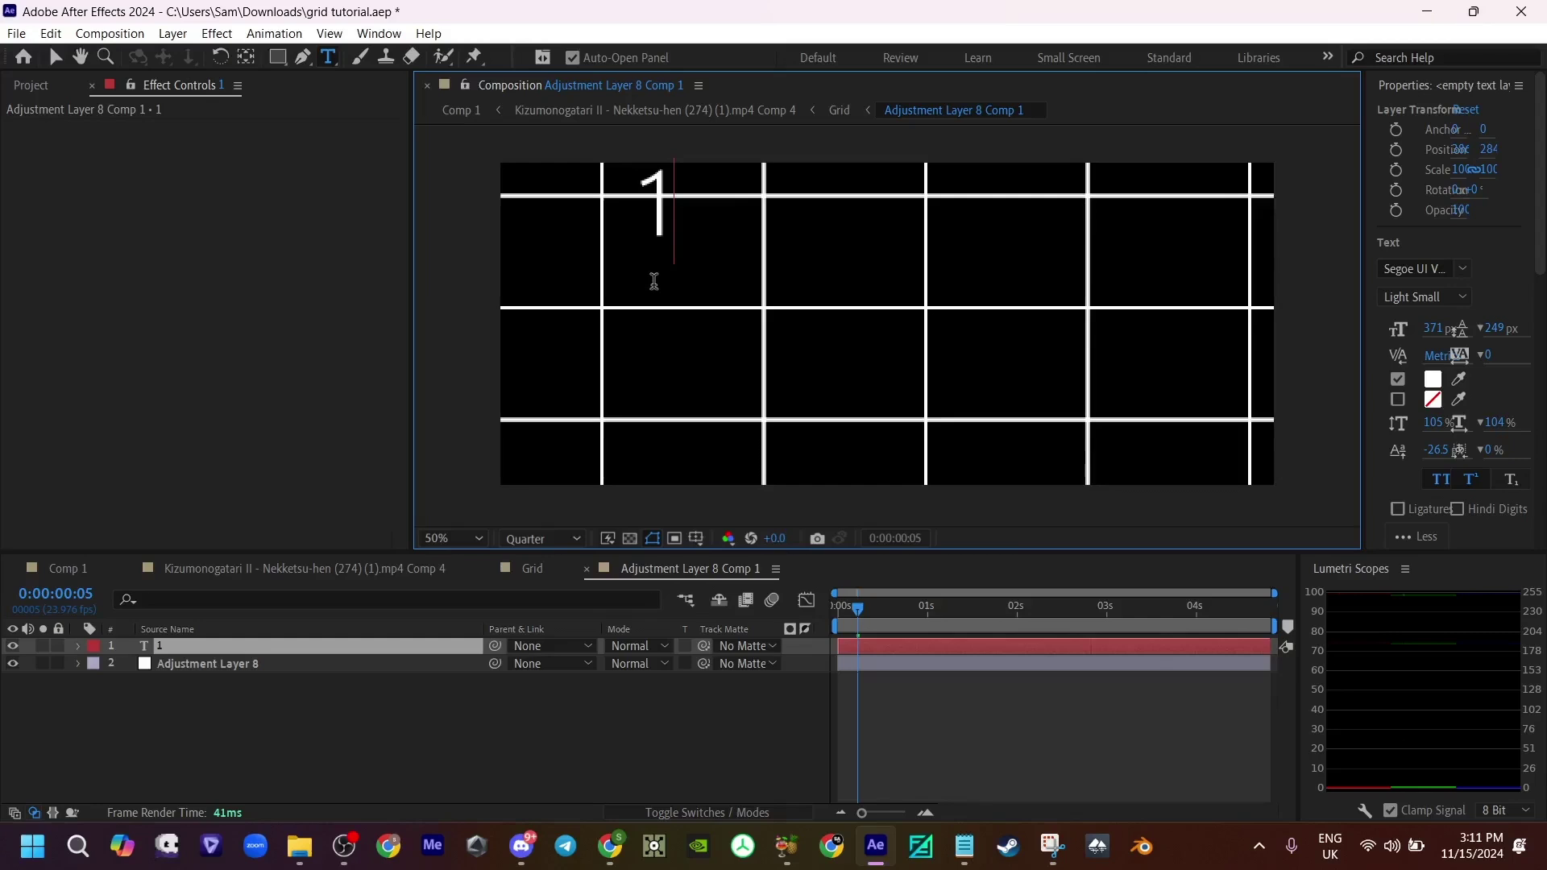
pyautogui.click(881, 663)
pyautogui.click(887, 645)
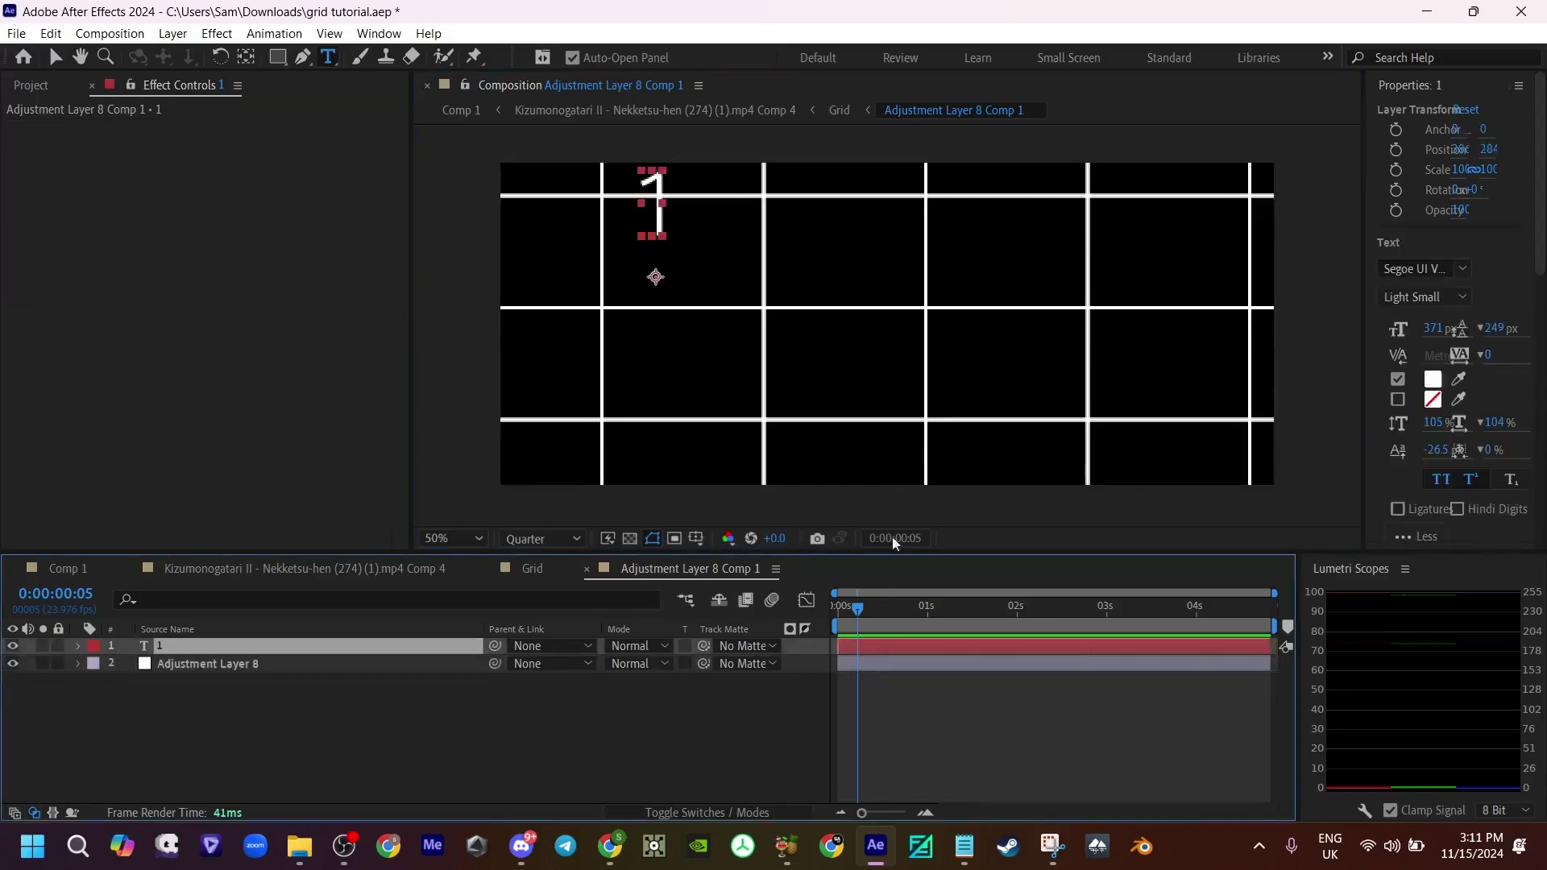
# Step: Scale the "1" text to 43% and position it in the upper-left corner of its grid cell
pyautogui.press('v')
pyautogui.moveTo(643, 223); pyautogui.dragTo(627, 240)
pyautogui.press('s')
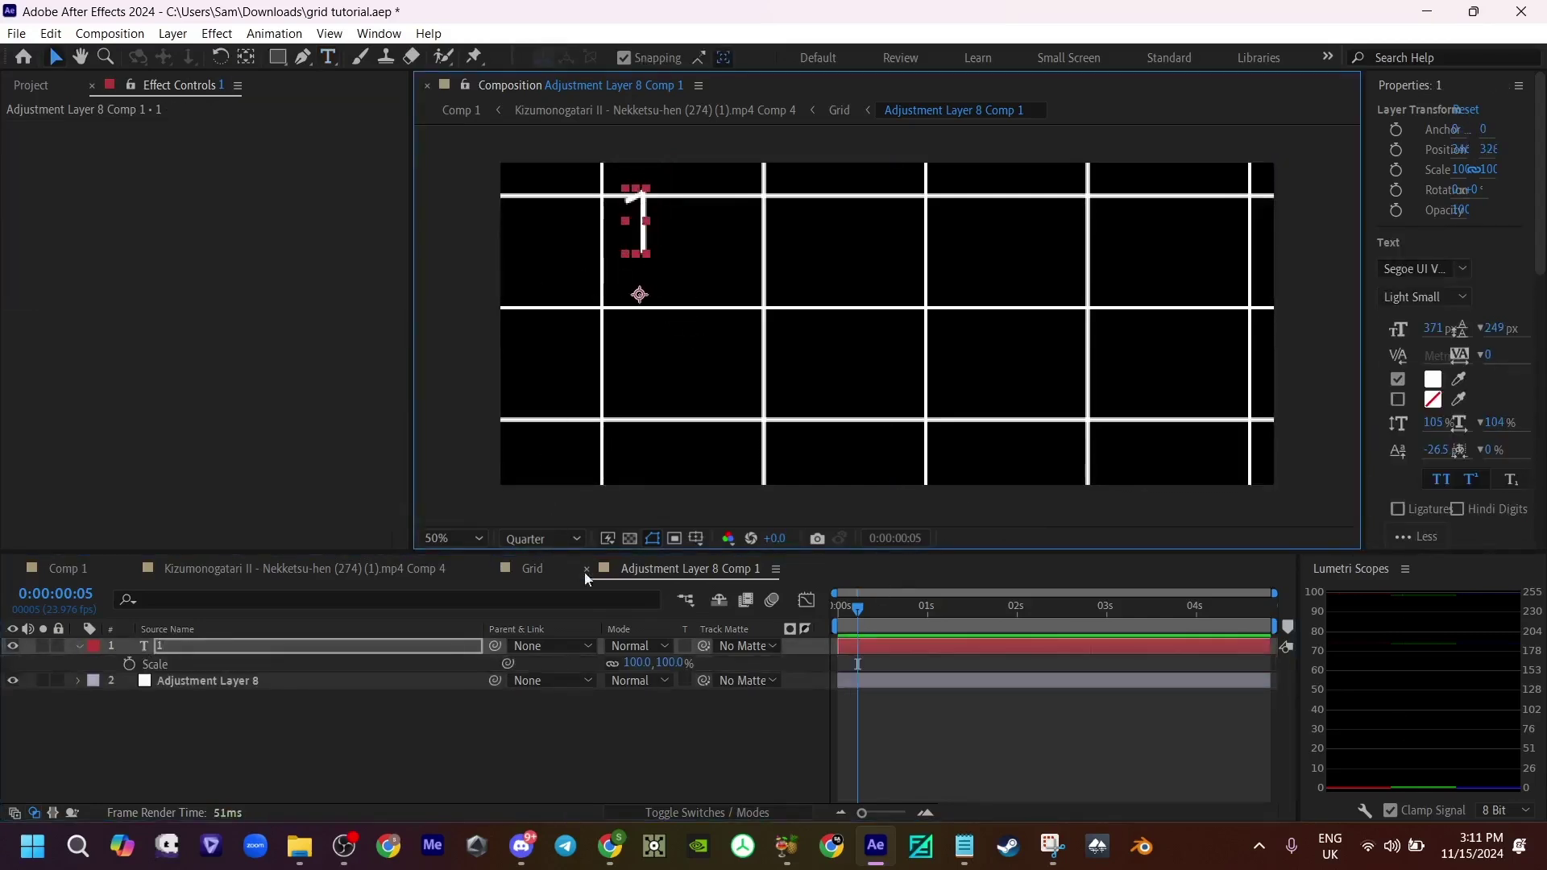
pyautogui.moveTo(670, 664); pyautogui.dragTo(631, 667)
pyautogui.scroll(2, 577, 415)
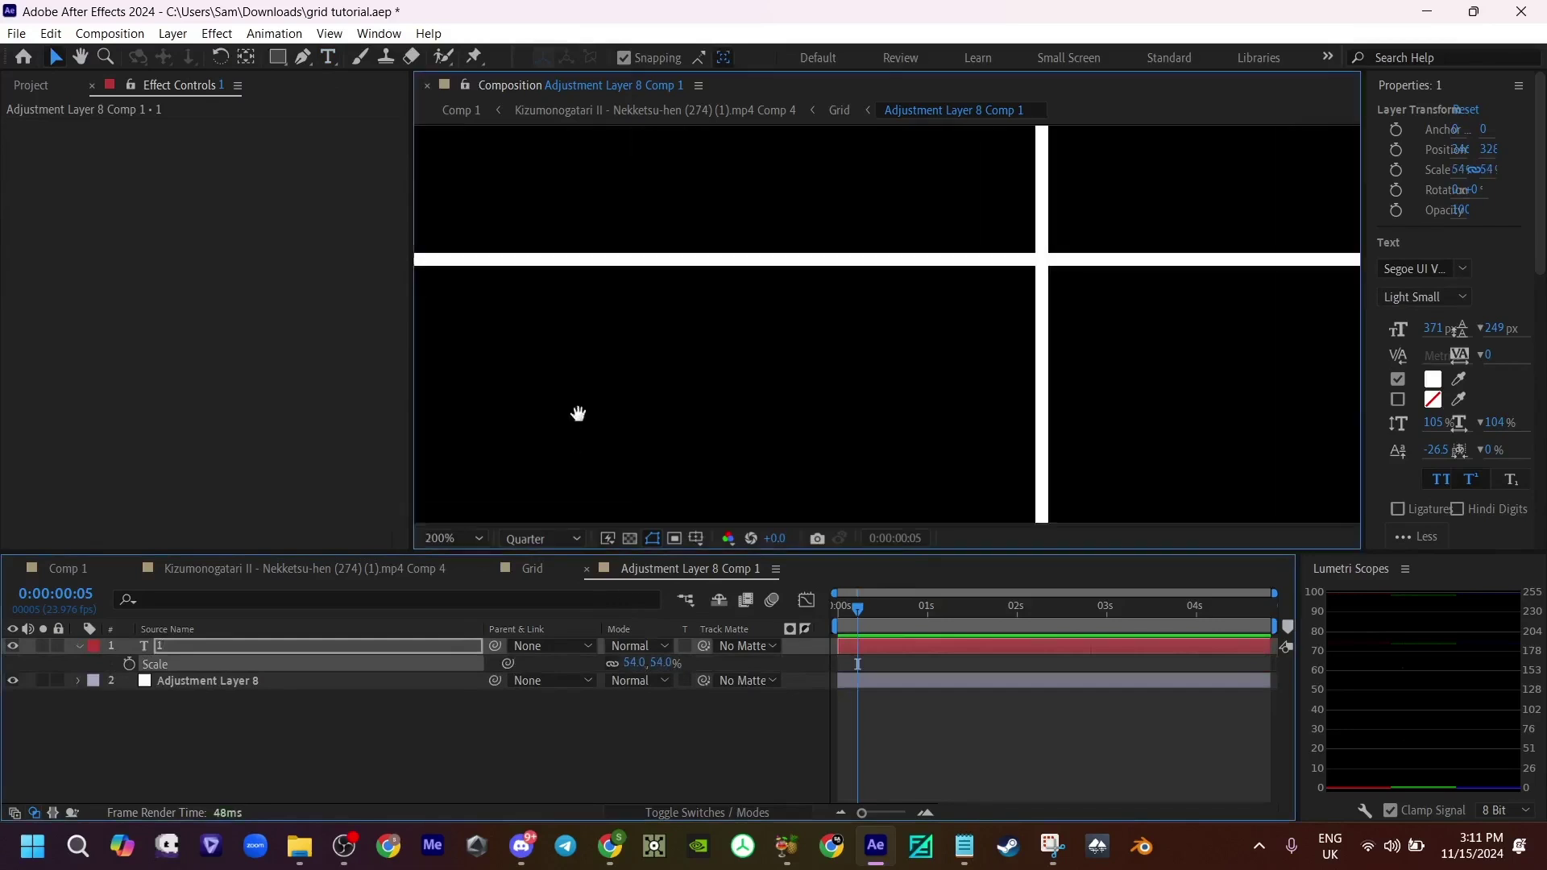
pyautogui.scroll(-1, 577, 414)
pyautogui.moveTo(526, 335); pyautogui.dragTo(676, 409)
pyautogui.moveTo(535, 281); pyautogui.dragTo(751, 328)
pyautogui.moveTo(660, 665); pyautogui.dragTo(650, 663)
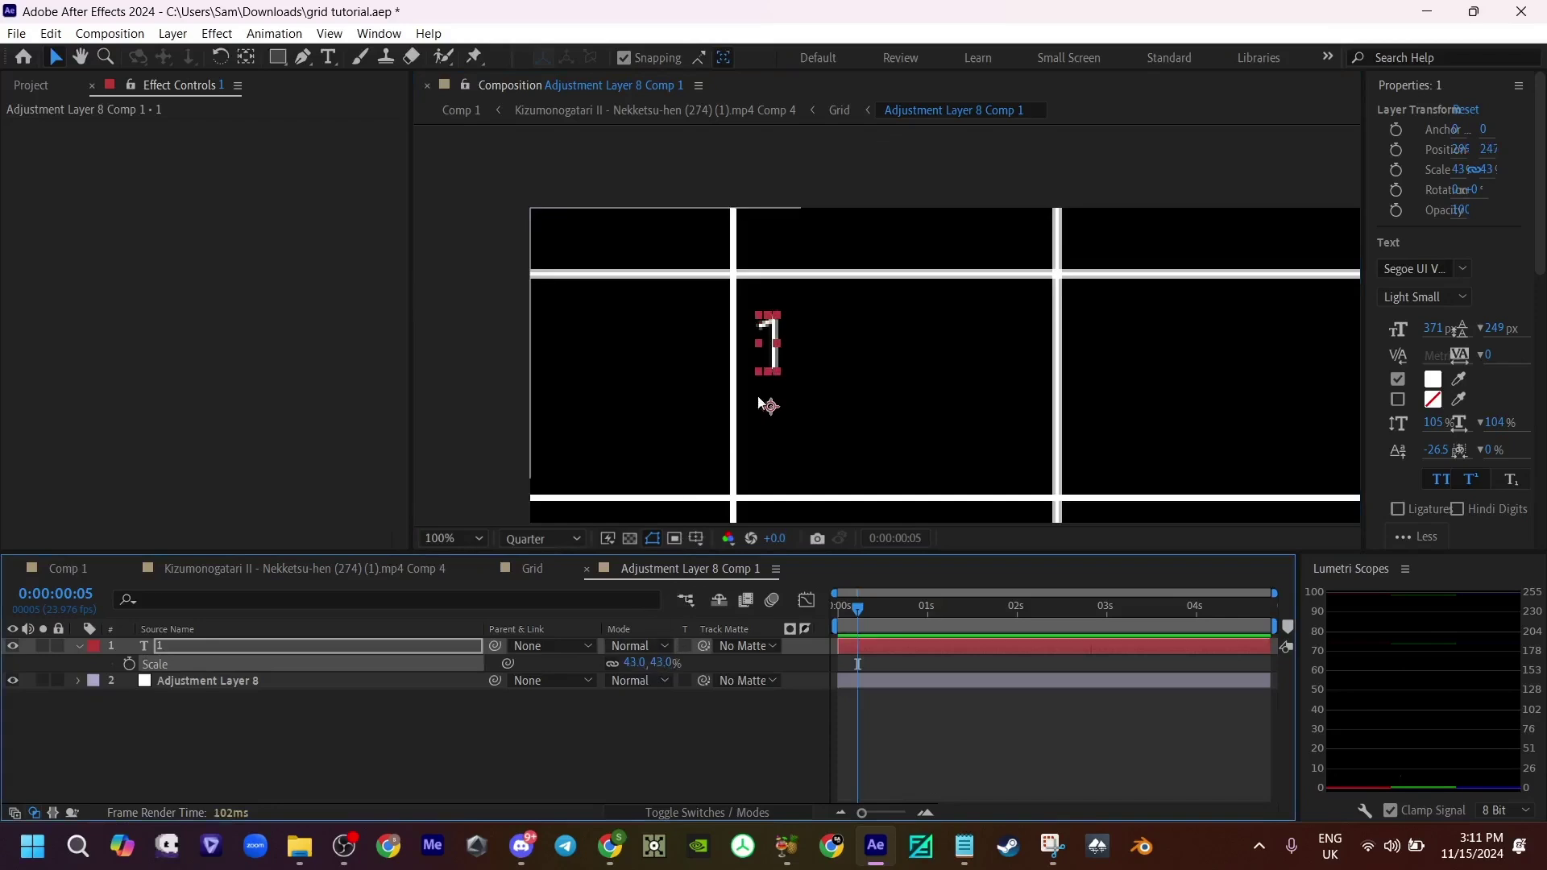
pyautogui.moveTo(771, 404); pyautogui.dragTo(647, 383)
# Step: Duplicate the "1" text layer above the grid adjustment layer
pyautogui.click(862, 681)
pyautogui.scroll(-4, 776, 408)
pyautogui.scroll(2, 777, 408)
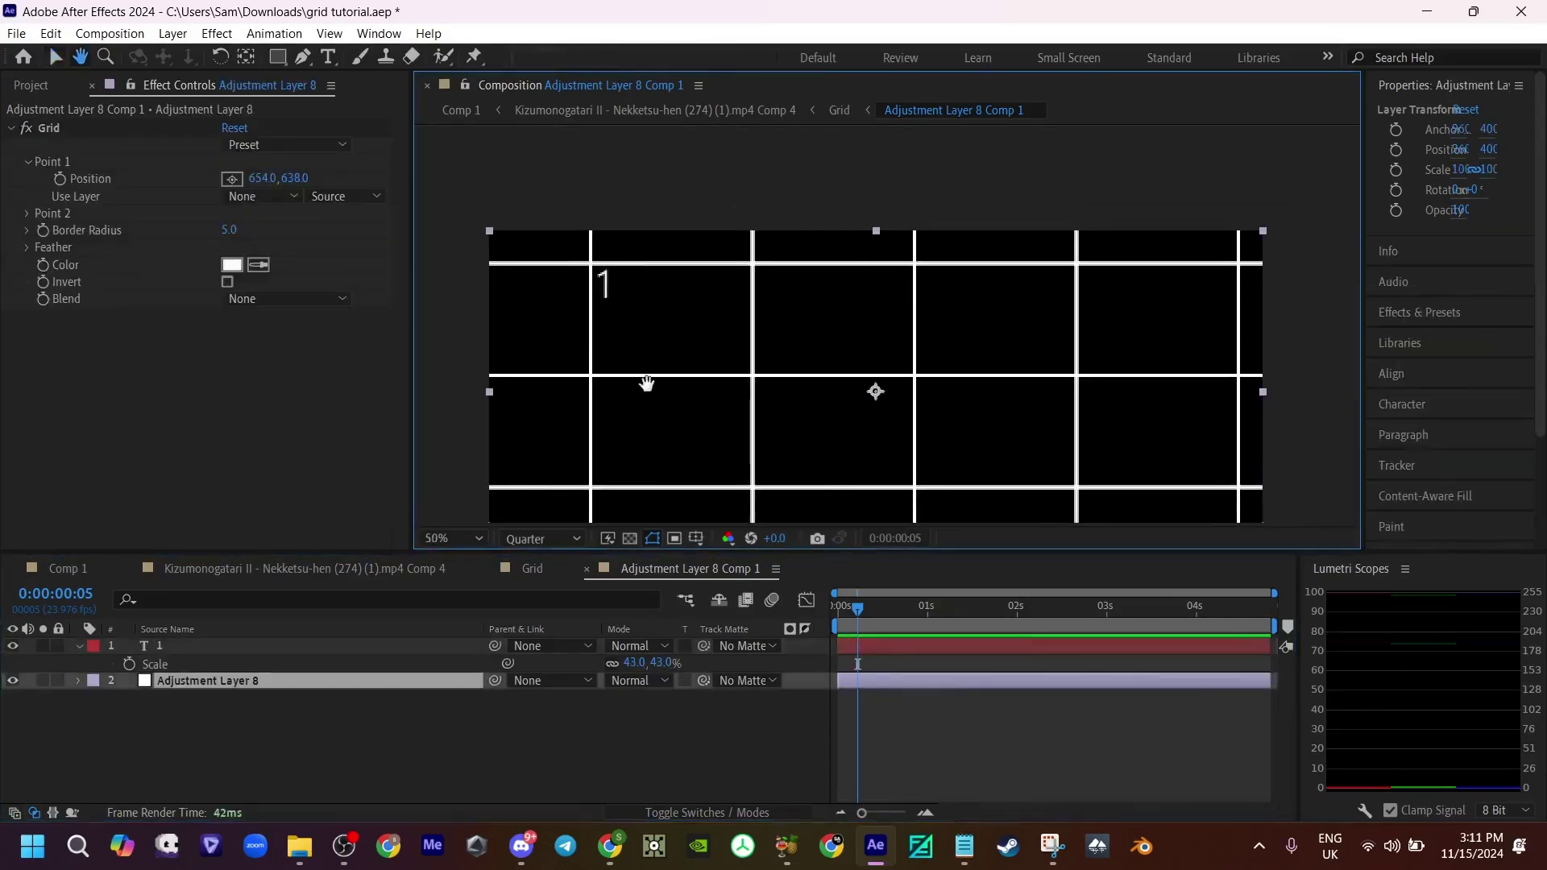
pyautogui.click(77, 650)
pyautogui.click(209, 649)
pyautogui.hotkey('ctrl', 'd')
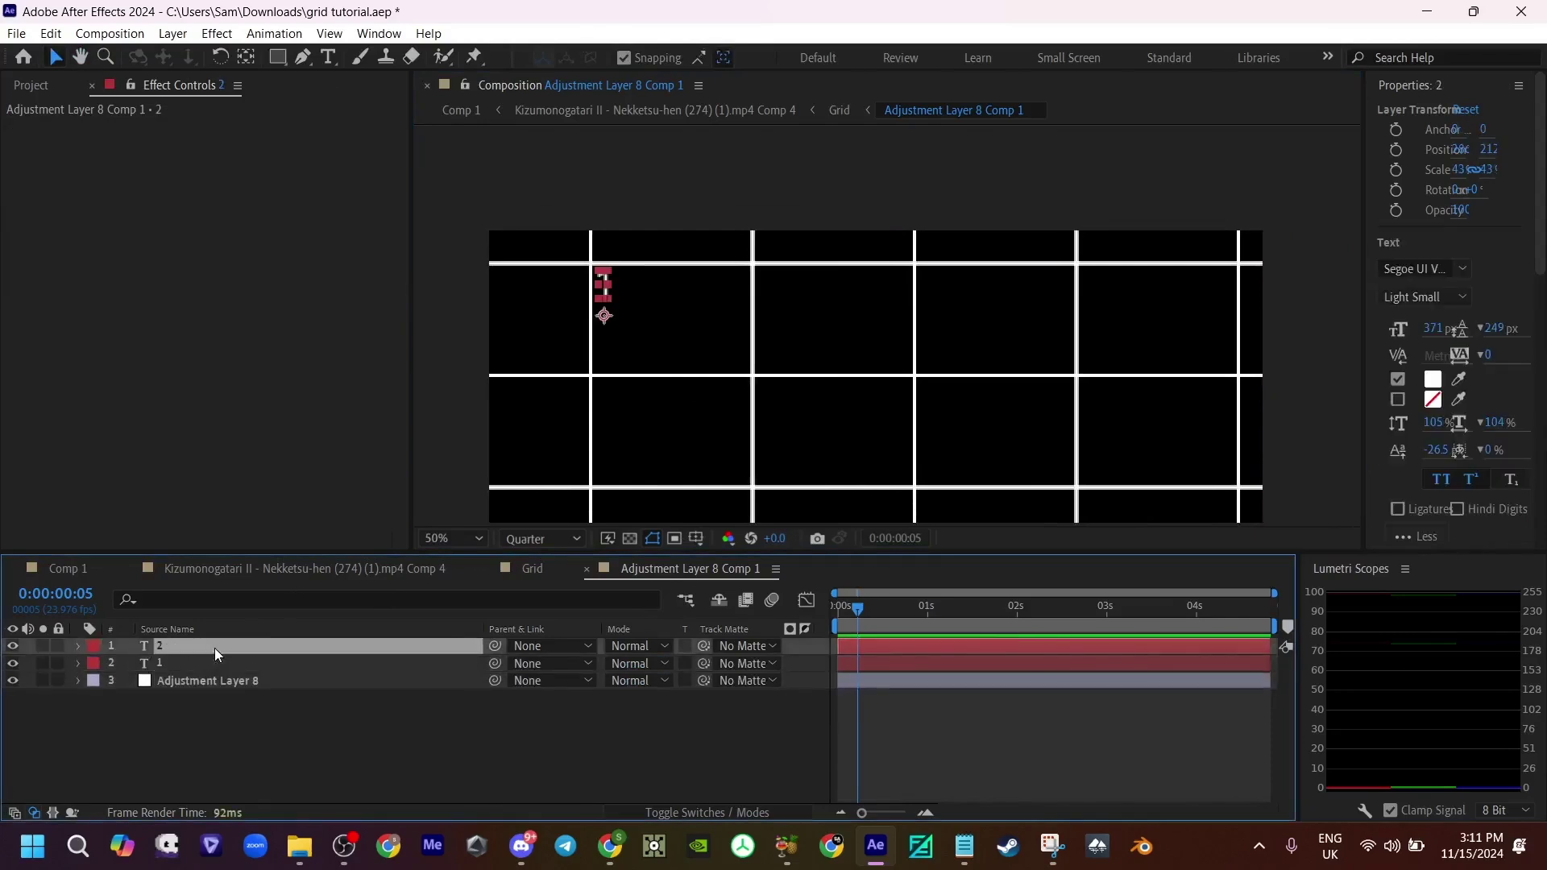
# Step: Spread the "1" across the row: set the duplicate's X position to 688 and add two more copies at X 1095 and 1489
pyautogui.press('p')
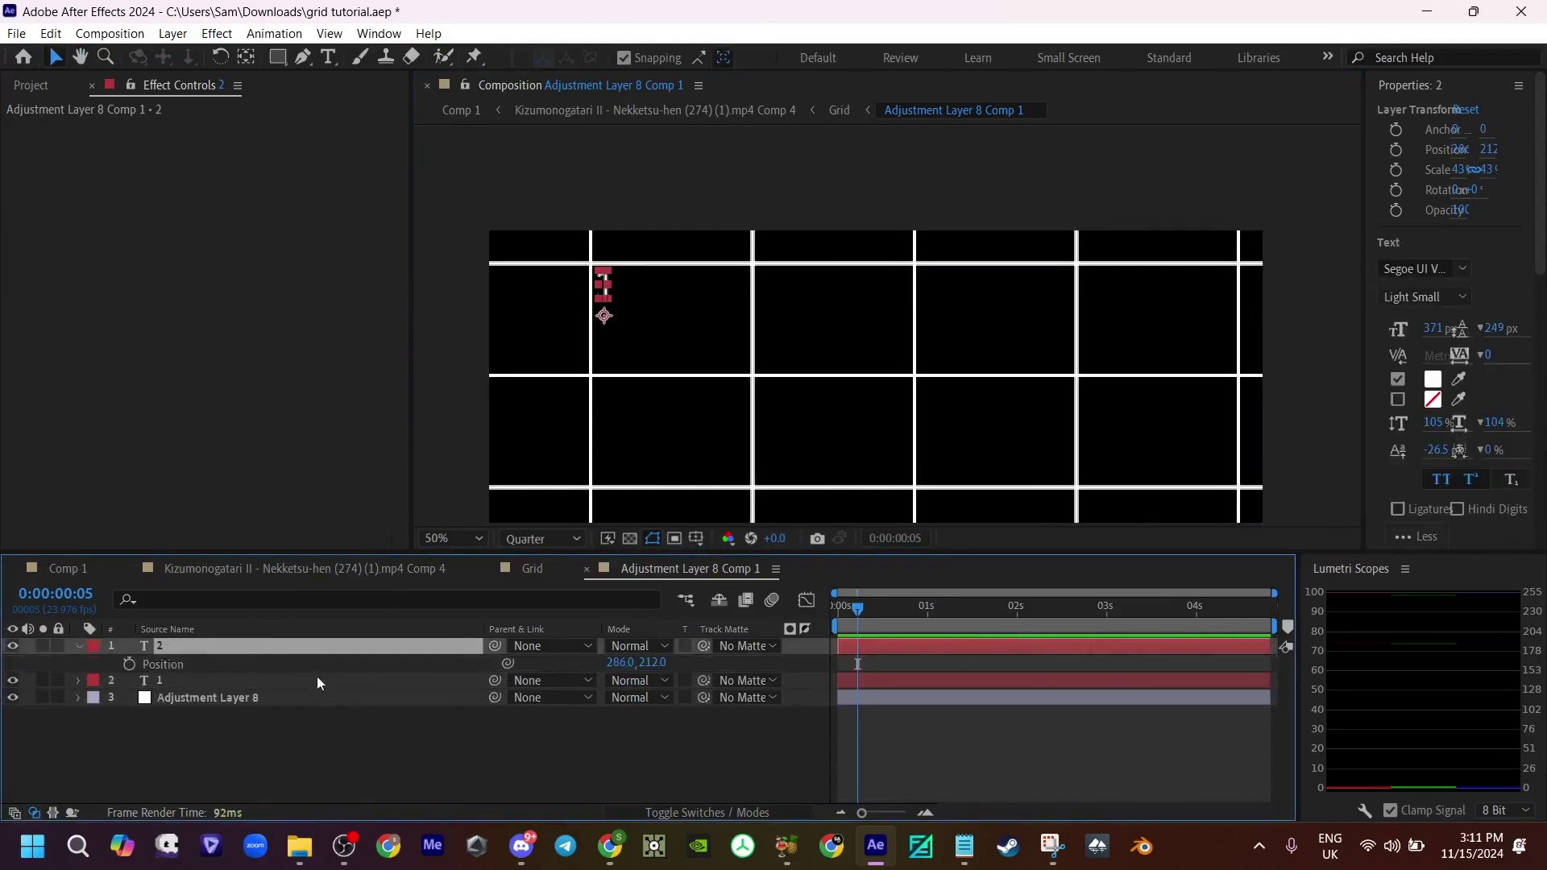
pyautogui.moveTo(619, 663); pyautogui.dragTo(1042, 660)
pyautogui.hotkey('ctrl', 'd')
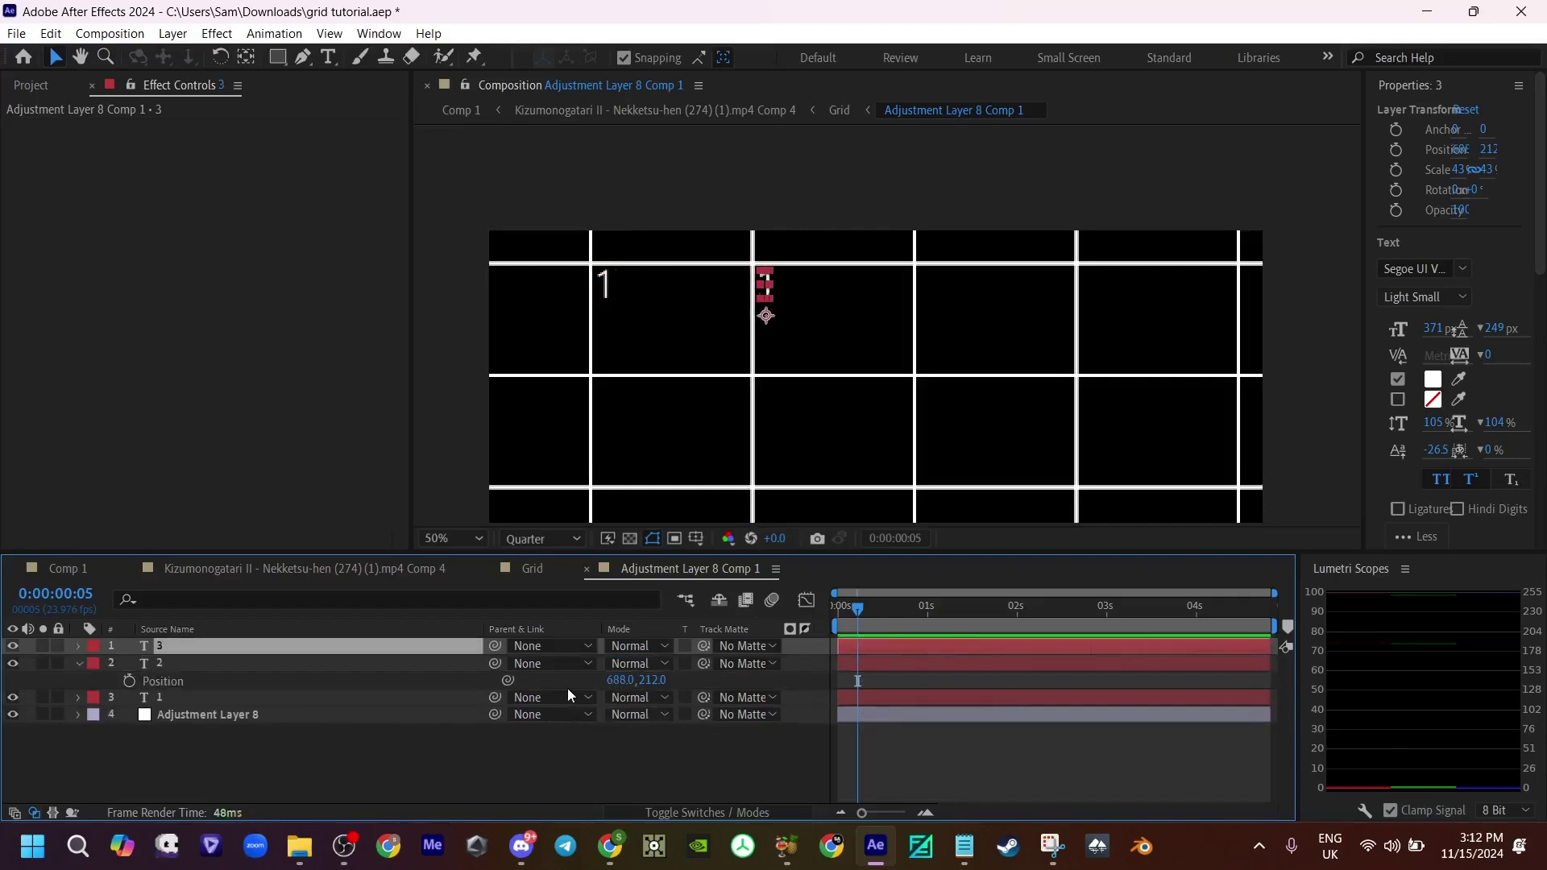
pyautogui.press('p')
pyautogui.moveTo(638, 663); pyautogui.dragTo(1061, 690)
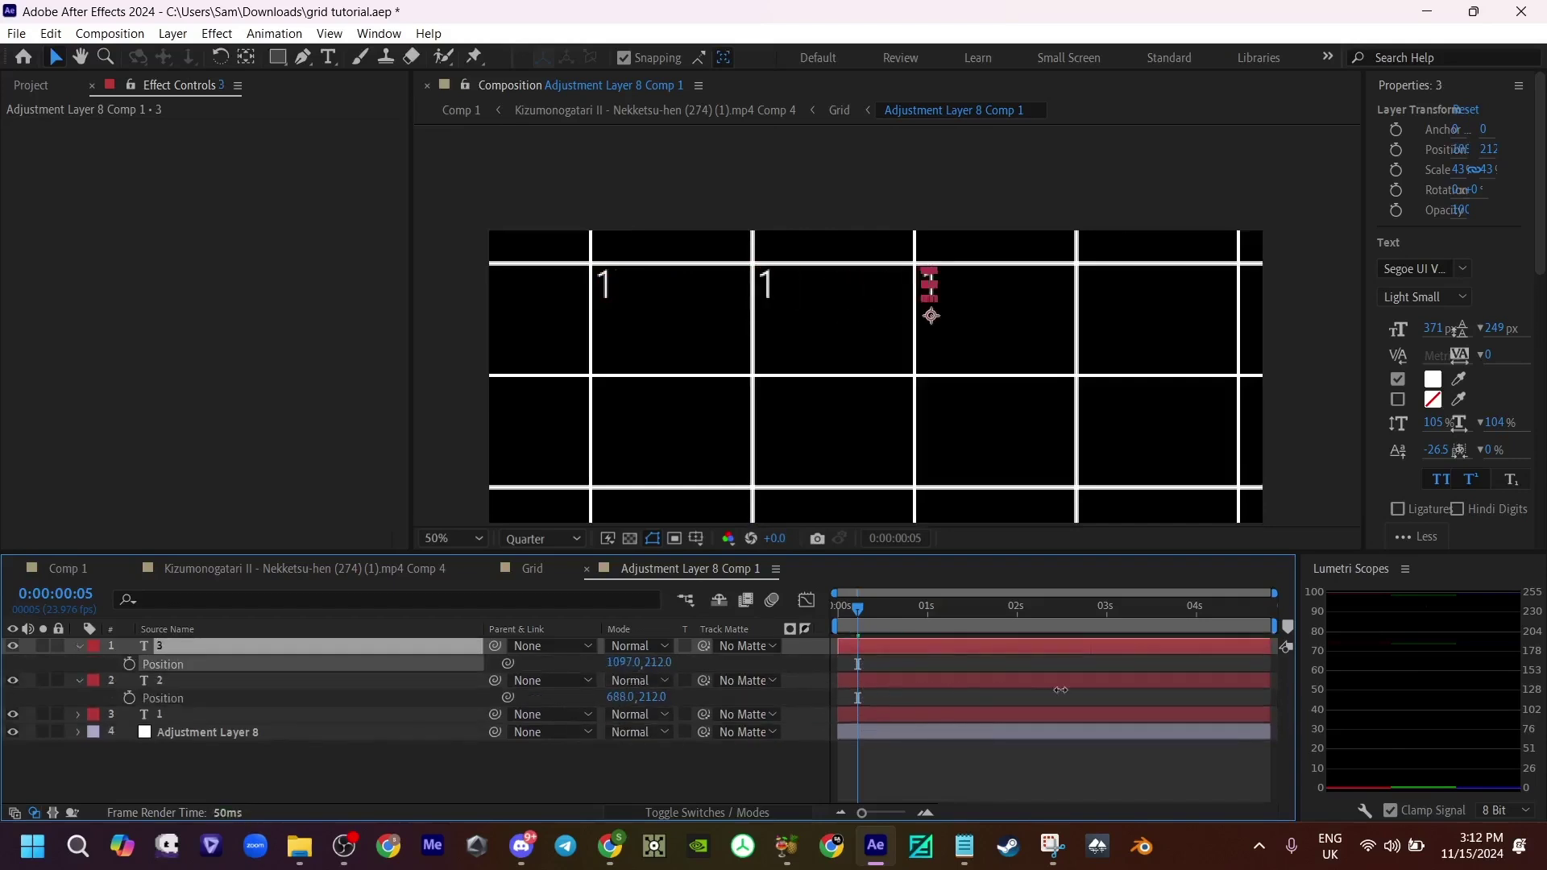
pyautogui.hotkey('ctrl', 'd')
pyautogui.press('p')
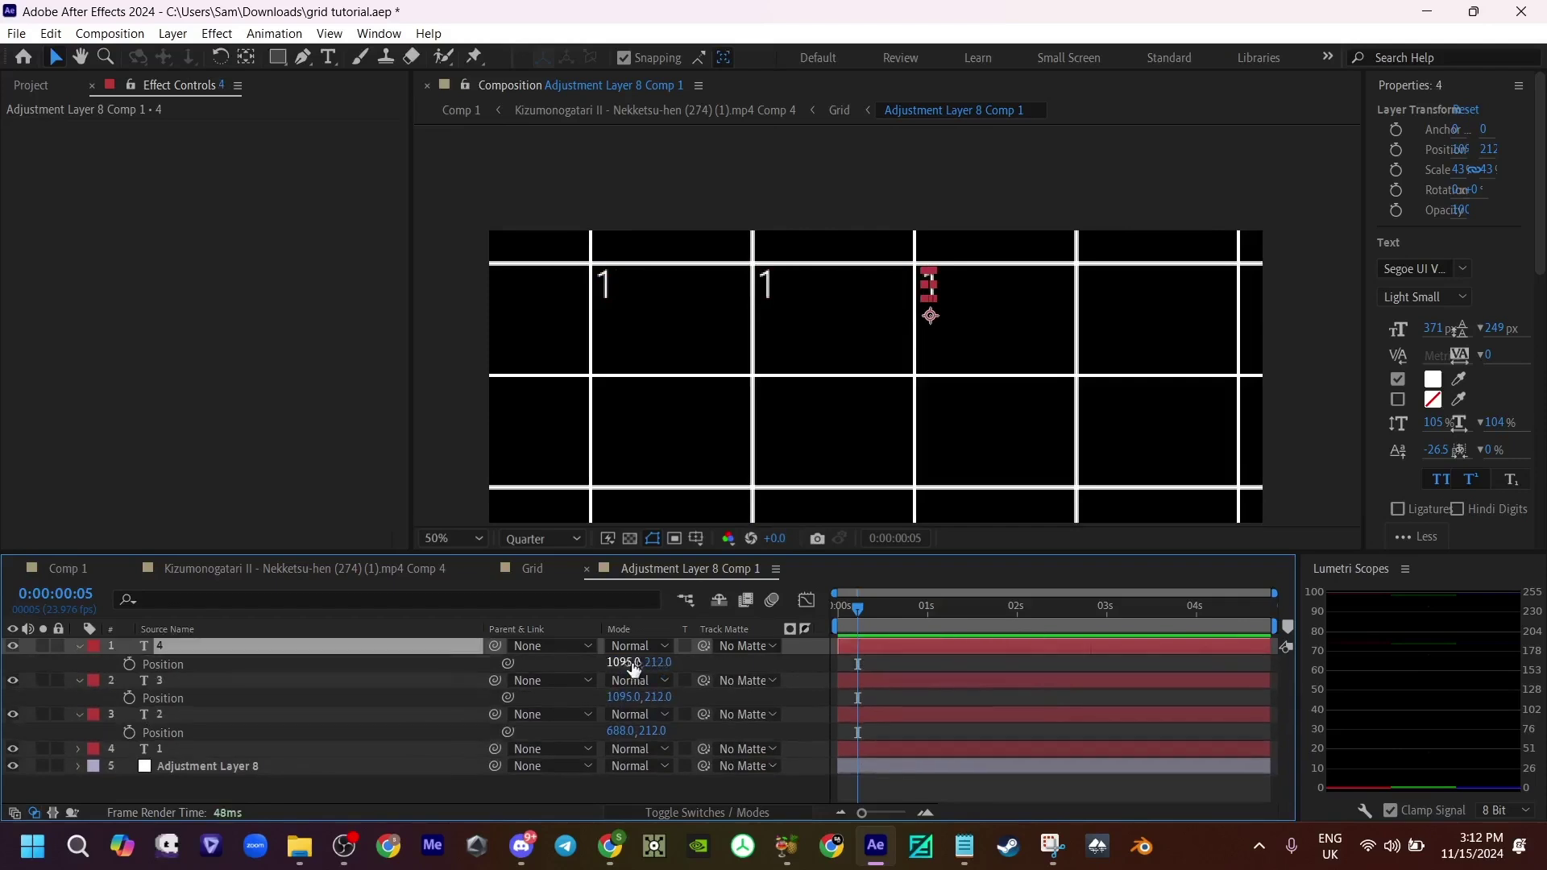
pyautogui.moveTo(625, 663); pyautogui.dragTo(1016, 686)
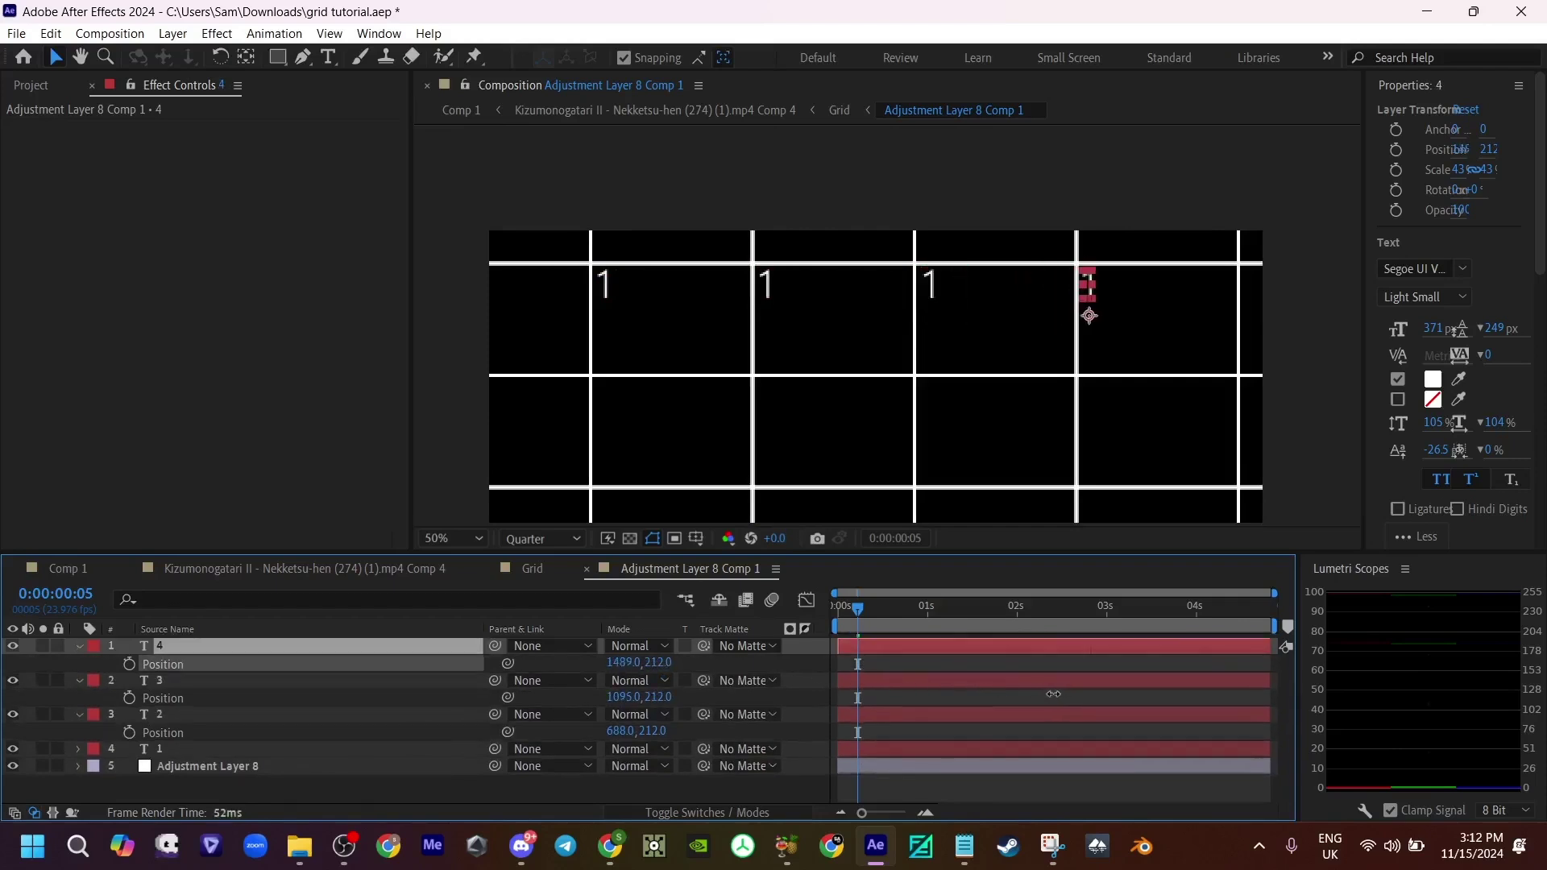
# Step: Duplicate all four "1" text layers and move the copies to the second row of cells at Y position 497
pyautogui.click(941, 749)
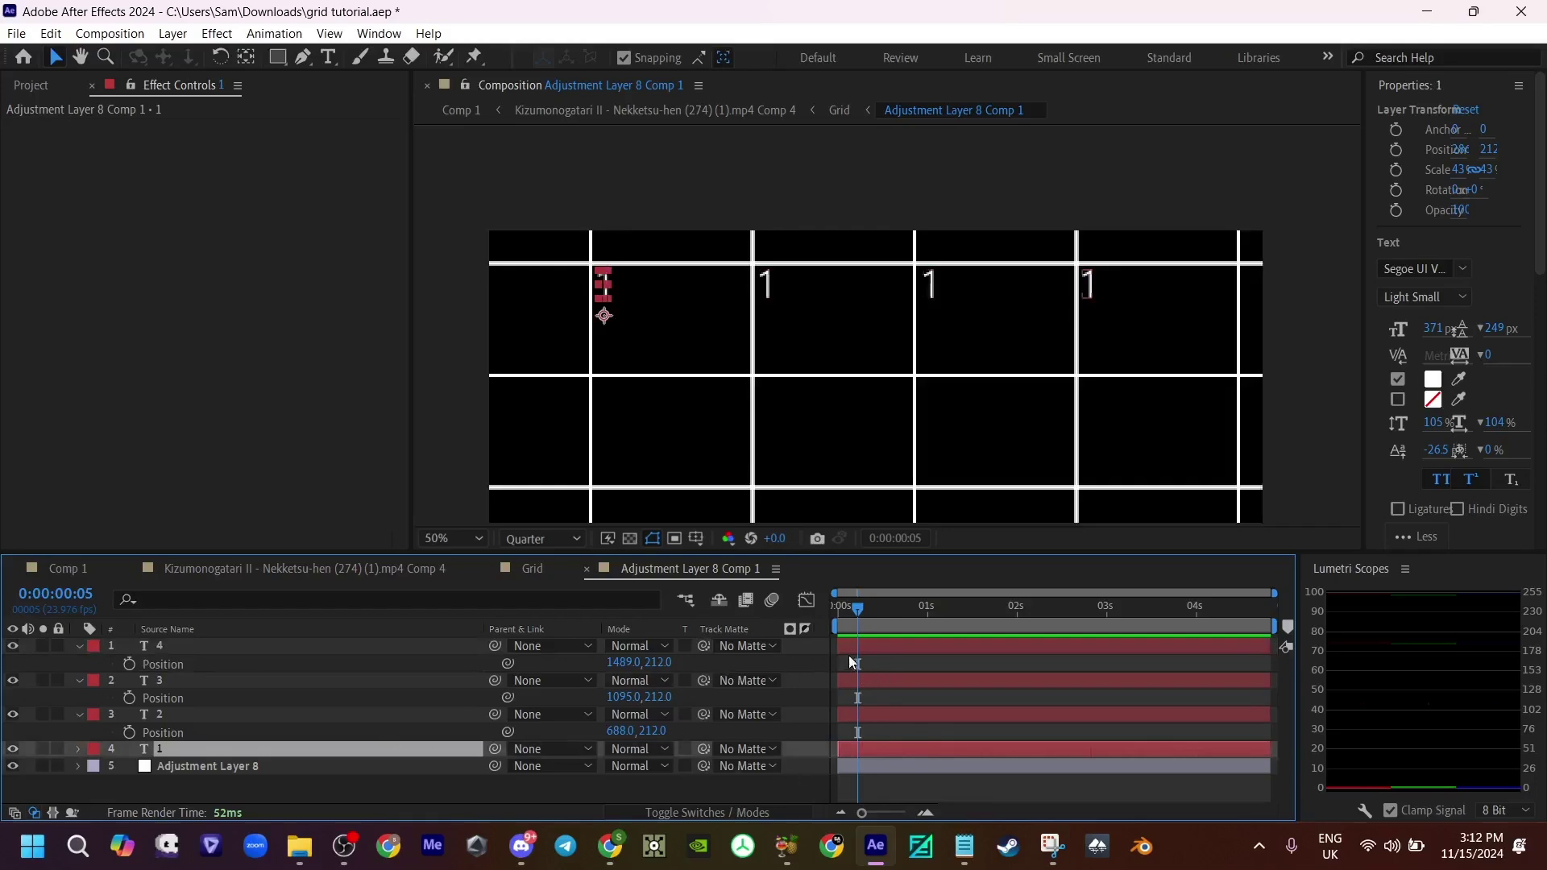
pyautogui.keyDown('shift'); pyautogui.click(874, 650); pyautogui.keyUp('shift')
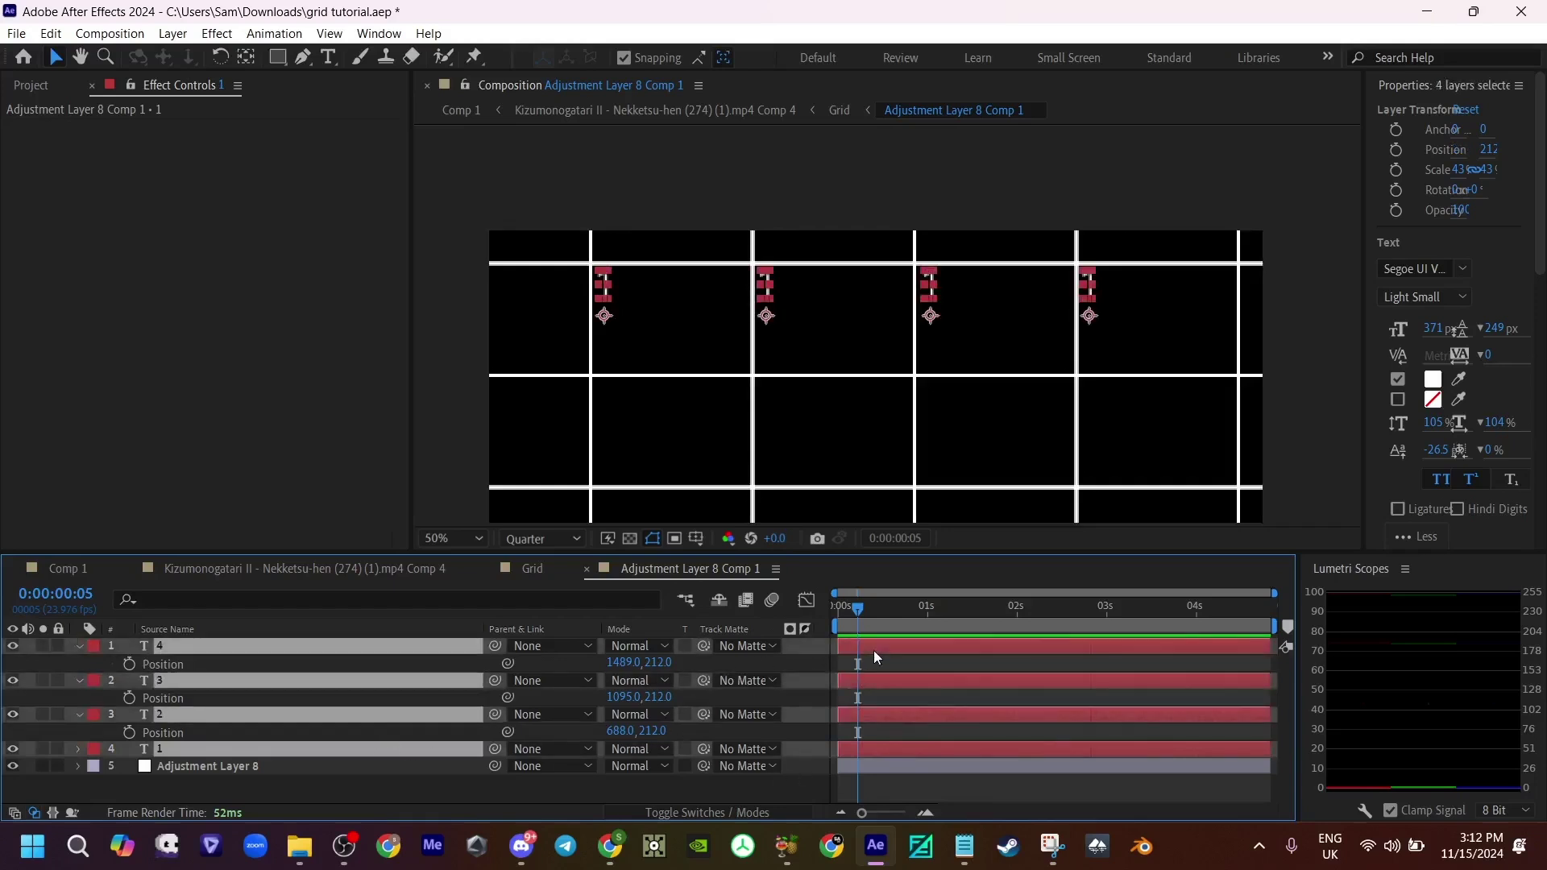
pyautogui.hotkey('ctrl', 'd')
pyautogui.moveTo(259, 689); pyautogui.dragTo(245, 660)
pyautogui.press('p')
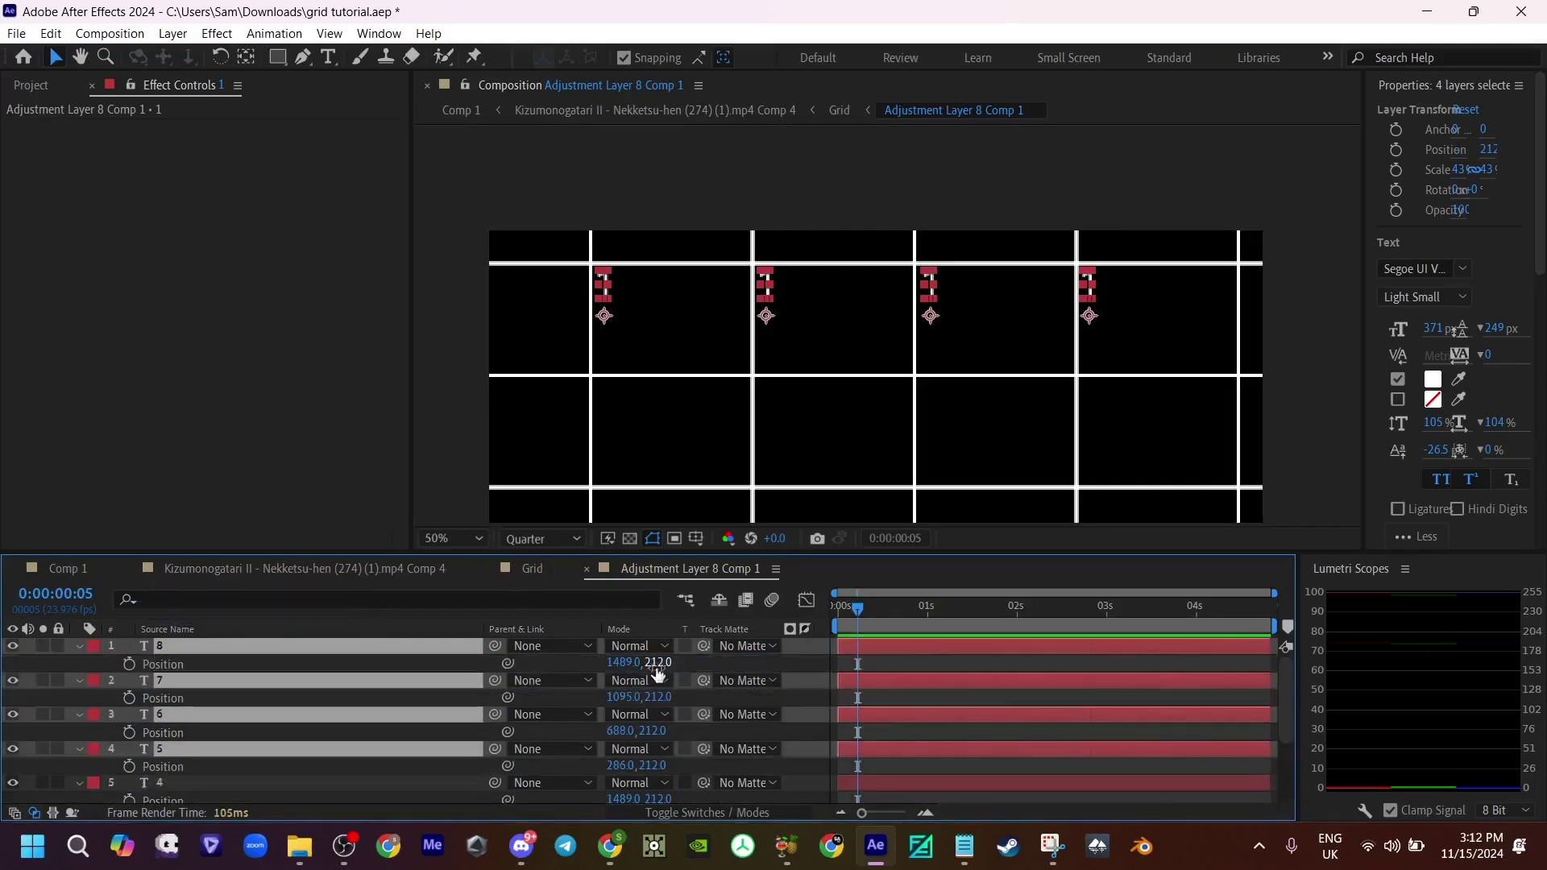
pyautogui.moveTo(657, 662); pyautogui.dragTo(830, 782)
# Step: Duplicate the second row of "1" labels and move the copies to the third row of cells at Y position 787
pyautogui.hotkey('ctrl', 'd')
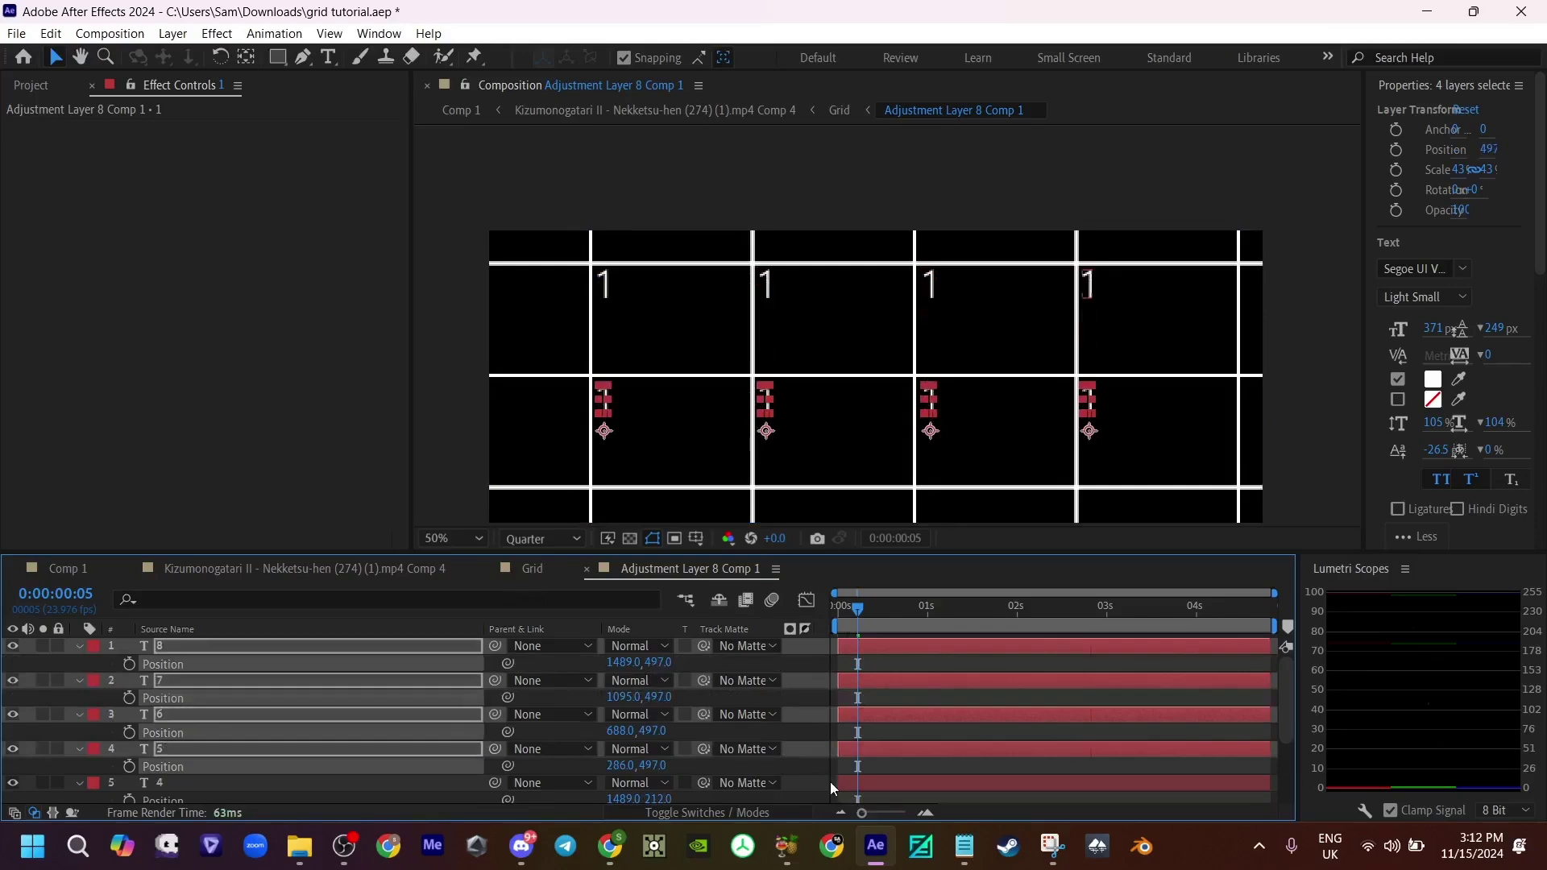
pyautogui.moveTo(331, 699); pyautogui.dragTo(355, 665)
pyautogui.press('p')
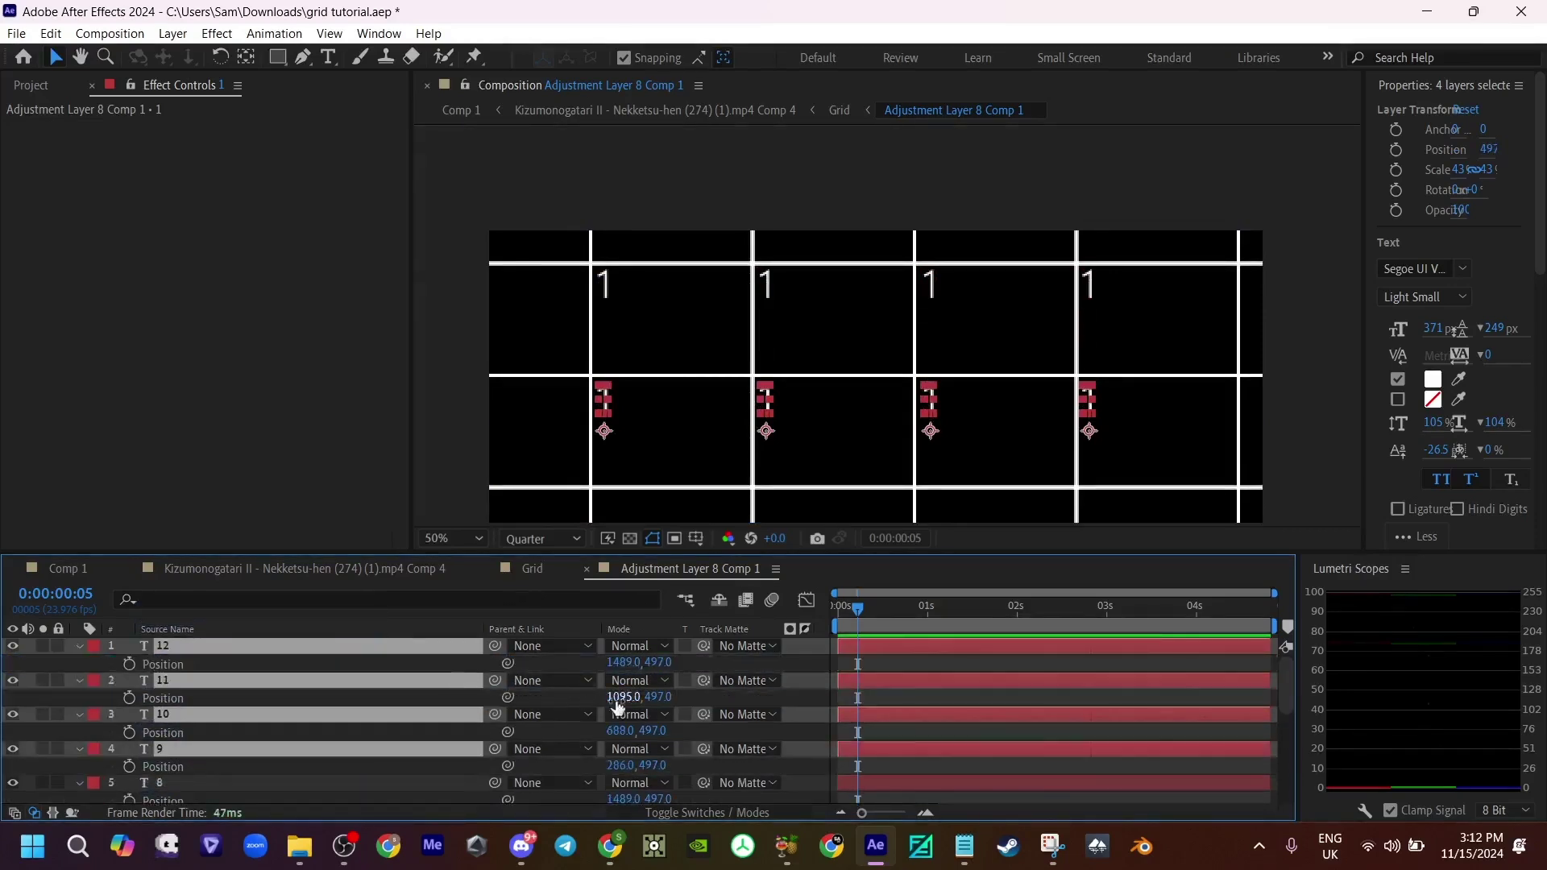
pyautogui.moveTo(658, 662); pyautogui.dragTo(848, 764)
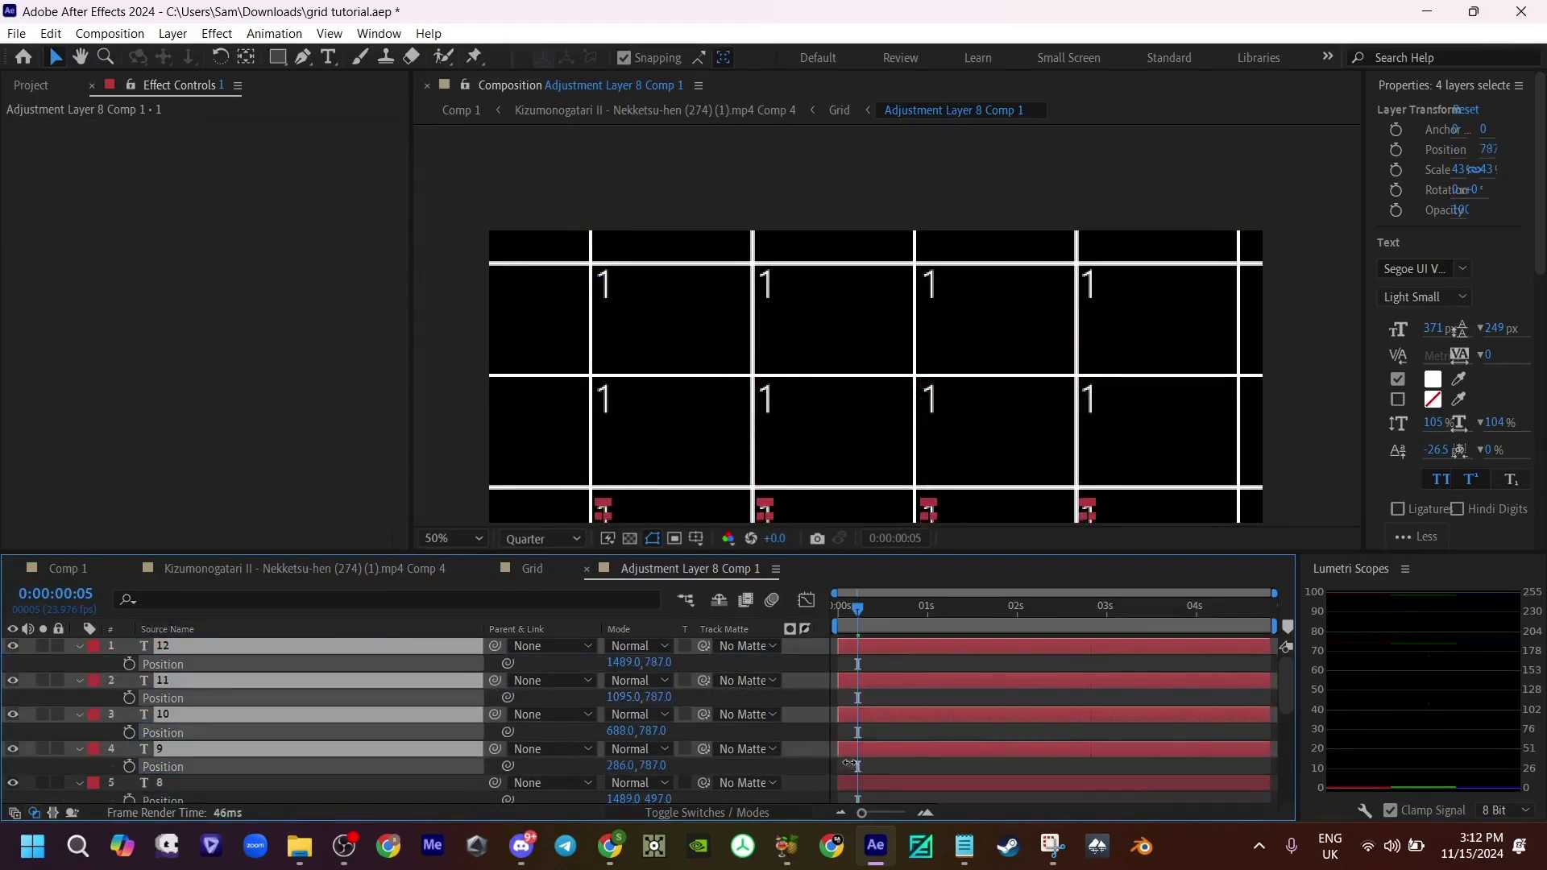
pyautogui.moveTo(765, 452); pyautogui.dragTo(733, 389)
pyautogui.click(906, 656)
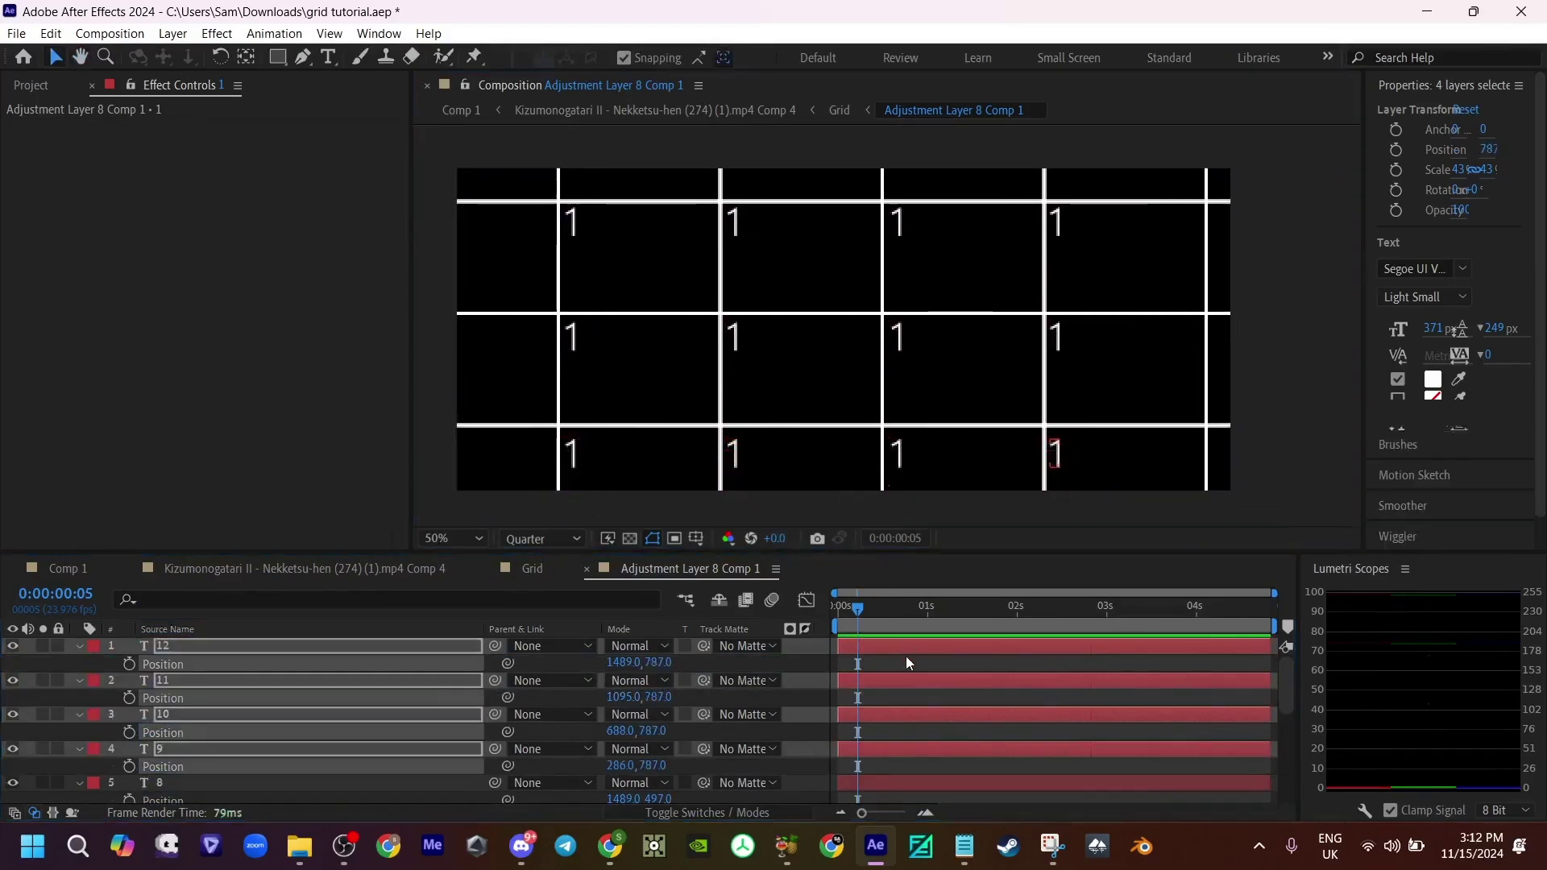
# Step: Check the numbered grid over the footage and apply Turbulent Displace to Adjustment Layer 8 Comp 1 in the Grid composition
pyautogui.click(529, 568)
pyautogui.click(360, 568)
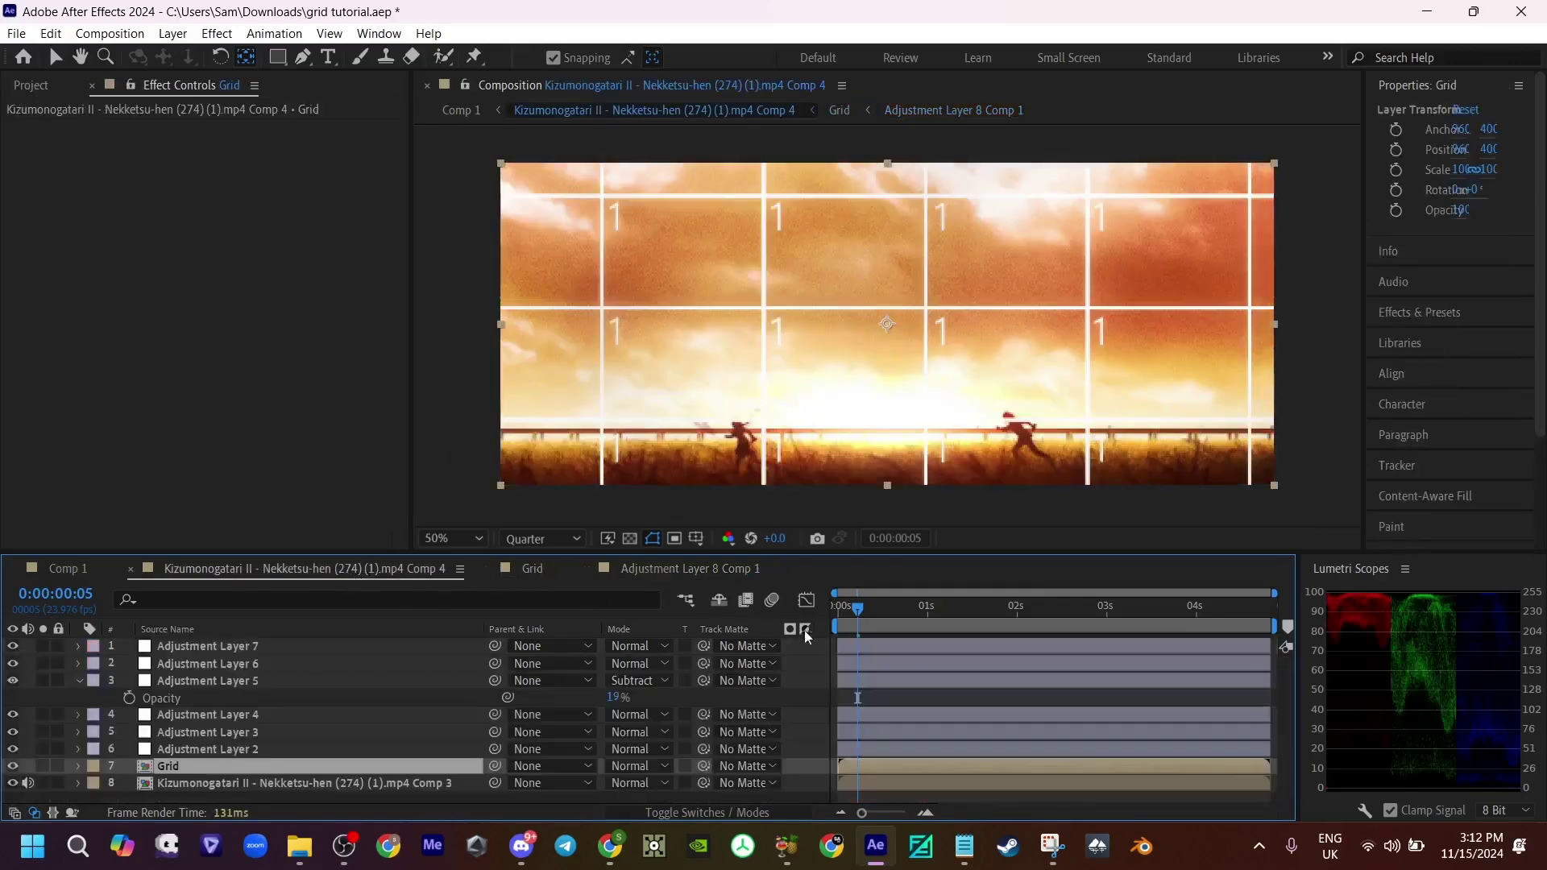
pyautogui.moveTo(861, 608); pyautogui.dragTo(900, 609)
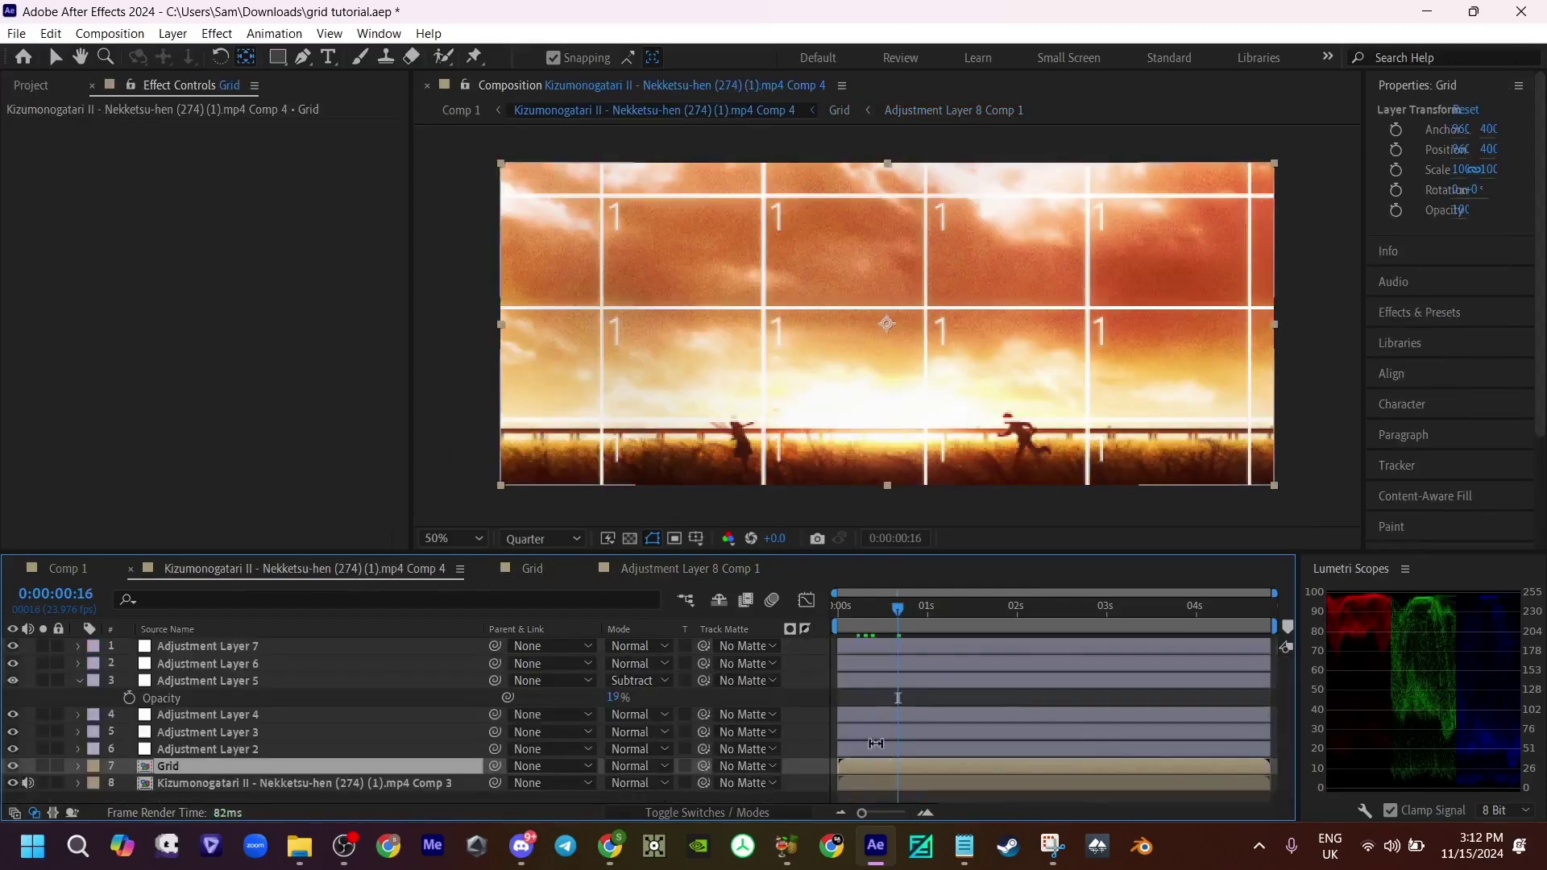
pyautogui.doubleClick(866, 766)
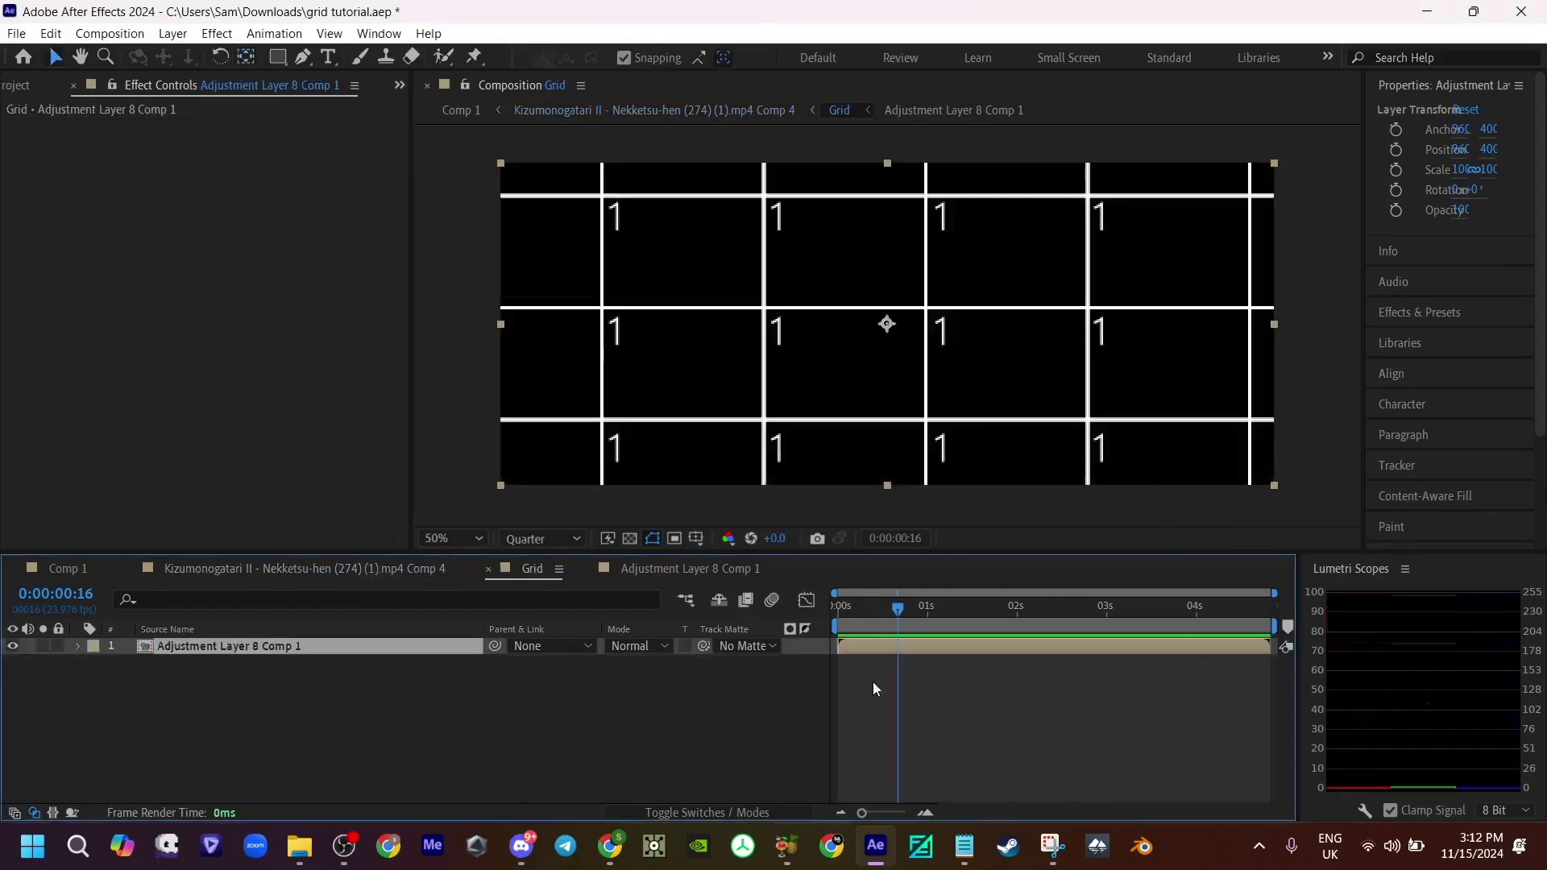
pyautogui.write('turbul')
pyautogui.press('Return')
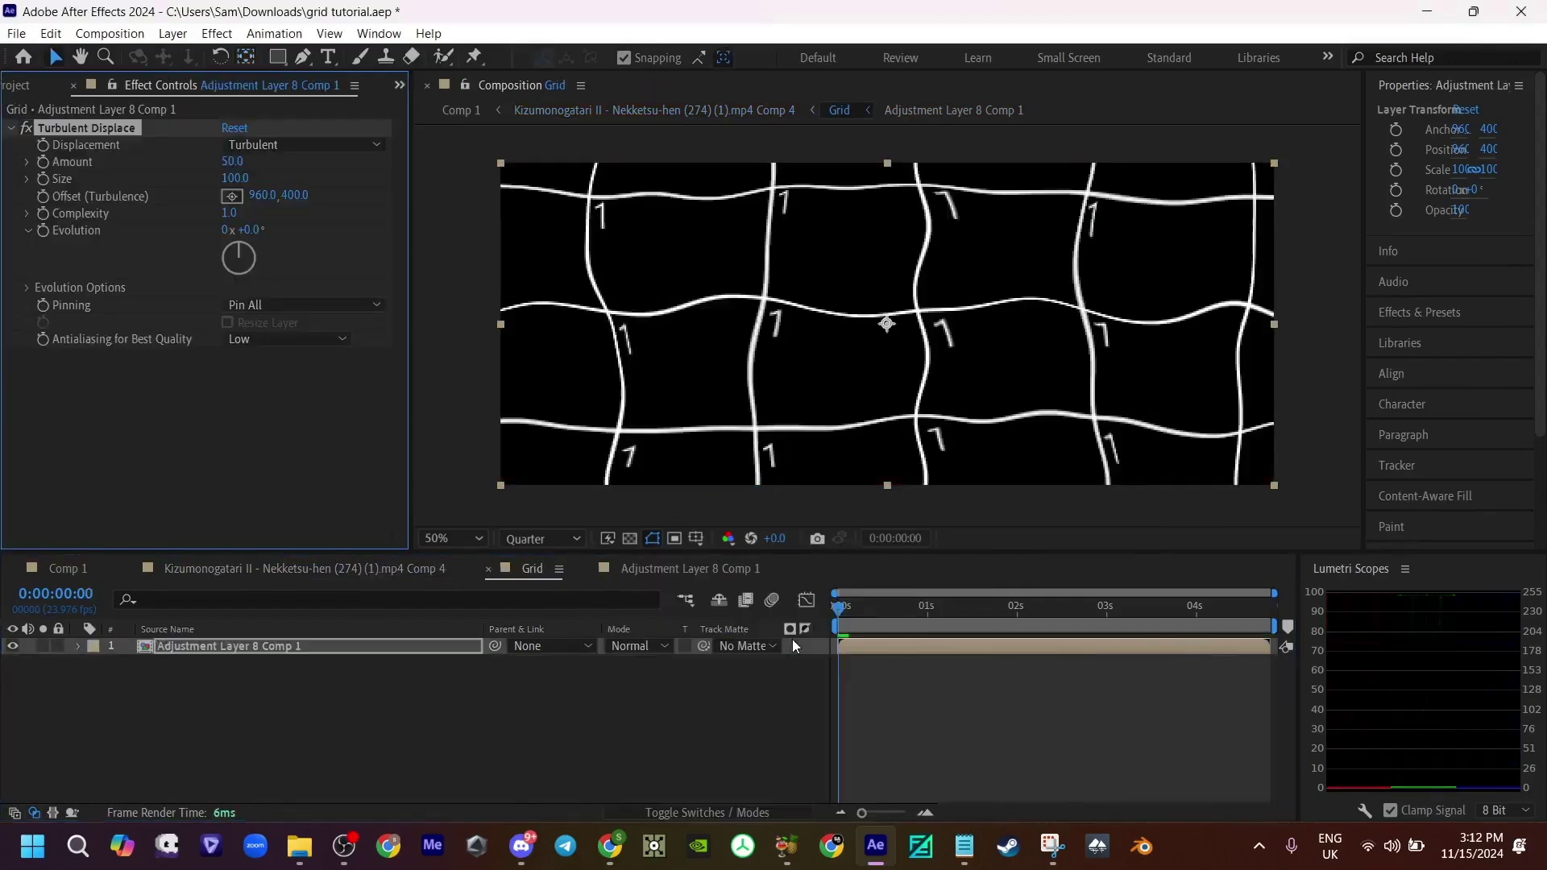
pyautogui.moveTo(231, 161); pyautogui.dragTo(92, 110)
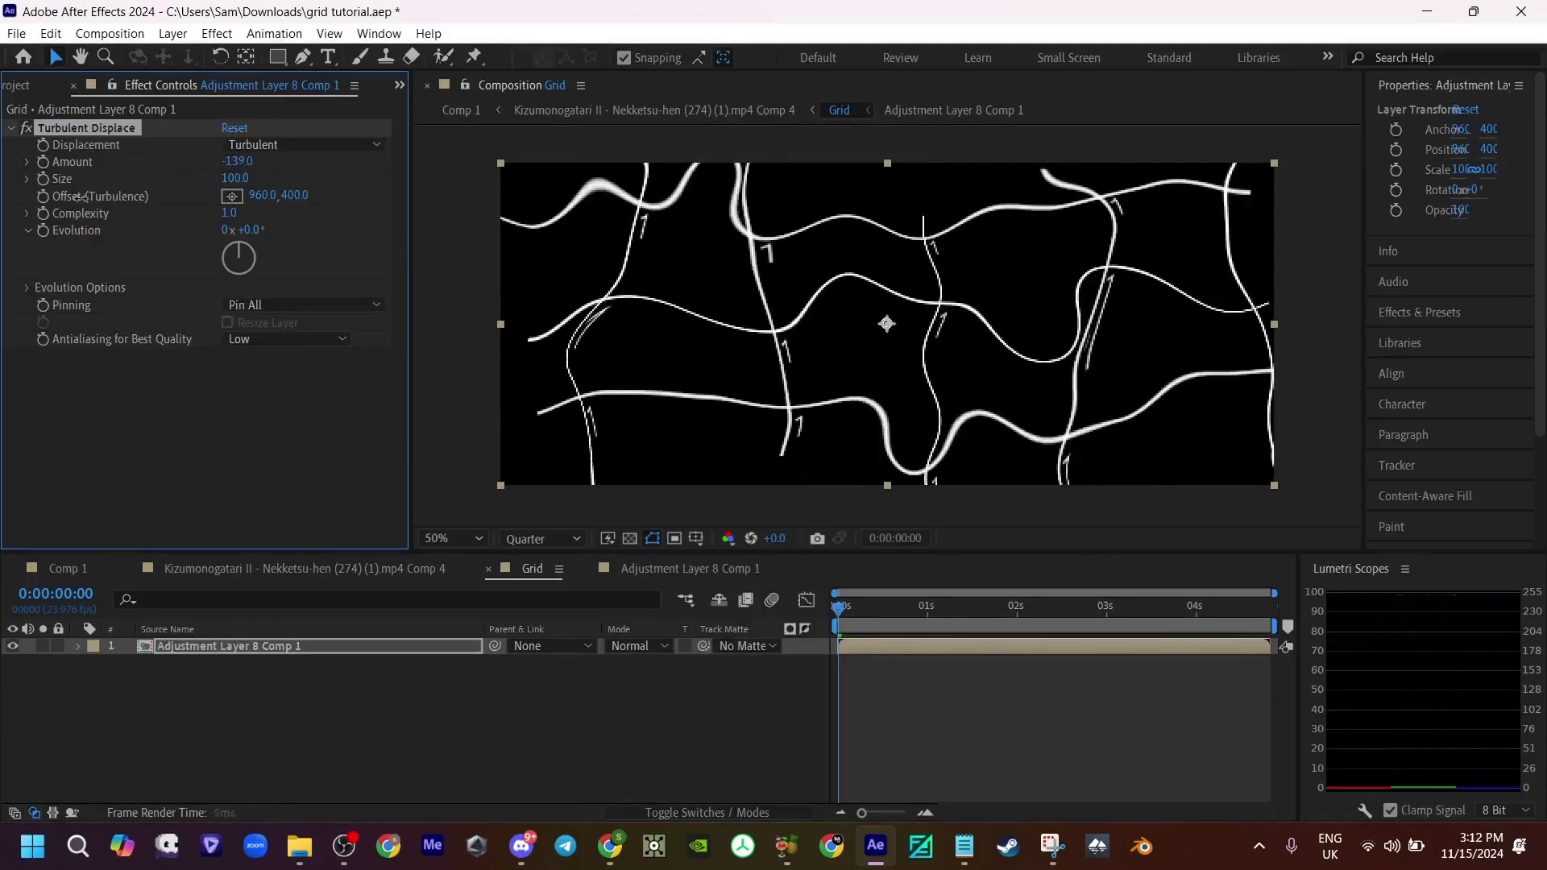
pyautogui.hotkey('ctrl', 'z')
pyautogui.moveTo(228, 213); pyautogui.dragTo(149, 237)
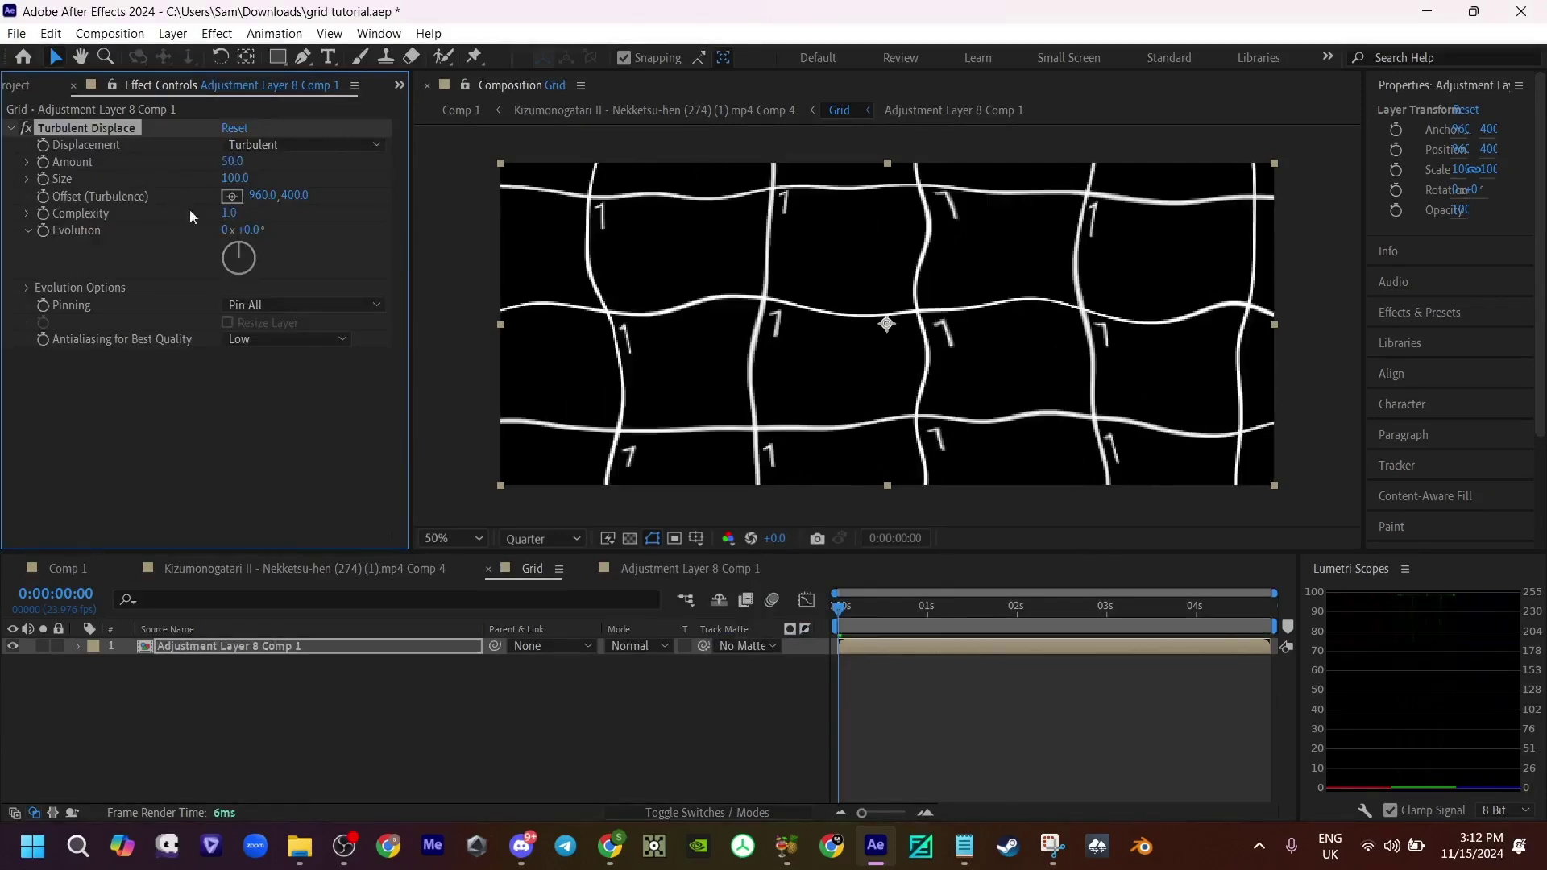
# Step: Set Turbulent Displace Amount to 64 and Size to 159, and keyframe Amount, Size and Evolution at 0:00
pyautogui.moveTo(233, 178)
pyautogui.mouseDown()
pyautogui.moveTo(93, 215)
pyautogui.moveTo(242, 210)
pyautogui.moveTo(216, 162)
pyautogui.moveTo(292, 169)
pyautogui.moveTo(264, 167)
pyautogui.mouseUp()
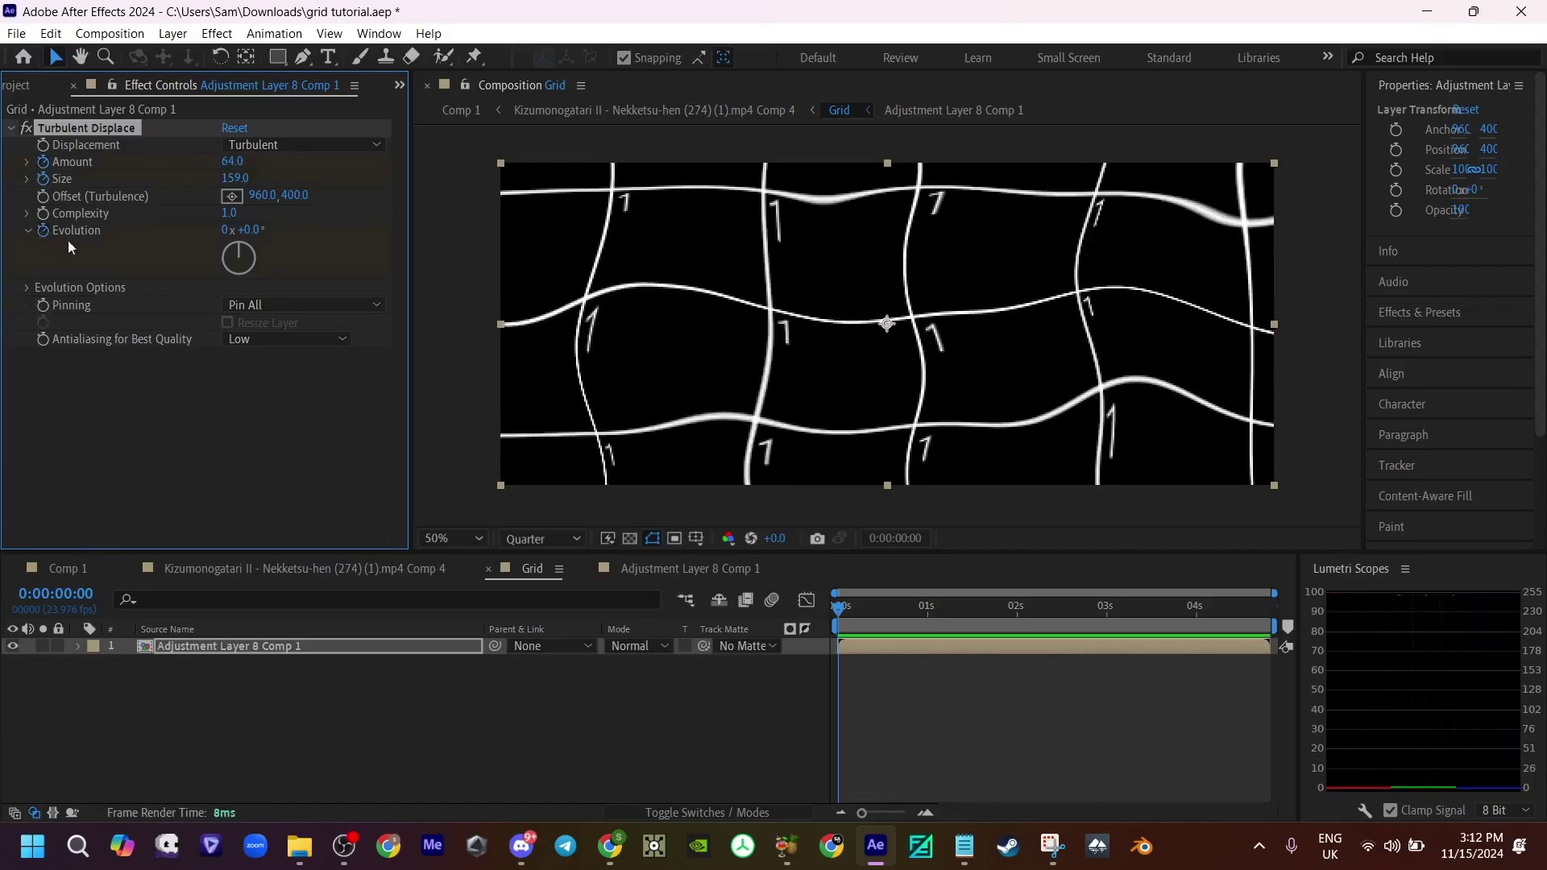
pyautogui.press('u')
# Step: Add keyframes at 0:00:03:15 with Amount 79, Size about 123 and Evolution 34°, and preview the distortion
pyautogui.moveTo(894, 613); pyautogui.dragTo(1163, 640)
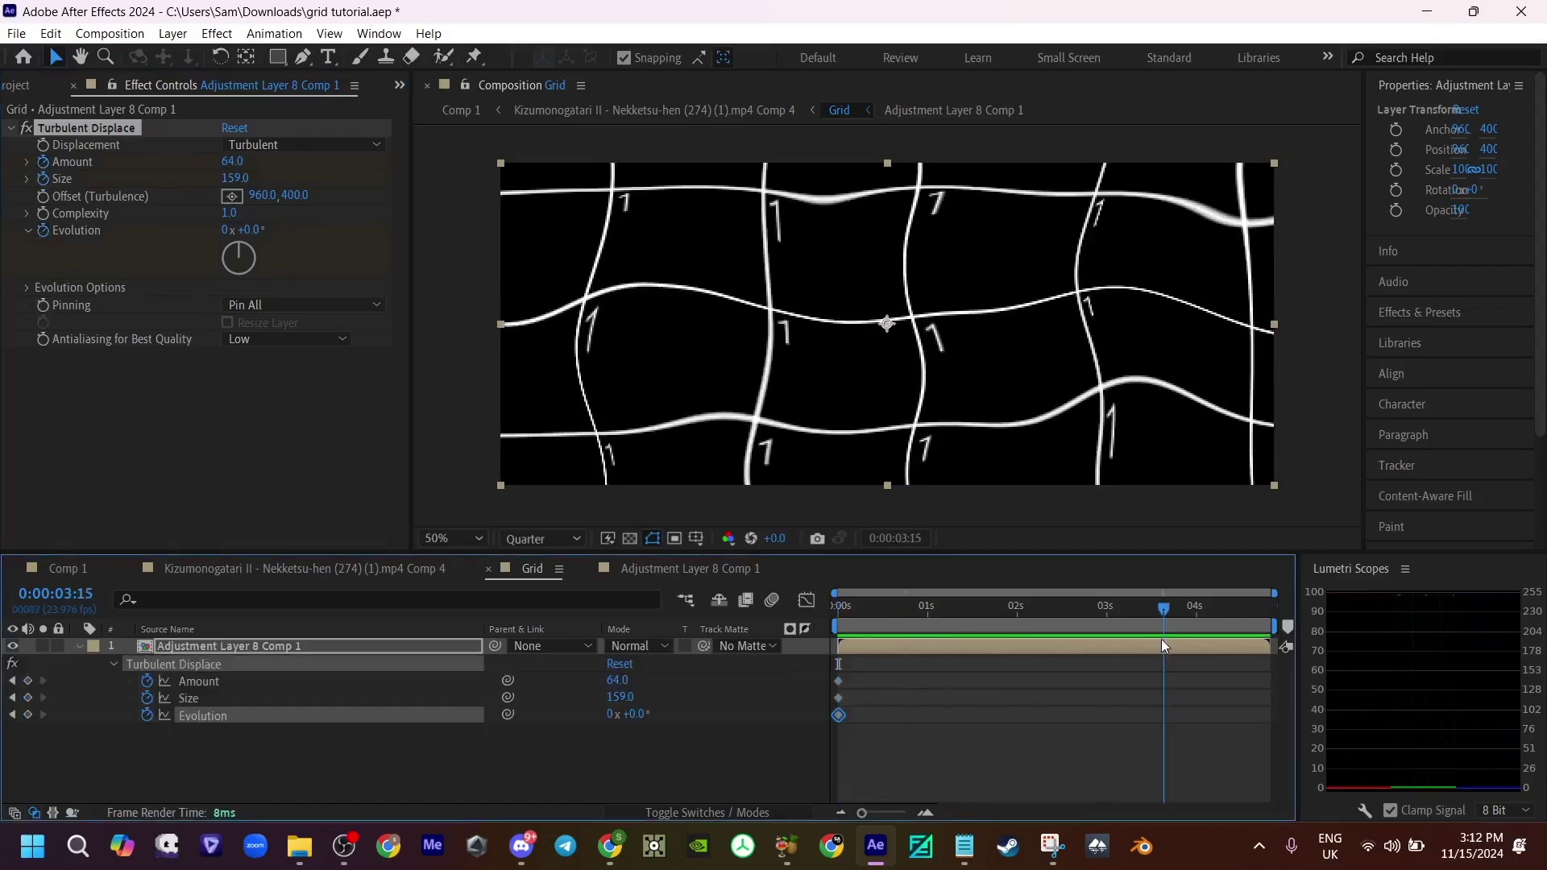
pyautogui.moveTo(241, 166)
pyautogui.mouseDown()
pyautogui.moveTo(270, 174)
pyautogui.moveTo(254, 172)
pyautogui.mouseUp()
pyautogui.moveTo(241, 247)
pyautogui.mouseDown()
pyautogui.moveTo(219, 245)
pyautogui.moveTo(259, 230)
pyautogui.mouseUp()
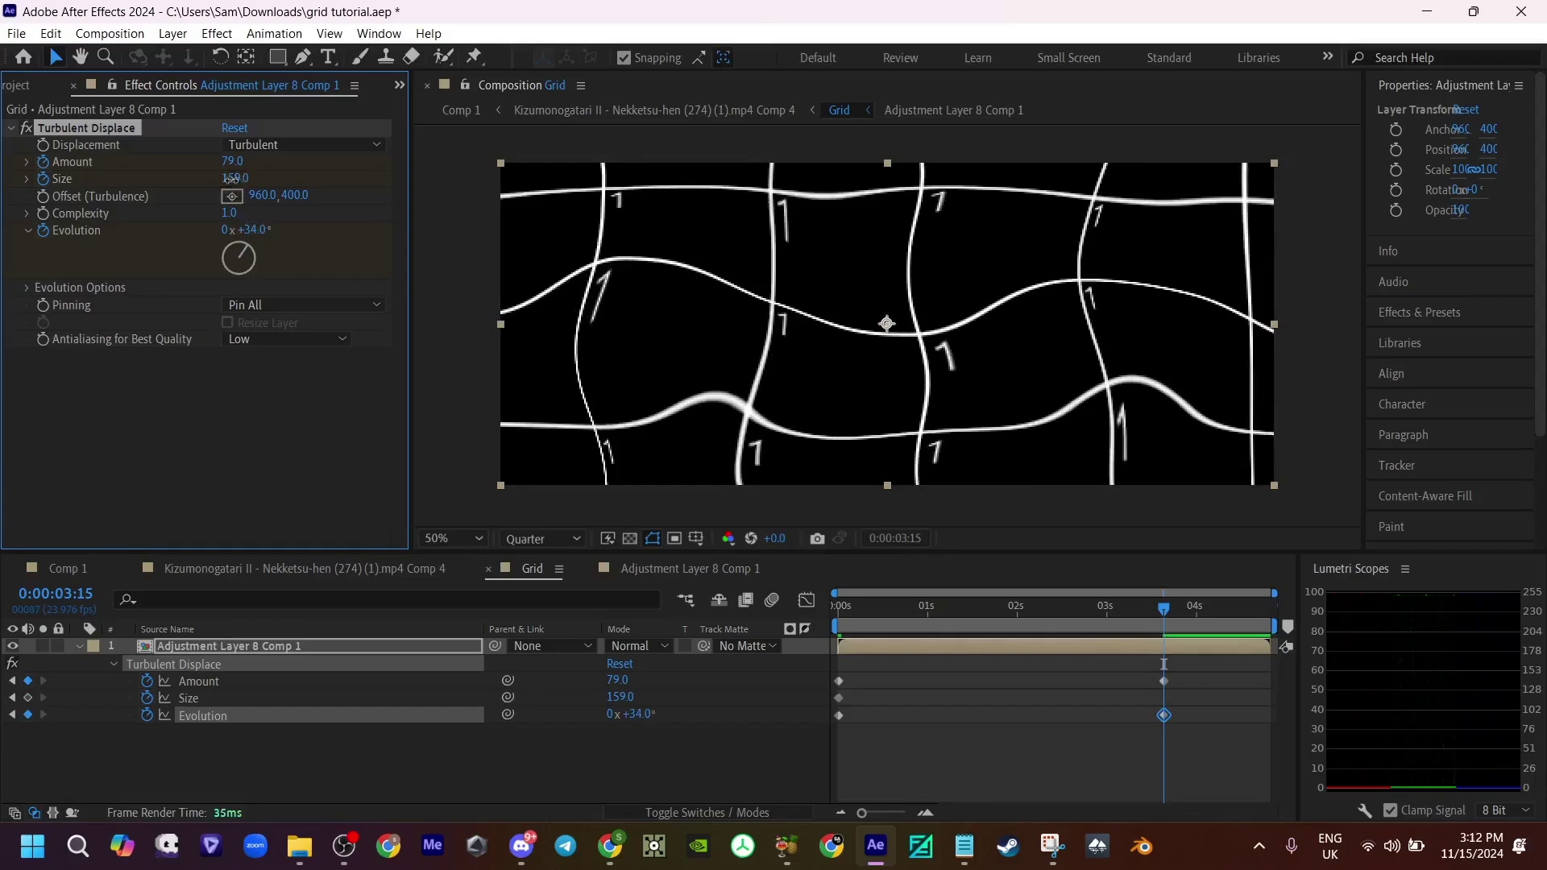
pyautogui.moveTo(231, 179)
pyautogui.mouseDown()
pyautogui.moveTo(247, 194)
pyautogui.moveTo(212, 197)
pyautogui.mouseUp()
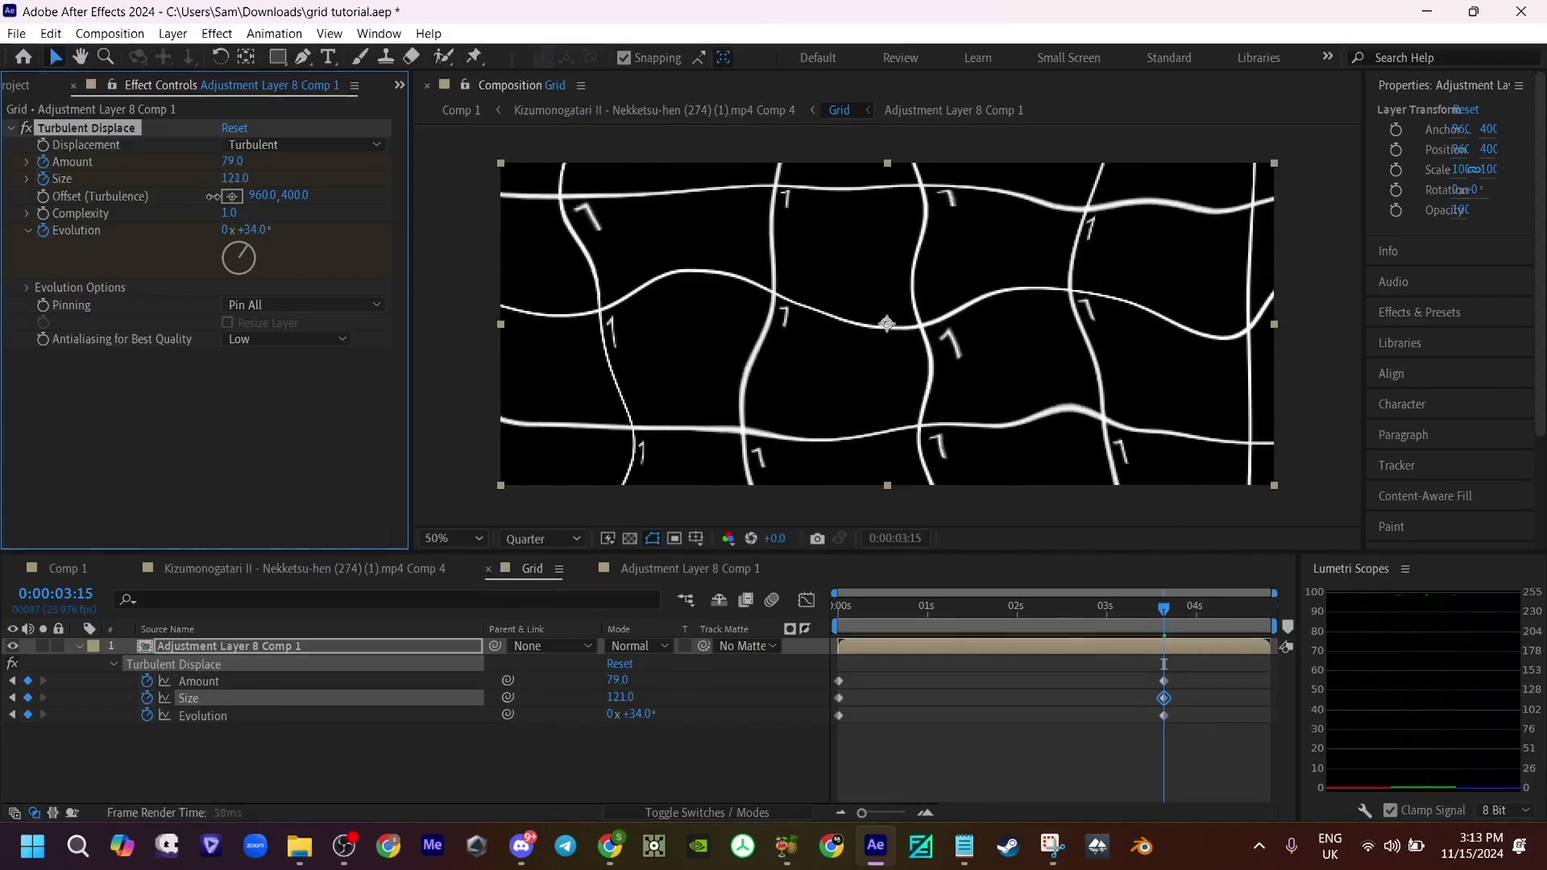
pyautogui.click(859, 742)
pyautogui.moveTo(859, 611); pyautogui.dragTo(1163, 642)
pyautogui.press('space')
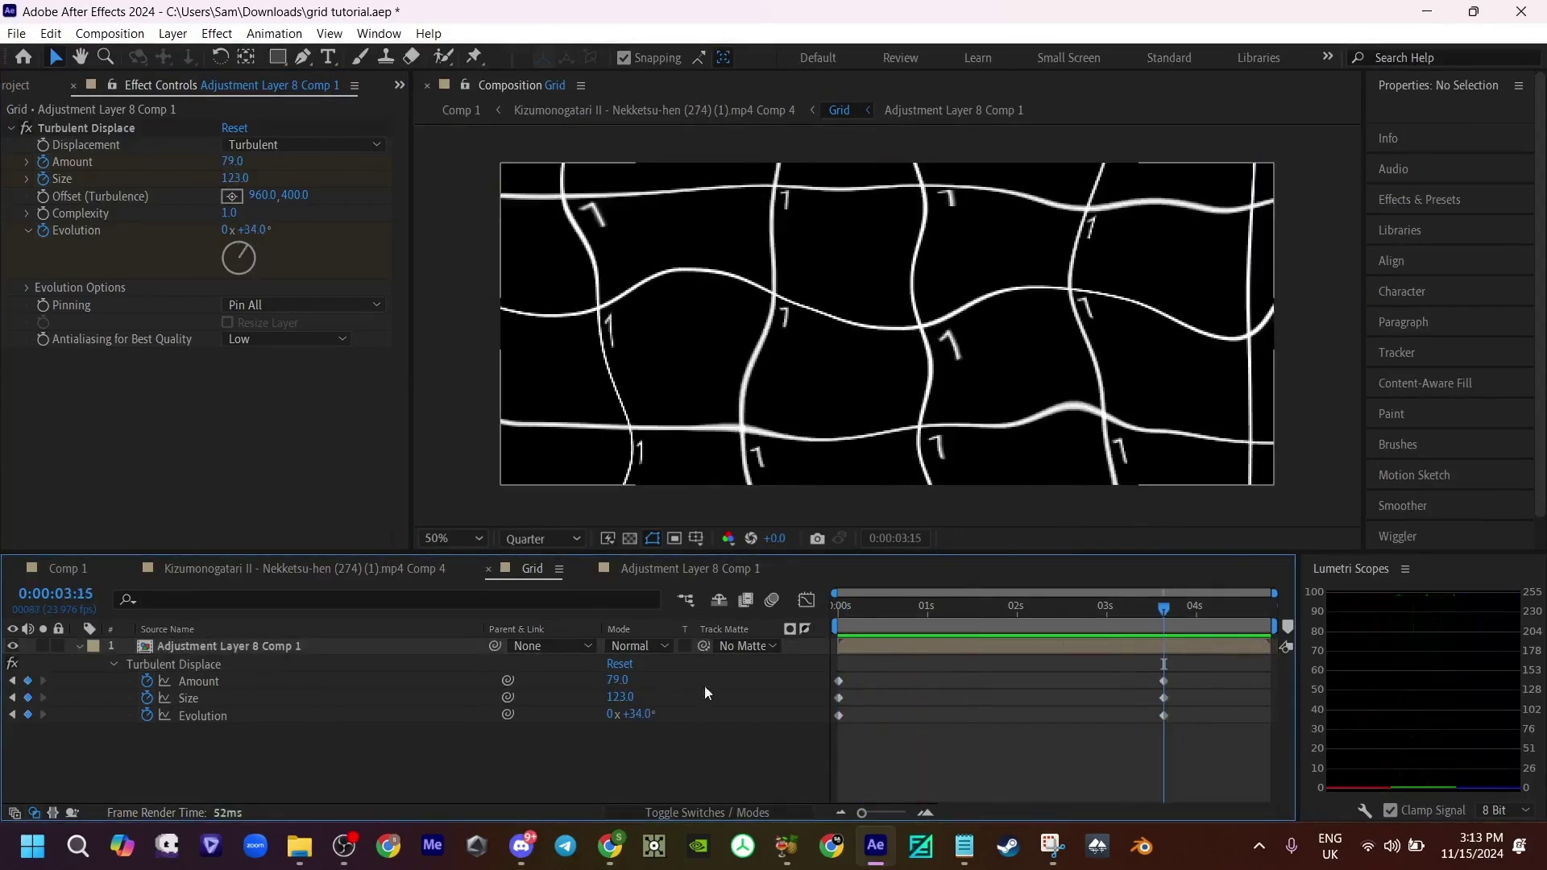
# Step: Try end-keyframe values of Amount 95, Size 143 and Evolution 47°, and preview the motion from the start
pyautogui.moveTo(616, 681); pyautogui.dragTo(634, 683)
pyautogui.moveTo(633, 696); pyautogui.dragTo(656, 717)
pyautogui.click(866, 668)
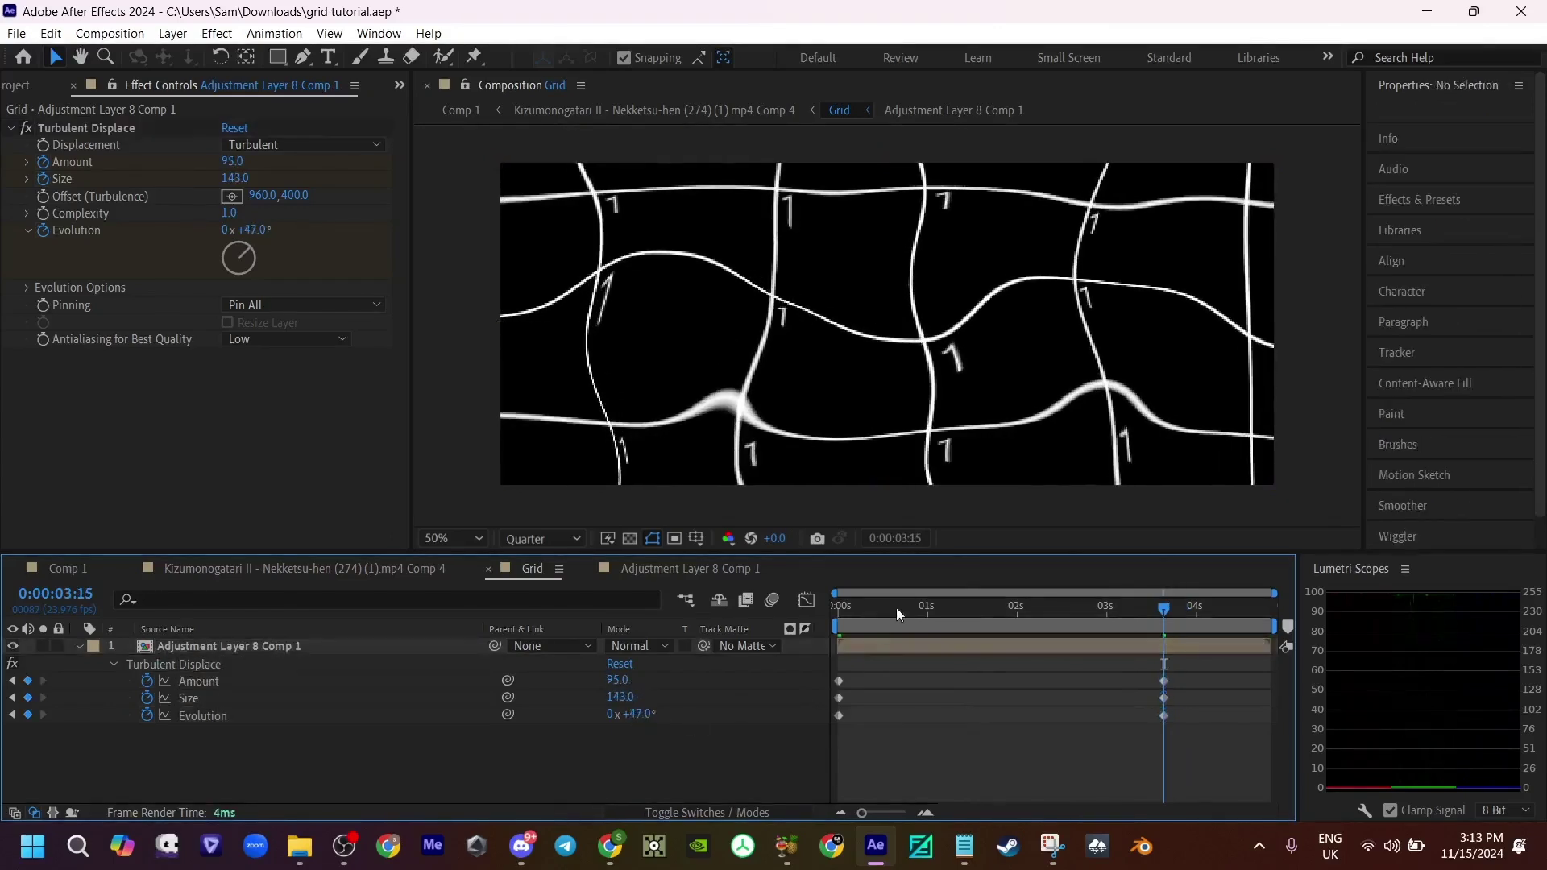
pyautogui.moveTo(896, 612); pyautogui.dragTo(837, 618)
pyautogui.press('space')
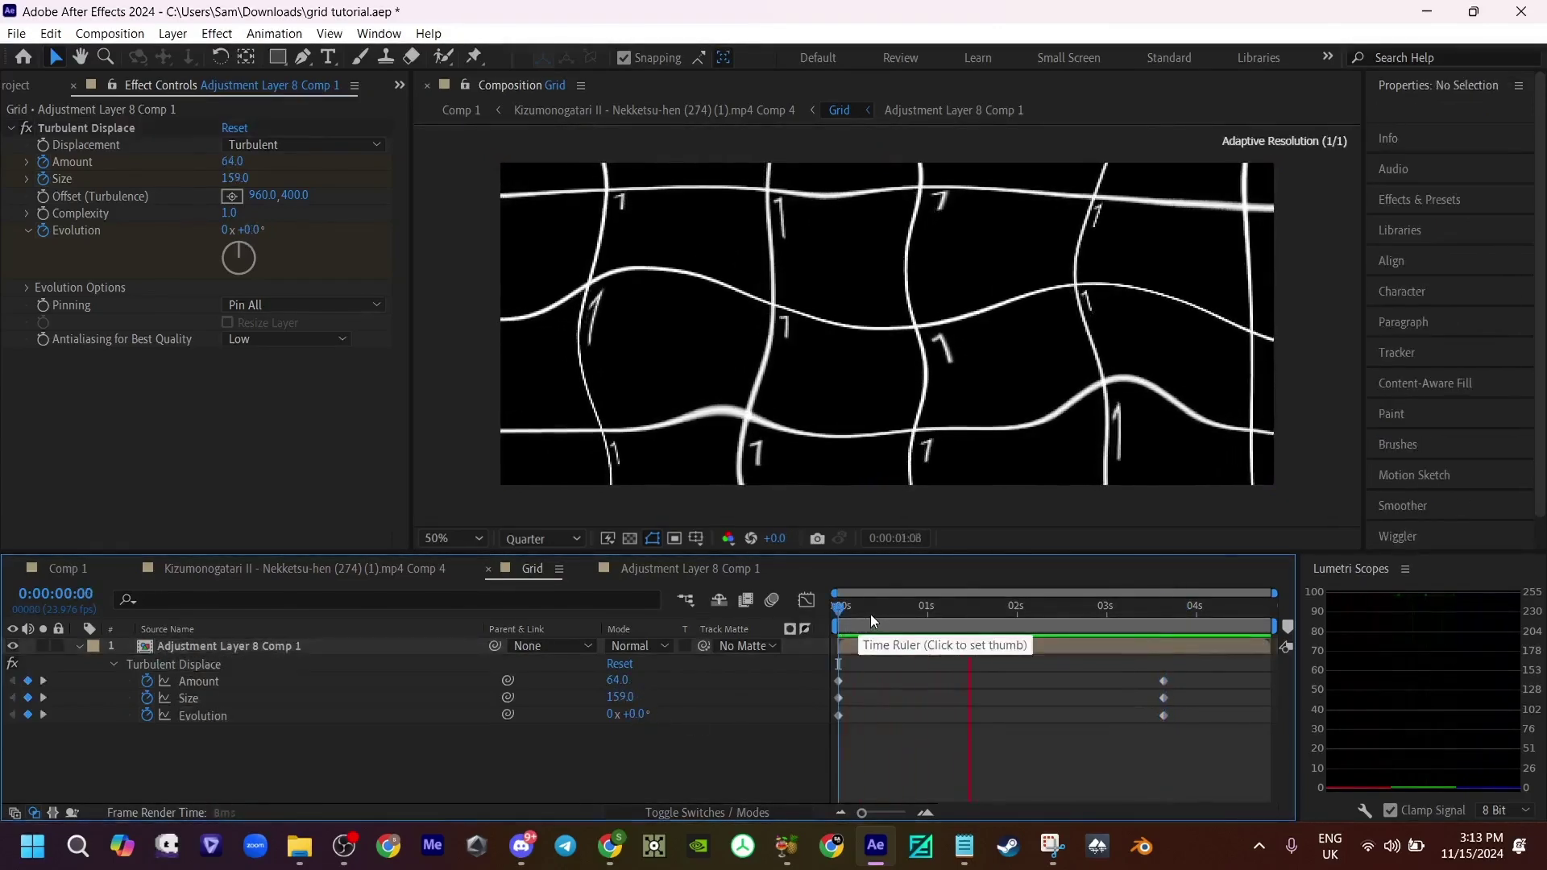
# Step: Raise the keyframes at 0:00:03:15 to Amount 122, Size 170 and Evolution about 62°, and preview the animation
pyautogui.click(1188, 613)
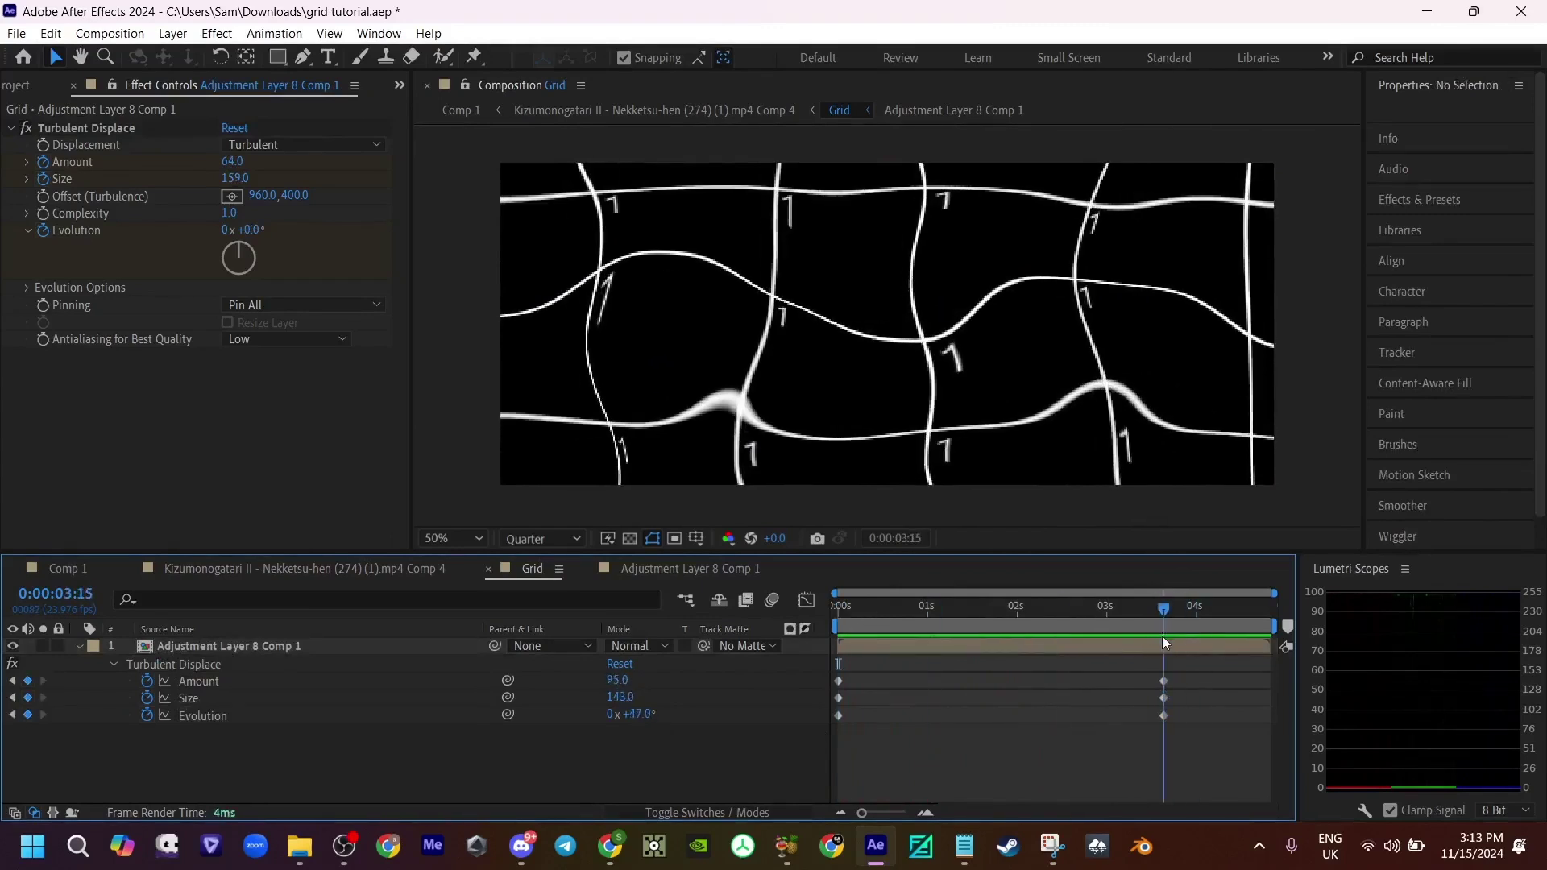
pyautogui.moveTo(627, 684); pyautogui.dragTo(660, 715)
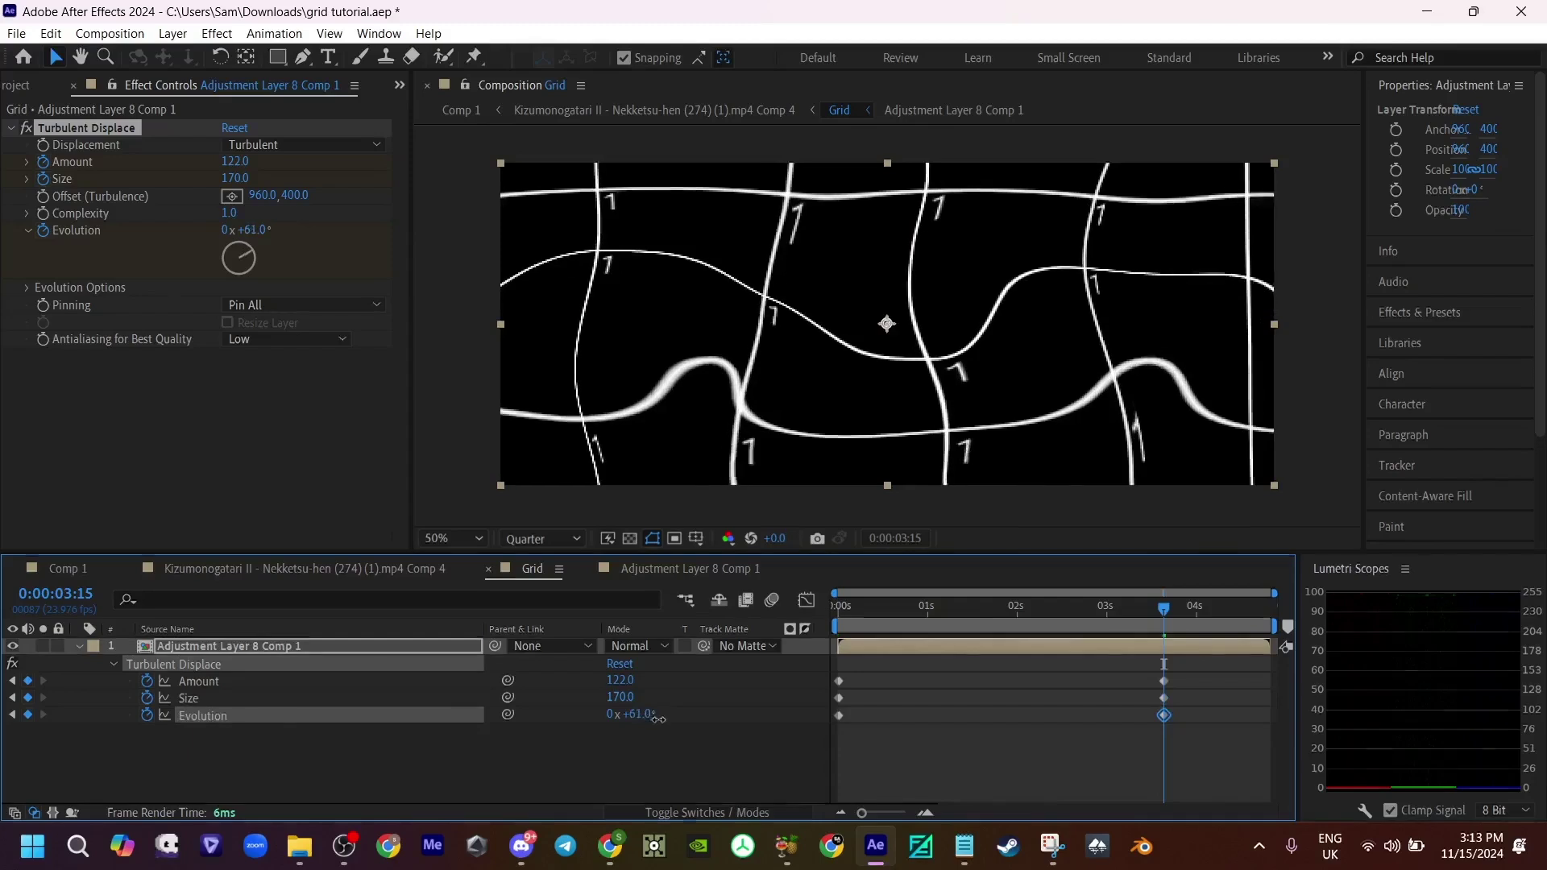
pyautogui.moveTo(923, 614); pyautogui.dragTo(862, 619)
pyautogui.press('space')
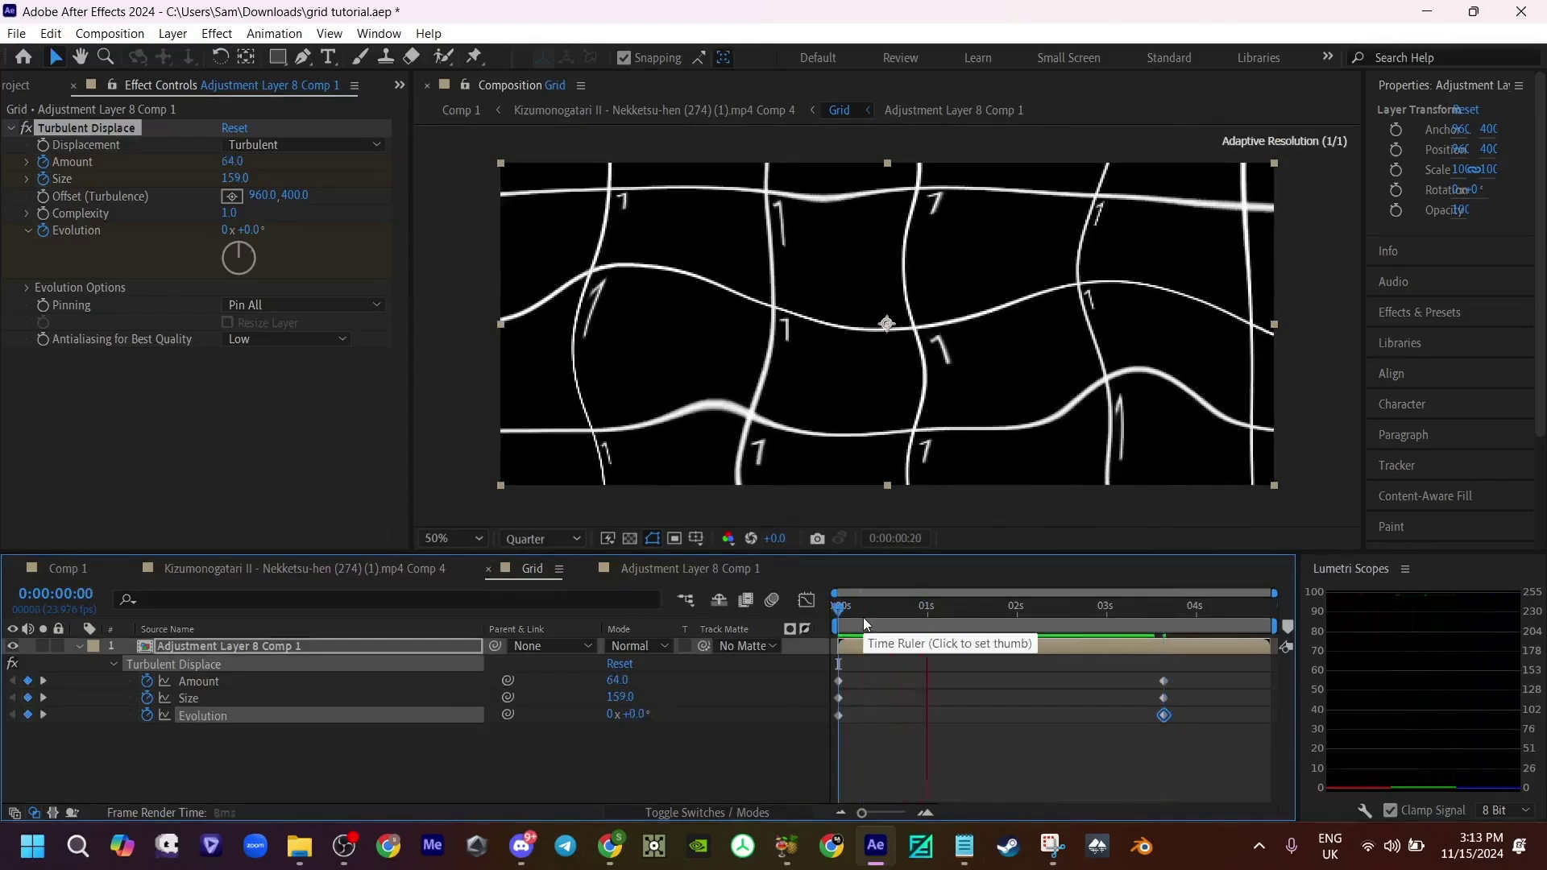
pyautogui.press('space')
# Step: Move the three end keyframes to just past four seconds and apply Easy Ease to all the Turbulent Displace keyframes
pyautogui.moveTo(1153, 670); pyautogui.dragTo(1220, 703)
pyautogui.moveTo(1228, 667); pyautogui.dragTo(895, 741)
pyautogui.press('F9')
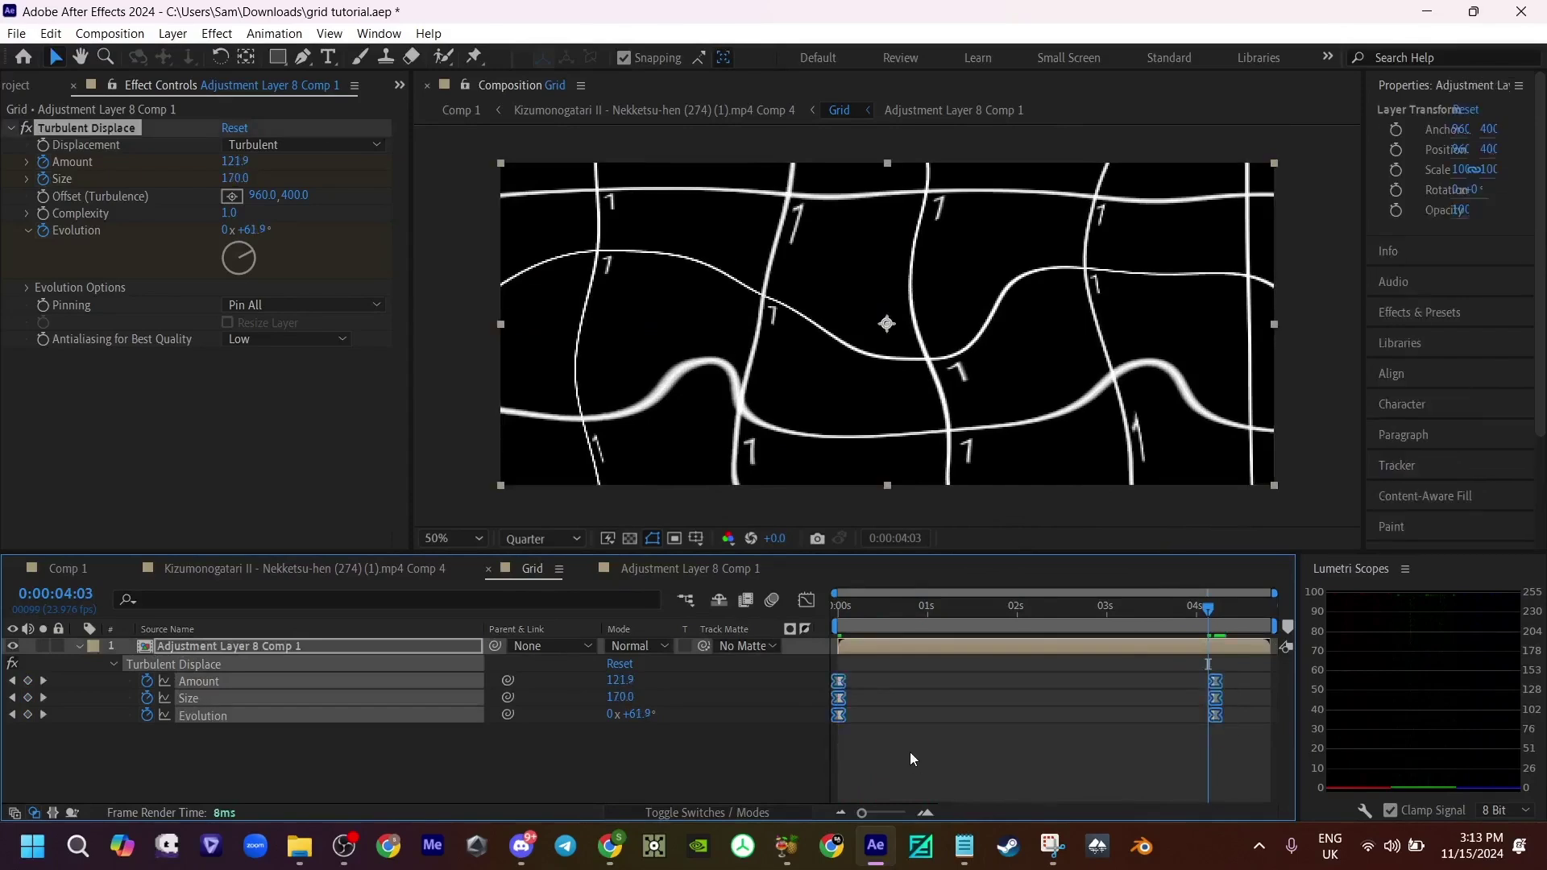
# Step: Reshape the Amount, Size and Evolution value graphs at their first keyframes so each curve starts steeply and eases out
pyautogui.click(910, 752)
pyautogui.click(839, 681)
pyautogui.click(806, 600)
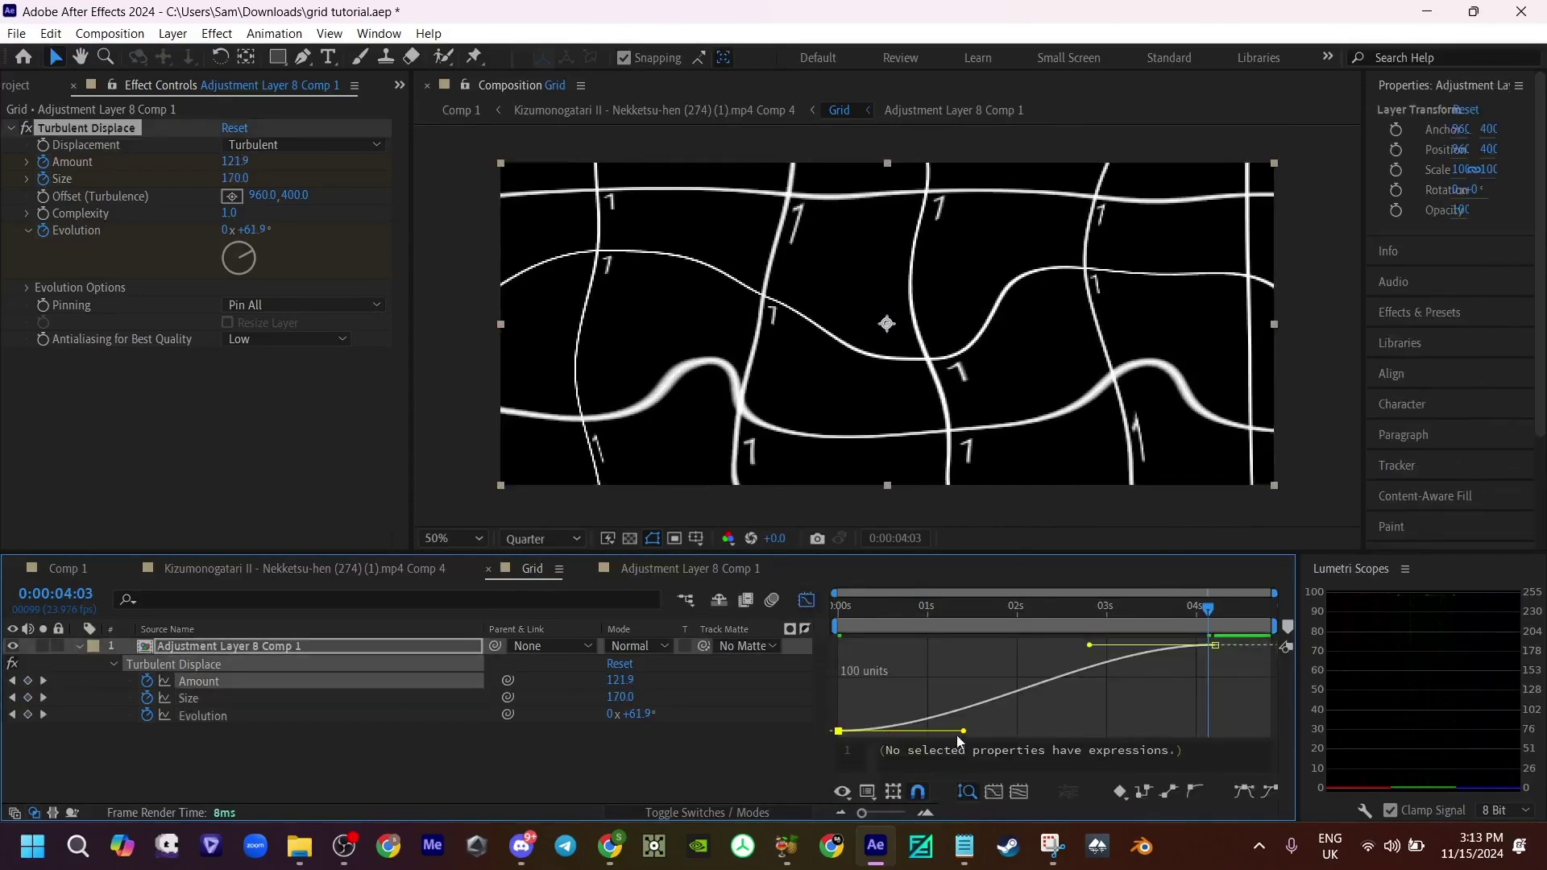
pyautogui.moveTo(959, 737); pyautogui.dragTo(772, 712)
pyautogui.click(189, 698)
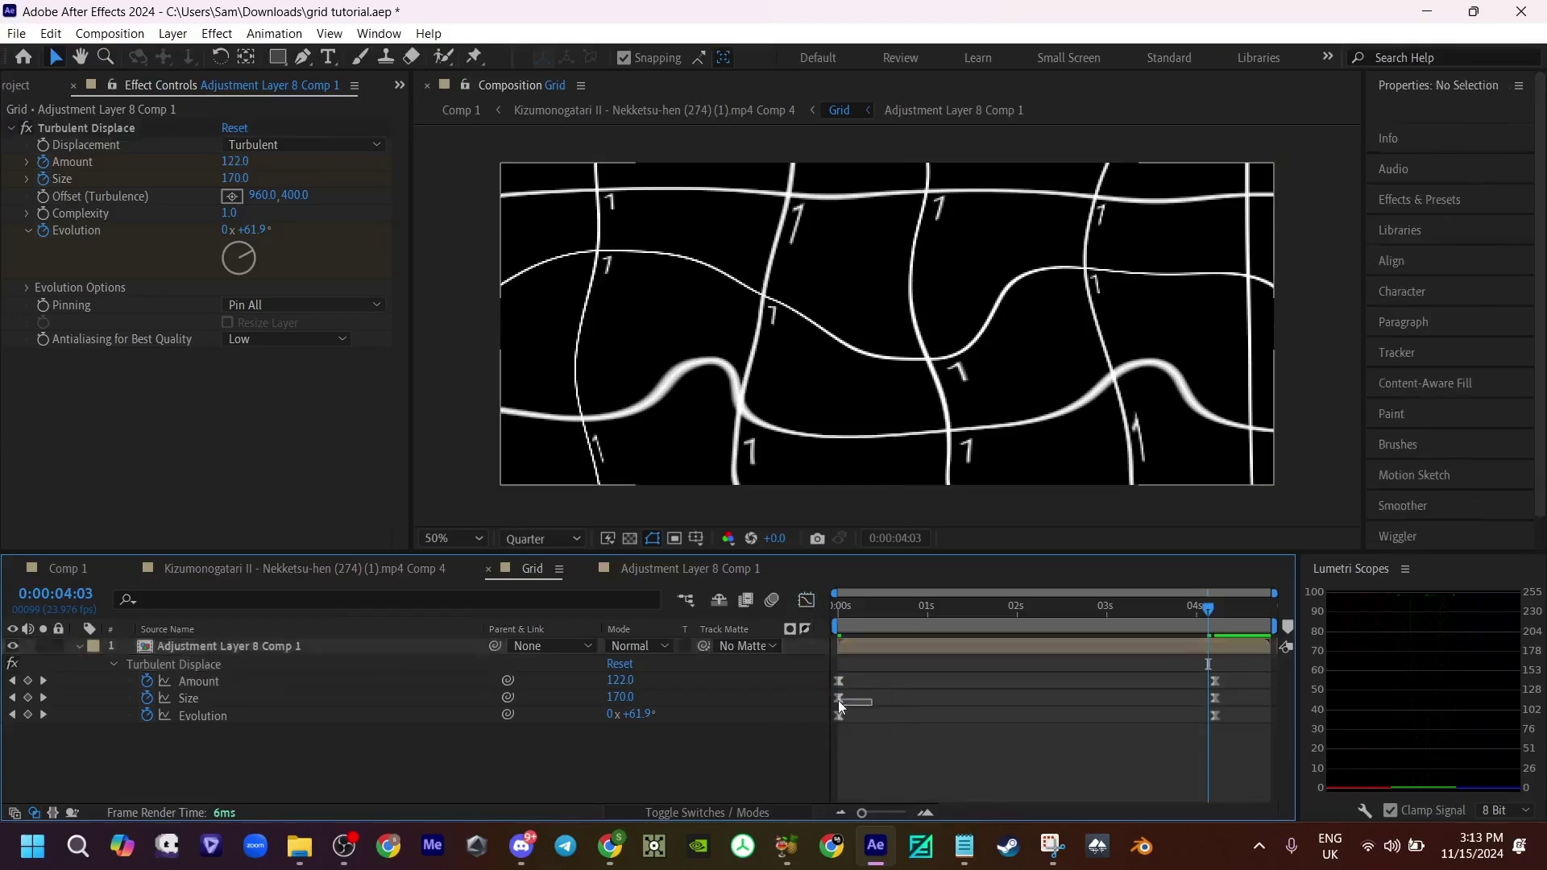
pyautogui.moveTo(960, 731); pyautogui.dragTo(789, 651)
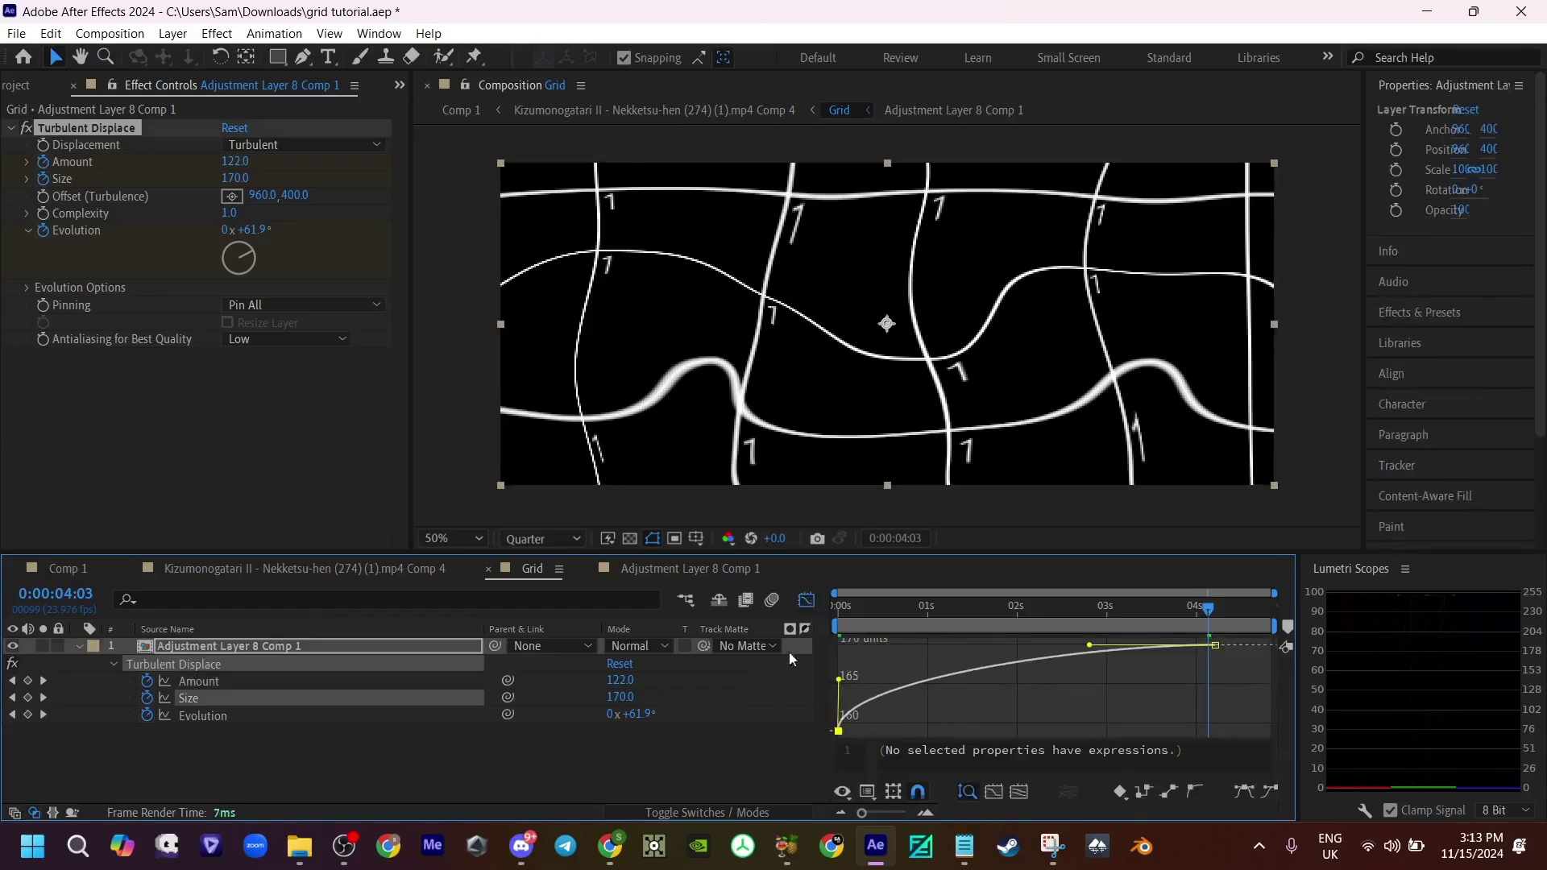
pyautogui.click(806, 601)
pyautogui.click(838, 715)
pyautogui.click(807, 605)
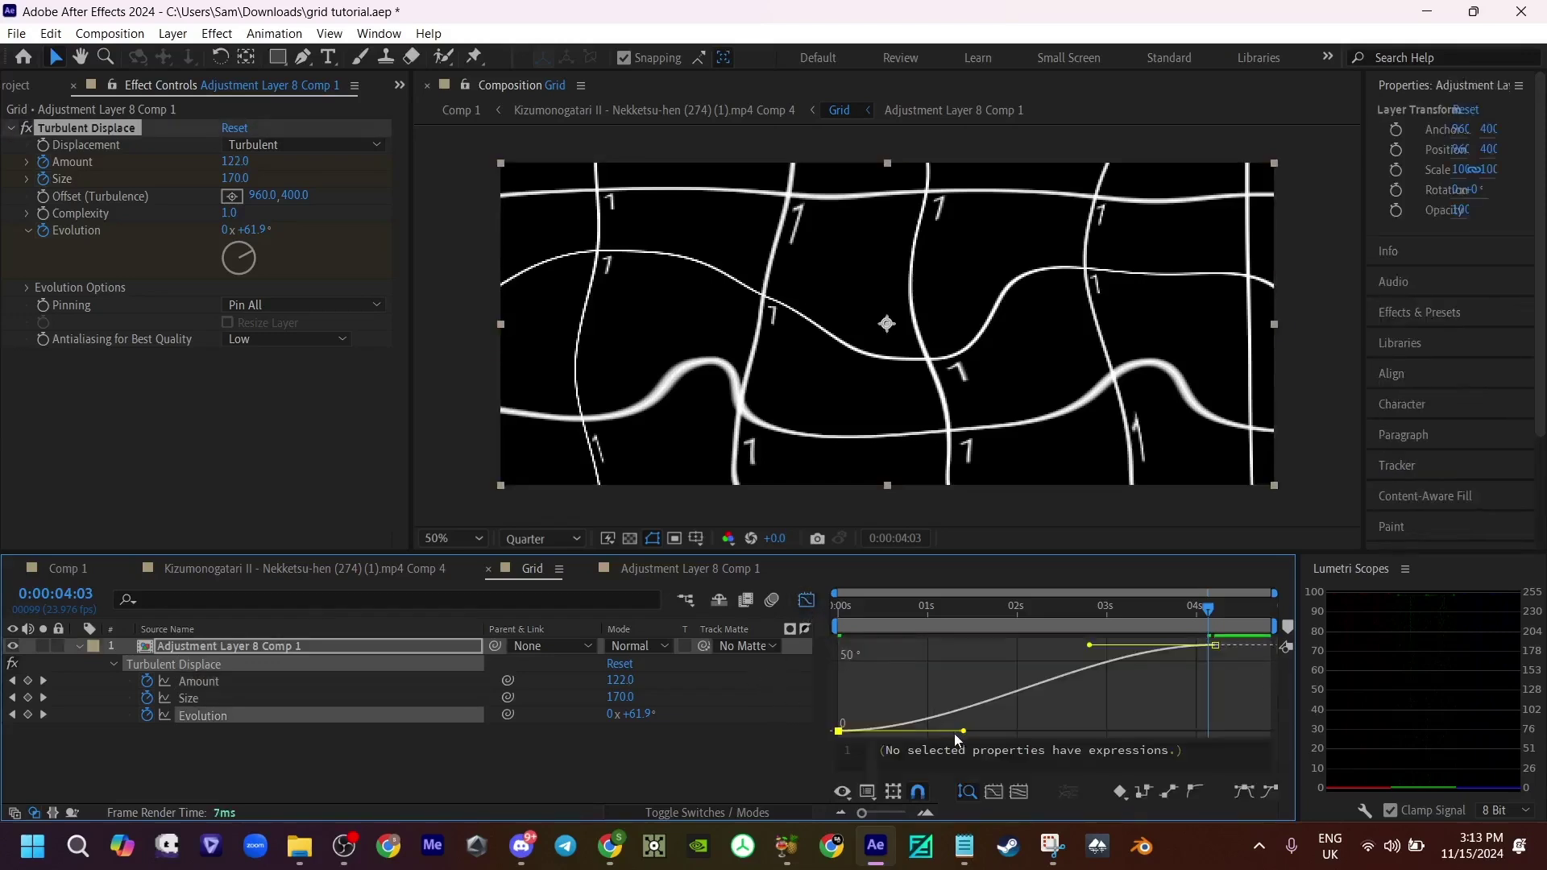
pyautogui.moveTo(957, 733); pyautogui.dragTo(764, 665)
# Step: Preview the eased grid distortion, leave the Graph Editor, and check the grid over the footage in the Comp 4 composition at 0:00:01:19
pyautogui.click(835, 612)
pyautogui.press('space')
pyautogui.press('space')
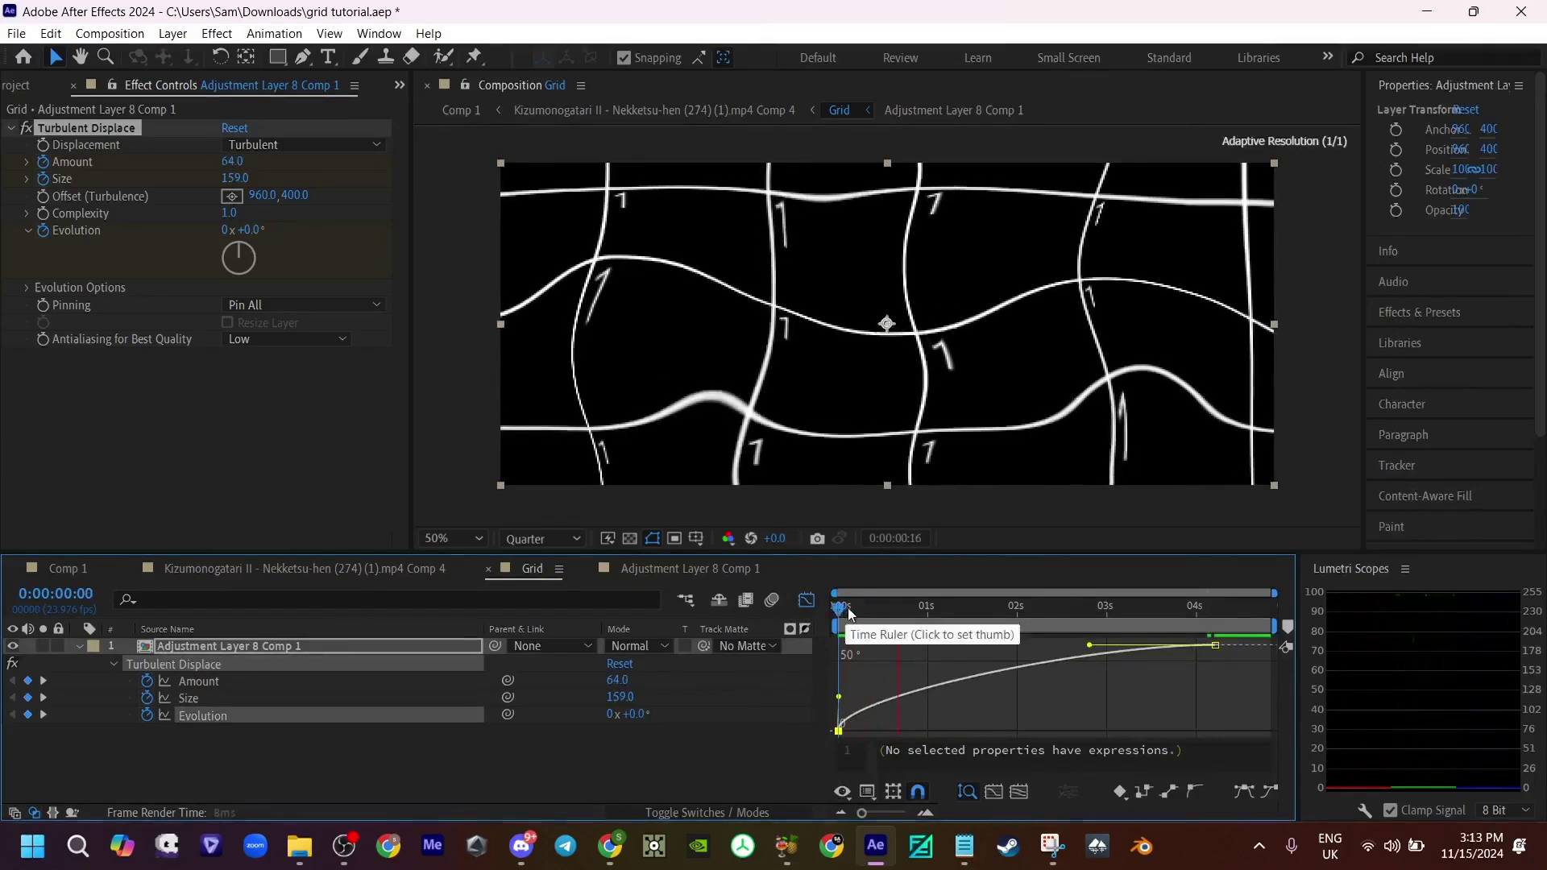
pyautogui.click(807, 600)
pyautogui.click(996, 685)
pyautogui.click(330, 568)
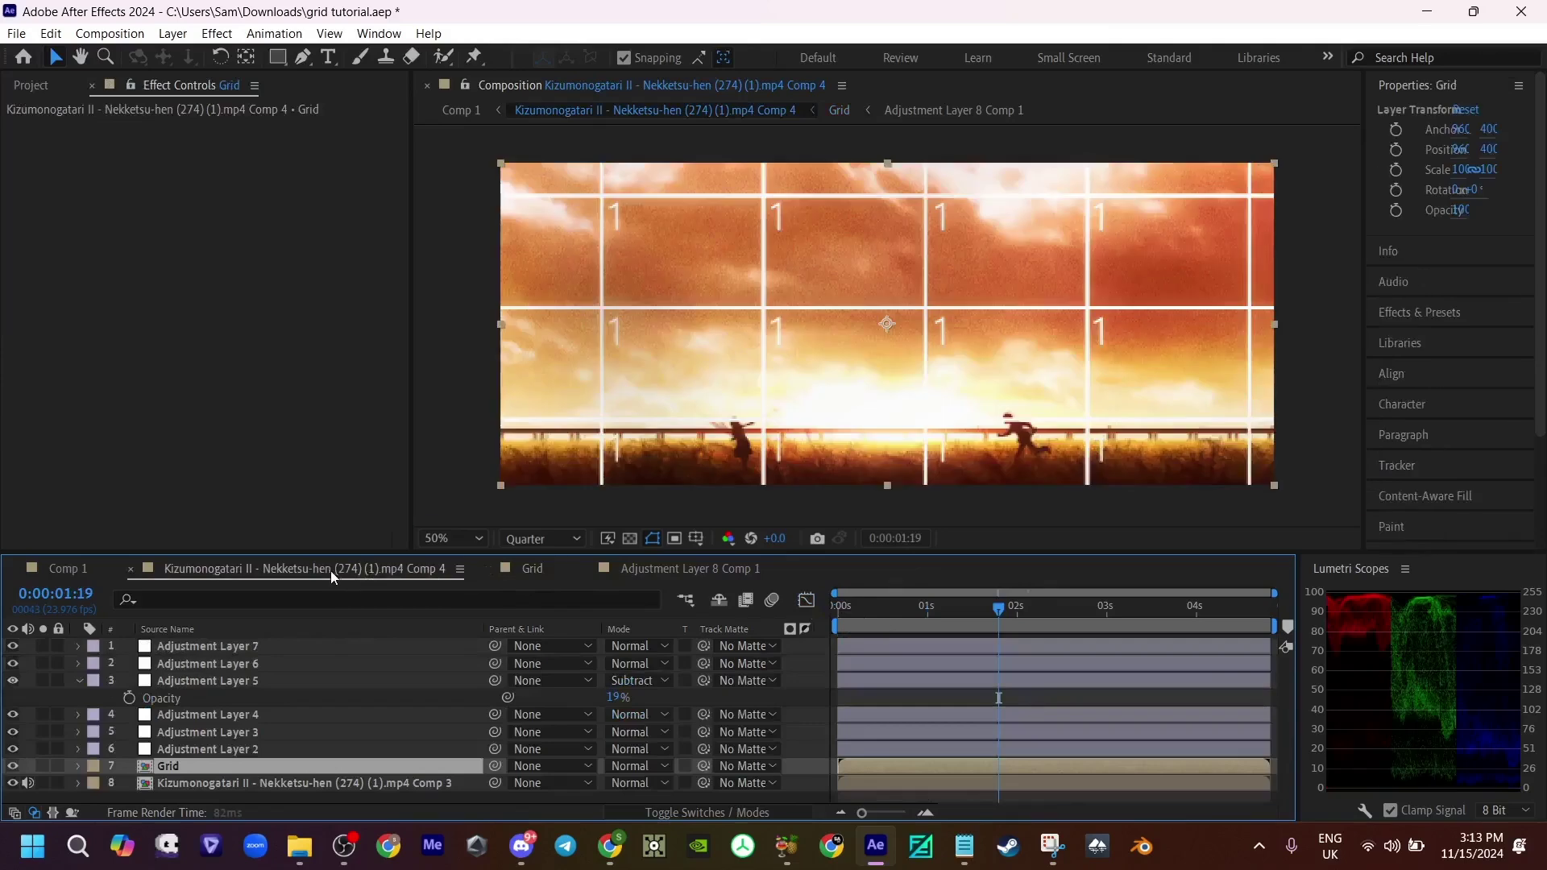
# Step: Start a Pen tool mask on the Grid layer, running its upper edge across the frame just above the fence line
pyautogui.scroll(-2, 684, 362)
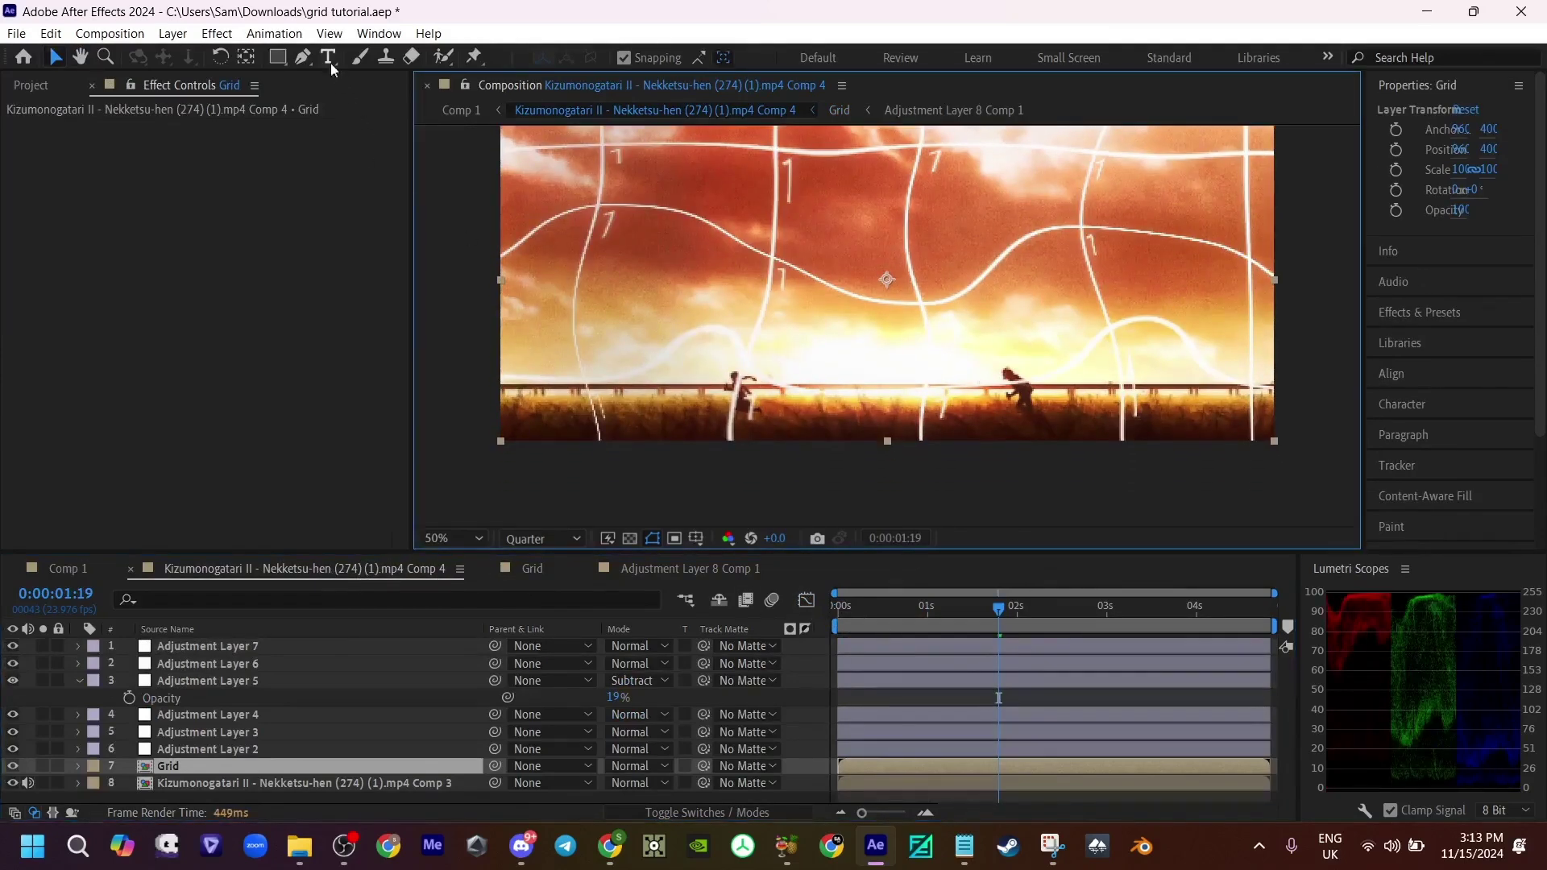
pyautogui.click(303, 56)
pyautogui.scroll(1, 559, 328)
pyautogui.moveTo(559, 328); pyautogui.dragTo(669, 360)
pyautogui.scroll(-1, 685, 371)
pyautogui.click(653, 368)
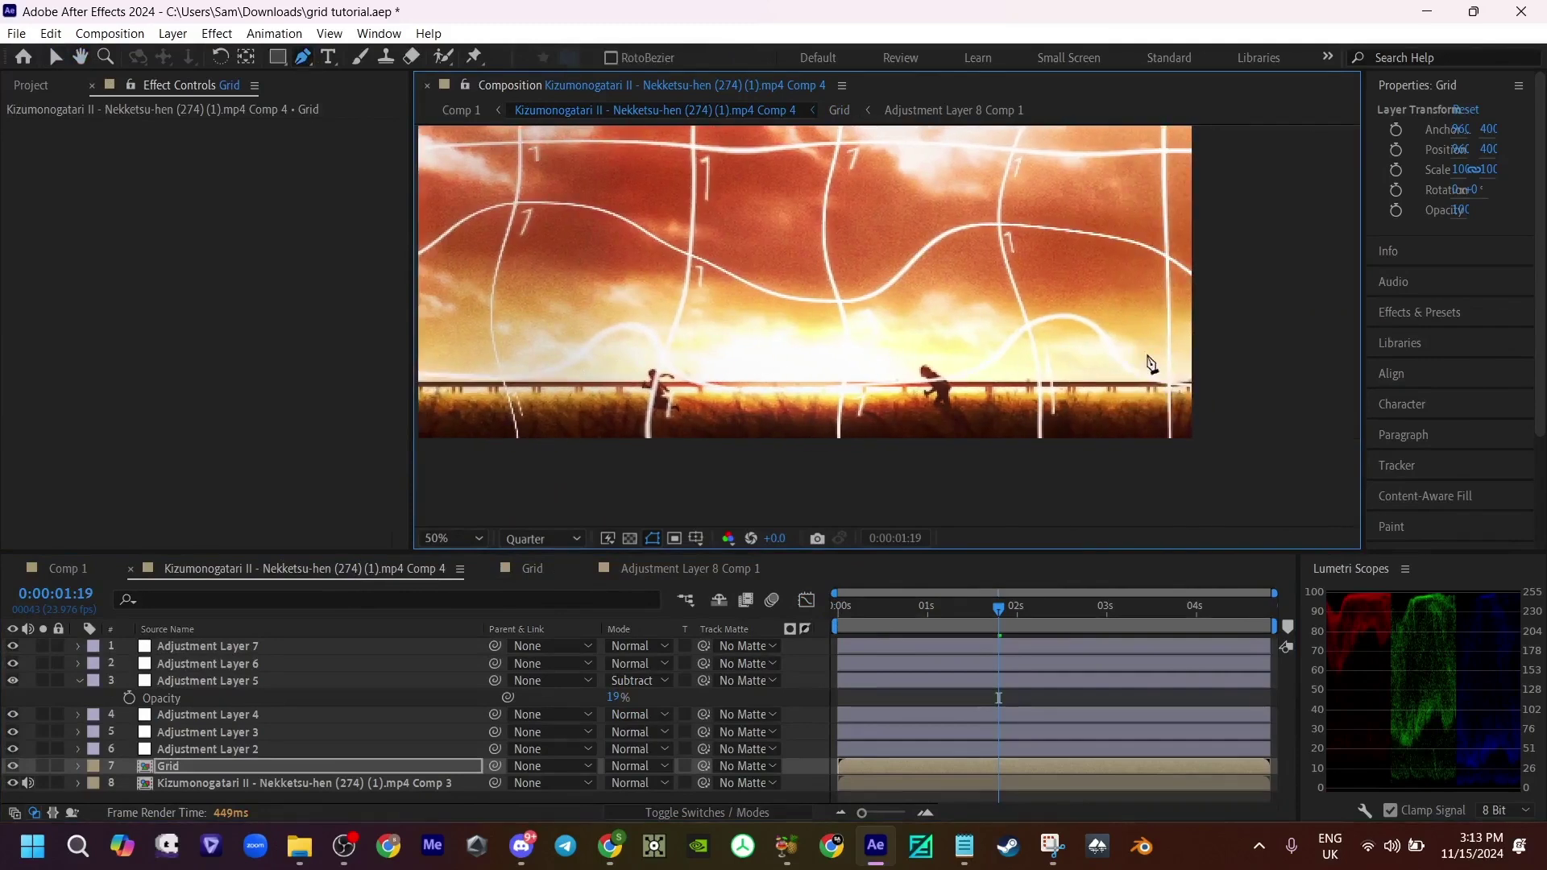
pyautogui.click(1189, 349)
pyautogui.moveTo(1189, 349); pyautogui.dragTo(1226, 344)
pyautogui.moveTo(1153, 419); pyautogui.dragTo(1265, 389)
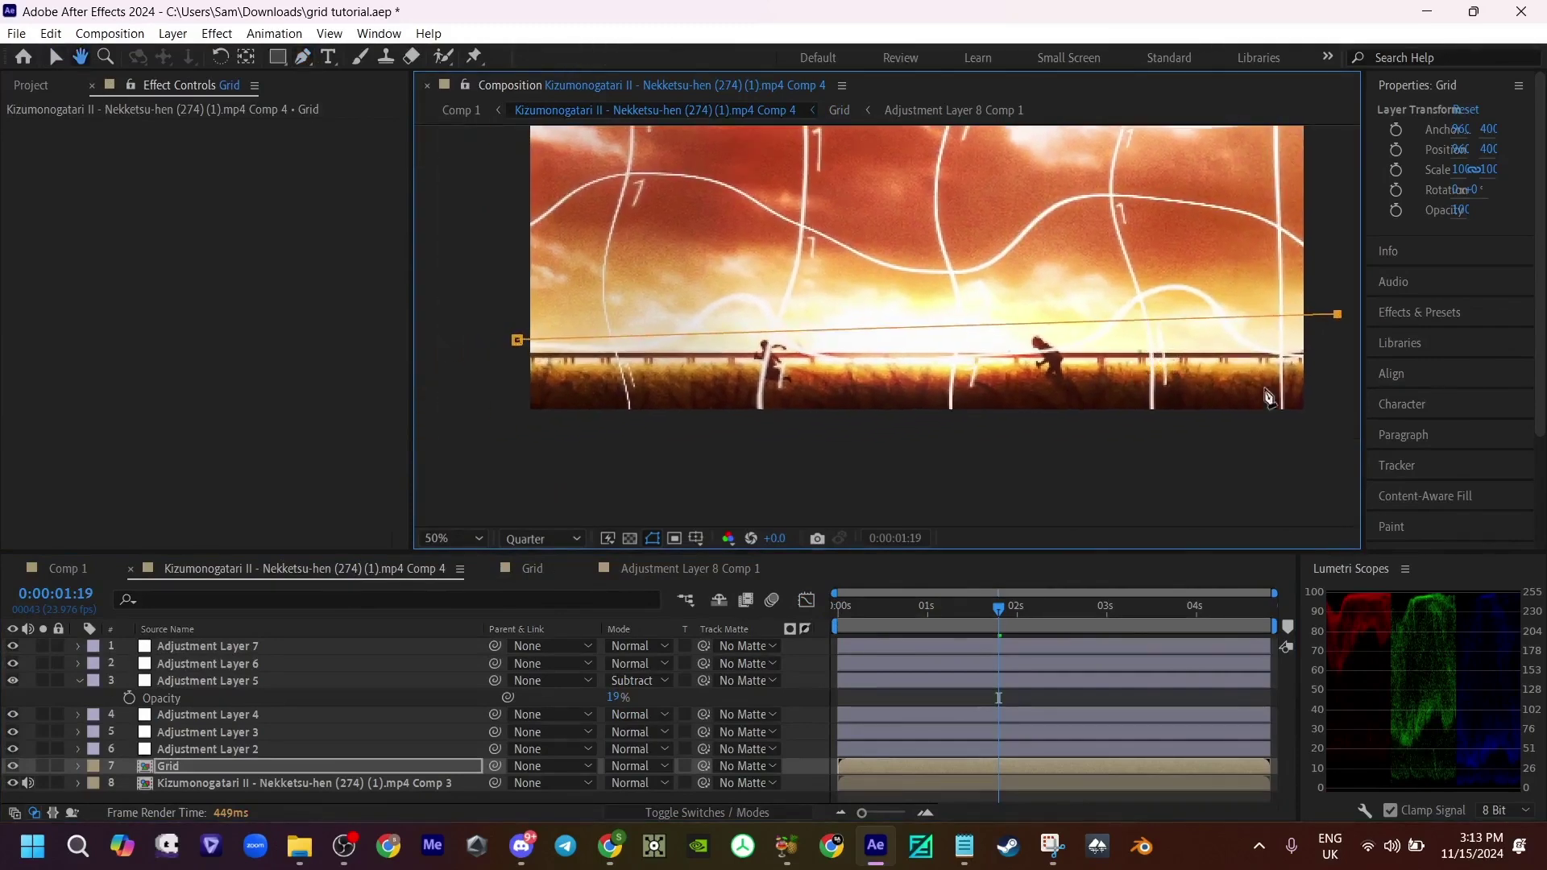
pyautogui.moveTo(518, 340); pyautogui.dragTo(515, 320)
pyautogui.hotkey('ctrl', 'z')
pyautogui.press('v')
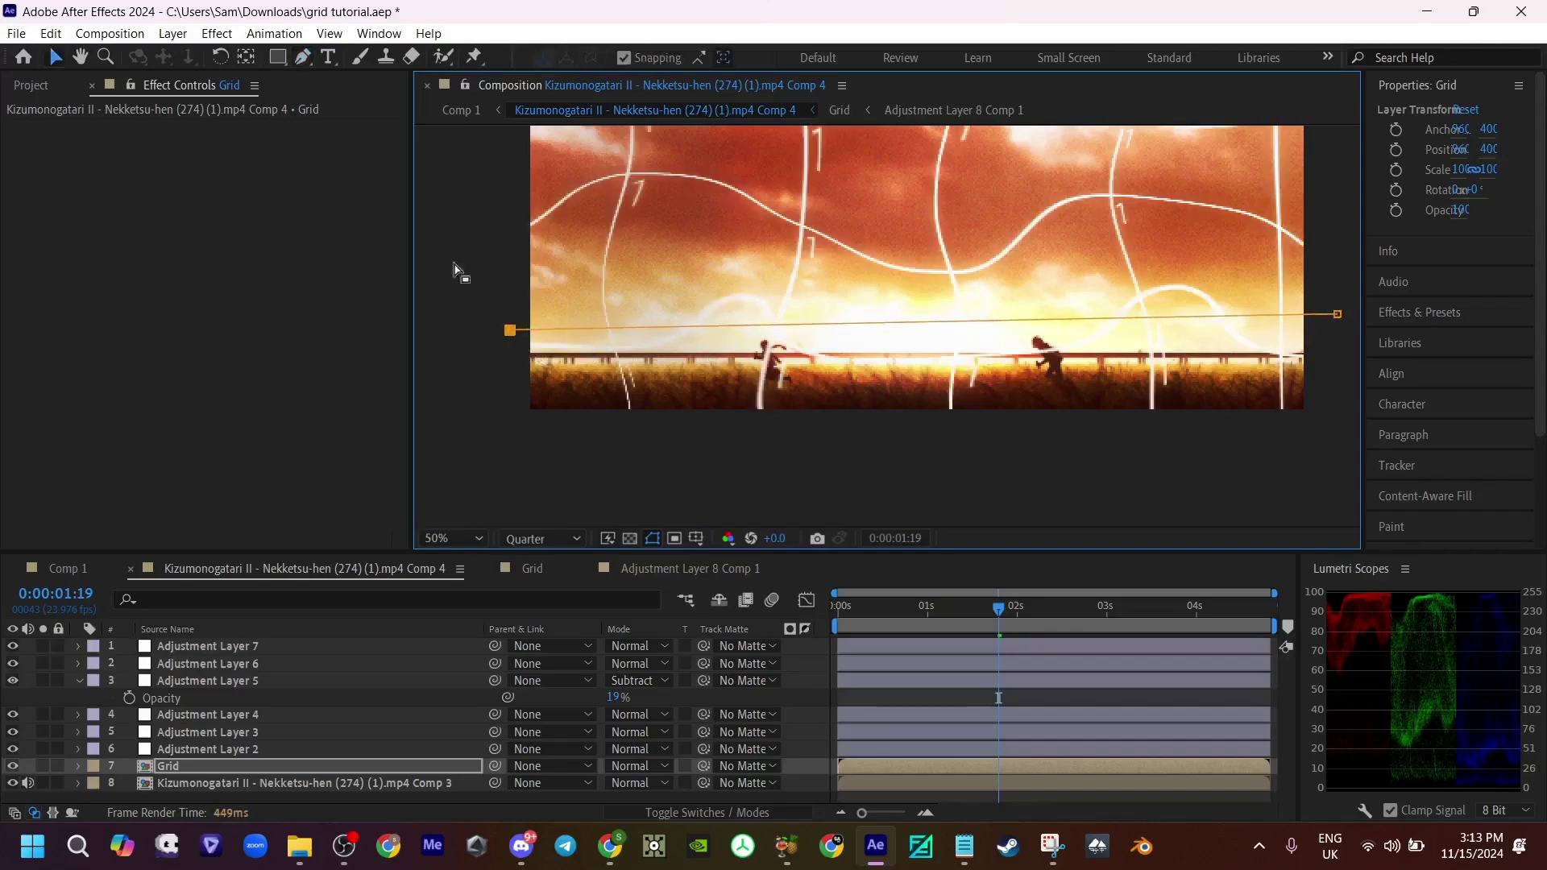
# Step: Extend the Grid layer's mask path around the area below the footage and close it at its starting point
pyautogui.click(301, 56)
pyautogui.press(',')
pyautogui.click(1339, 447)
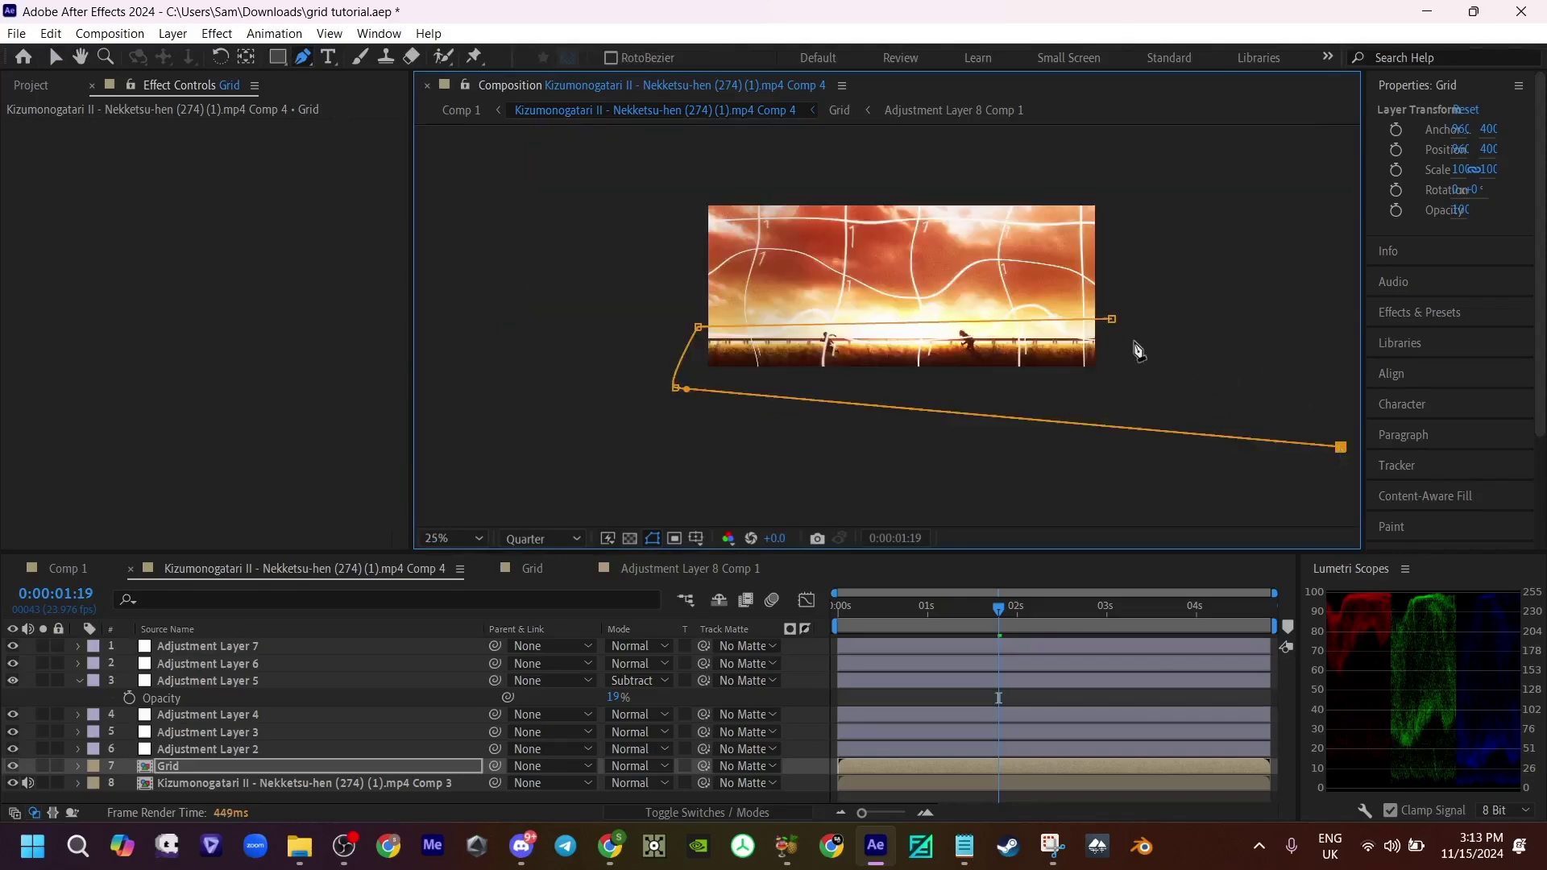
pyautogui.click(1113, 321)
pyautogui.press('.')
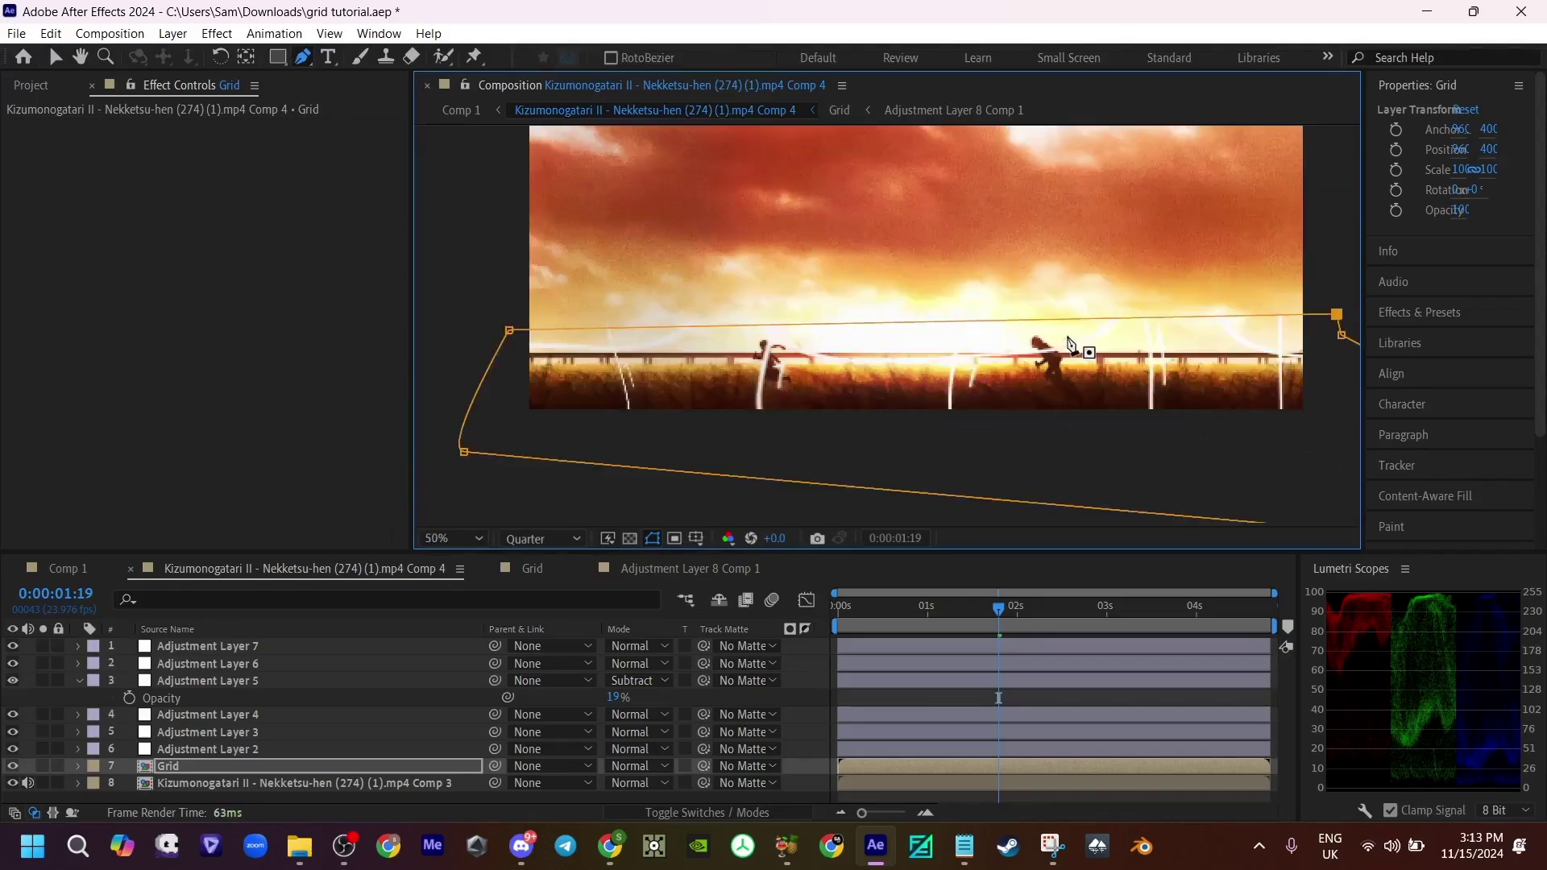
# Step: Invert the Grid layer's mask and feather it by 16 pixels
pyautogui.moveTo(1060, 338); pyautogui.dragTo(974, 342)
pyautogui.press('m')
pyautogui.click(682, 783)
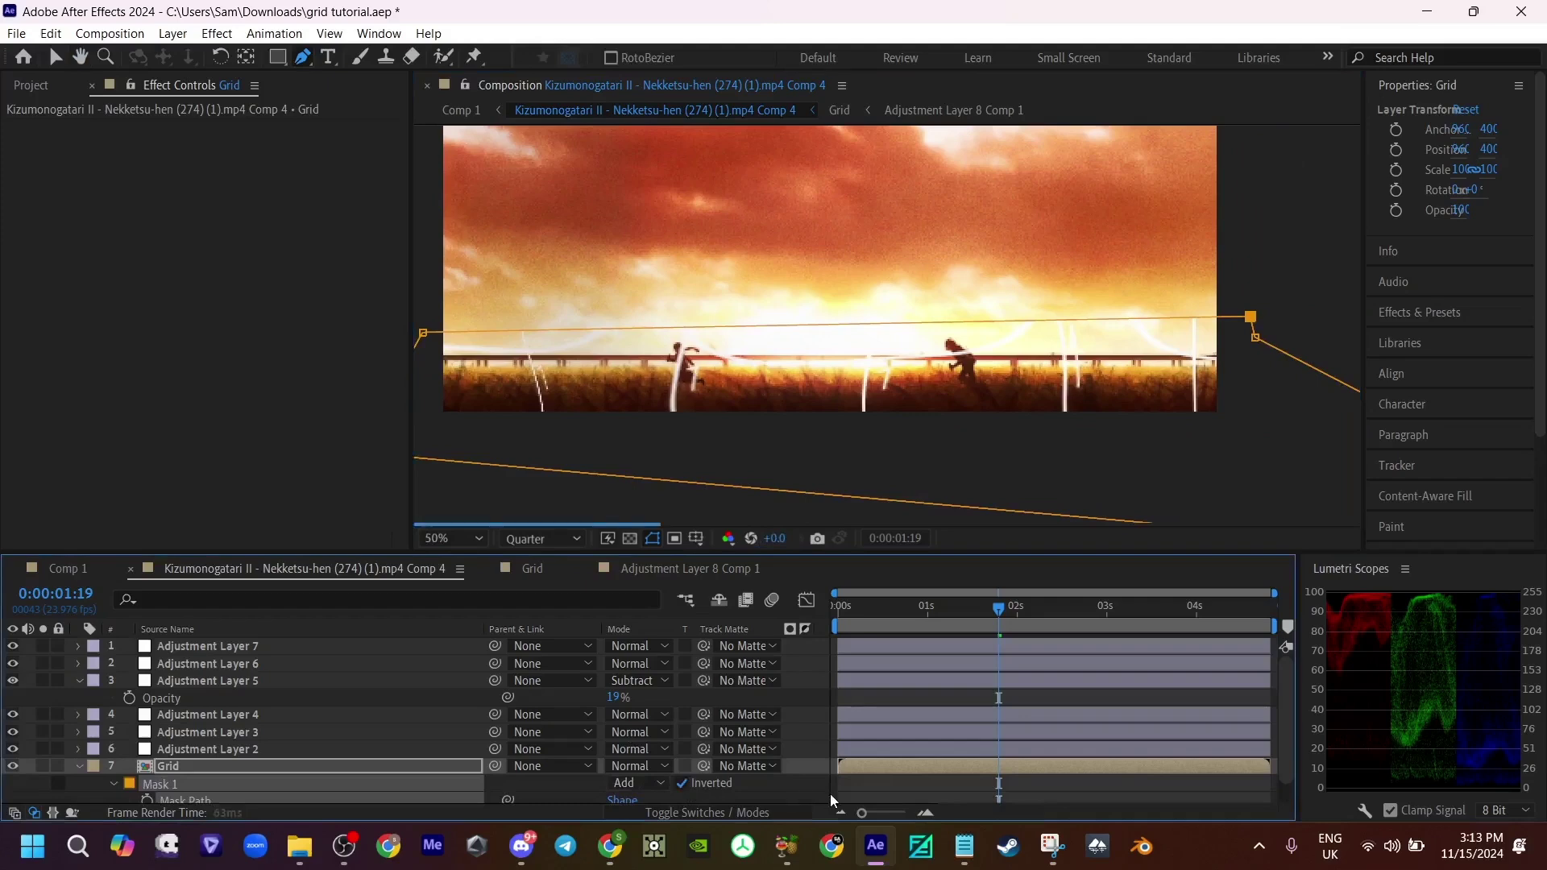
pyautogui.press('f')
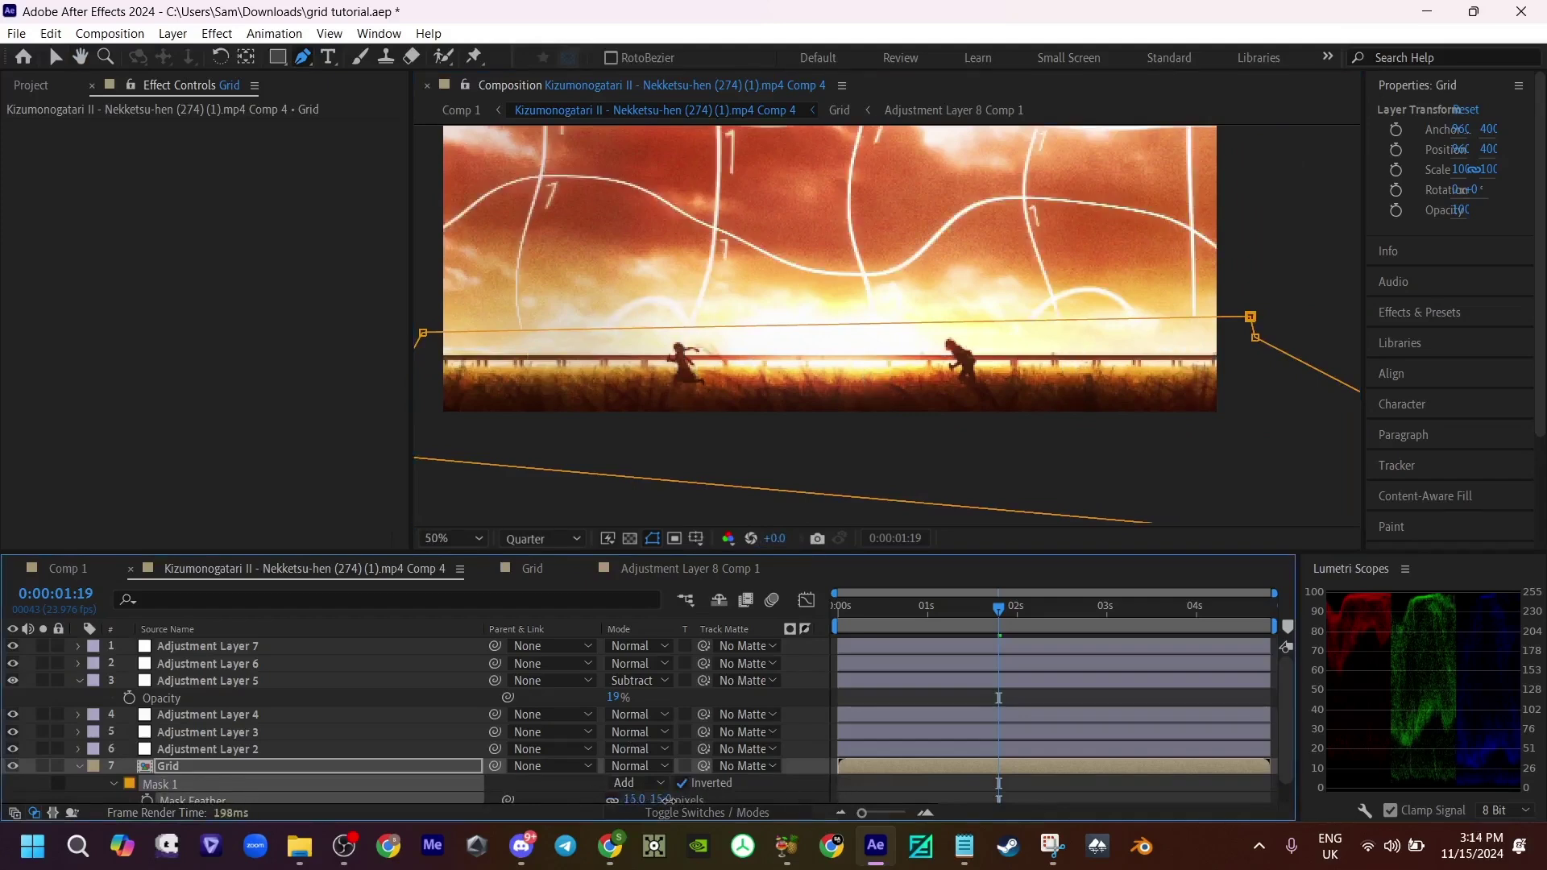
pyautogui.click(853, 794)
# Step: Apply the Bokeh effect to the Grid layer with a Blur Radius of 11
pyautogui.click(853, 768)
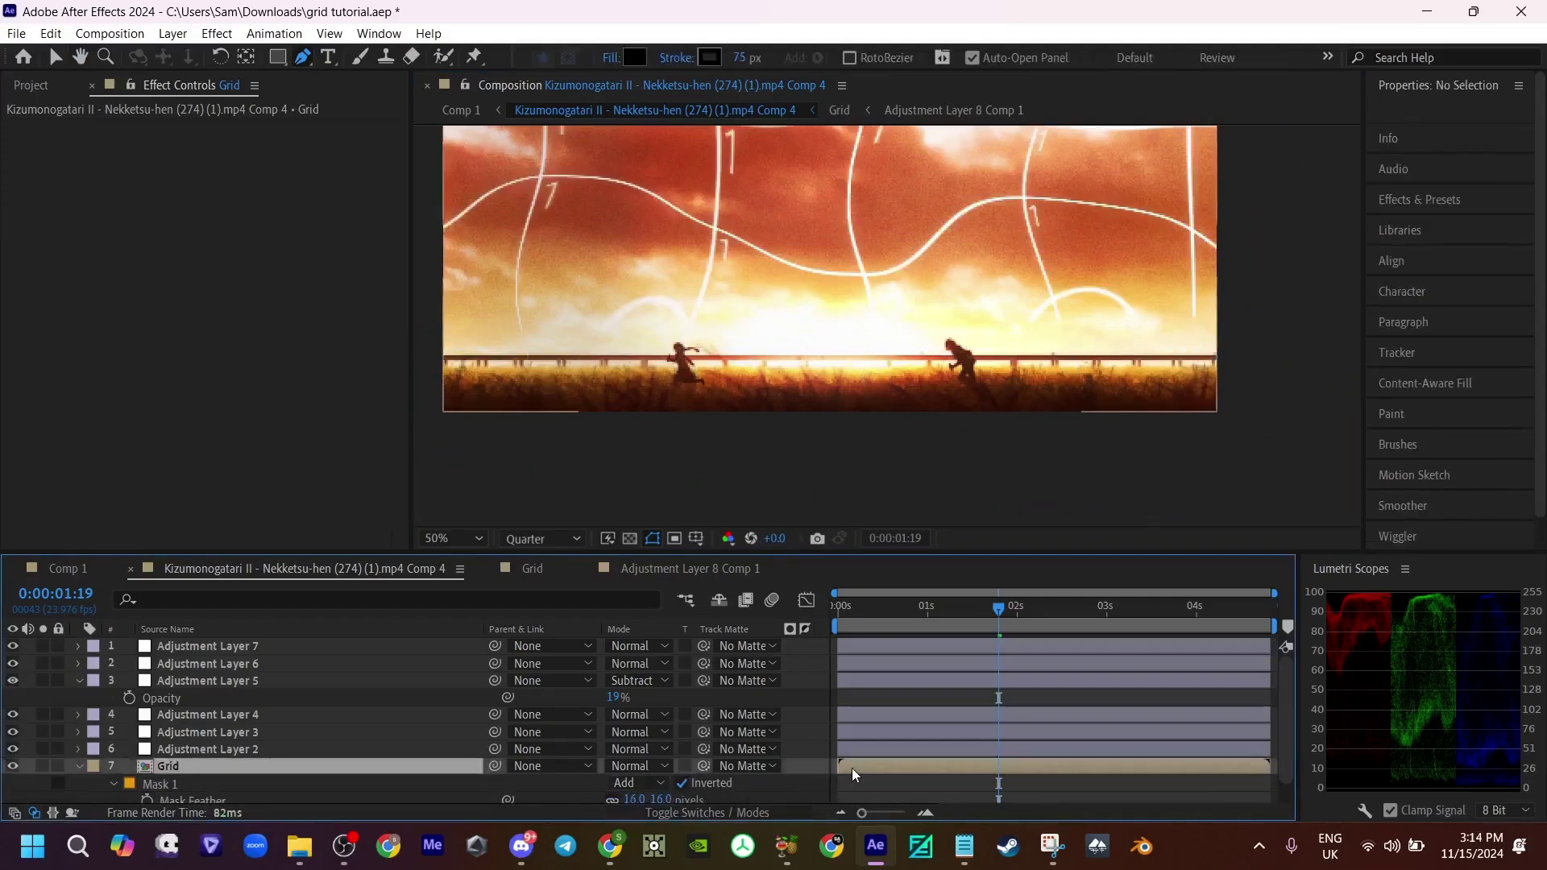
pyautogui.hotkey('ctrl', 'space')
pyautogui.write('bok')
pyautogui.press('Return')
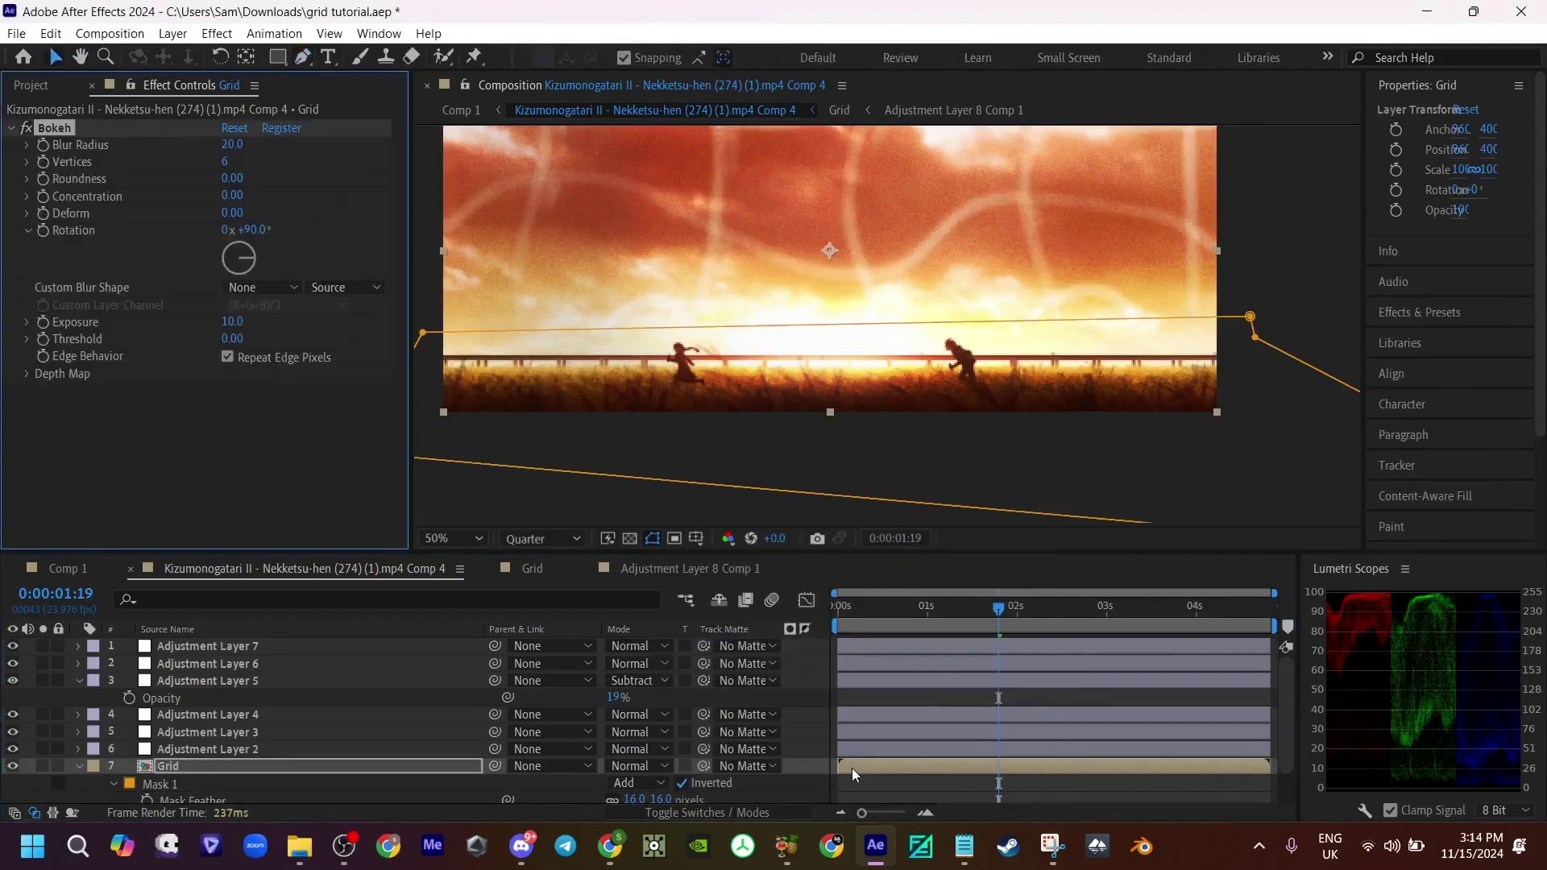
pyautogui.moveTo(223, 145); pyautogui.dragTo(217, 152)
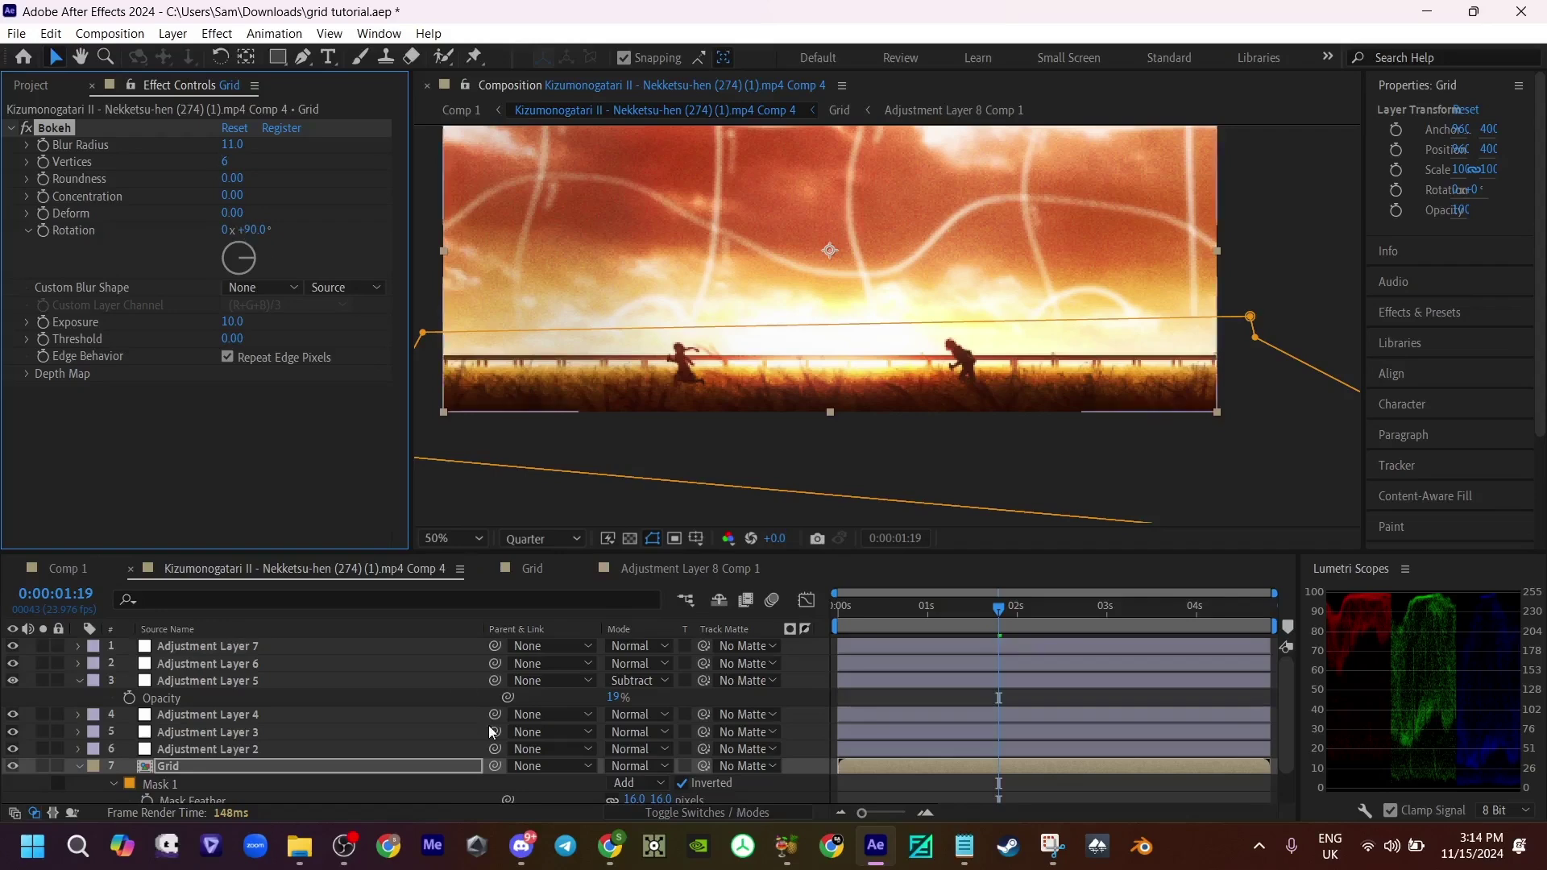
# Step: Lower the Grid layer's opacity to 75%
pyautogui.press('t')
pyautogui.moveTo(617, 784); pyautogui.dragTo(599, 791)
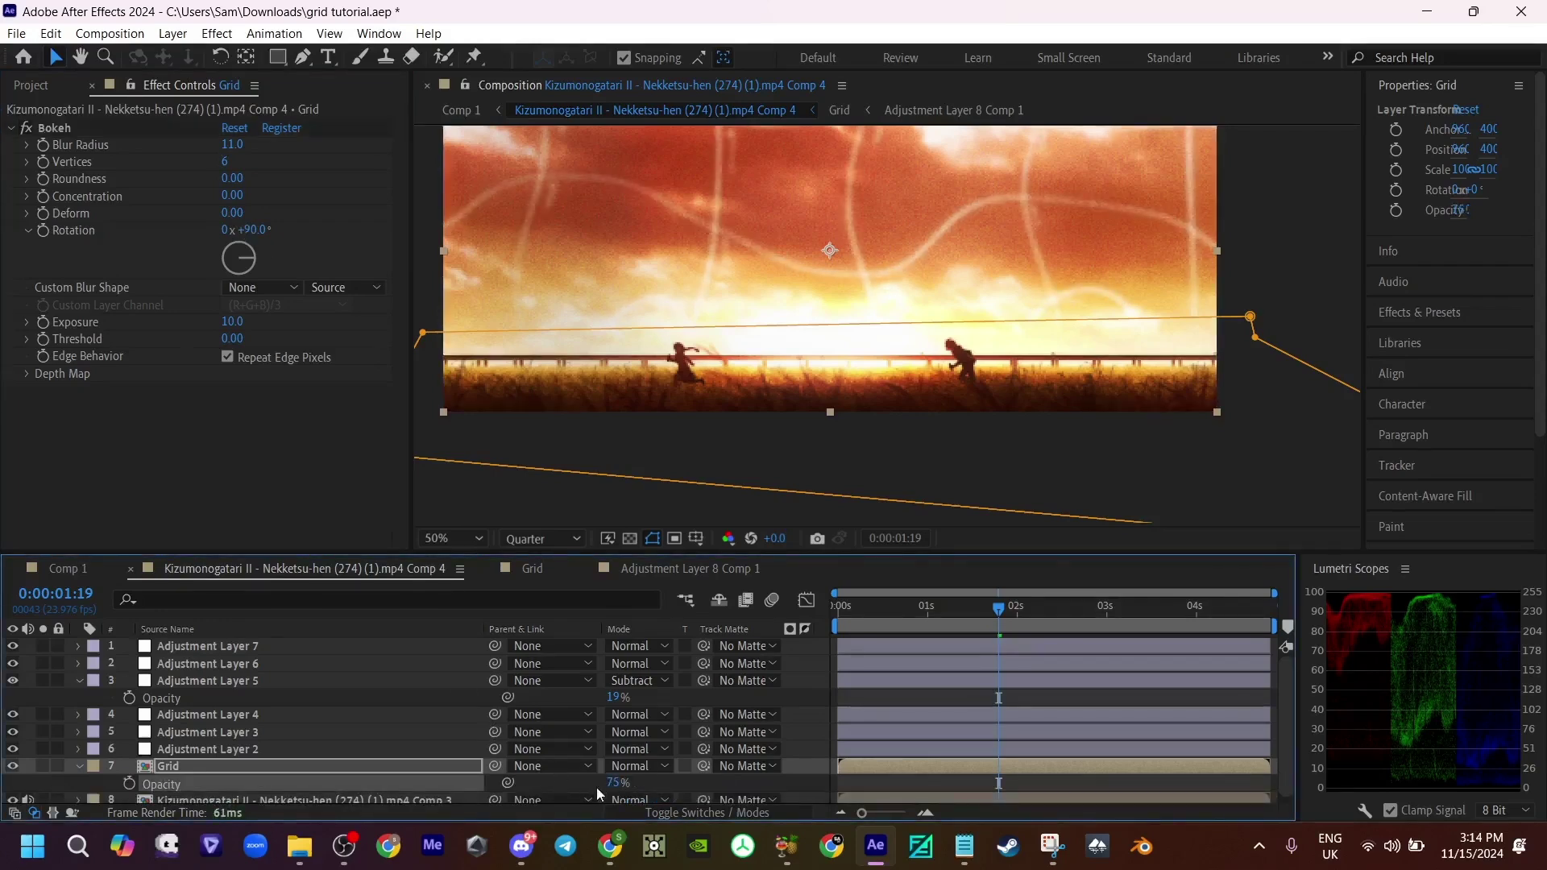
pyautogui.press('t')
pyautogui.click(884, 786)
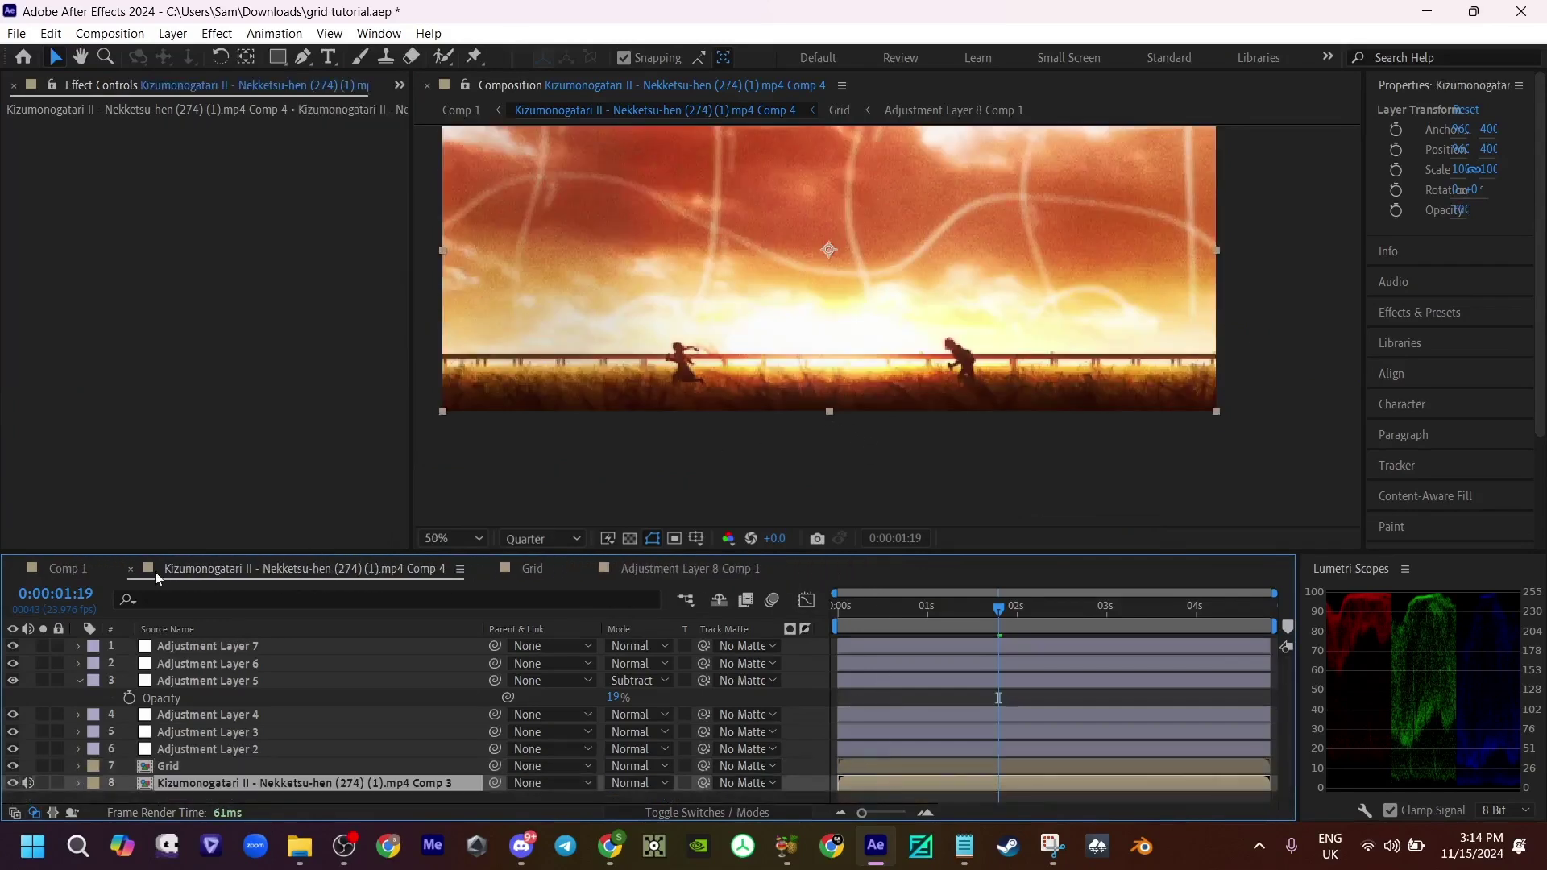
# Step: Preview the masked, blurred grid in Comp 1 from the start and check its movement over the opening seconds
pyautogui.click(78, 569)
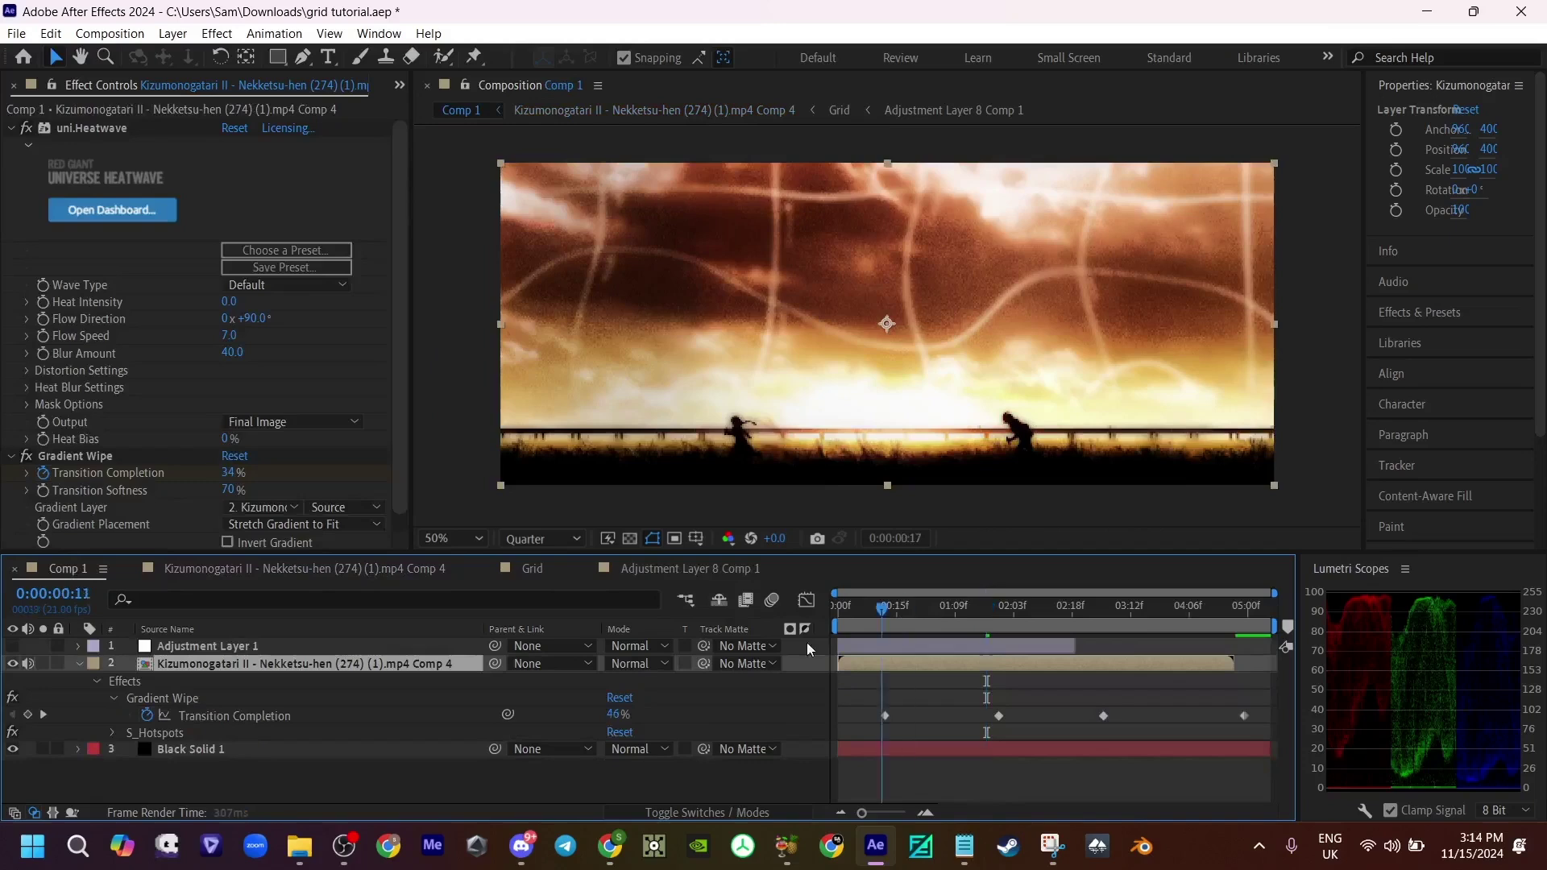
pyautogui.press('Home')
pyautogui.press('space')
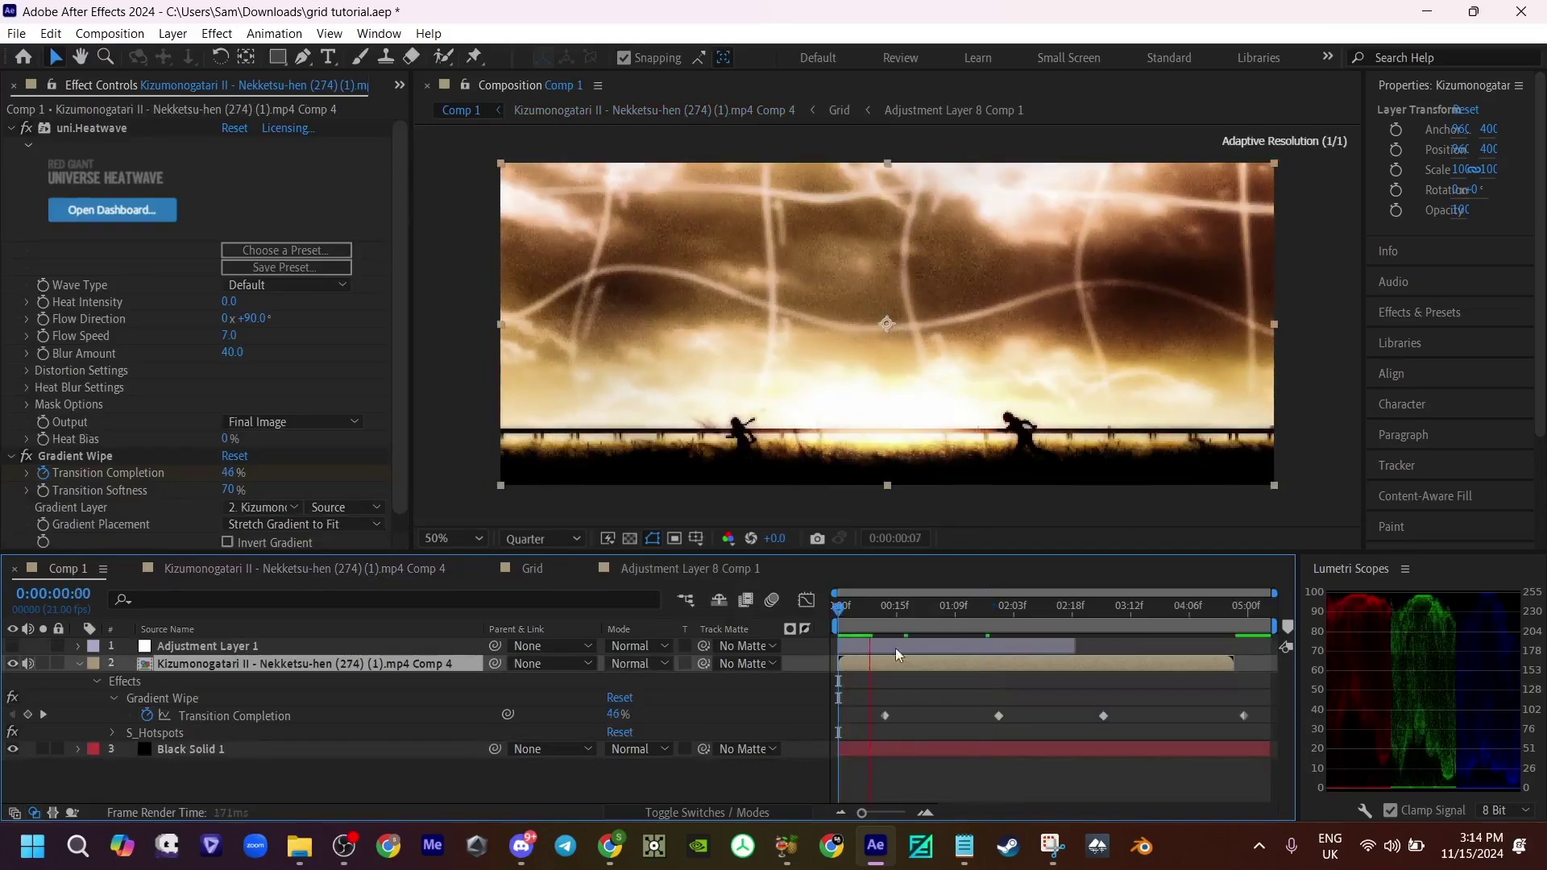
pyautogui.press('space')
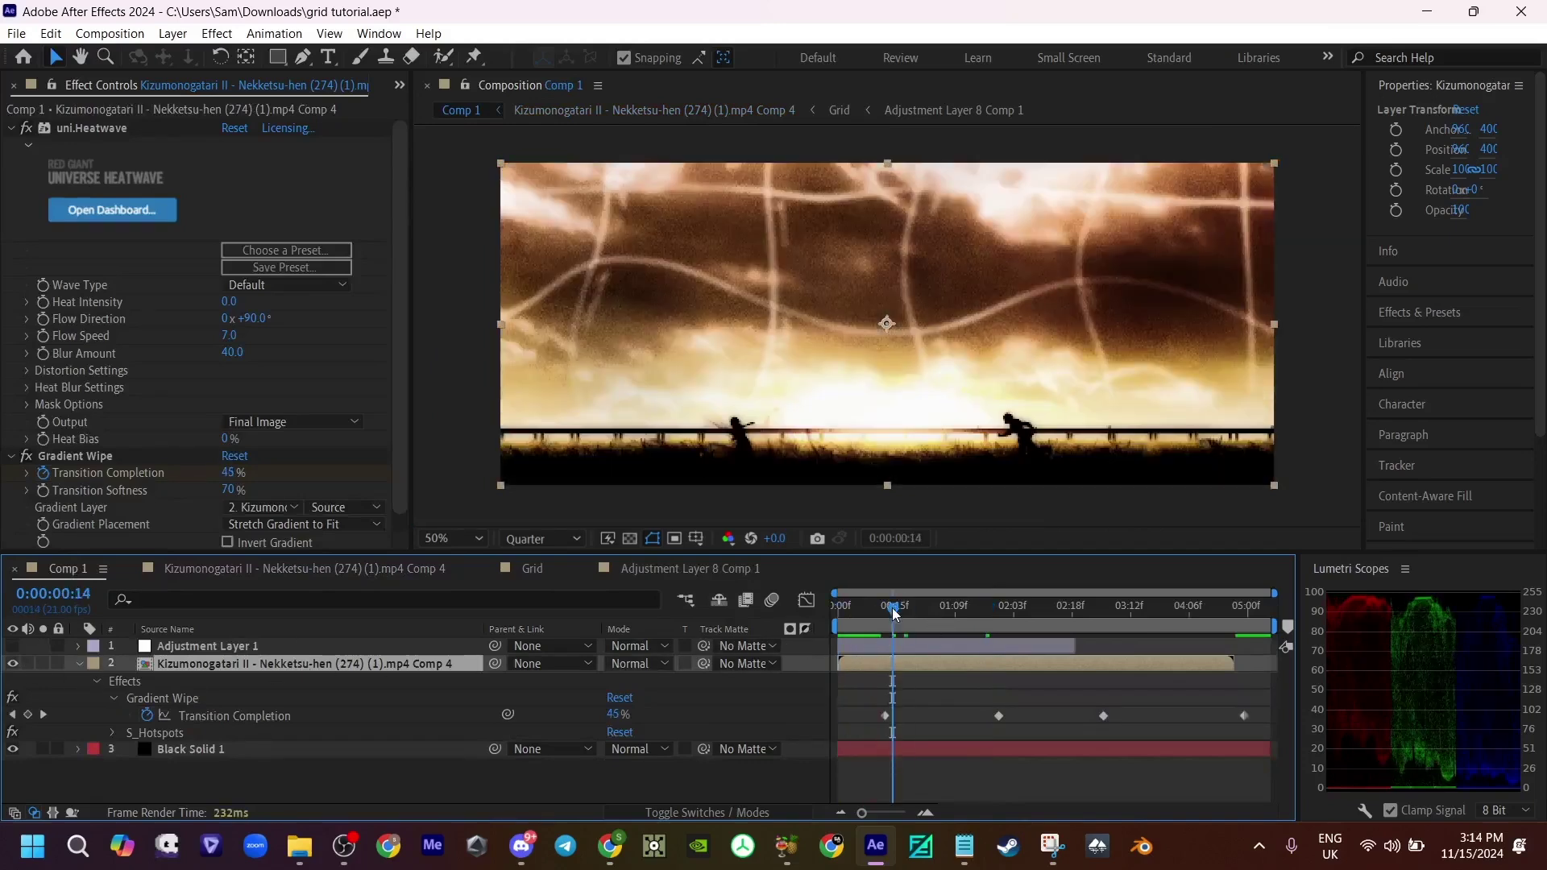
pyautogui.press('Home')
pyautogui.press('space')
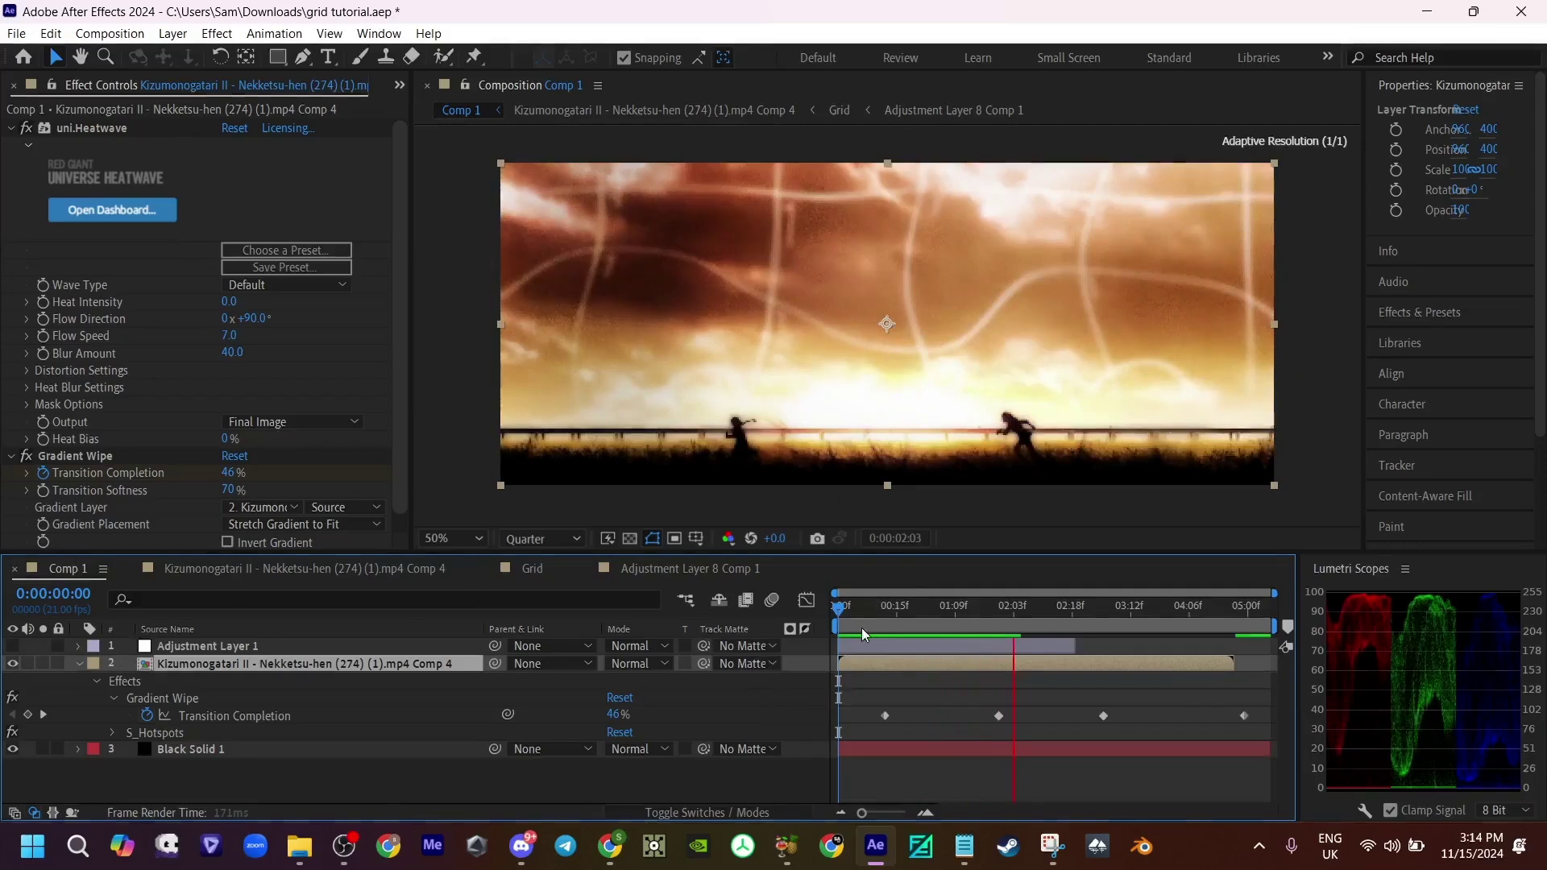
pyautogui.moveTo(864, 628)
pyautogui.mouseDown()
pyautogui.moveTo(995, 650)
pyautogui.moveTo(858, 651)
pyautogui.mouseUp()
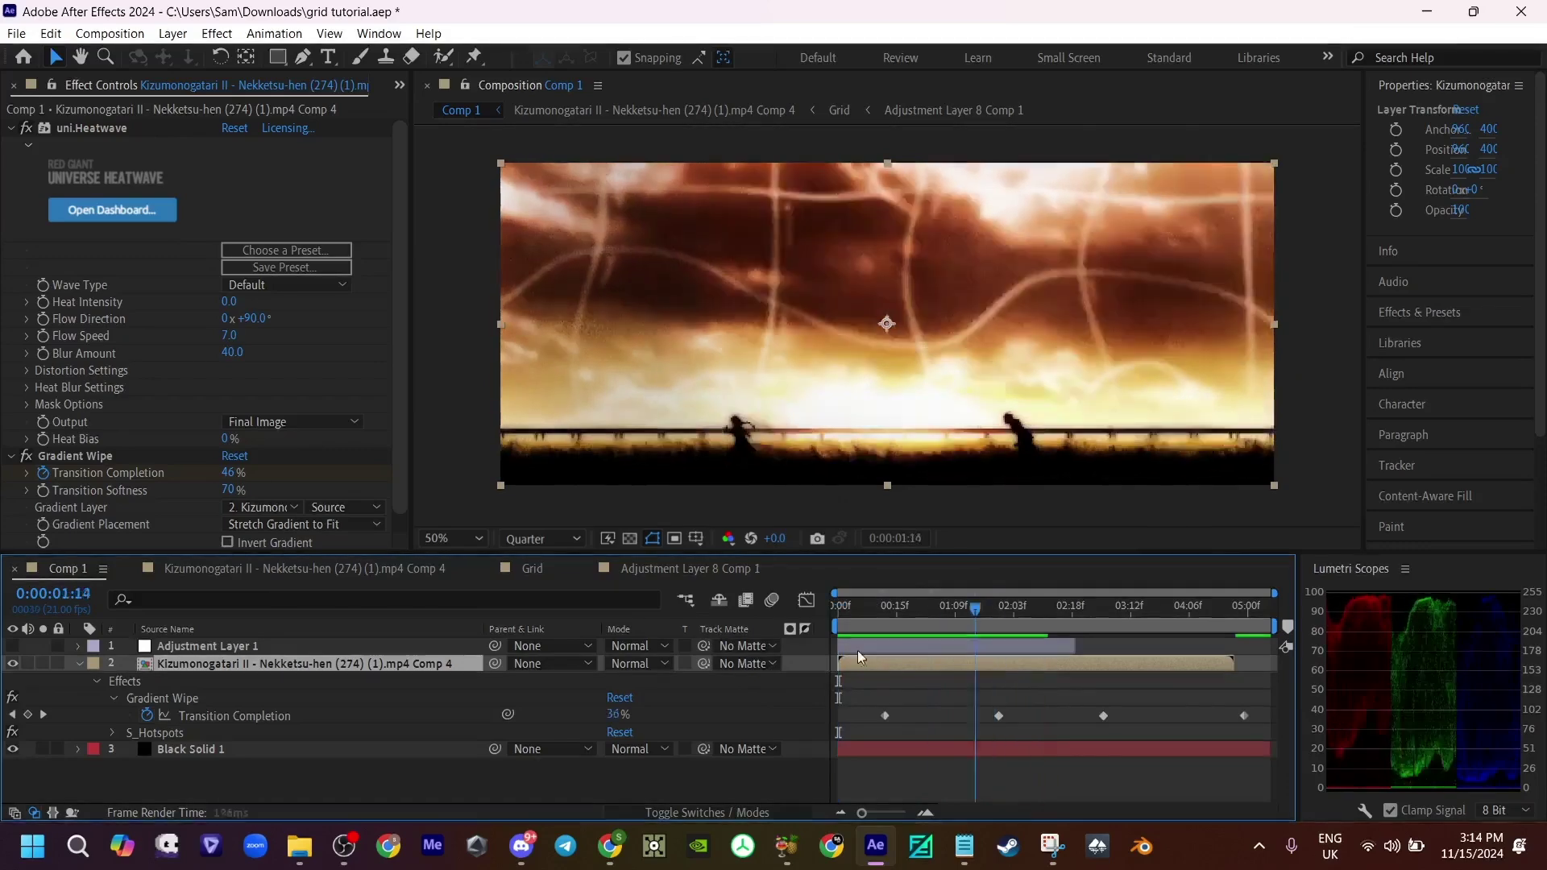
pyautogui.press('Home')
pyautogui.press('space')
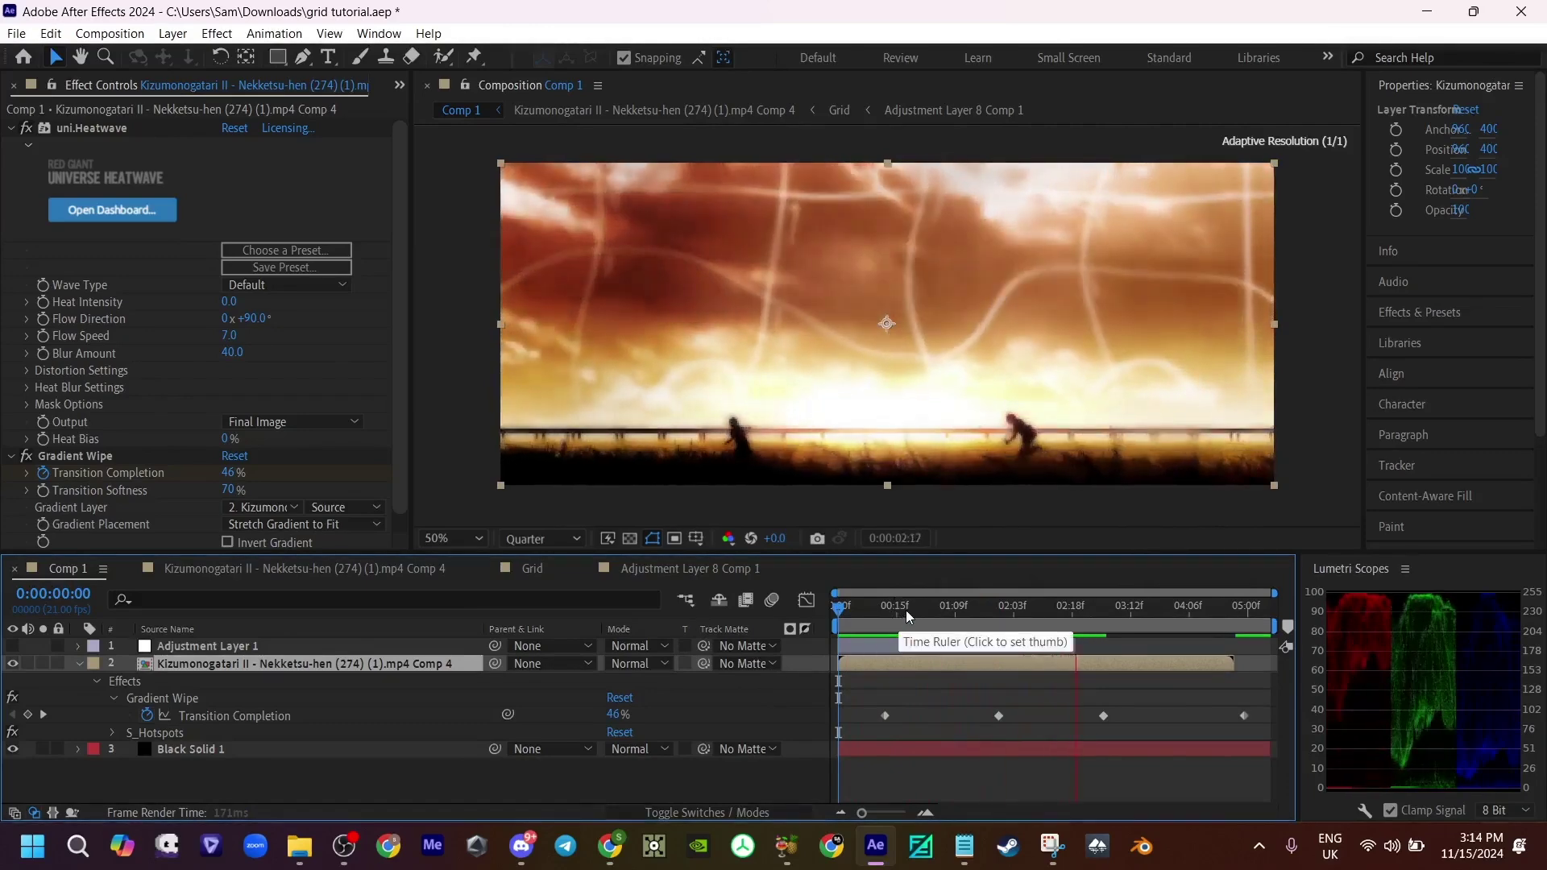
pyautogui.click(1045, 621)
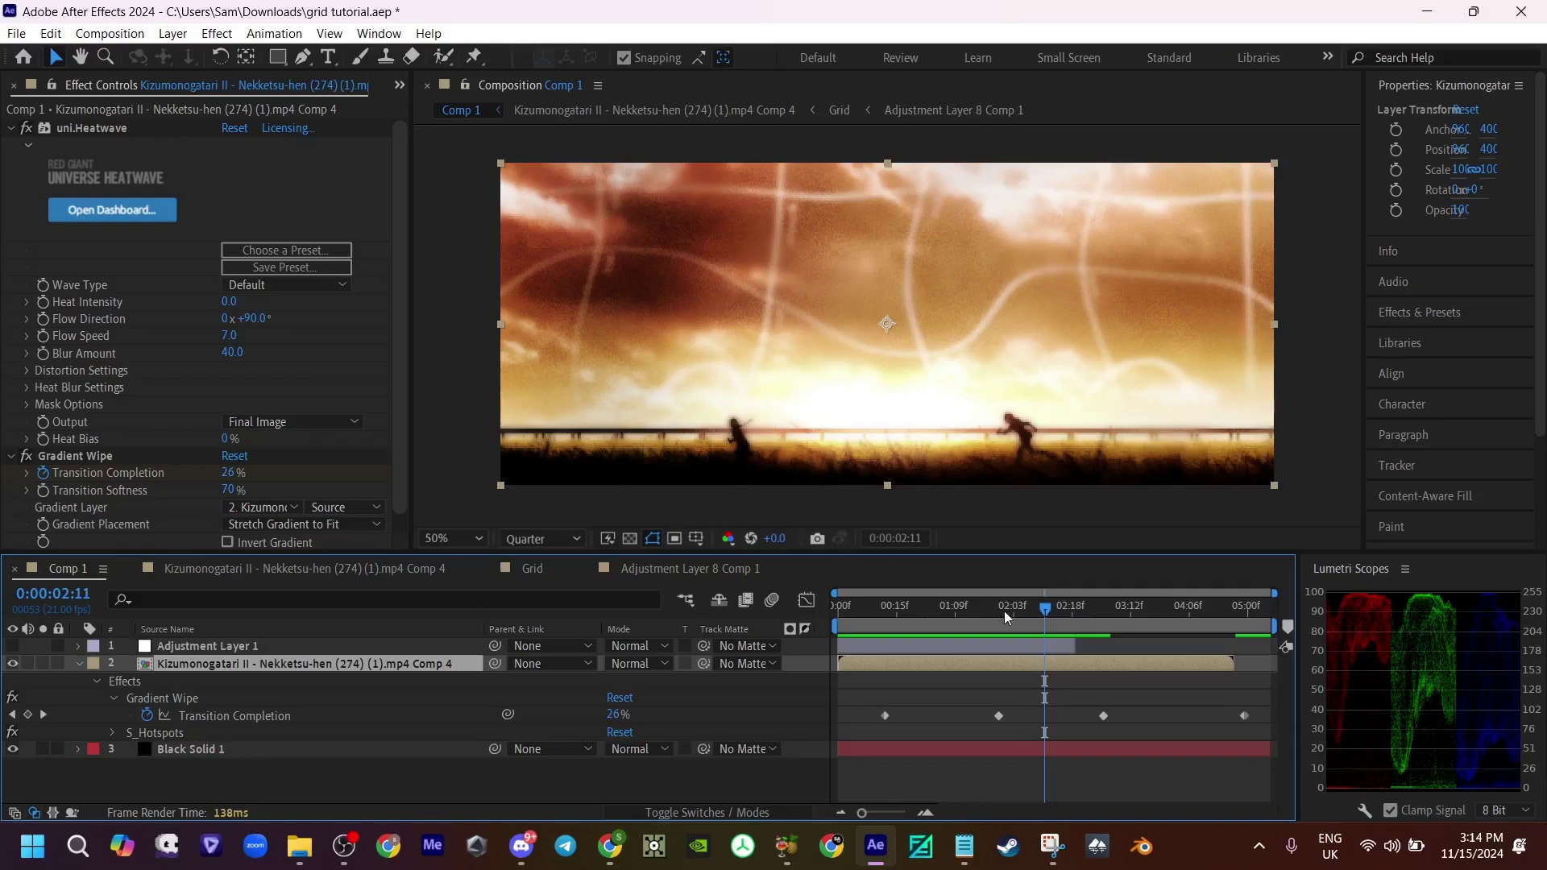
pyautogui.moveTo(1004, 611); pyautogui.dragTo(786, 476)
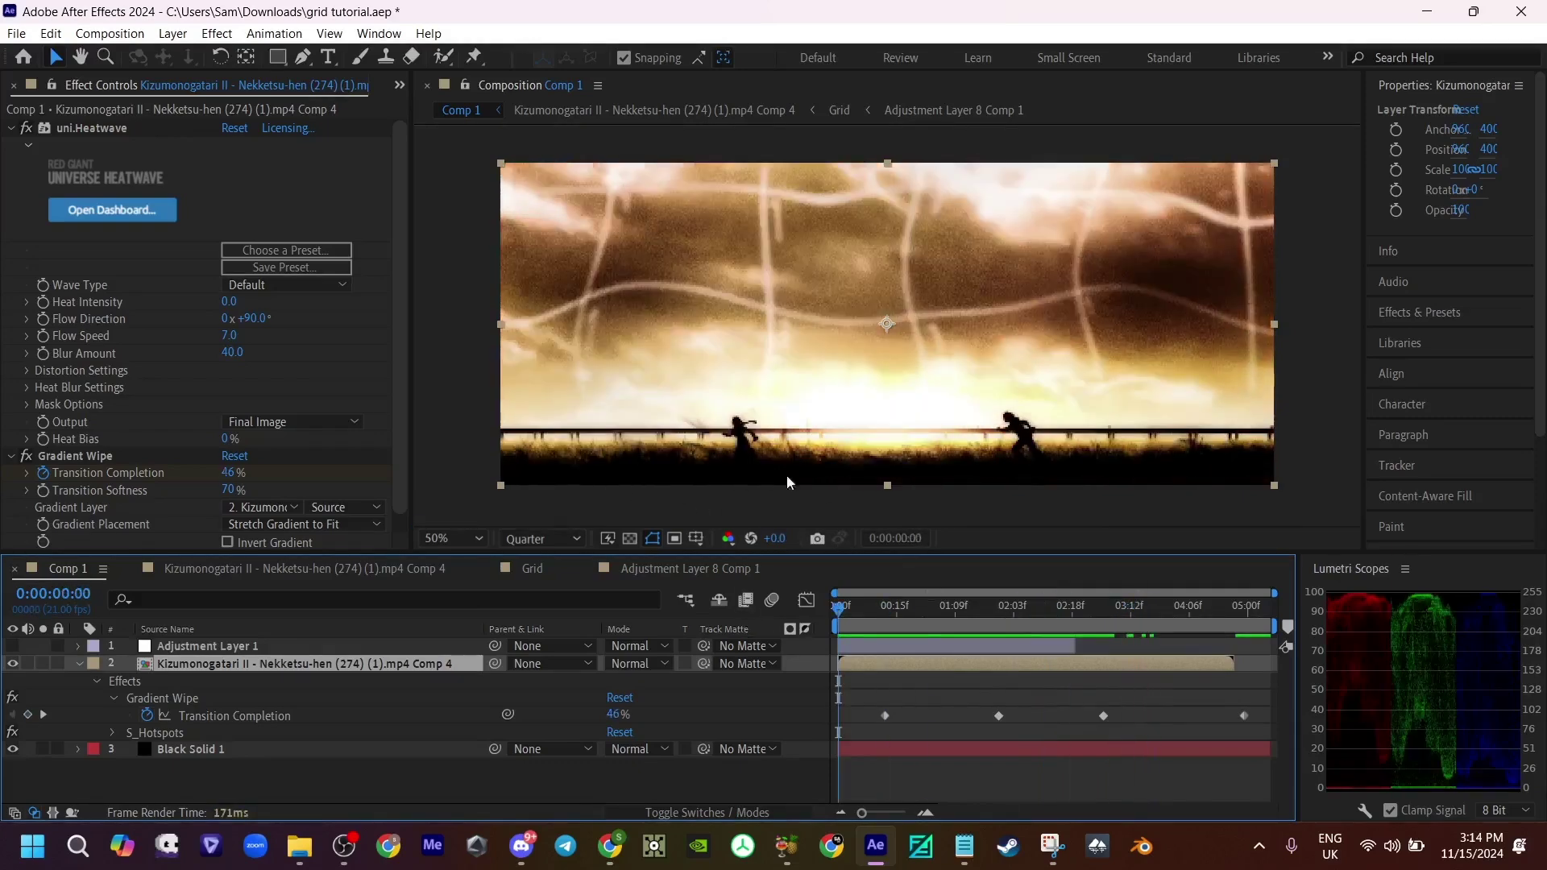
# Step: Switch to Discord, view the chat contact's profile and spoiler artwork in the direct messages, and browse the server list
pyautogui.click(512, 859)
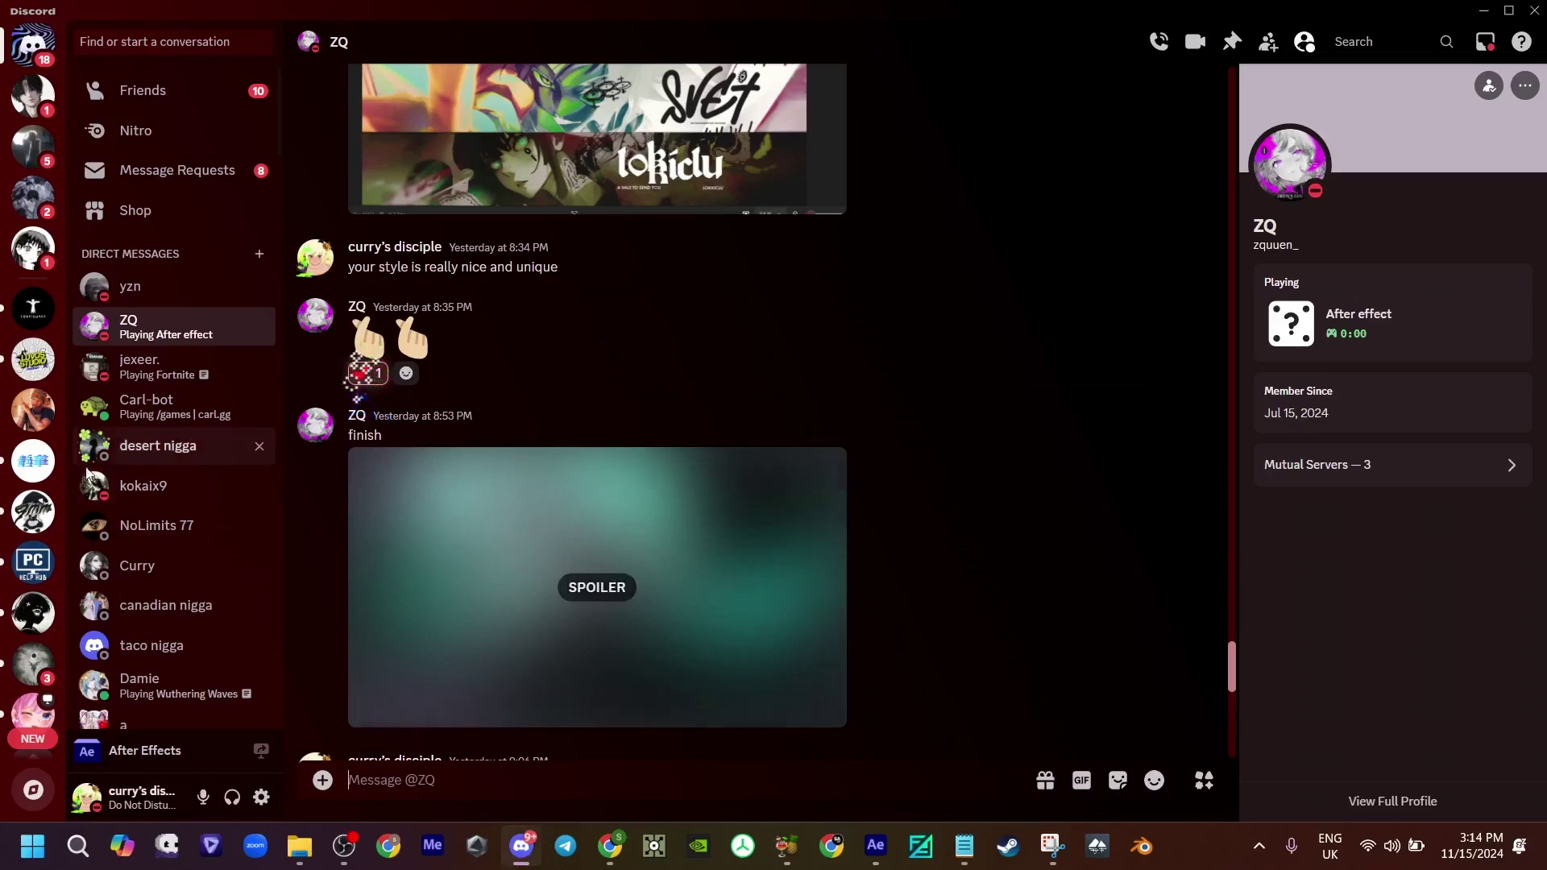
pyautogui.scroll(-2, 89, 475)
pyautogui.click(1289, 161)
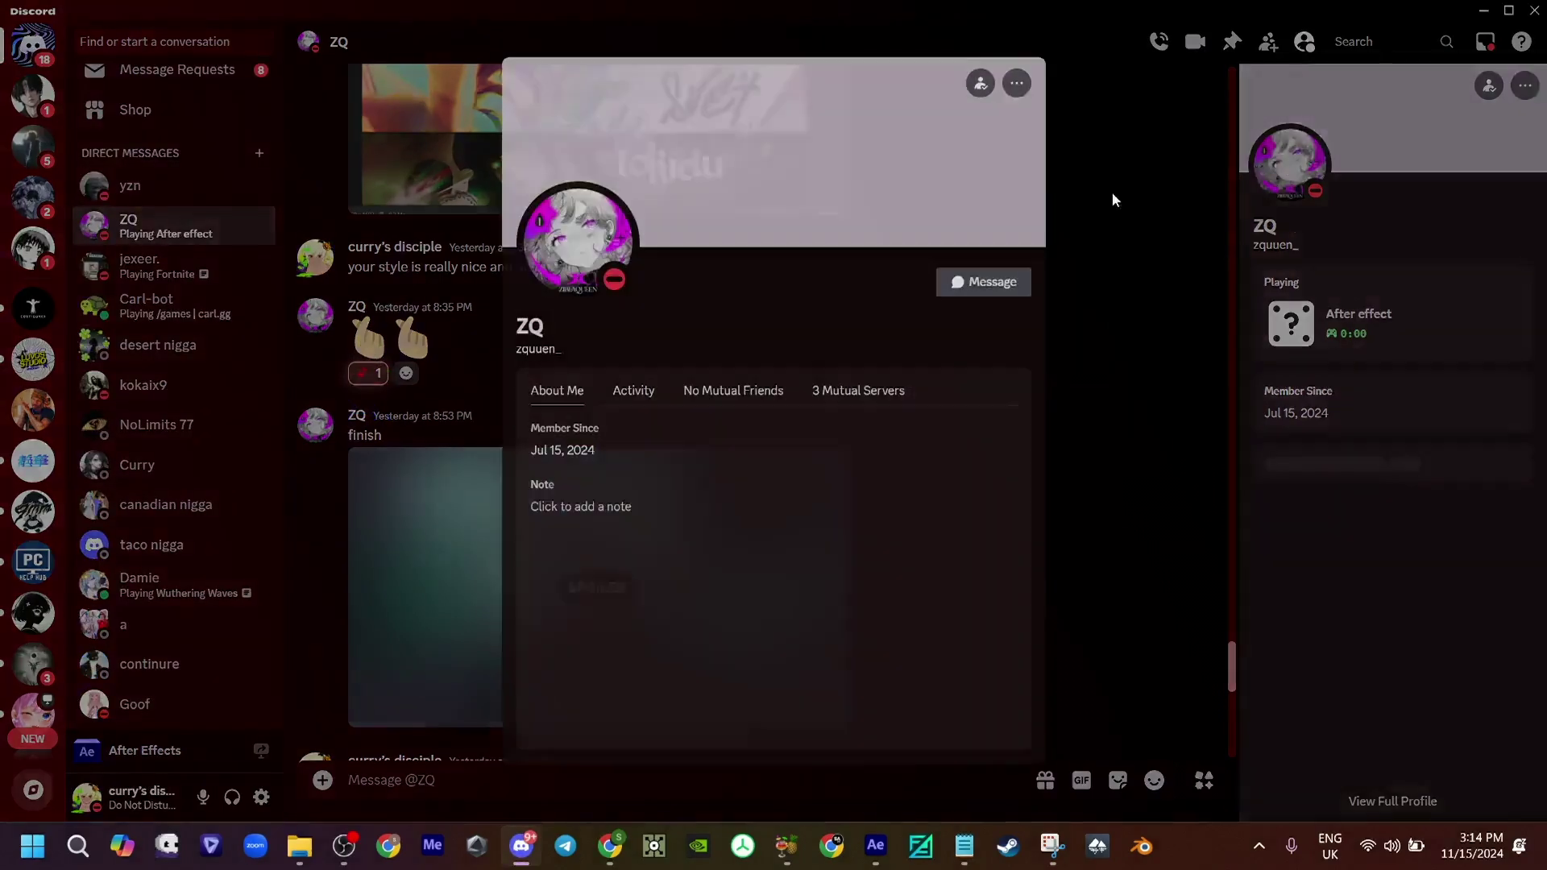
pyautogui.click(1229, 325)
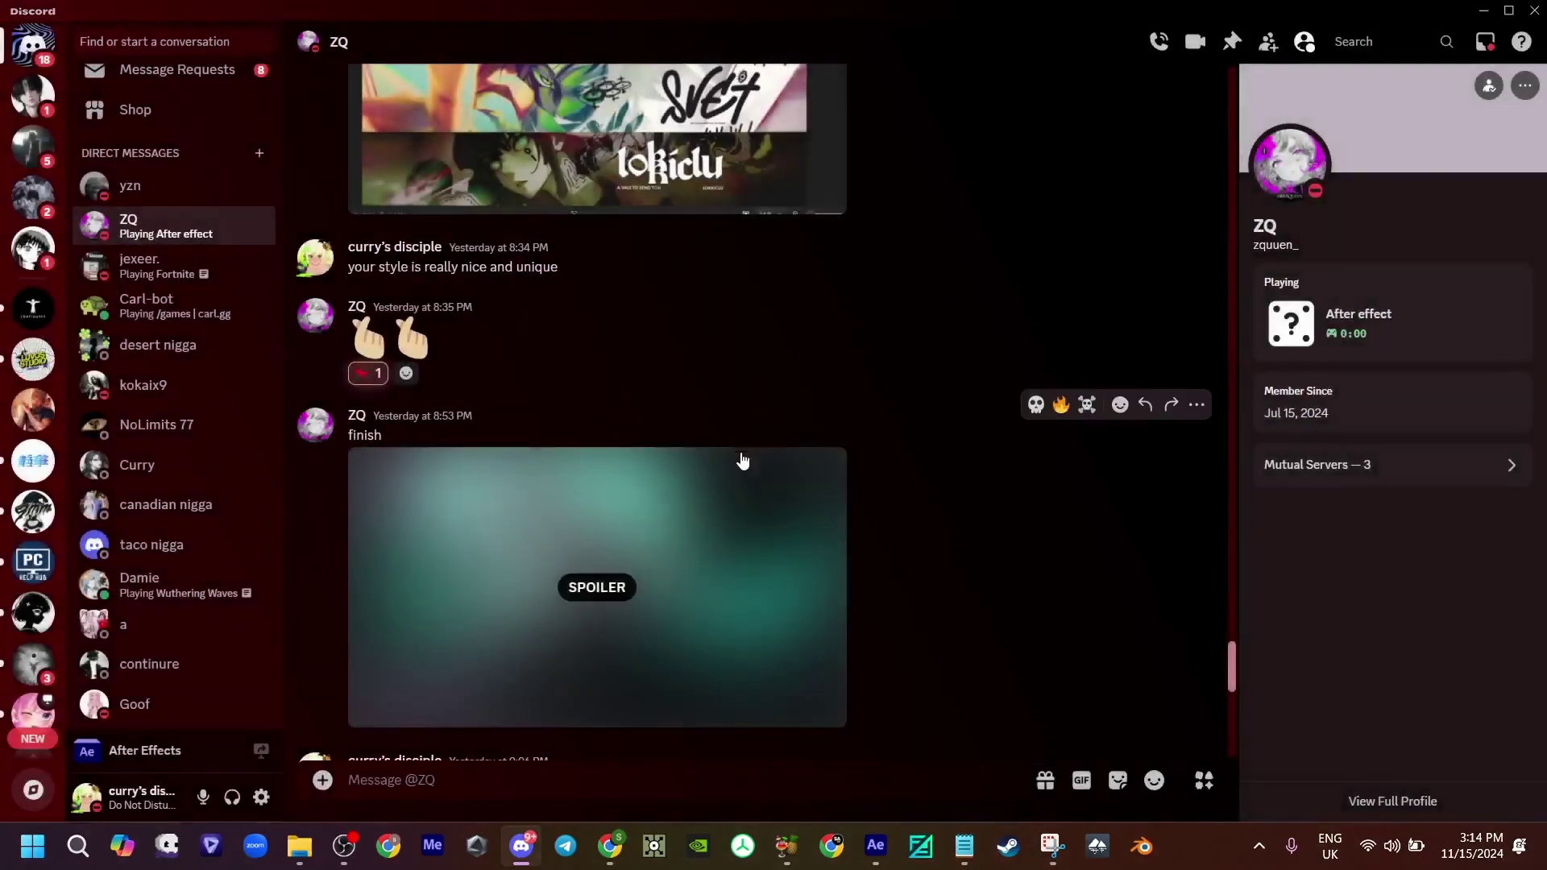
pyautogui.click(622, 594)
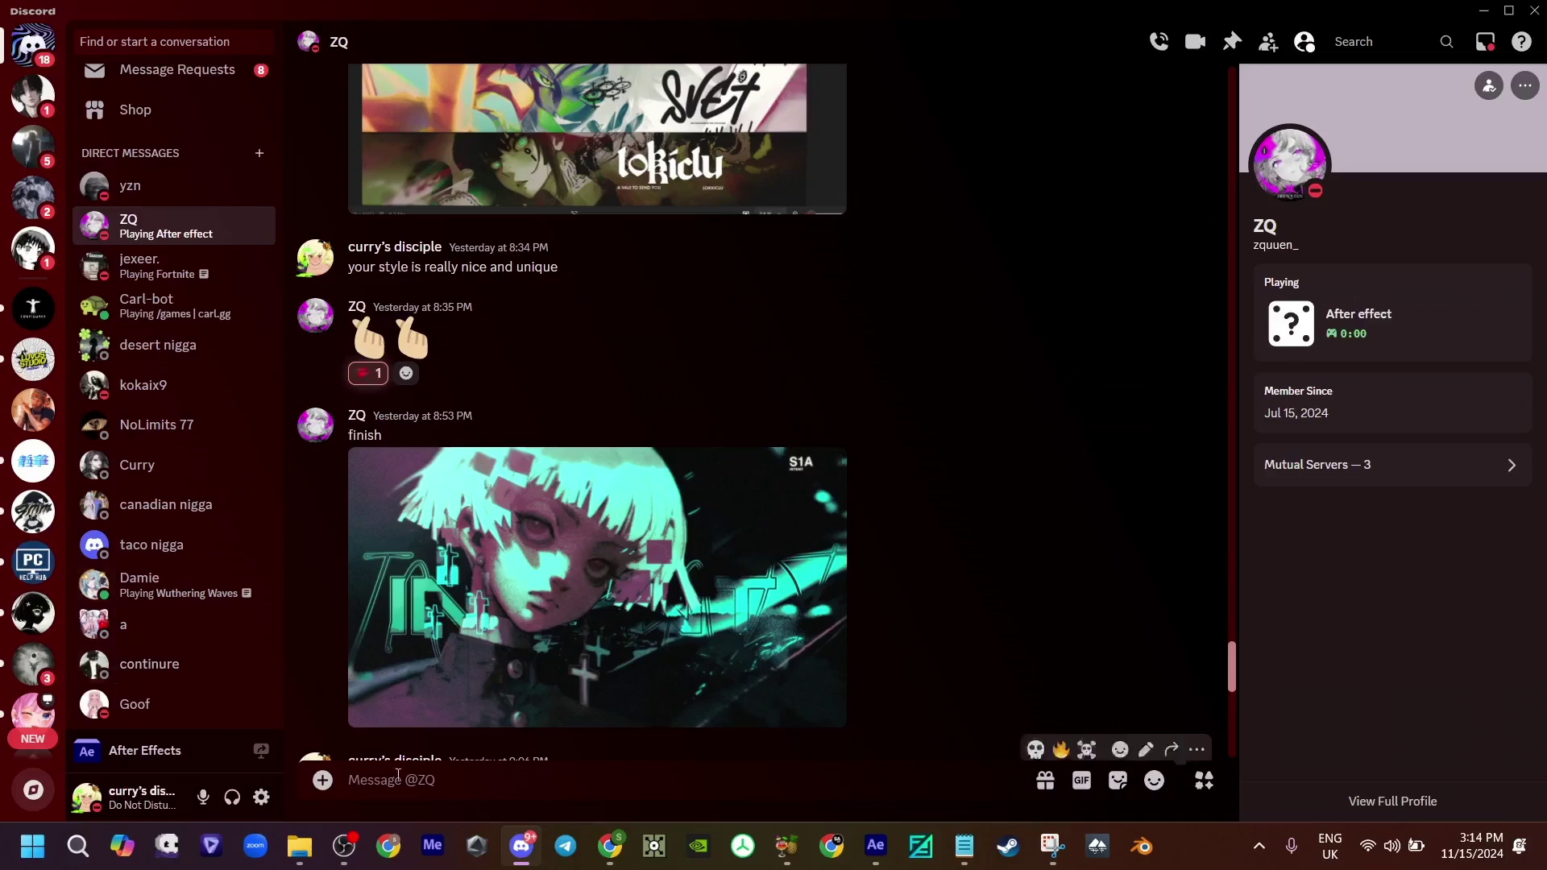
pyautogui.scroll(-10, 4, 395)
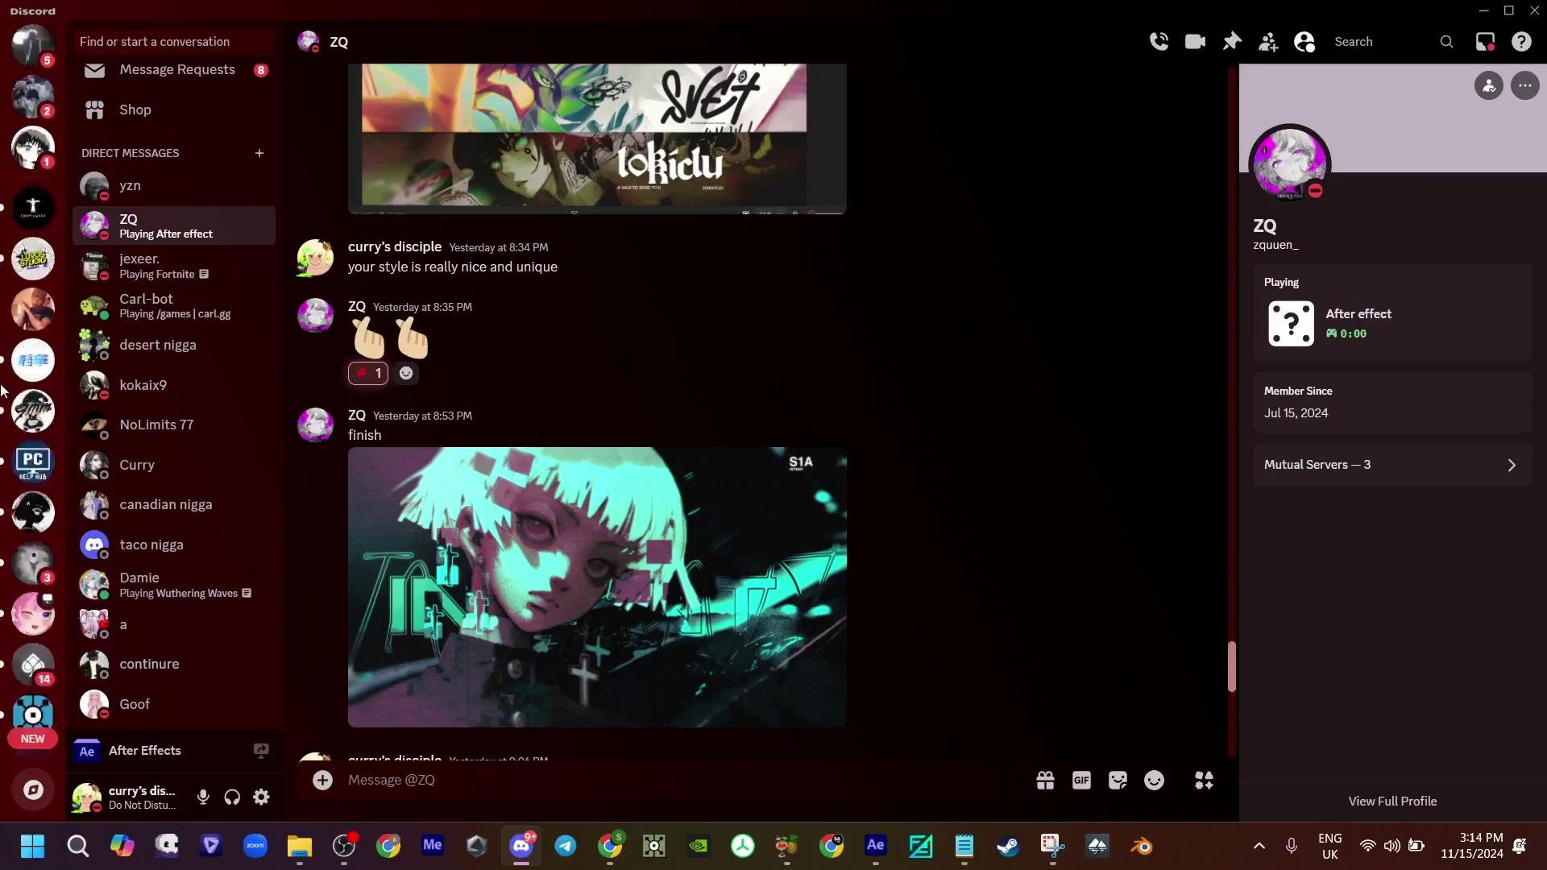
pyautogui.scroll(-2, 3, 395)
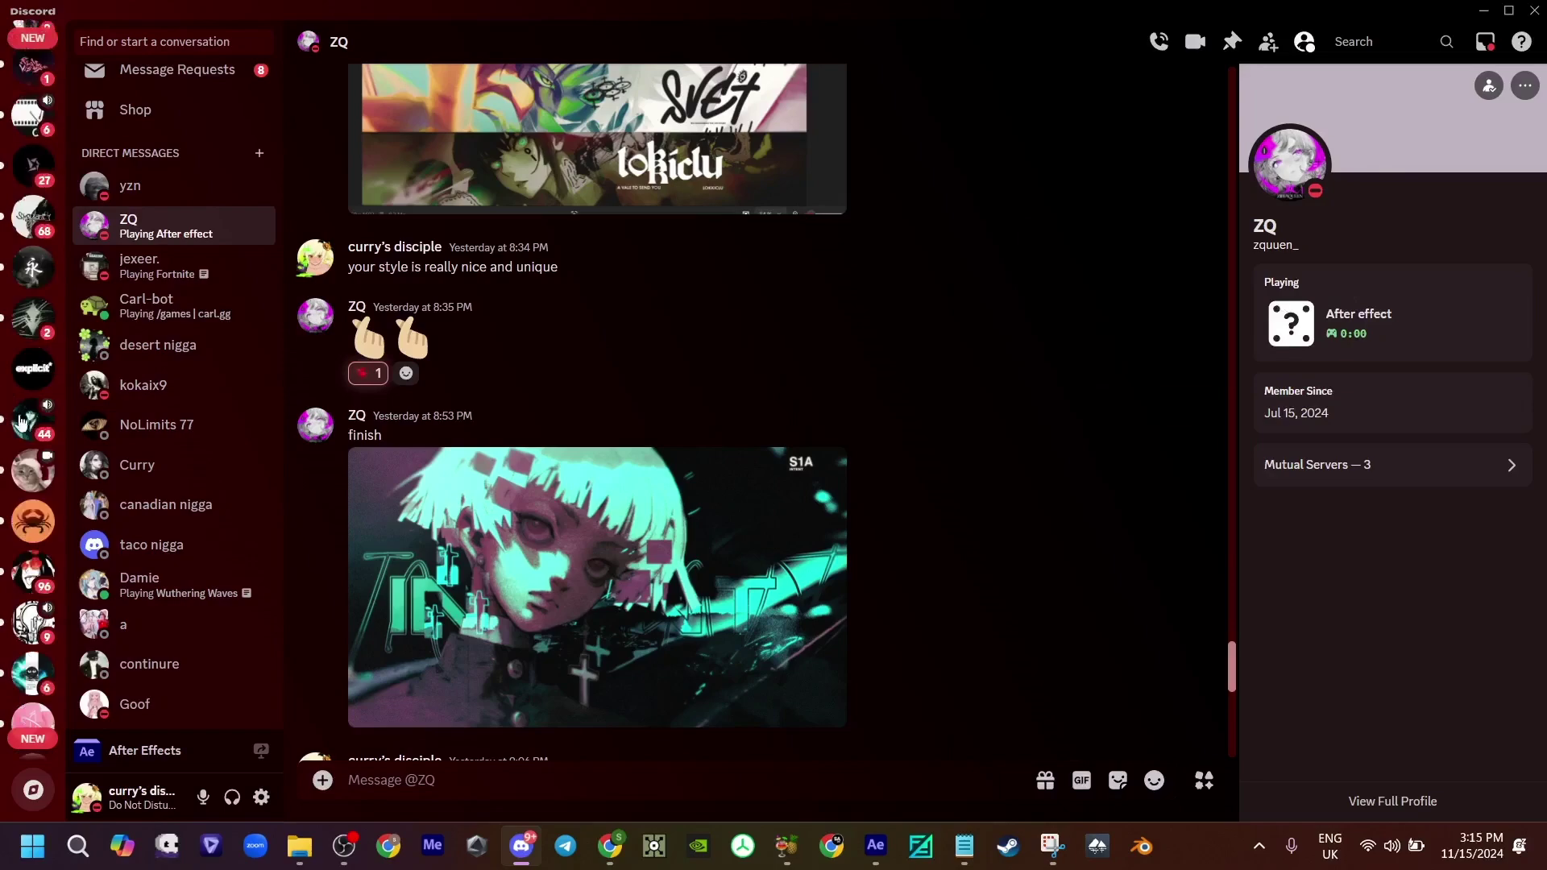